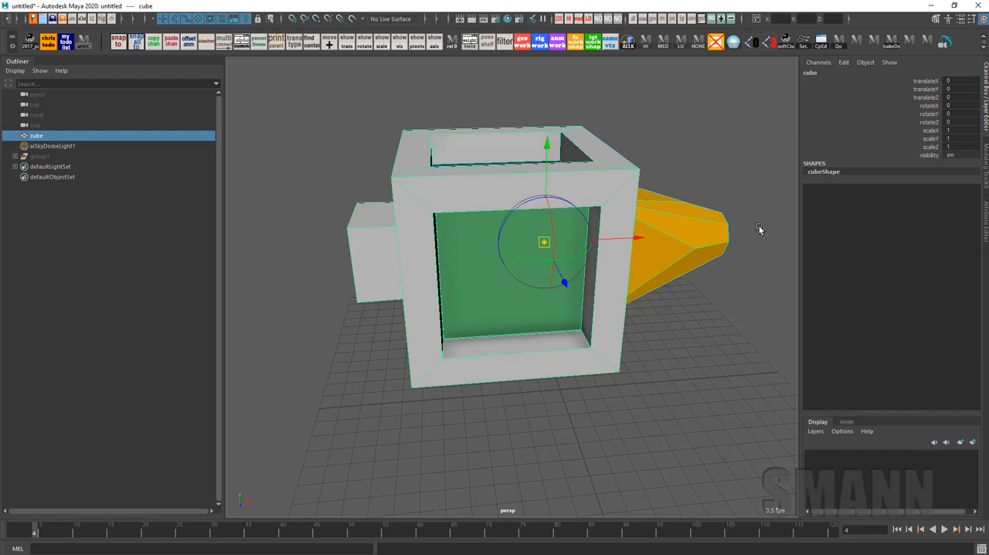
Select the cube for rotation and enter pivot editing mode
click(760, 227)
alt+drag(726, 331, 760, 300)
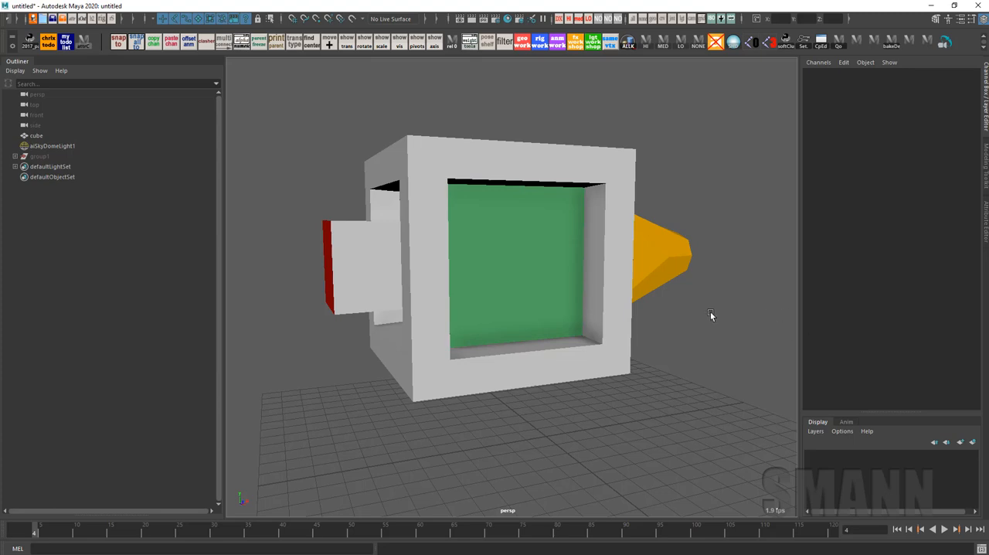
alt+drag(711, 311, 729, 269)
click(582, 169)
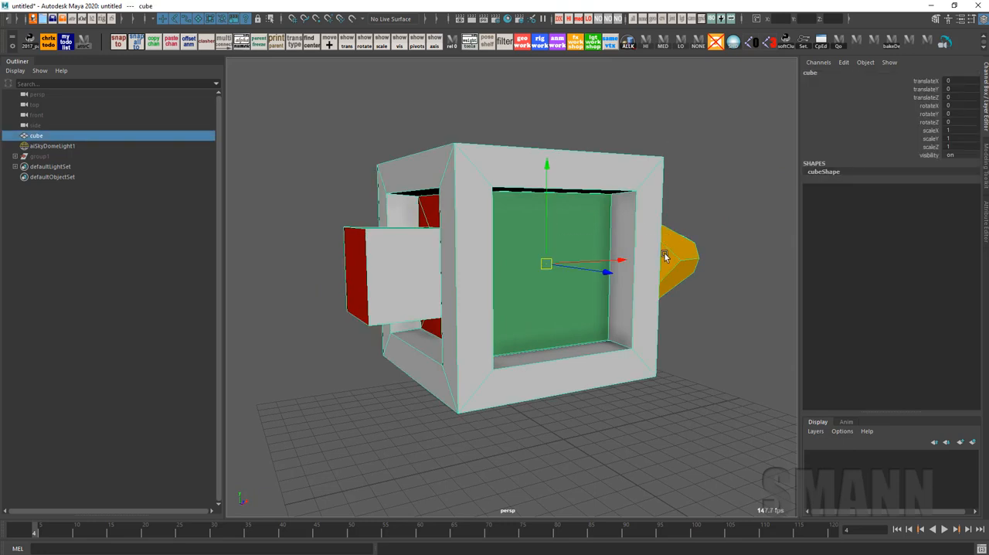
key(e)
key(Insert)
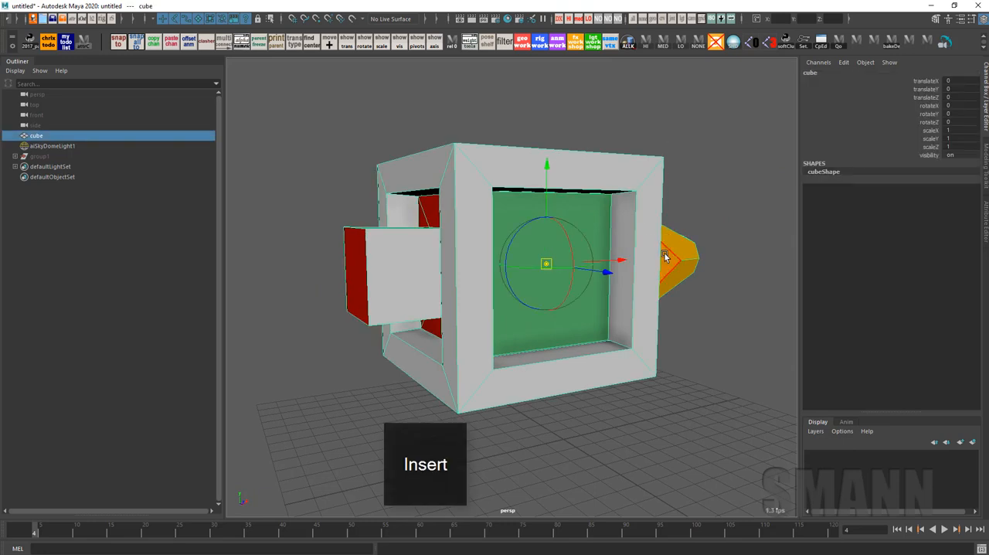
Move the cube's pivot up along its Y axis to near the upper frame beside the green opening
alt+drag(677, 237, 601, 267)
click(560, 165)
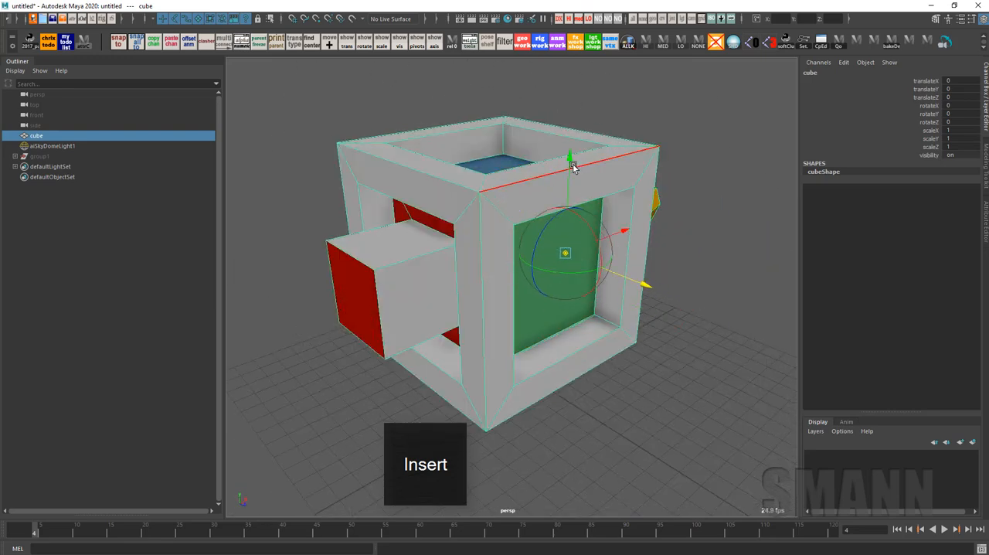
drag(572, 164, 574, 100)
alt+drag(751, 291, 750, 285)
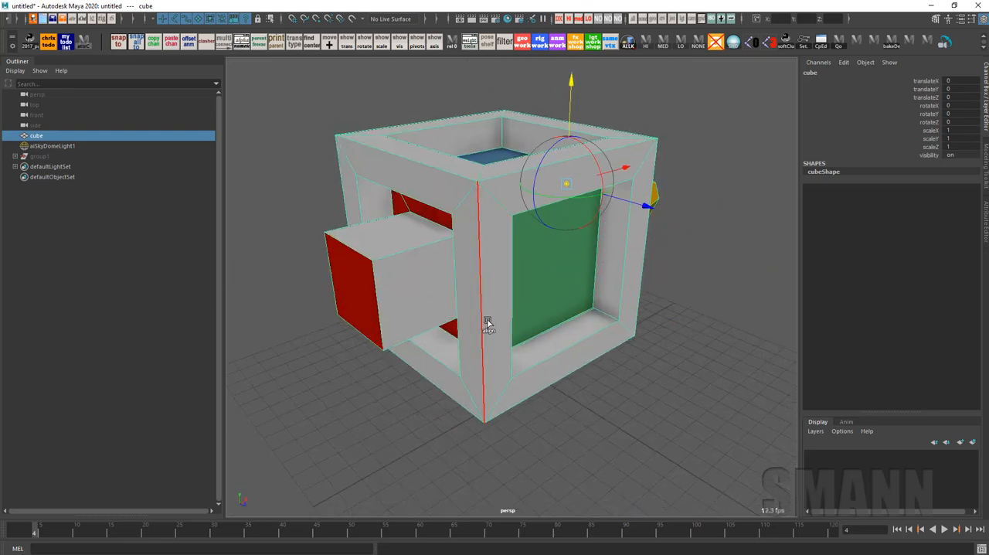
Align the pivot in turn to the green side's frame faces, bottom edge, inner edge and upper corner vertex
click(497, 271)
click(558, 185)
click(639, 244)
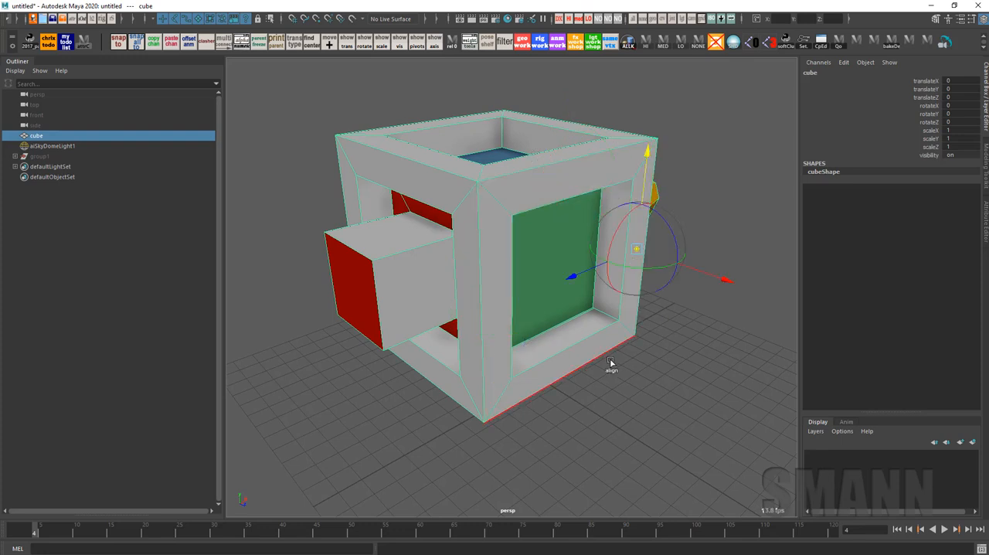
click(611, 362)
click(515, 314)
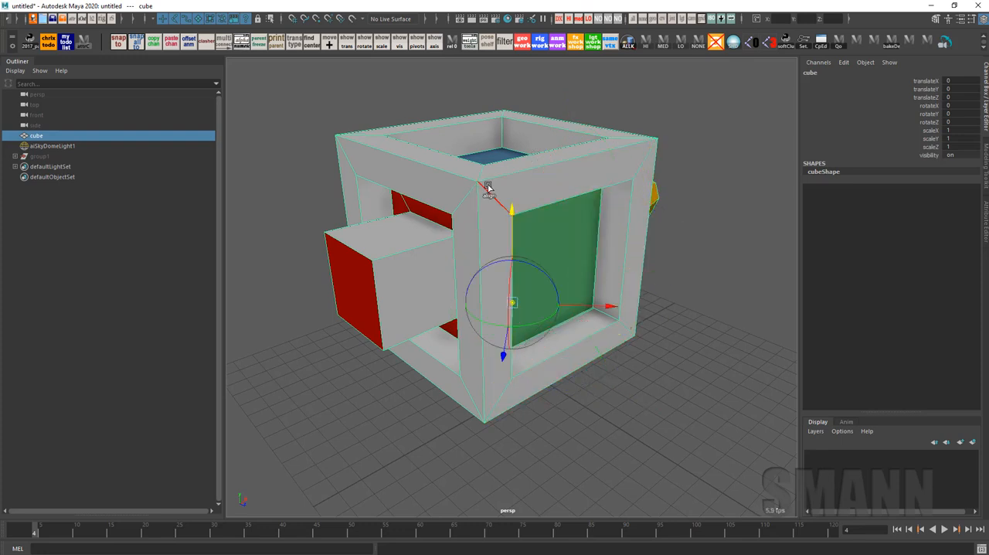
click(477, 182)
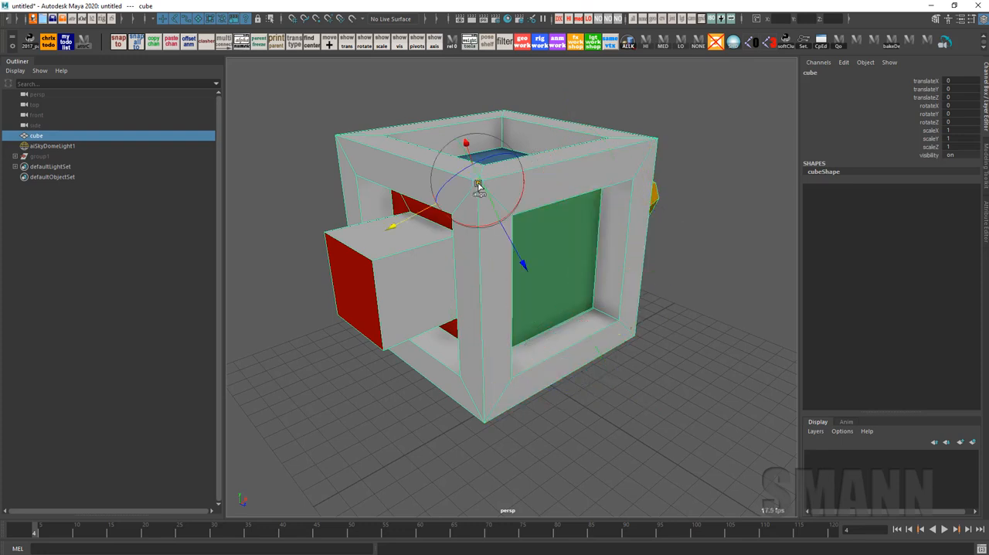
Align the pivot to the upper frame face above the green opening and to the red block's end face
click(610, 168)
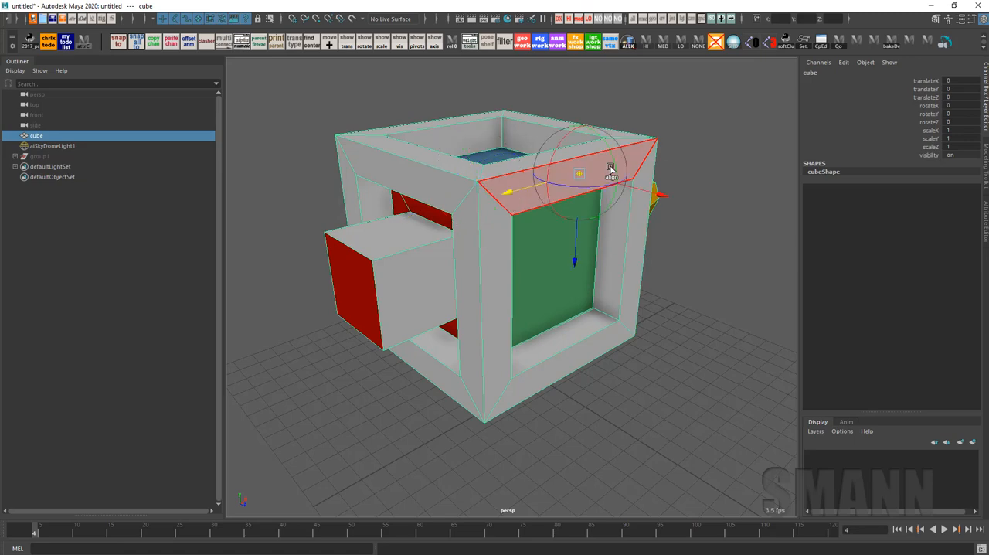
click(355, 287)
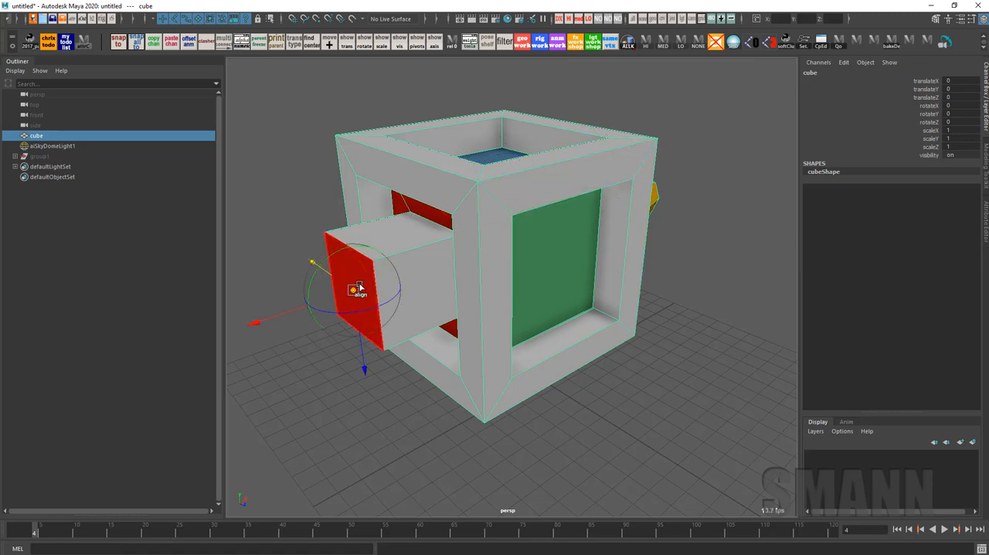
alt+drag(357, 287, 665, 386)
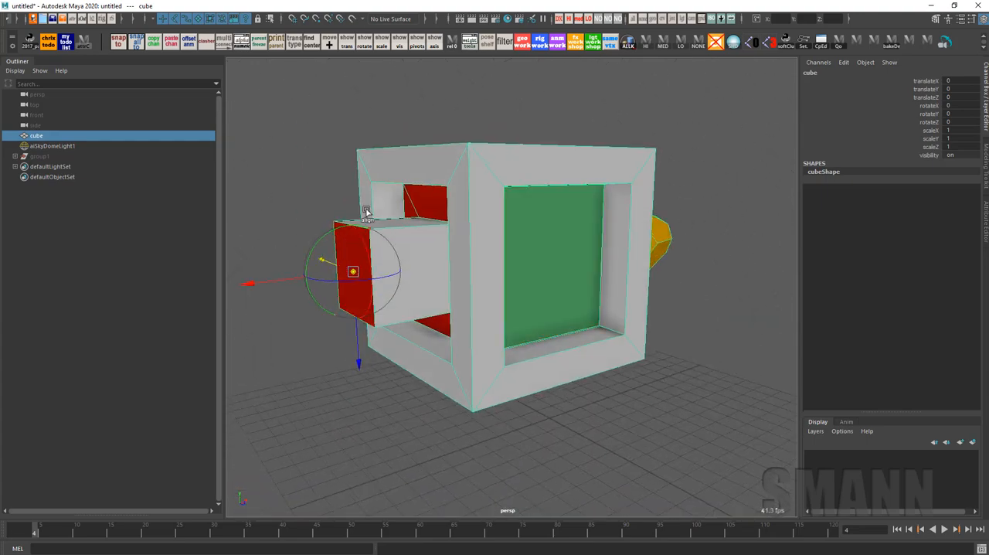
Snap the pivot's position along only its Y axis, using the upper frame face above the green opening as the target
alt+drag(423, 306, 644, 317)
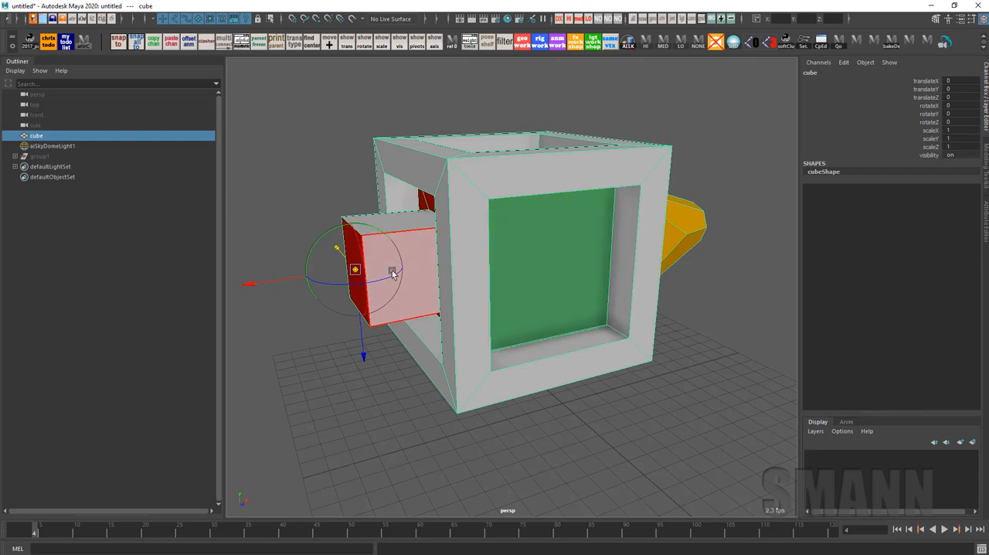
shift+click(600, 163)
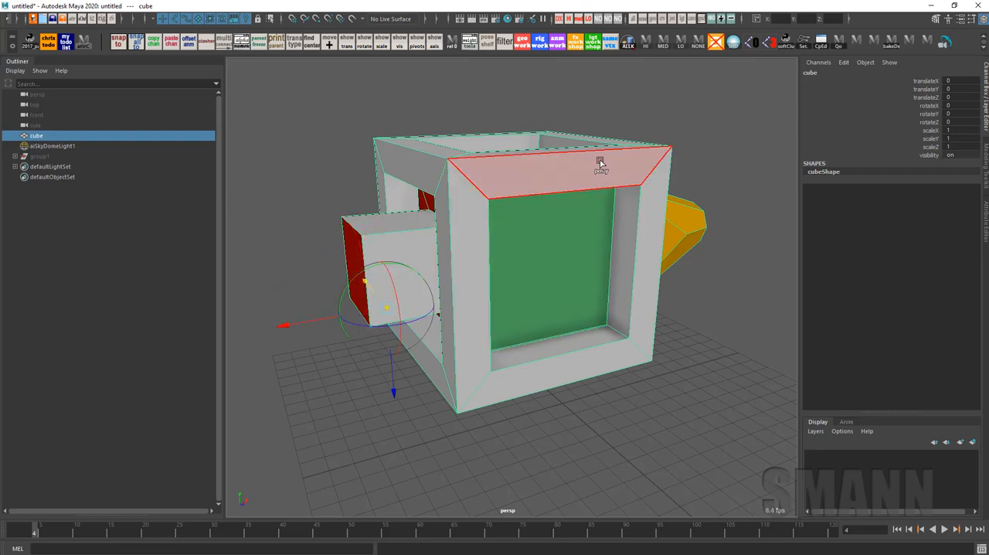
alt+drag(664, 324, 646, 258)
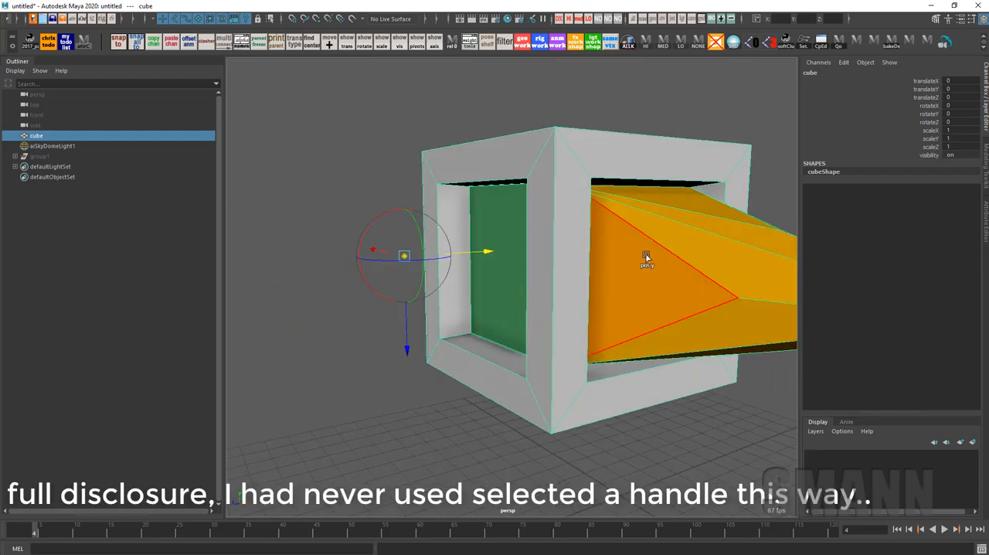
Reorient the pivot using the side faces of the orange cone
shift+click(722, 278)
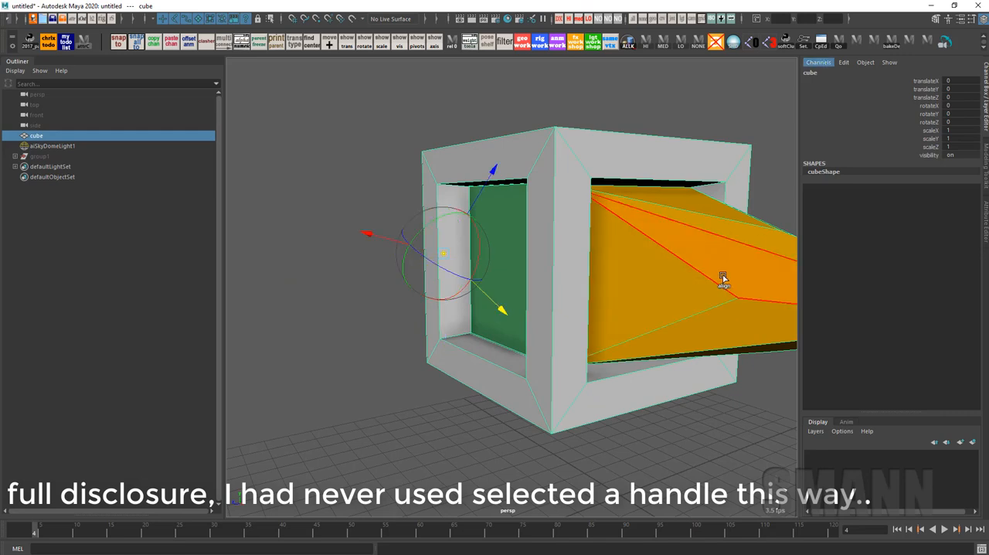
ctrl+click(728, 268)
alt+drag(728, 268, 576, 199)
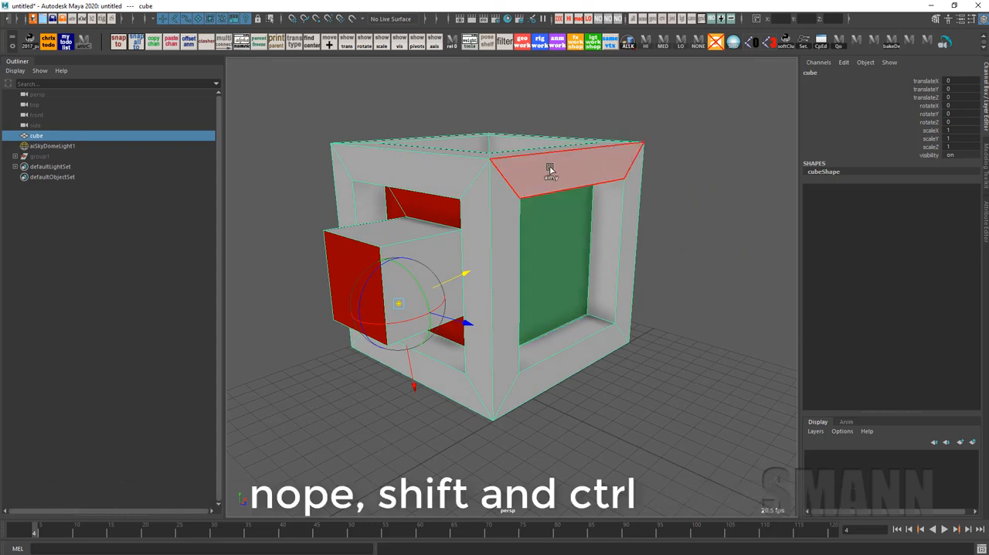
Aim the pivot's Y axis at the green side's upper frame face and at the cube's upper edge beside the orange cone
ctrl+shift+click(550, 170)
alt+drag(551, 172, 609, 305)
alt+drag(386, 292, 663, 279)
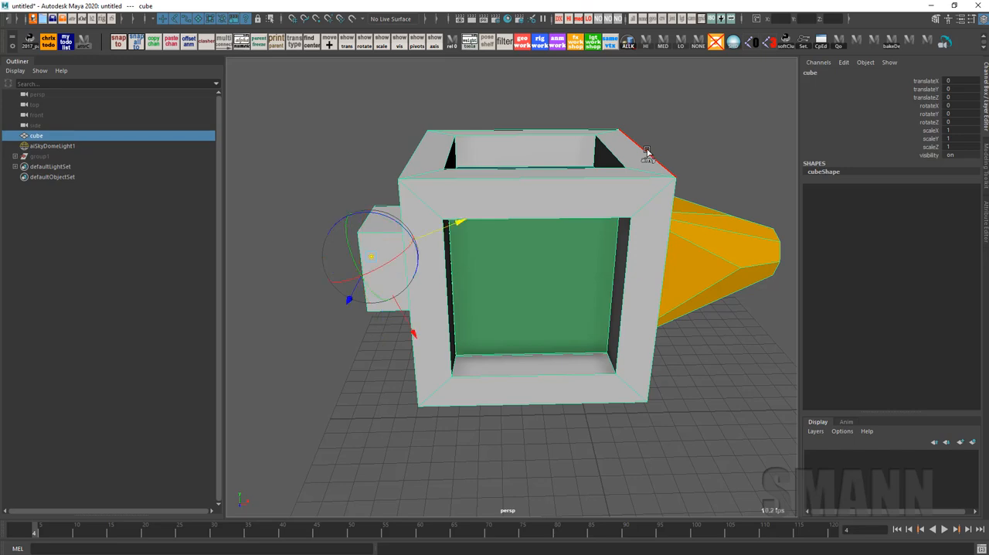
alt+drag(675, 188, 302, 337)
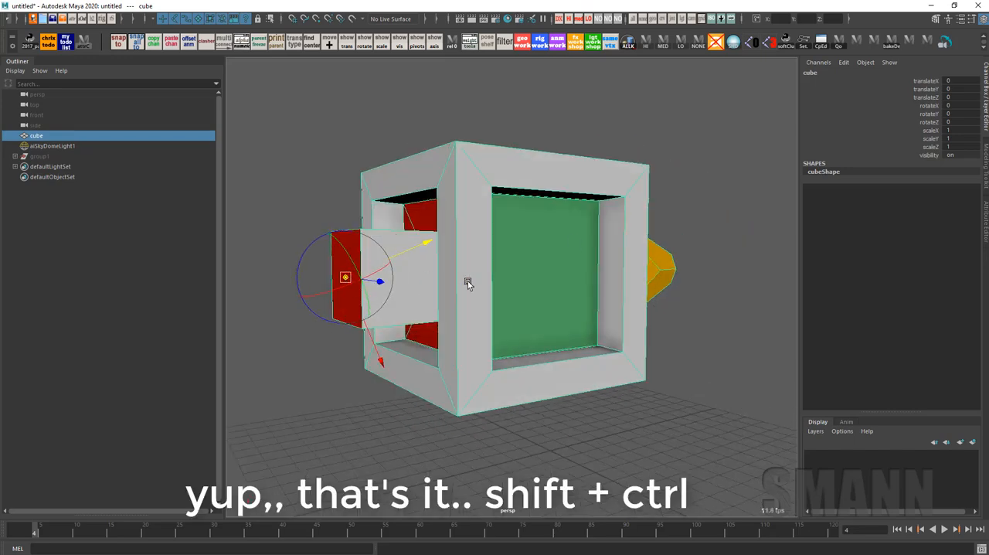
alt+drag(467, 284, 675, 142)
alt+drag(669, 223, 651, 205)
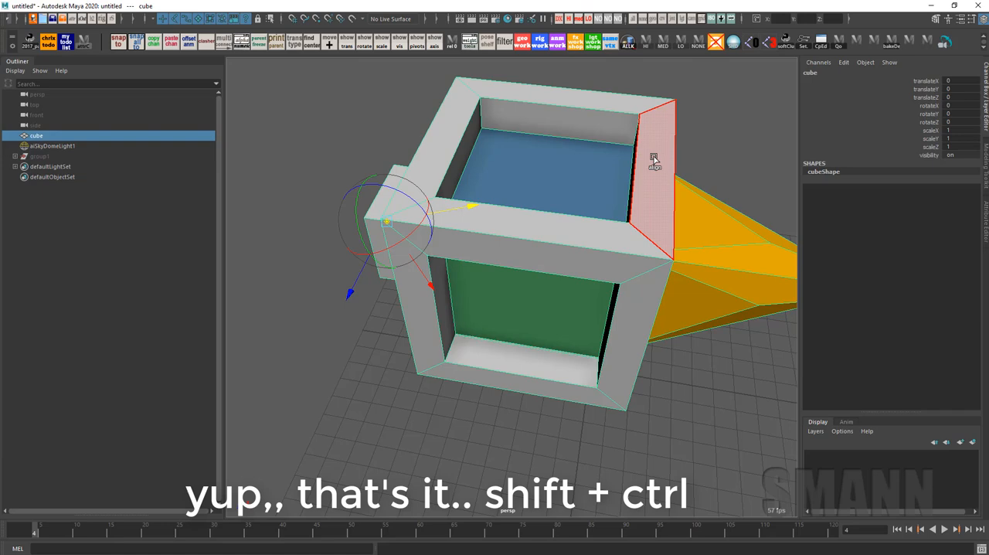
Align the pivot to the top frame face beside the orange cone, and return it to the red block's end face
alt+drag(653, 159, 285, 319)
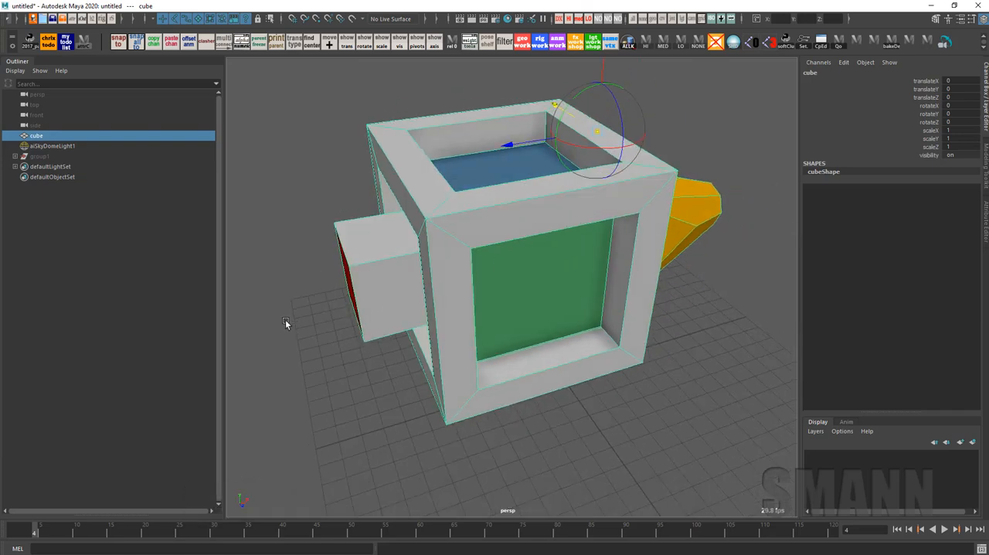
alt+drag(346, 288, 385, 280)
click(357, 299)
alt+drag(525, 314, 480, 315)
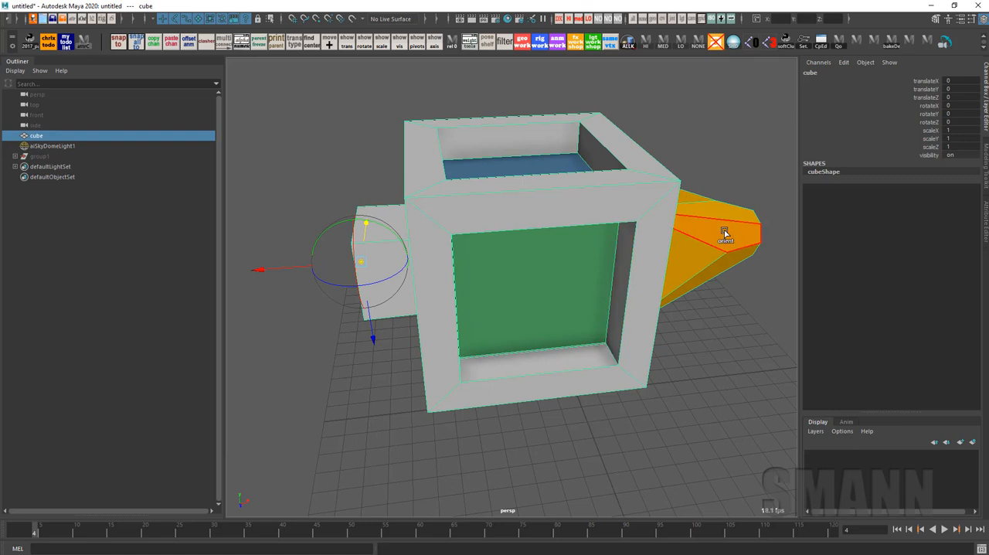
Match only the pivot's orientation to the orange cone's faces, several frame faces and the cube's bottom edge, keeping its position
click(725, 233)
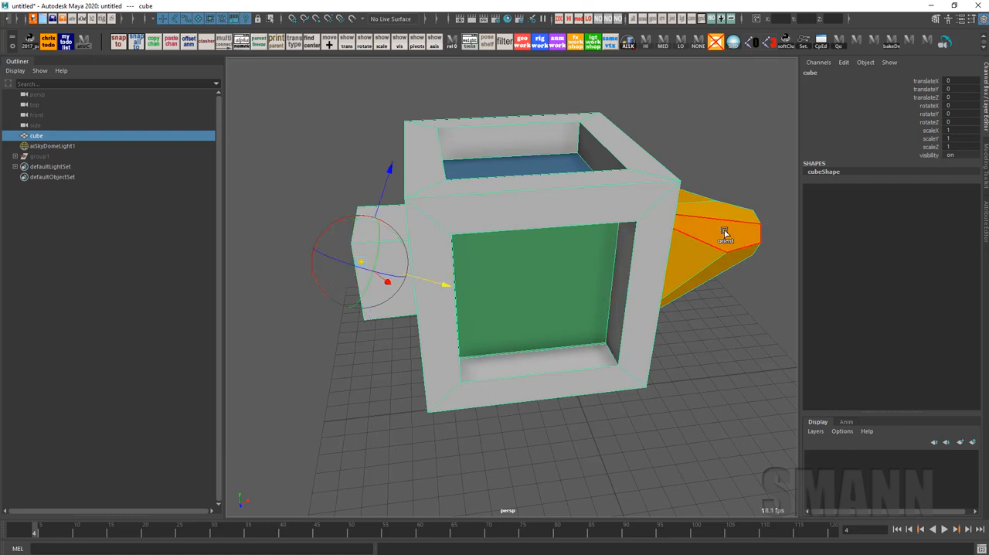
click(717, 215)
click(640, 159)
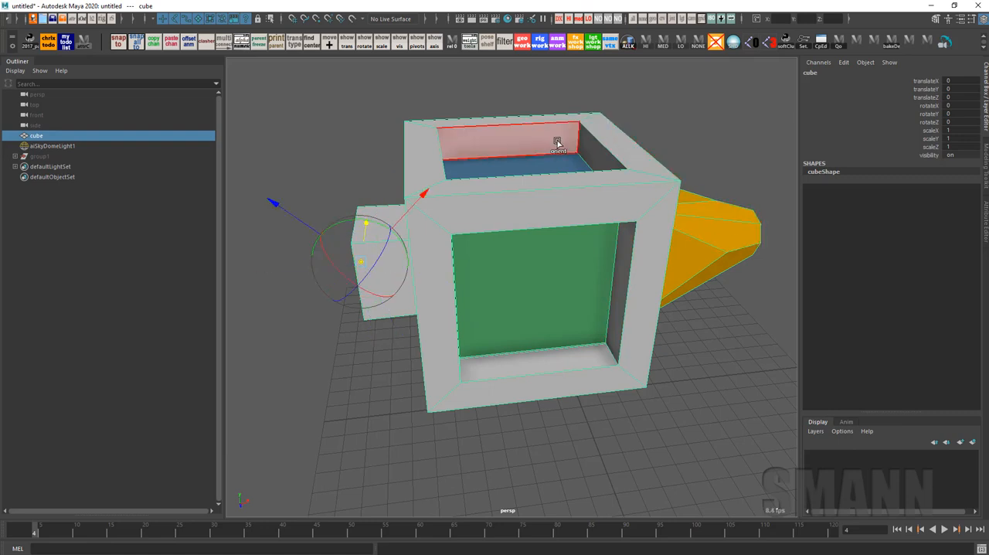
click(559, 197)
ctrl+click(559, 193)
ctrl+click(632, 243)
ctrl+click(648, 263)
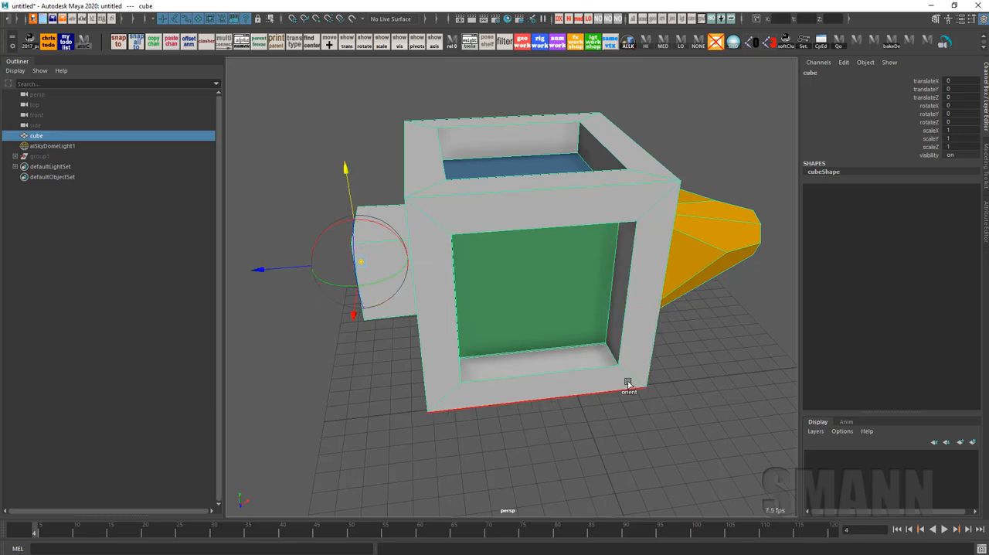
ctrl+click(627, 385)
Snap the pivot along only its Y axis to the different frame faces around the green opening
alt+drag(593, 375, 618, 269)
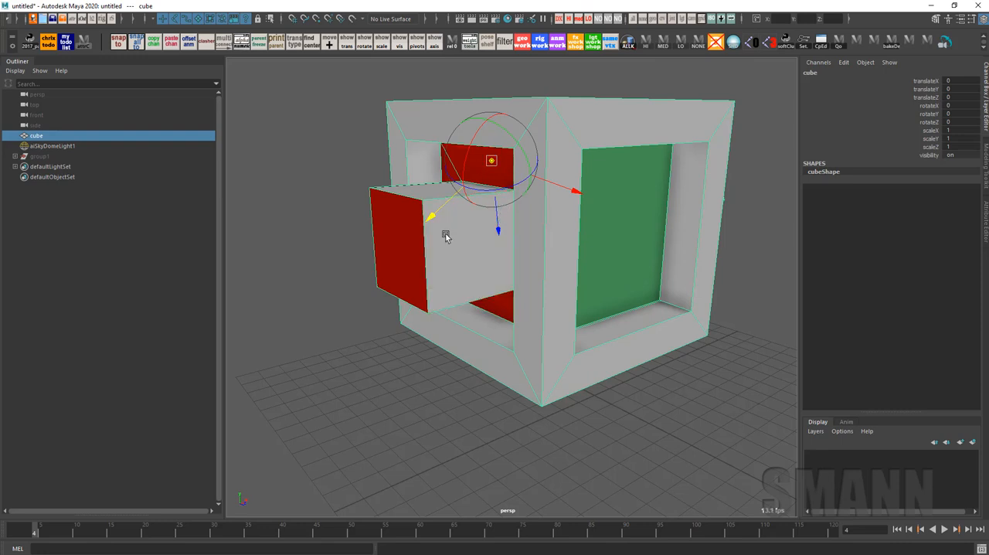
alt+drag(623, 292, 603, 292)
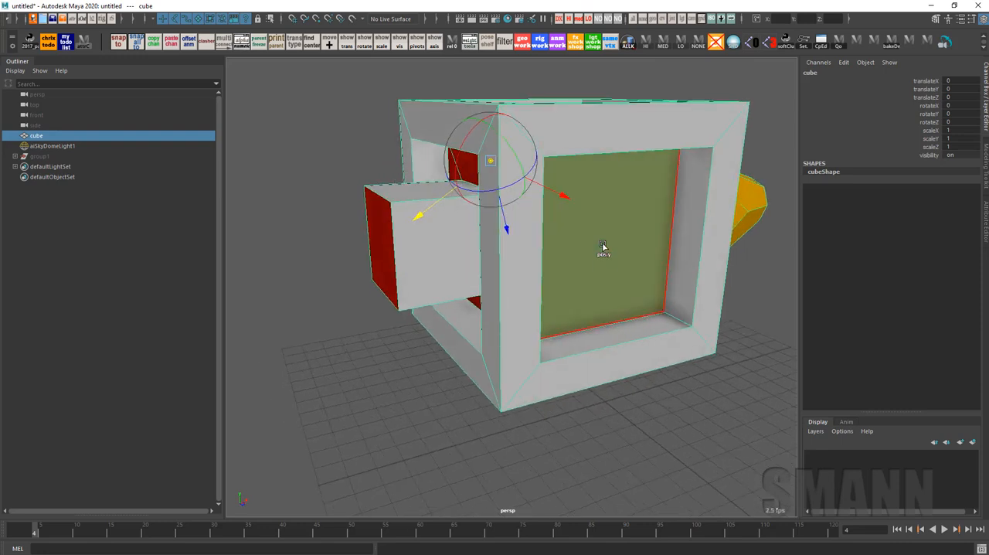
shift+click(611, 147)
shift+click(726, 186)
shift+click(579, 375)
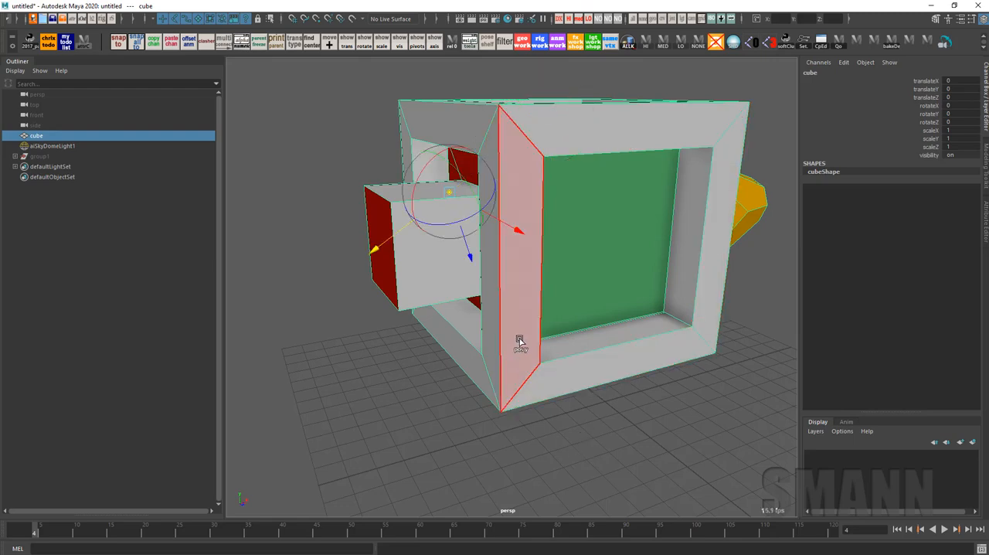
alt+drag(519, 340, 476, 197)
shift+click(516, 348)
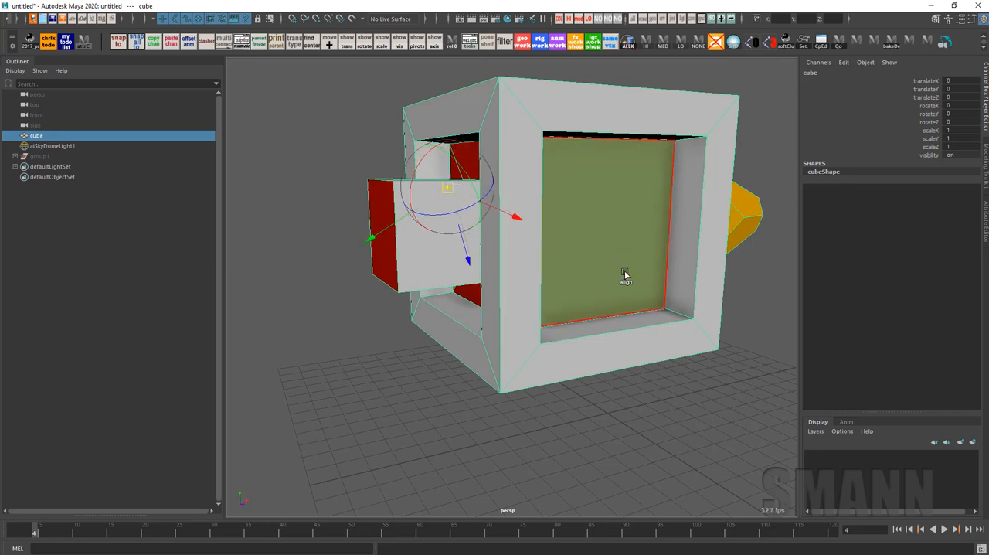
Undo the last three pivot changes and snap the pivot along Y to the frame face above the green opening
key(ctrl+z)
key(ctrl+z)
key(ctrl+z)
key(ctrl+z)
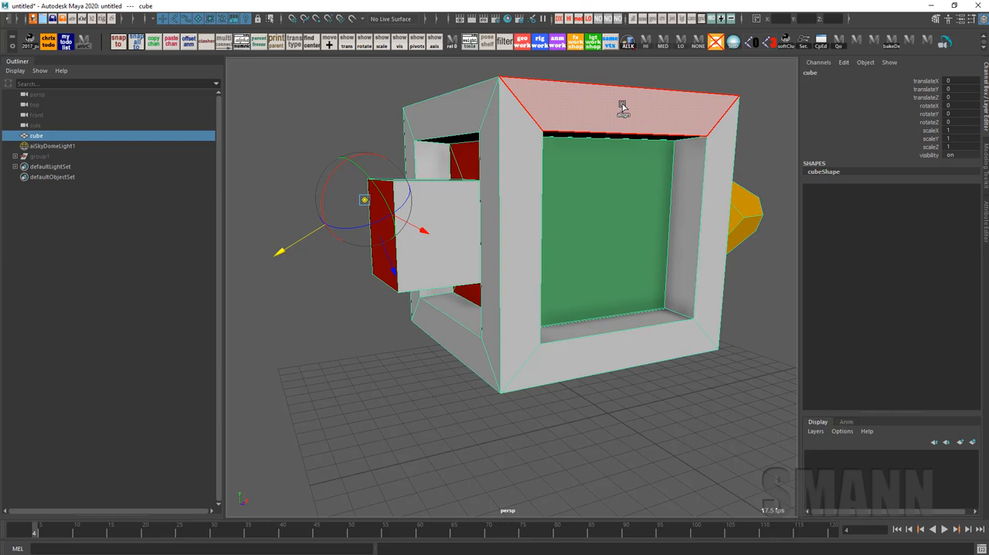
click(622, 106)
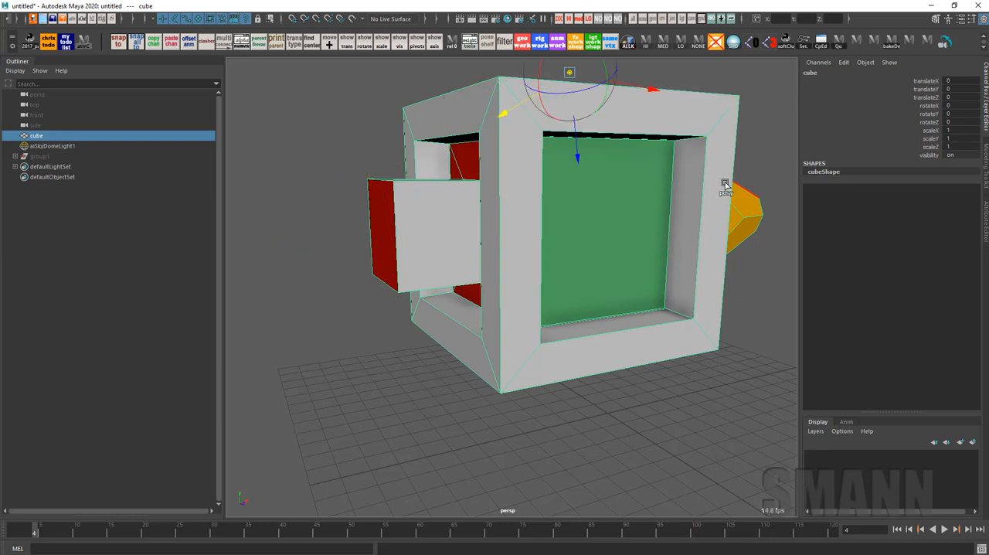
alt+drag(651, 331, 569, 347)
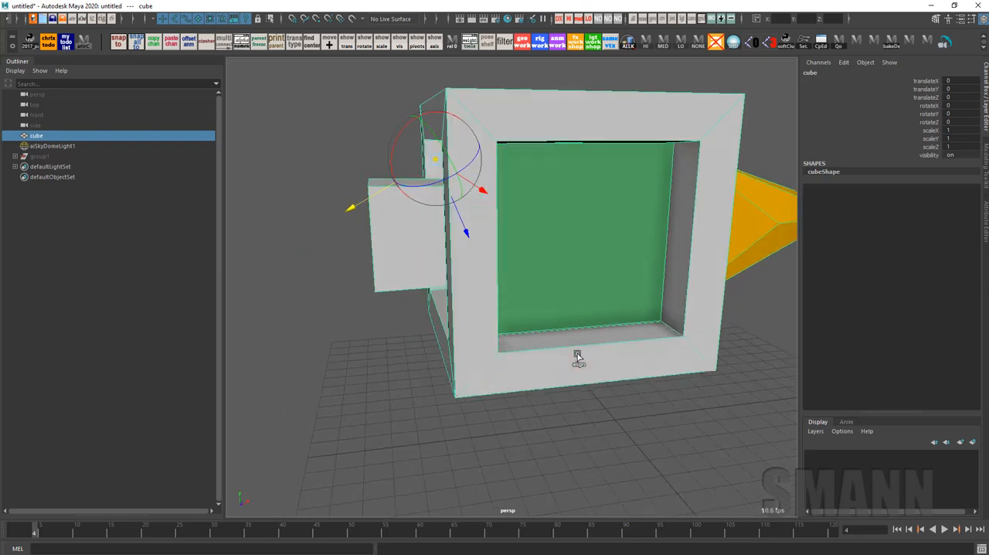
Make X the active pivot axis and snap the pivot's position along X to frame faces and corners on the cube
alt+drag(382, 152, 463, 193)
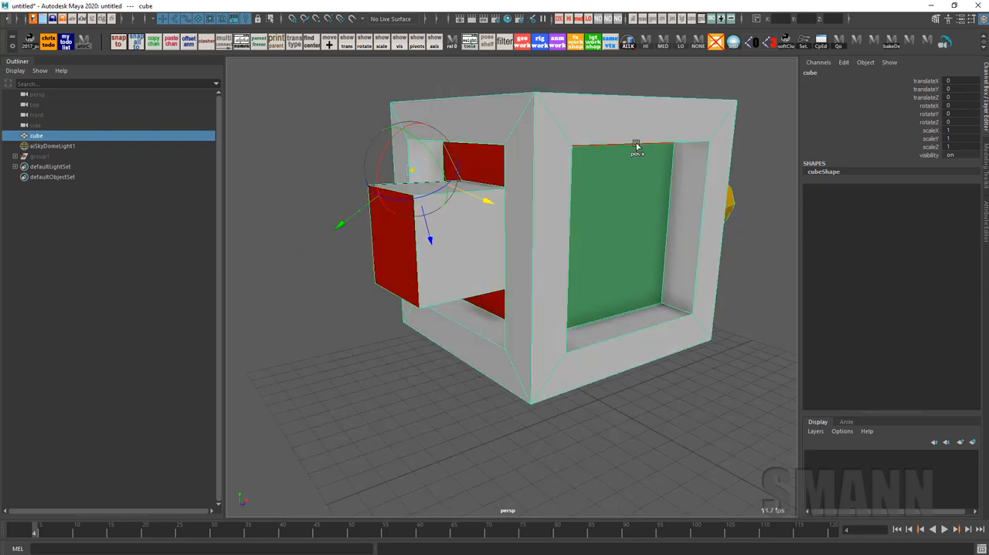
click(638, 113)
alt+drag(697, 234, 730, 302)
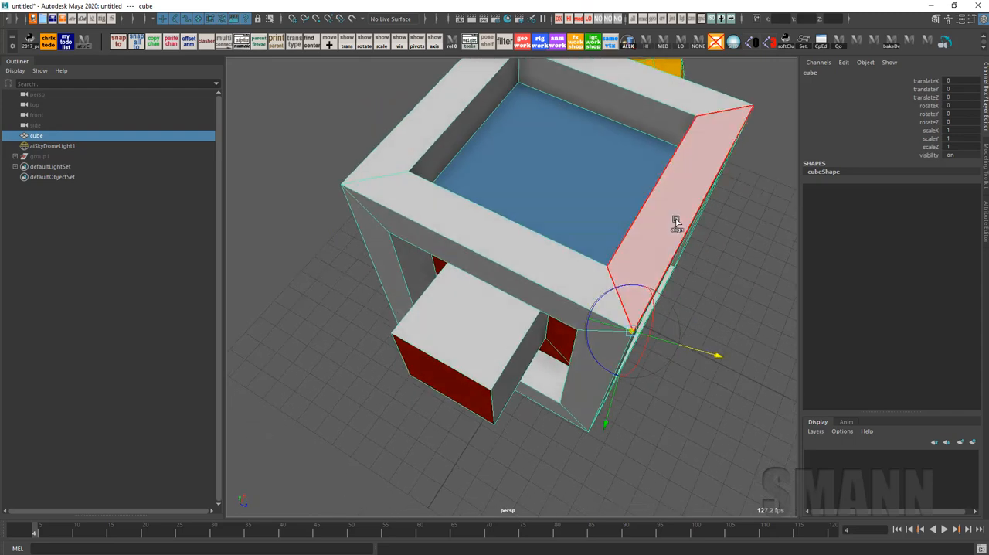
alt+drag(680, 264, 583, 193)
shift+click(706, 263)
alt+drag(641, 286, 749, 336)
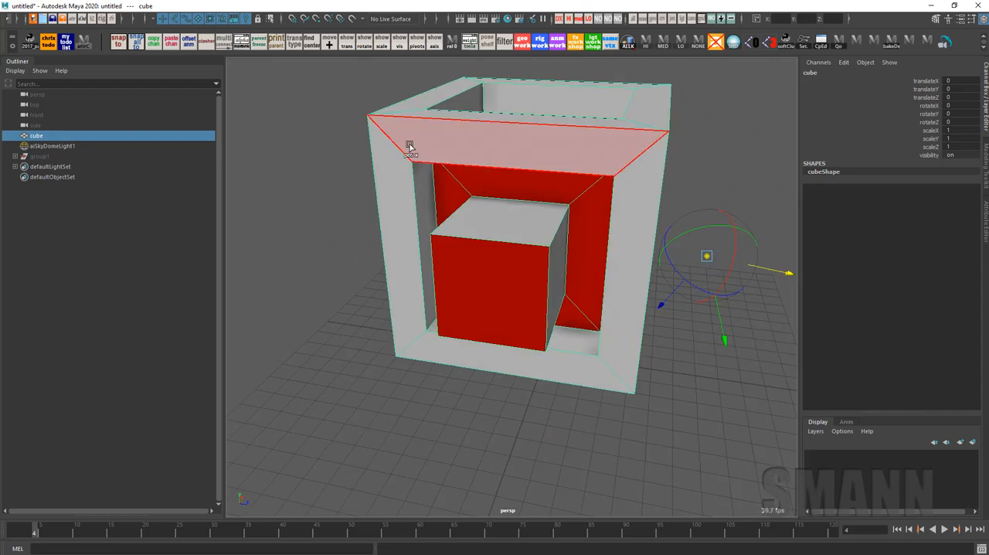
shift+click(411, 147)
alt+drag(695, 274, 587, 190)
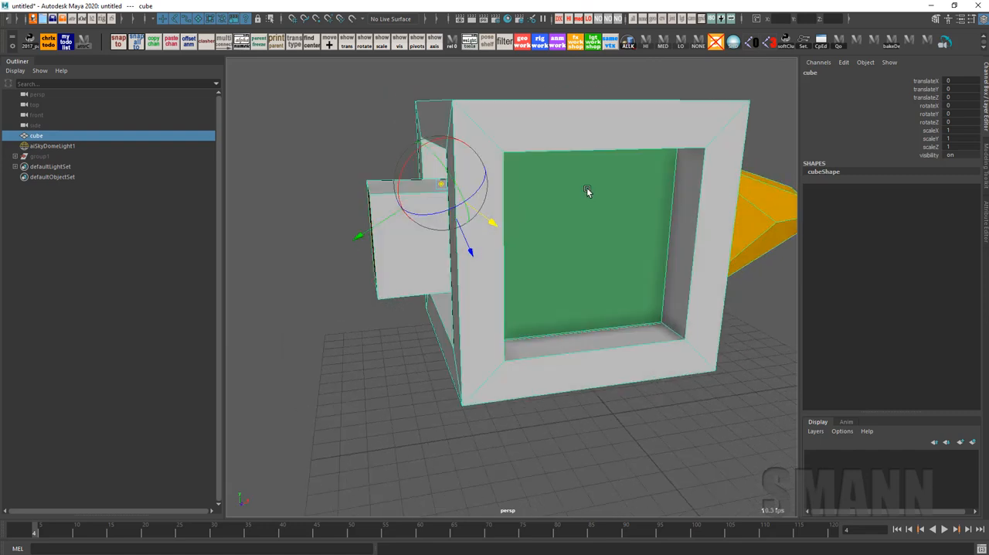
Make Z the active pivot axis and snap the pivot along Z to the orange cone's faces and the edges around the green opening
click(472, 255)
shift+click(770, 201)
shift+click(762, 240)
shift+click(746, 222)
shift+click(631, 148)
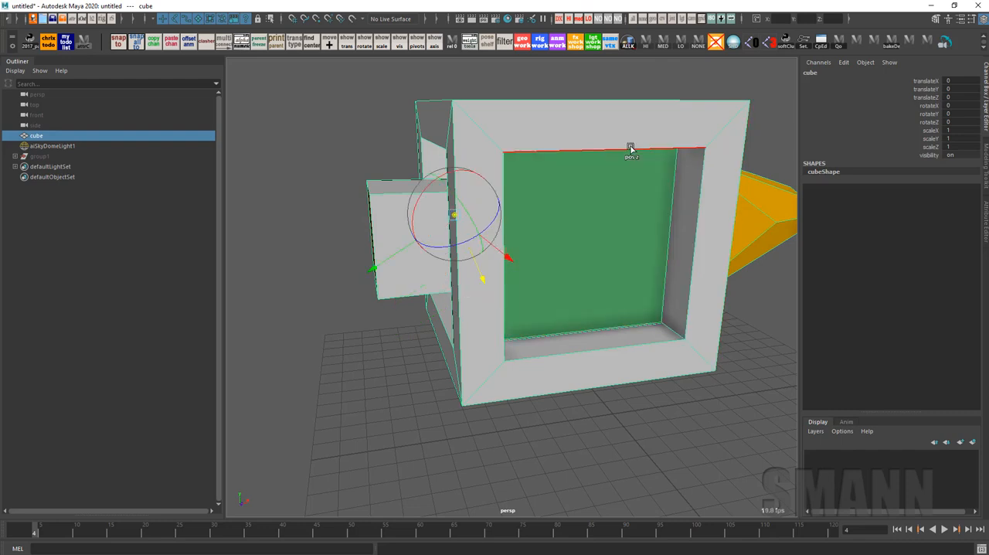
shift+click(630, 148)
alt+drag(631, 207, 645, 220)
shift+click(617, 311)
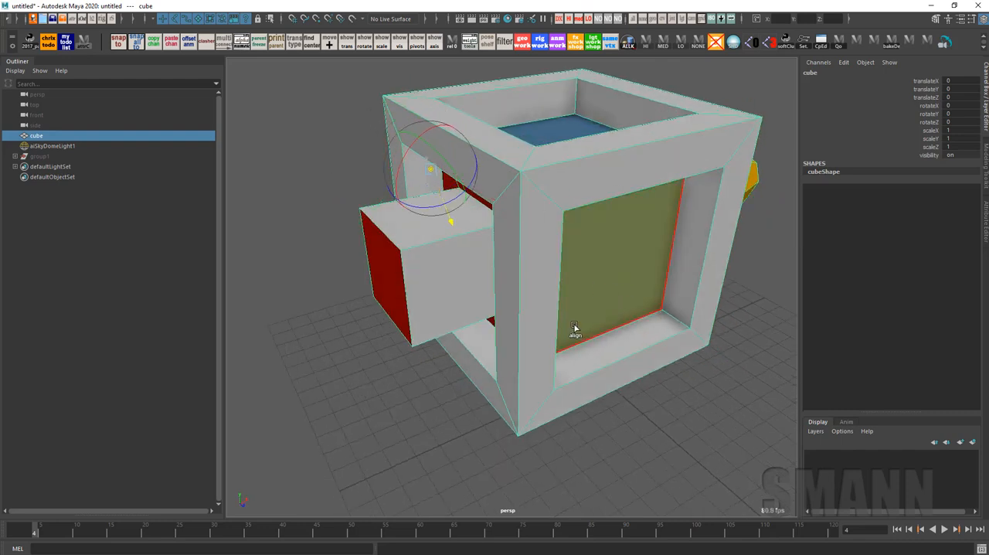
Move the pivot freely by its centre into the empty space beside the red-ended box
drag(431, 169, 313, 146)
alt+drag(626, 287, 627, 294)
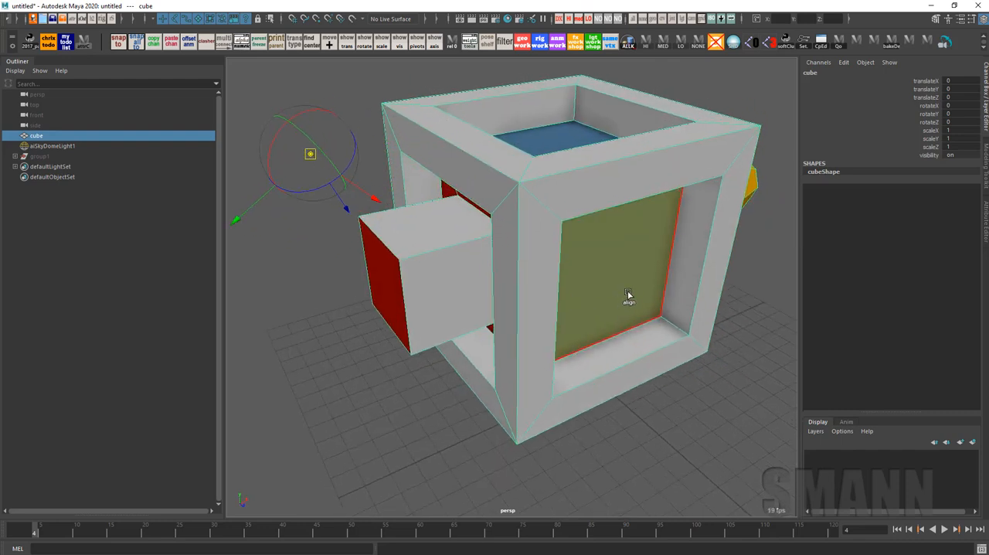
alt+right_drag(627, 294, 550, 278)
alt+drag(521, 273, 539, 276)
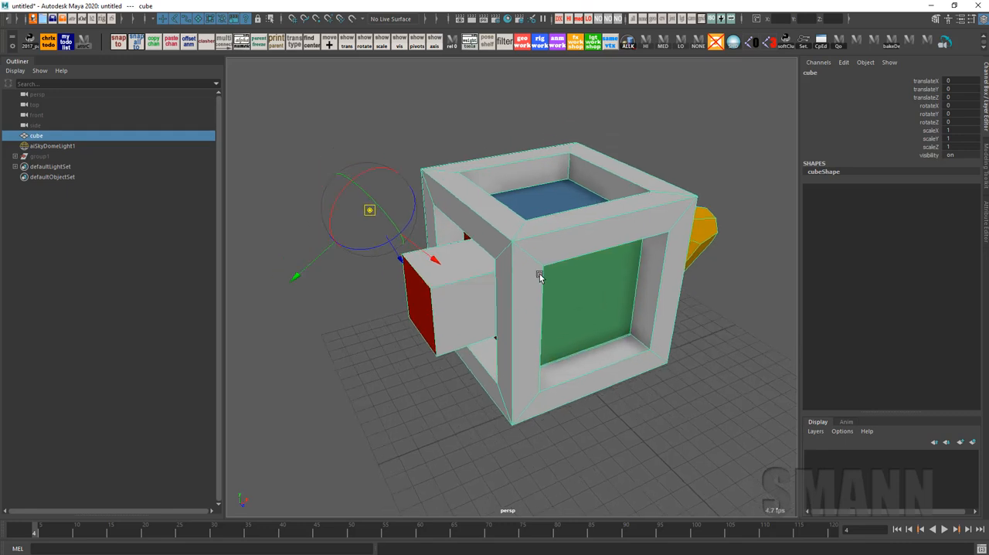
Align the pivot to the blue face inside the top opening, the green face, and the blue face seen from below
shift+click(559, 201)
alt+drag(564, 205, 592, 334)
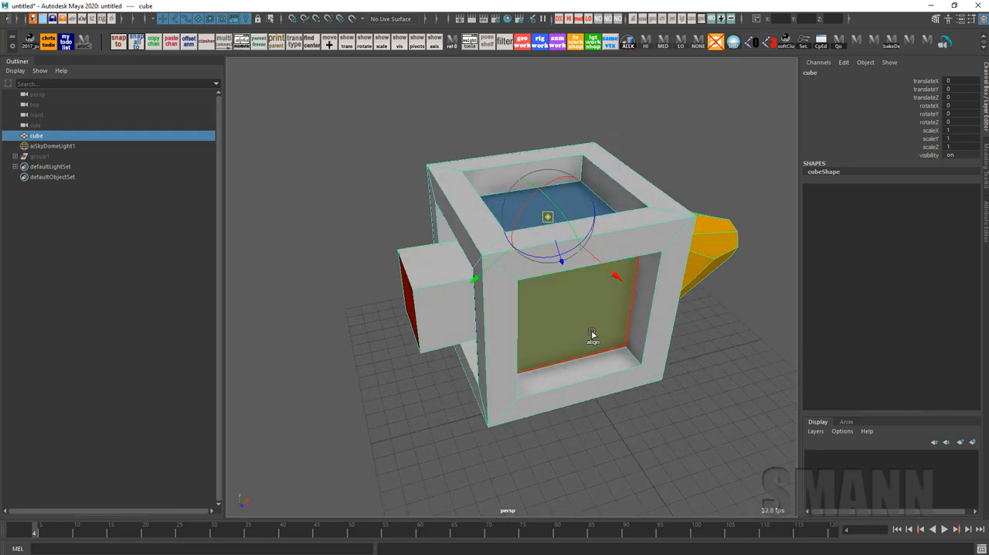
shift+click(592, 334)
alt+drag(599, 388, 585, 314)
shift+click(567, 294)
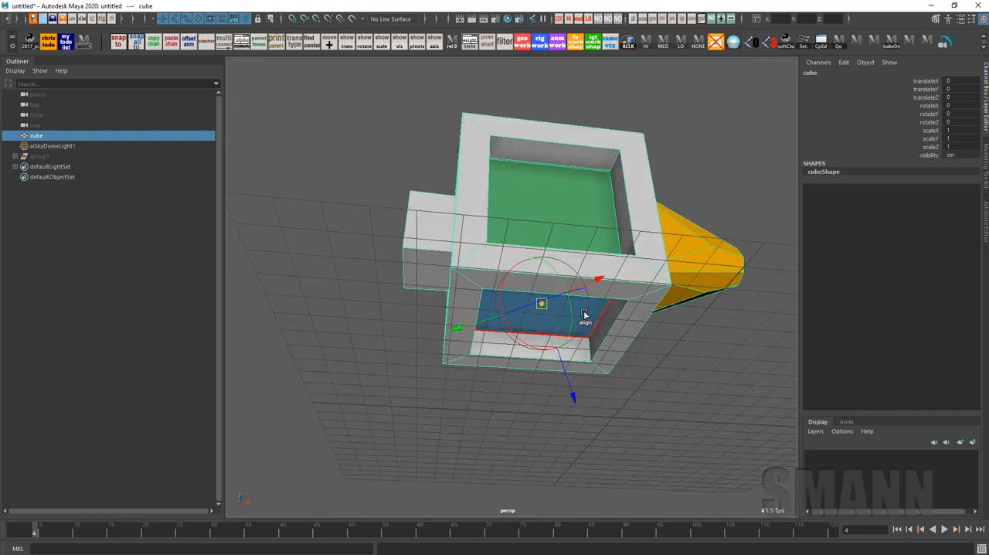
Match only the pivot's orientation to frame faces and the orange cone, keeping its position on the blue face
ctrl+click(624, 326)
ctrl+click(645, 217)
ctrl+click(727, 268)
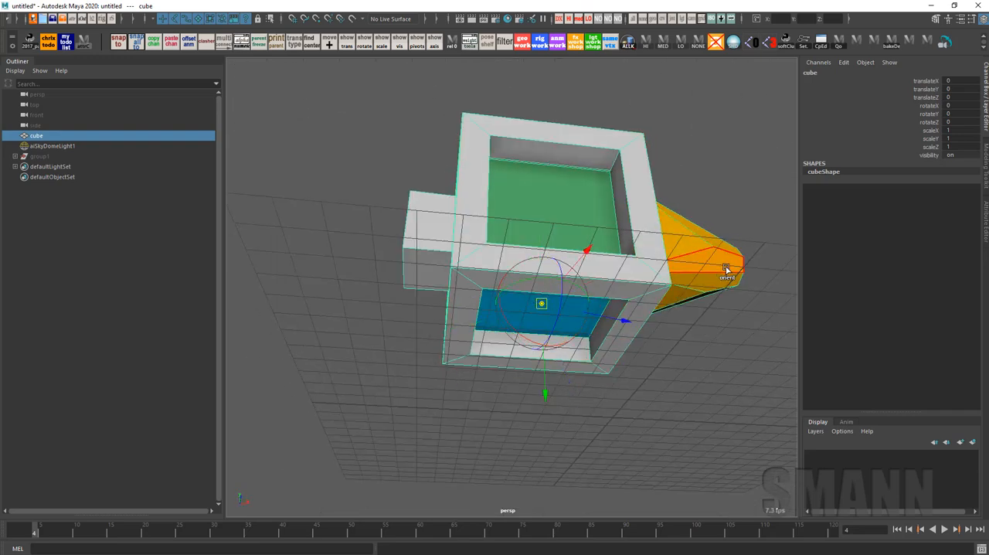
ctrl+click(623, 230)
alt+drag(661, 295, 672, 347)
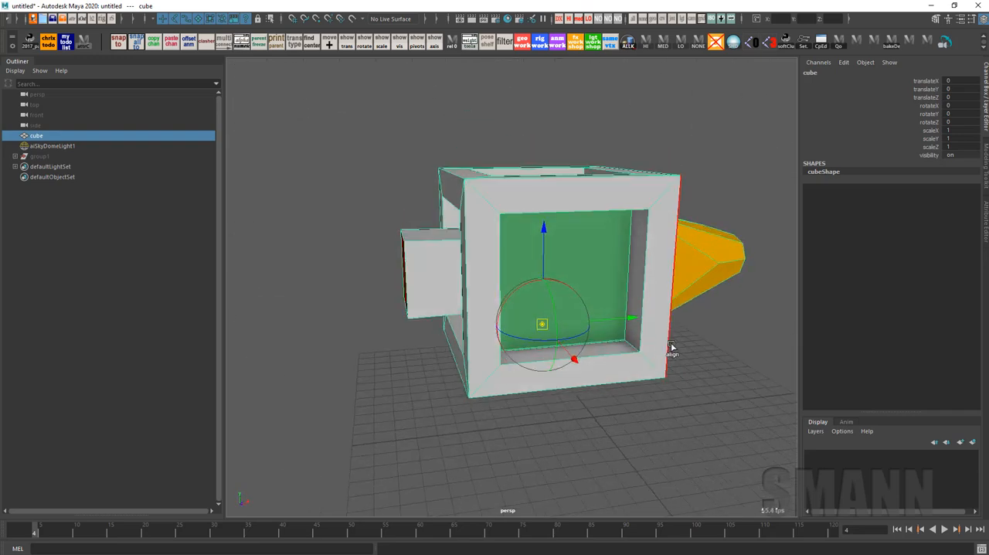
Align the pivot's position and orientation to the green face, the frame beside the cone, the cone's edge and the blue face
click(606, 253)
alt+drag(638, 307, 558, 333)
click(576, 214)
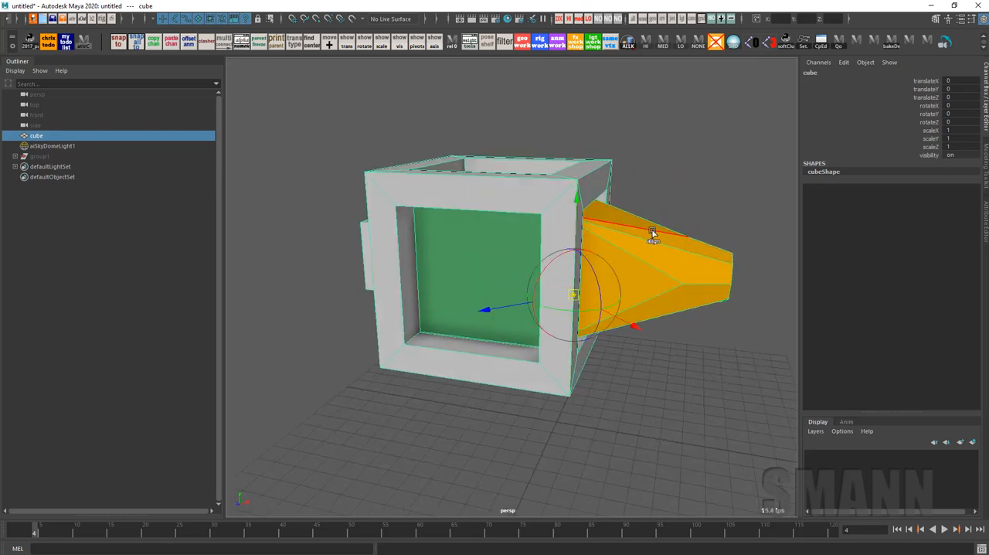
click(652, 231)
alt+drag(670, 290, 733, 306)
click(549, 338)
alt+drag(625, 391, 601, 347)
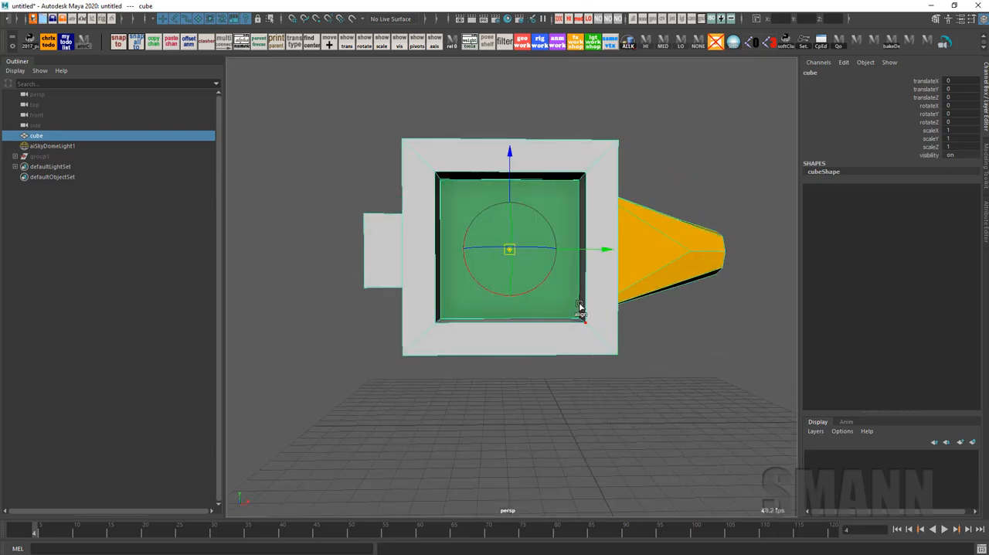
alt+drag(579, 306, 687, 361)
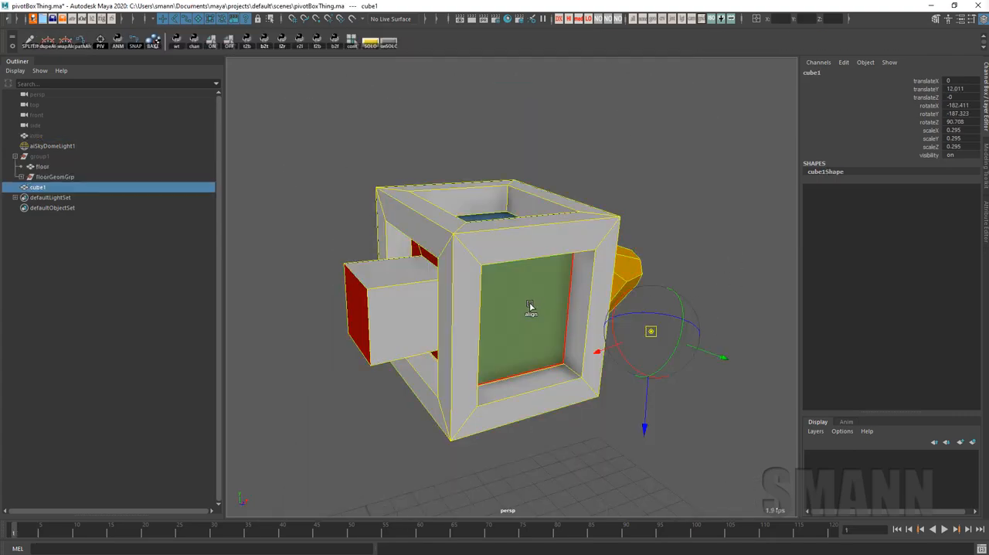
click(526, 309)
alt+drag(706, 331, 652, 344)
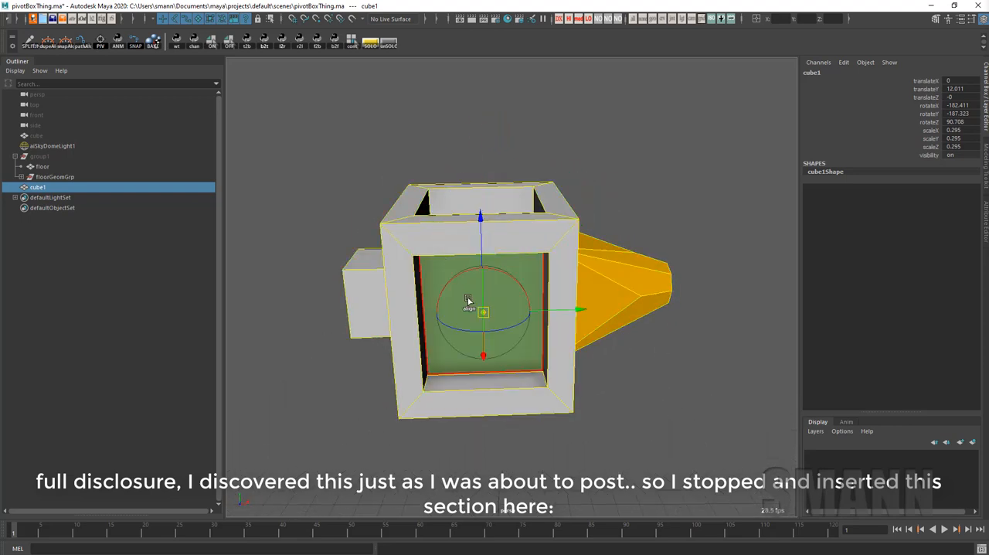
On cube1, make X the active pivot axis, toggle pivot editing and target the blue face with the pivot
alt+drag(584, 340, 660, 377)
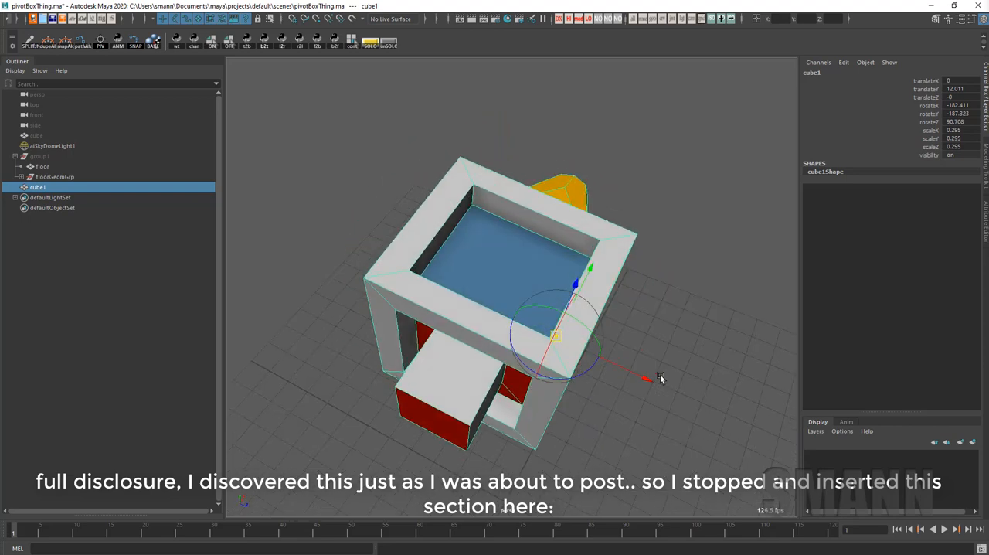
alt+drag(665, 311, 657, 302)
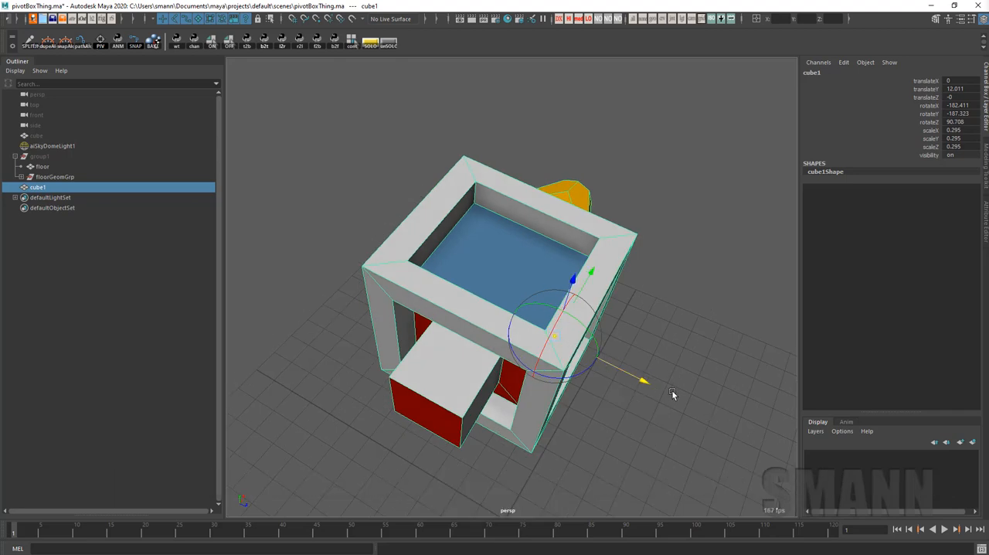
mouse_move(669, 397)
alt+mouse_down()
mouse_move(649, 345)
mouse_move(660, 384)
alt+mouse_up()
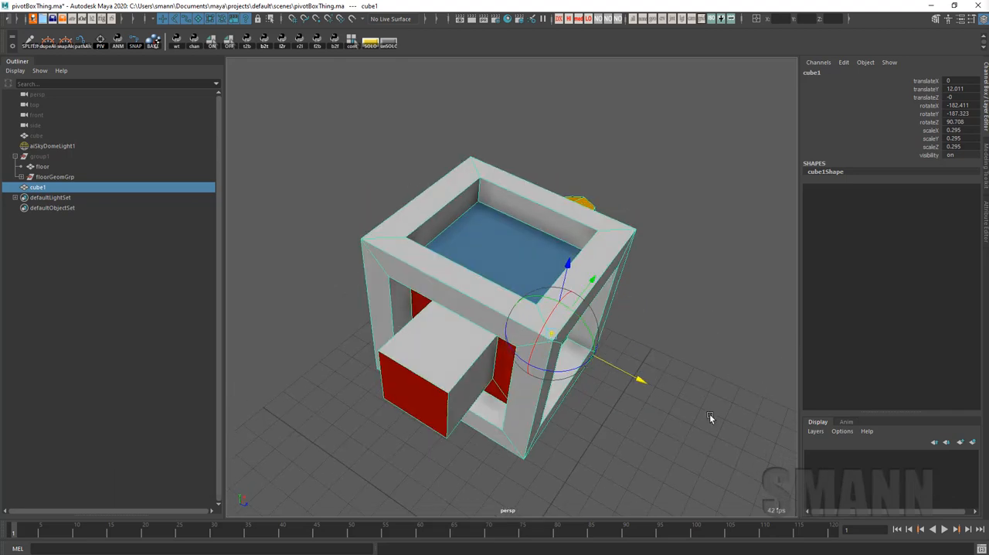
key(d)
click(520, 250)
alt+drag(715, 411, 619, 360)
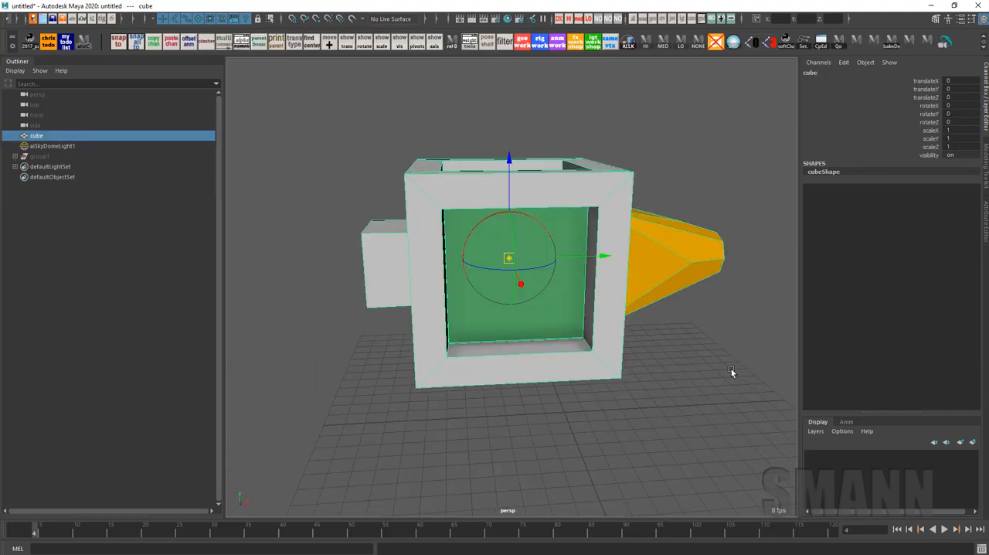
Reset the cube's pivot position and orientation together, and undo that reset
alt+drag(731, 369, 658, 369)
ctrl+shift+right_click(661, 174)
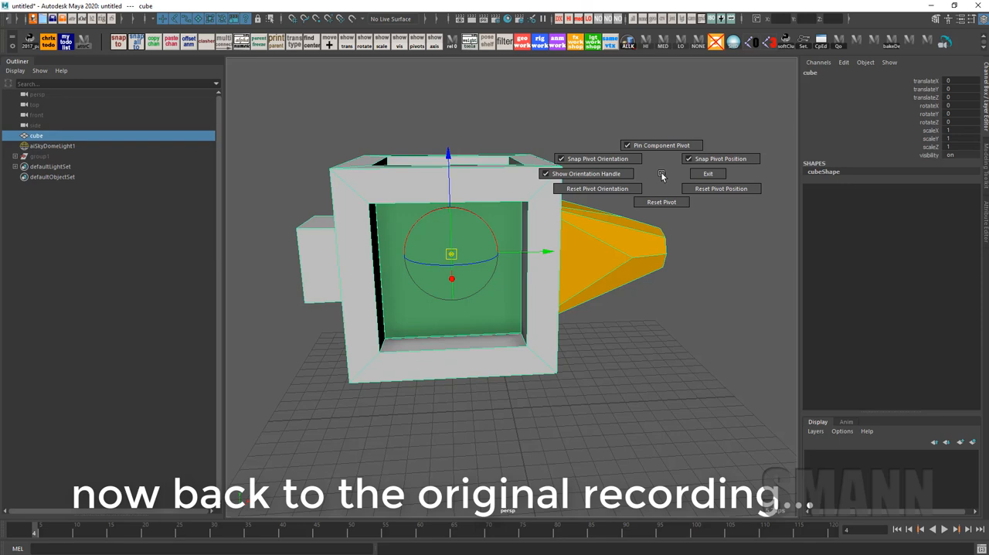
ctrl+shift+right_drag(661, 174, 660, 289)
alt+drag(660, 289, 655, 280)
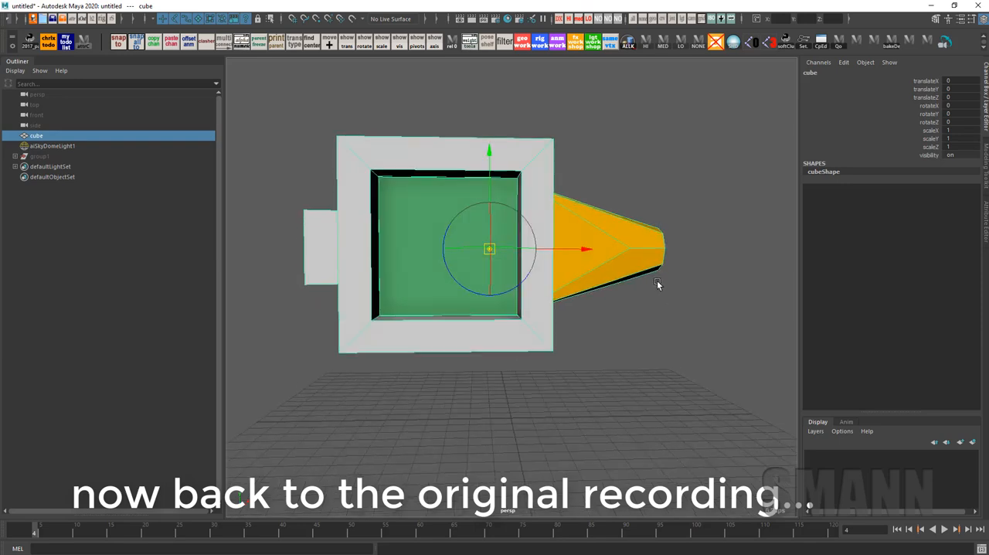
key(ctrl+z)
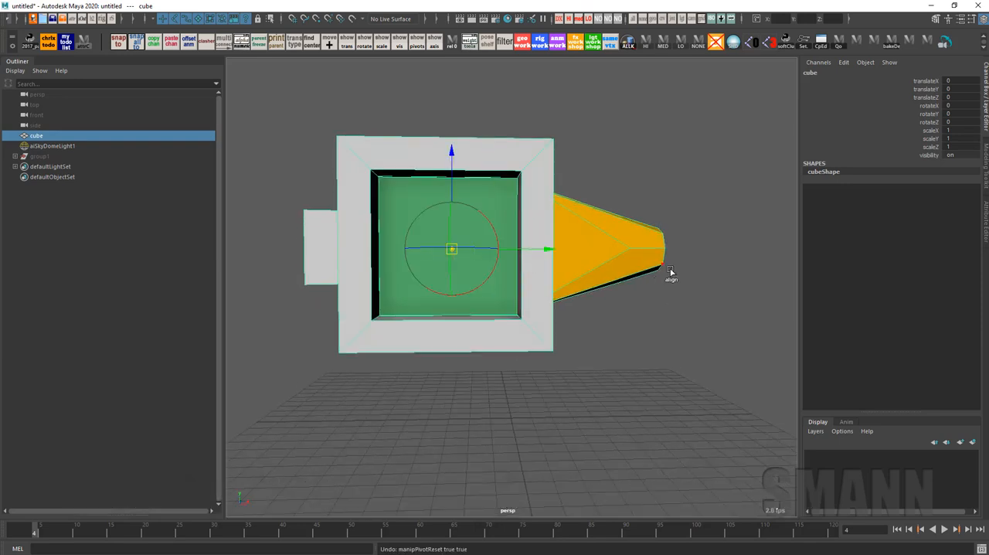
Reset only the pivot's position on the cube, keeping its custom orientation
key(space)
drag(369, 159, 367, 185)
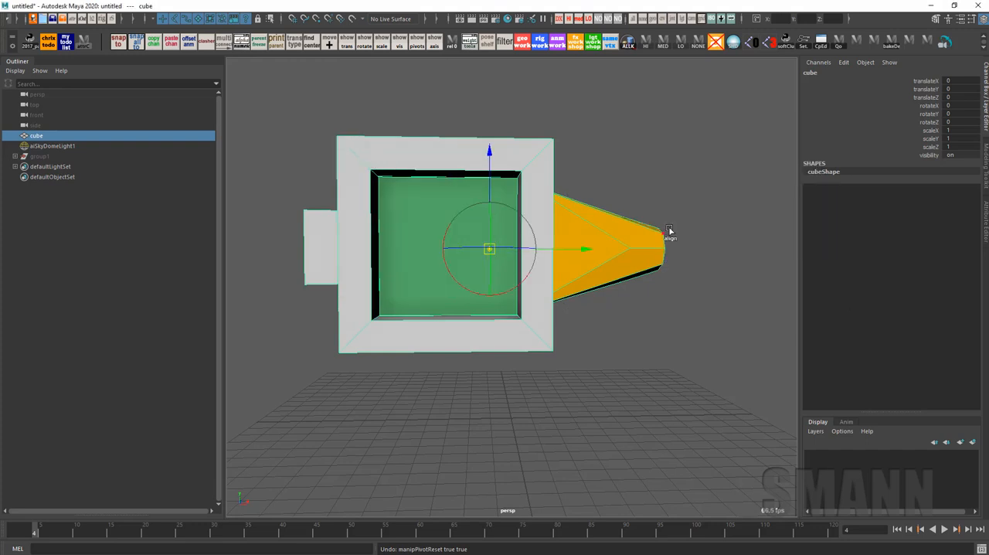
alt+drag(650, 231, 651, 253)
drag(304, 167, 300, 200)
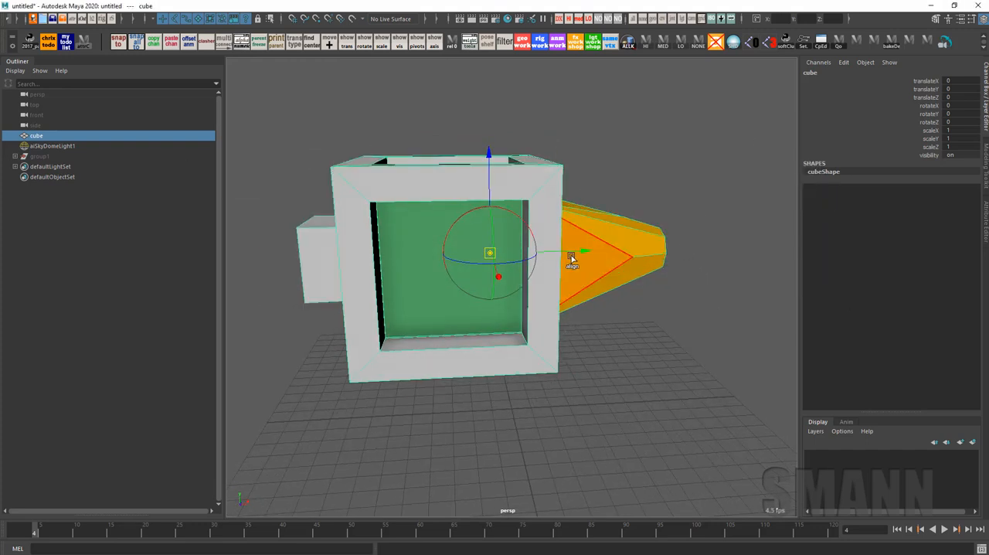
Undo the last pivot adjustment and leave pivot editing on the cube
drag(571, 253, 550, 264)
key(ctrl+z)
key(d)
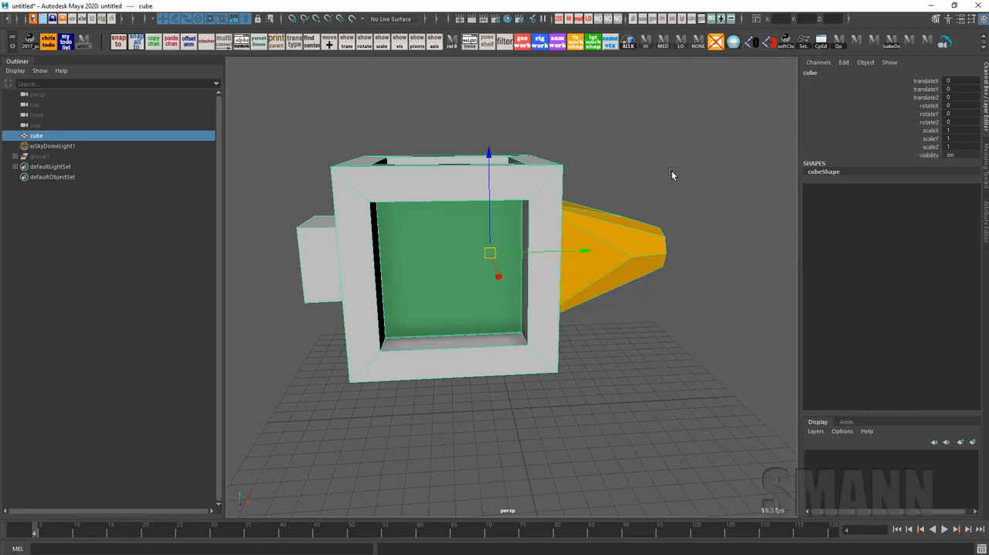
click(671, 173)
click(622, 267)
alt+drag(621, 265, 649, 264)
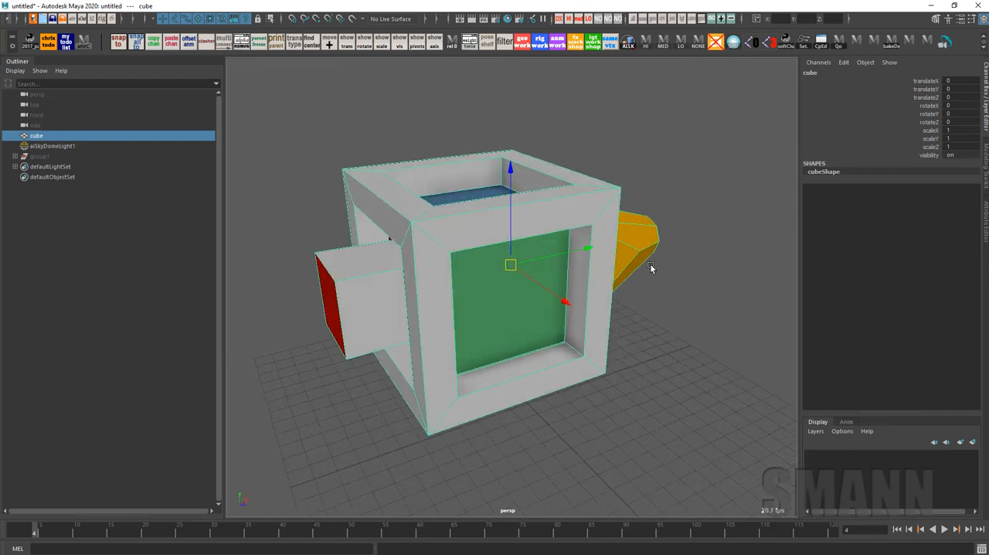
Open the Channel Control editor for the cube, enlarge it and look through the nonkeyable hidden attributes for the pivot channels
key(space)
click(566, 73)
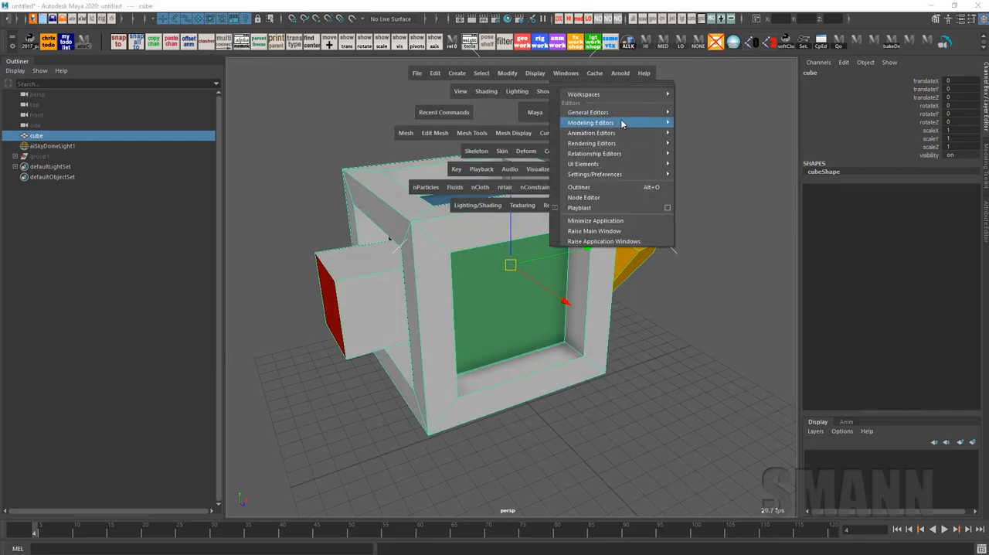
mouse_move(620, 117)
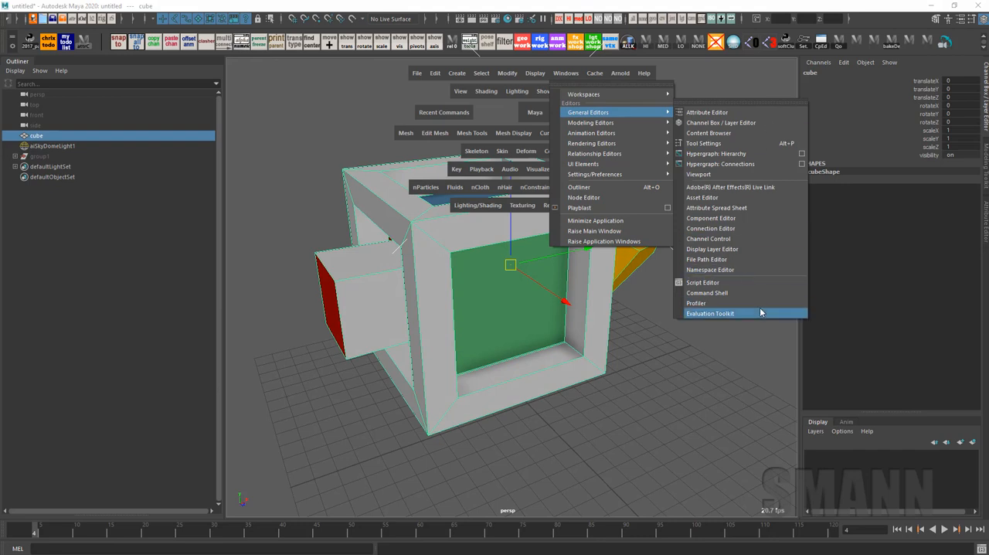
click(750, 240)
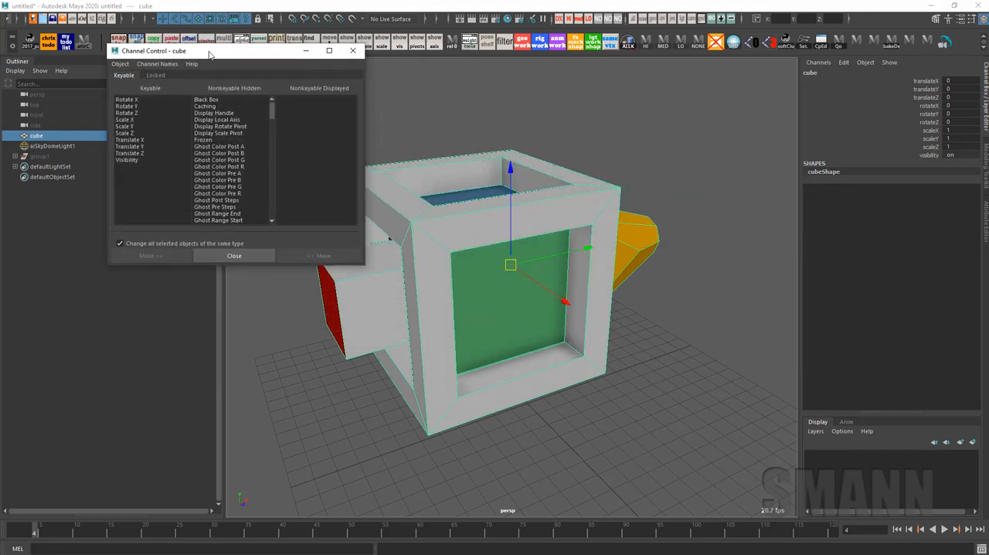
drag(315, 290, 324, 517)
drag(231, 227, 233, 336)
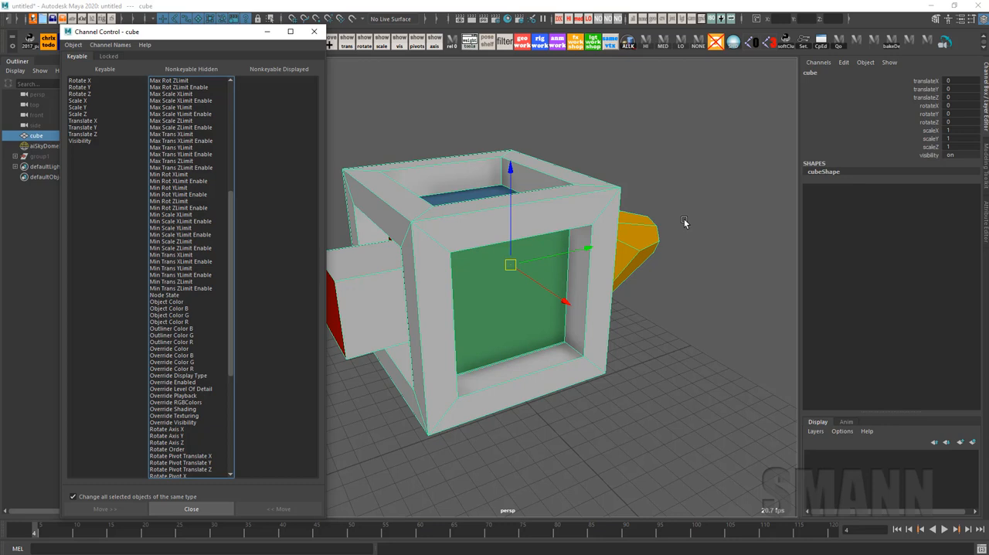
Switch between the cube's Attribute Editor and Channel Box to compare the pivot values with the transform channels
key(ctrl+a)
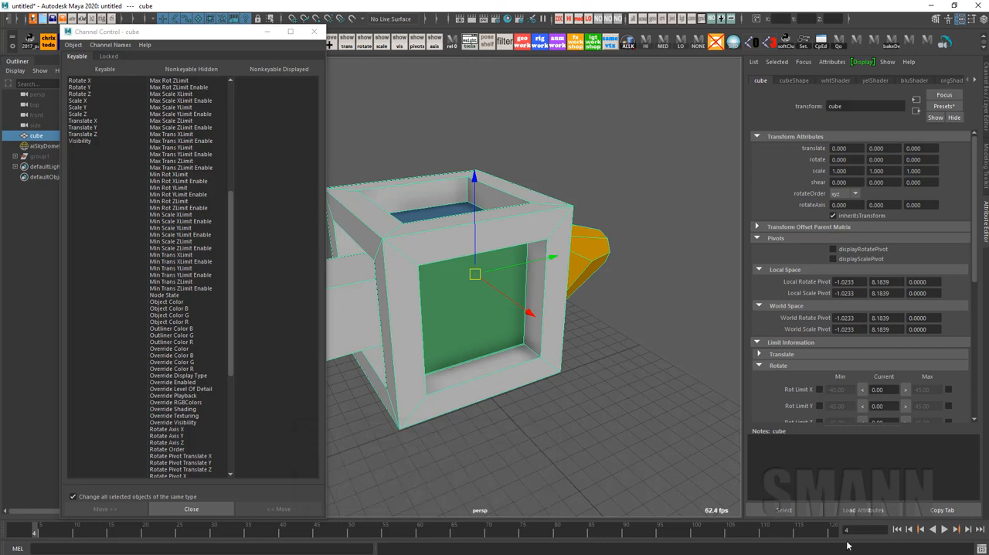
key(ctrl+a)
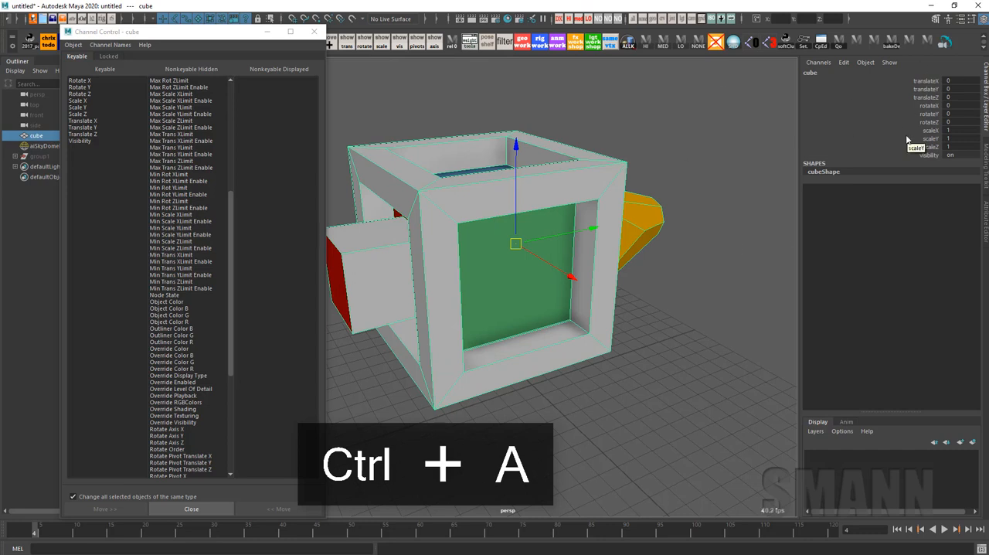
key(ctrl+a)
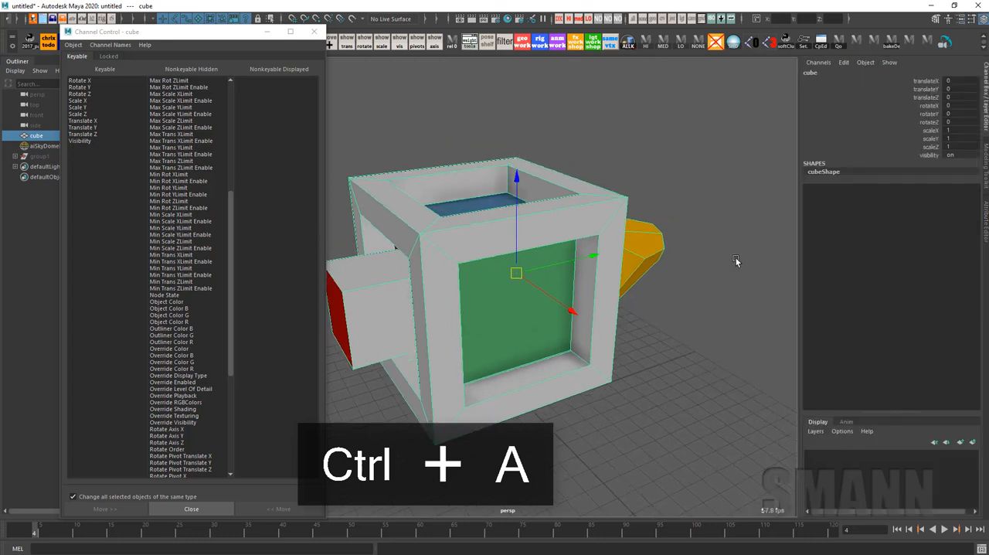
key(ctrl+a)
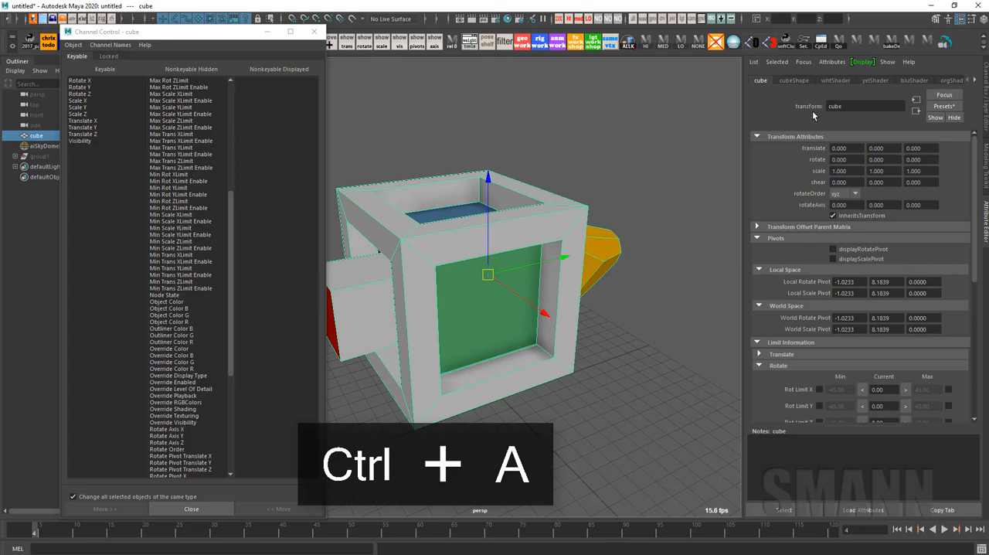
key(ctrl+a)
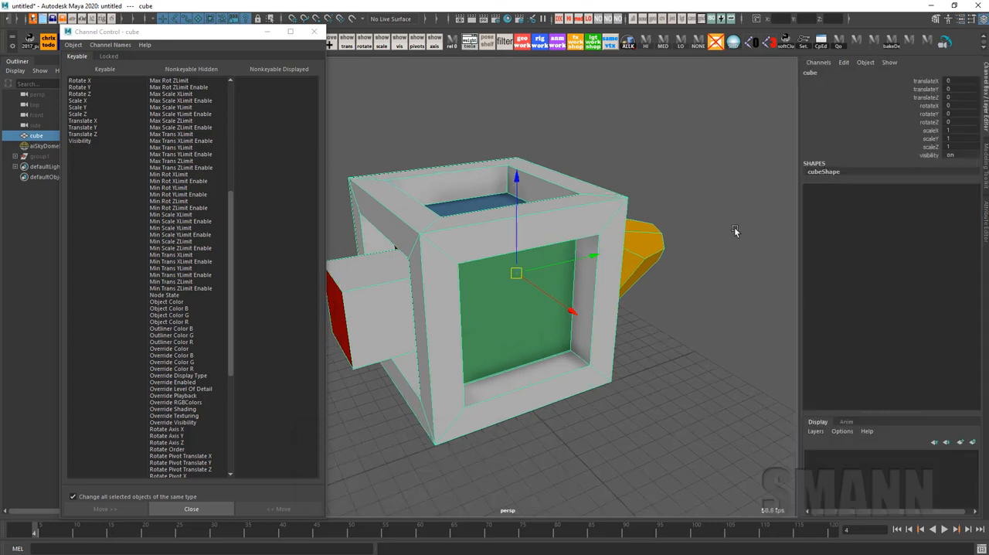
Duplicate the cube, offset the copy along the pivot's X axis, and repeat the offset duplication to build a row up to cube7
scroll(595, 293, down, 5)
key(ctrl+d)
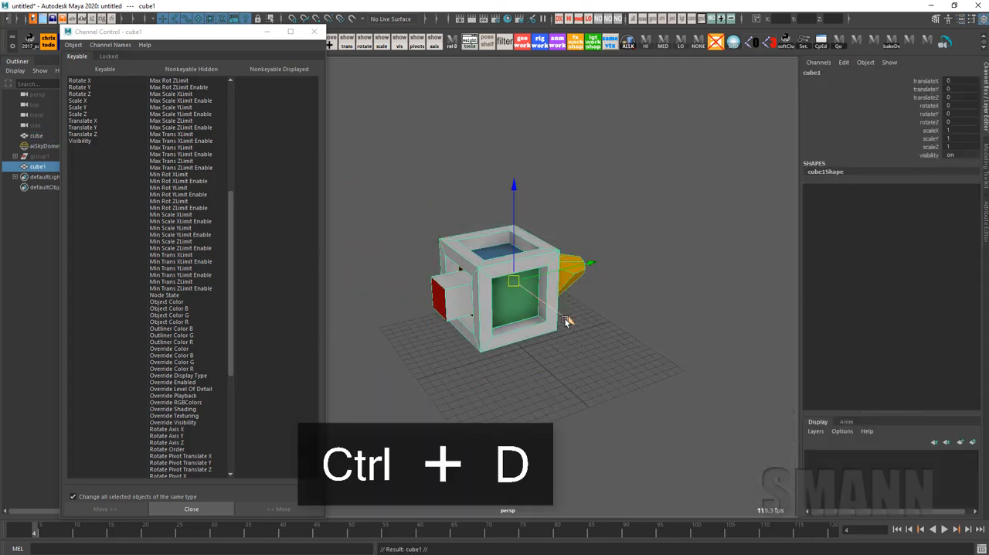
drag(566, 319, 611, 348)
scroll(566, 342, down, 3)
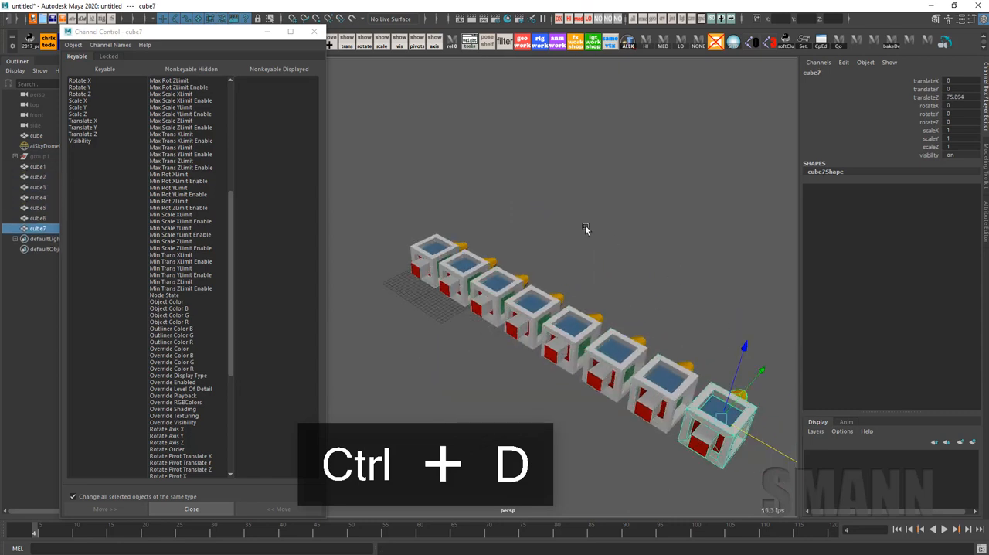
Select the whole row of cubes, try a Rotate Z of 50 in the Channel Box, and undo it
drag(375, 147, 639, 430)
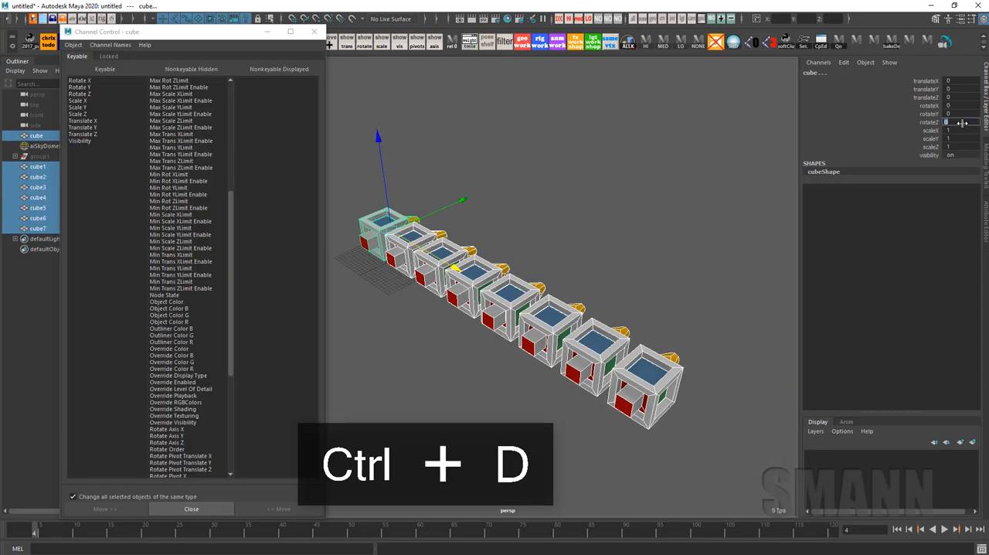
text(50)
key(Return)
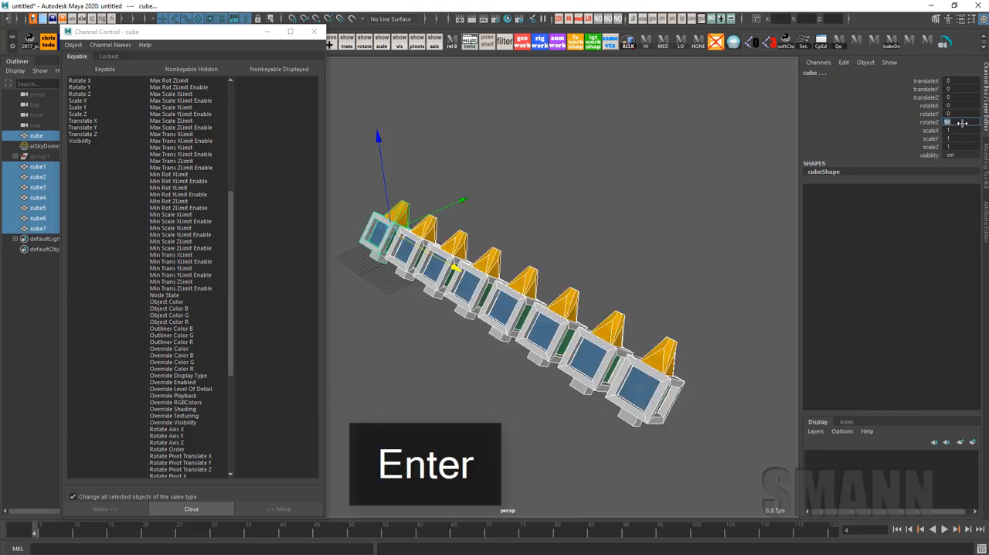
alt+drag(680, 304, 696, 278)
key(ctrl+z)
alt+drag(570, 246, 535, 264)
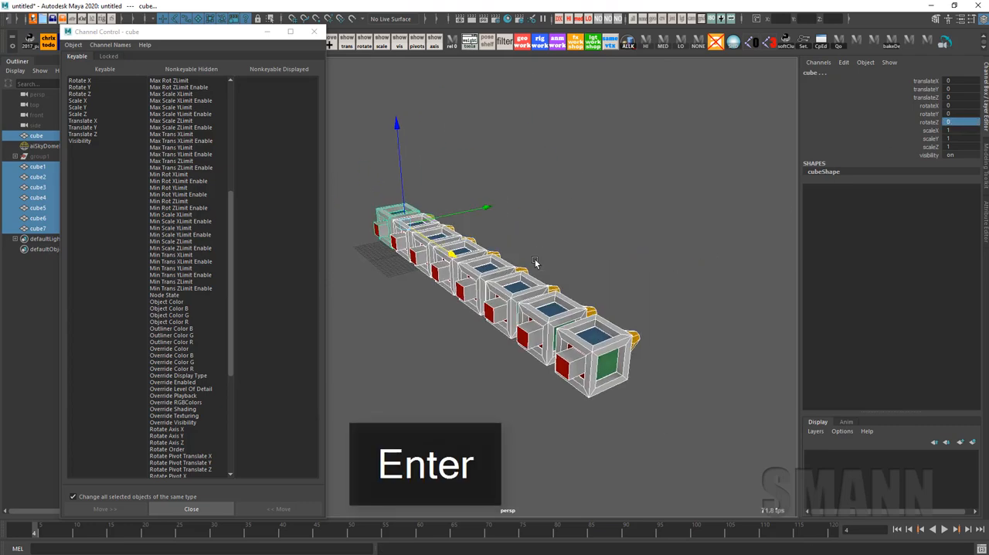
Show the Attribute Editor for the selected cubes, try a scale Y of 2, and undo it
key(ctrl+a)
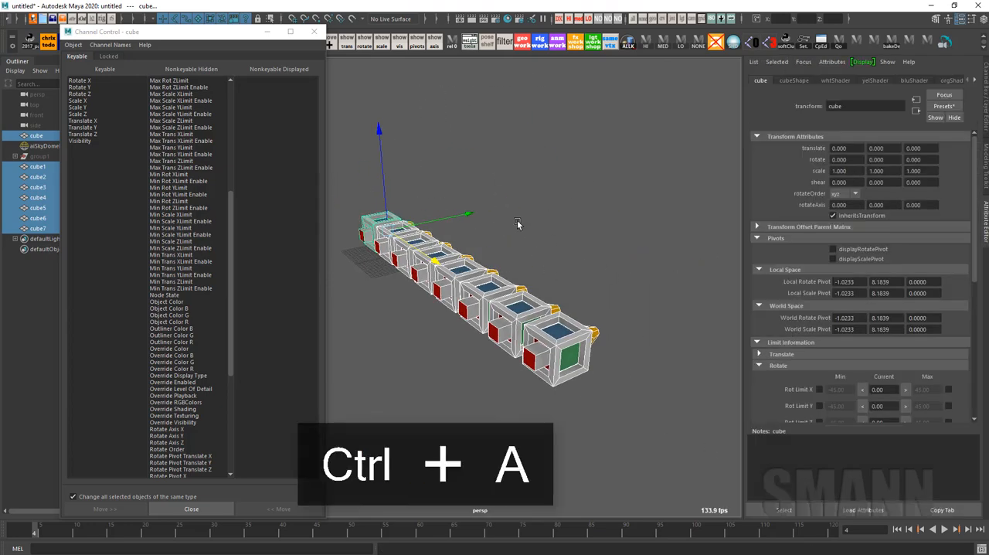
scroll(517, 222, up, 4)
alt+middle_drag(518, 230, 611, 224)
drag(870, 171, 958, 179)
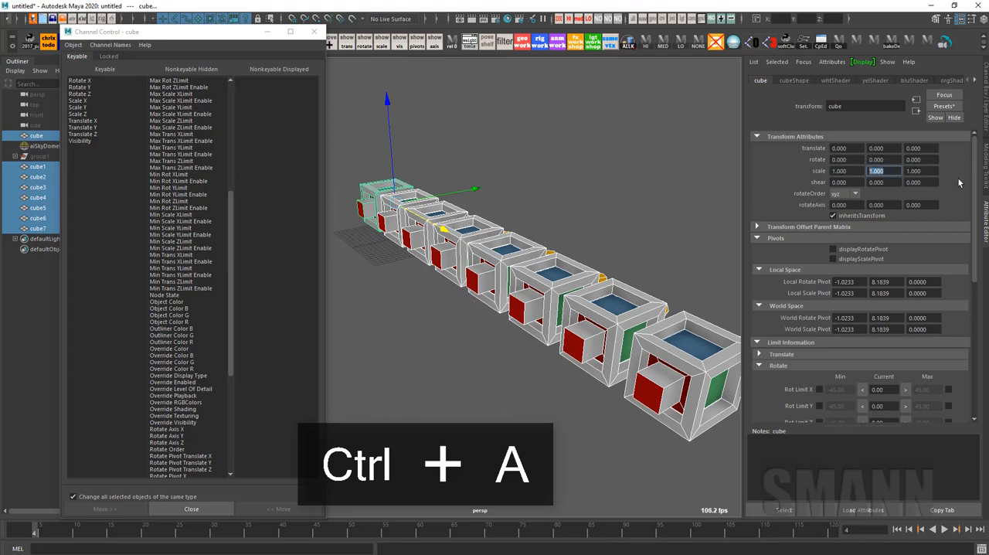
text(2)
key(Return)
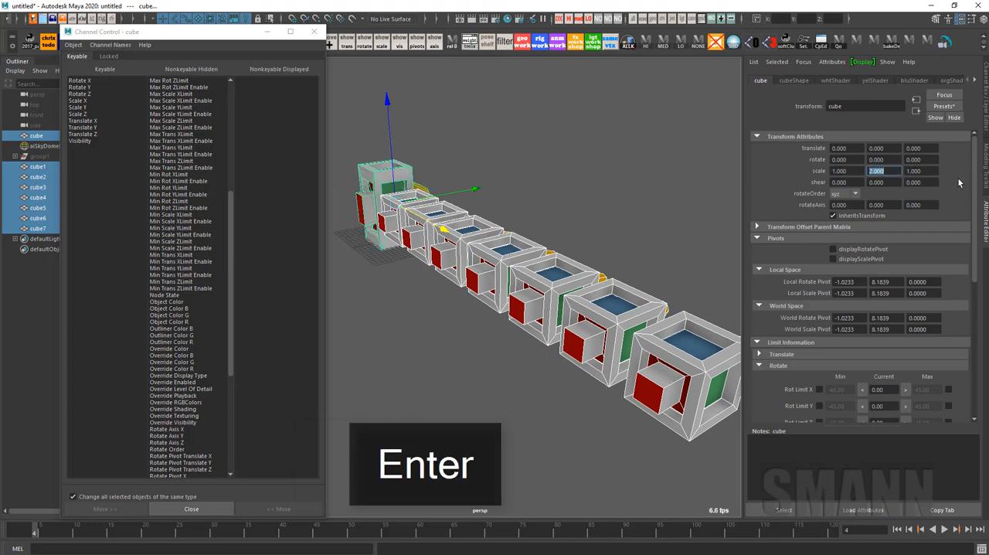
alt+drag(501, 170, 658, 242)
scroll(587, 210, down, 5)
key(ctrl+z)
Reselect the row with cube7 as the last-selected cube, then try a scale Y of 5 in the Attribute Editor and undo it
drag(357, 424, 629, 224)
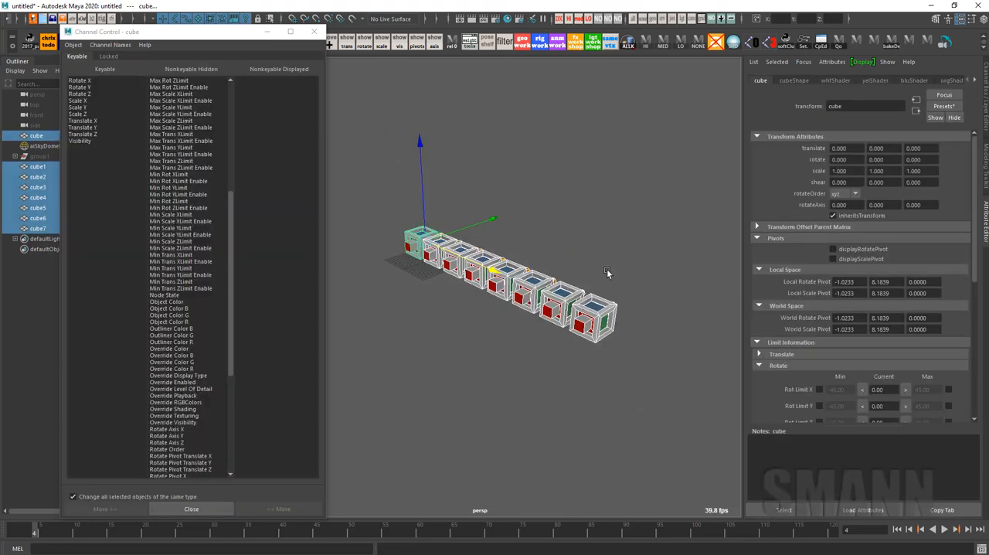
mouse_move(607, 270)
shift+mouse_down()
mouse_move(614, 373)
mouse_move(609, 260)
shift+mouse_up()
alt+right_drag(610, 261, 615, 277)
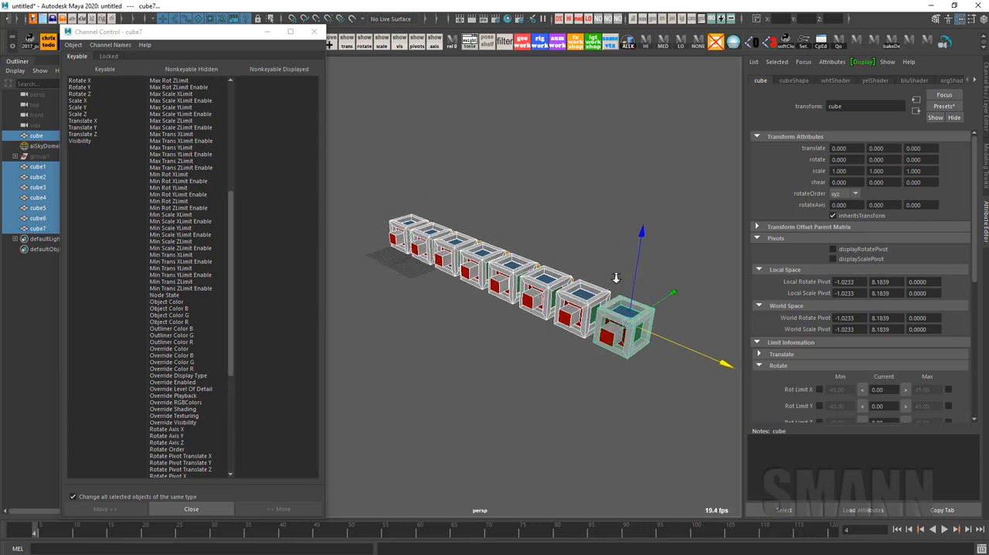
click(881, 171)
text(5)
key(Return)
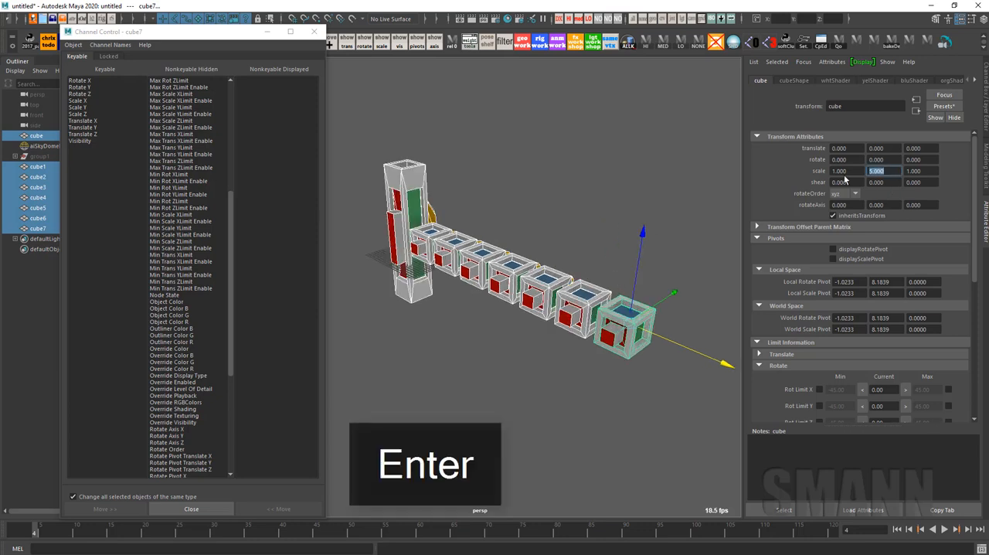
key(ctrl+z)
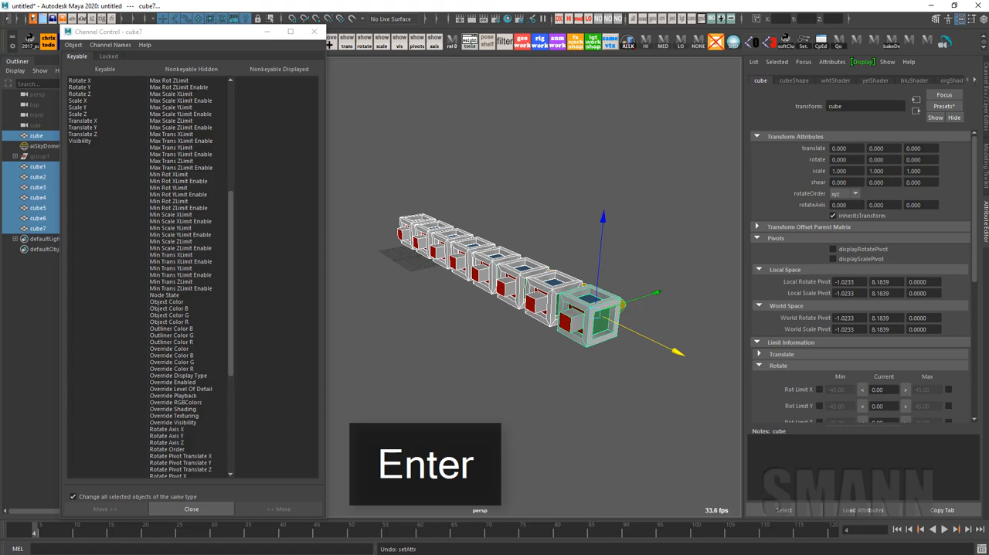
Delete the duplicates cube1 through cube7 and frame the original cube in the perspective view
click(639, 192)
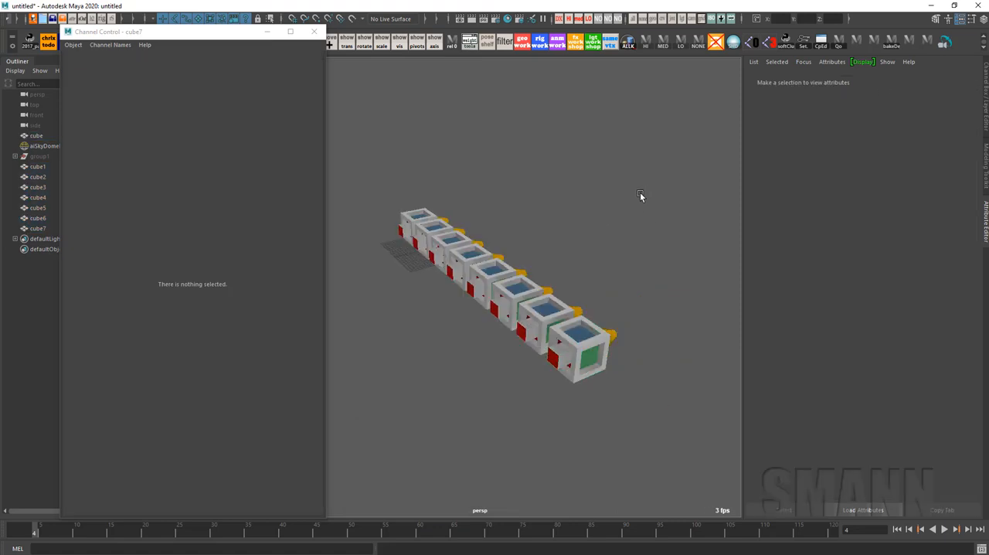
alt+drag(628, 278, 687, 229)
drag(452, 206, 350, 69)
key(BackSpace)
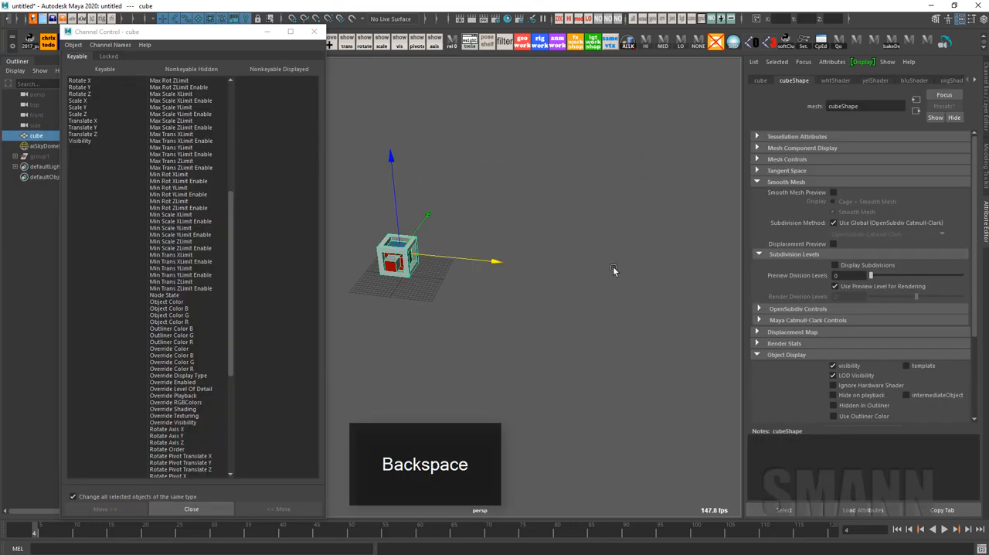
key(f)
alt+drag(641, 260, 661, 231)
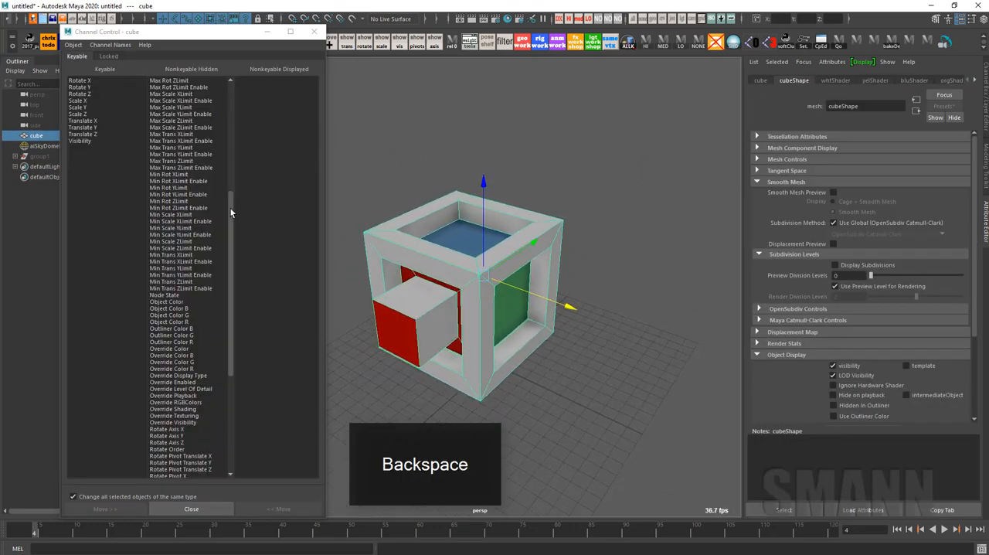
Bring back the Channel Box and review the cube's keyable and nonkeyable hidden attributes in Channel Control
click(177, 41)
drag(179, 40, 178, 38)
key(ctrl+a)
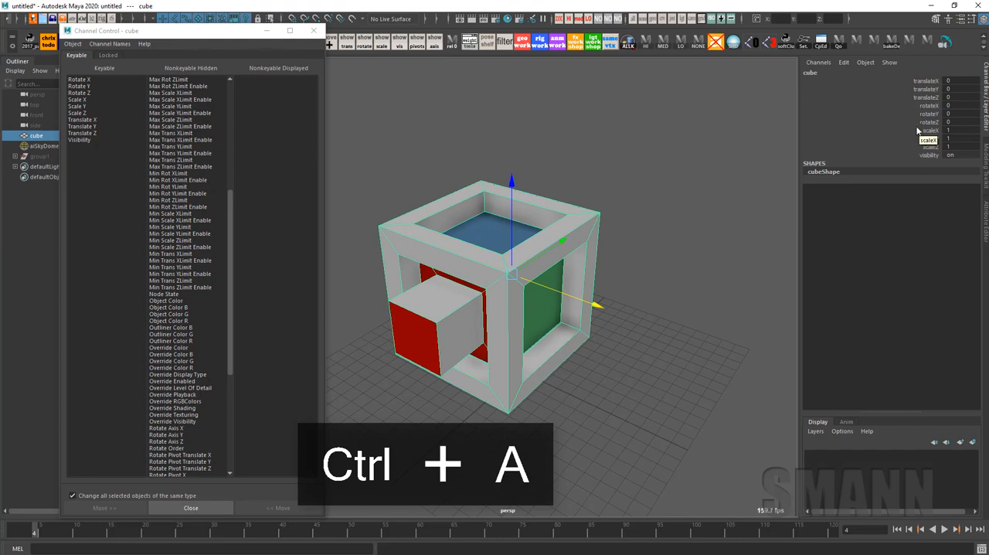
right_click(903, 106)
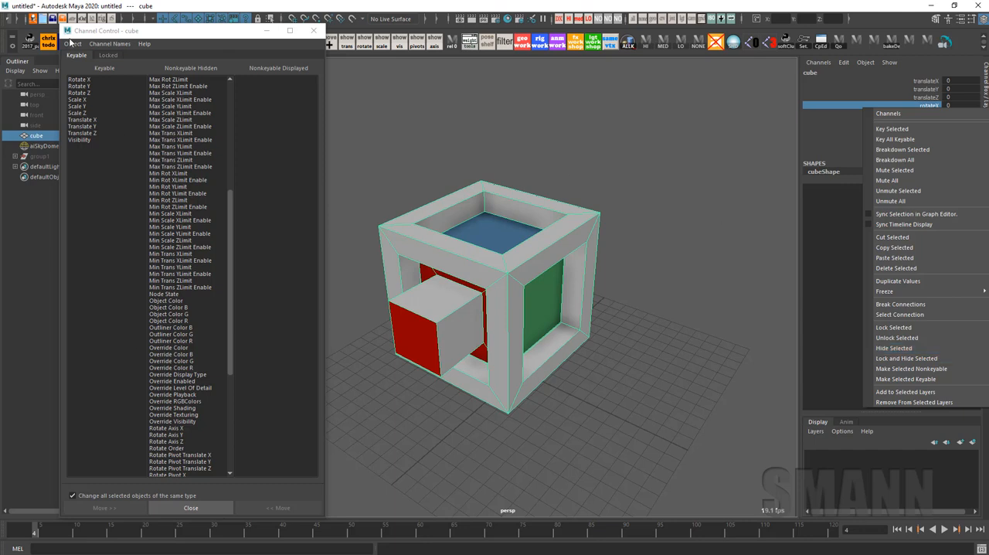
click(161, 40)
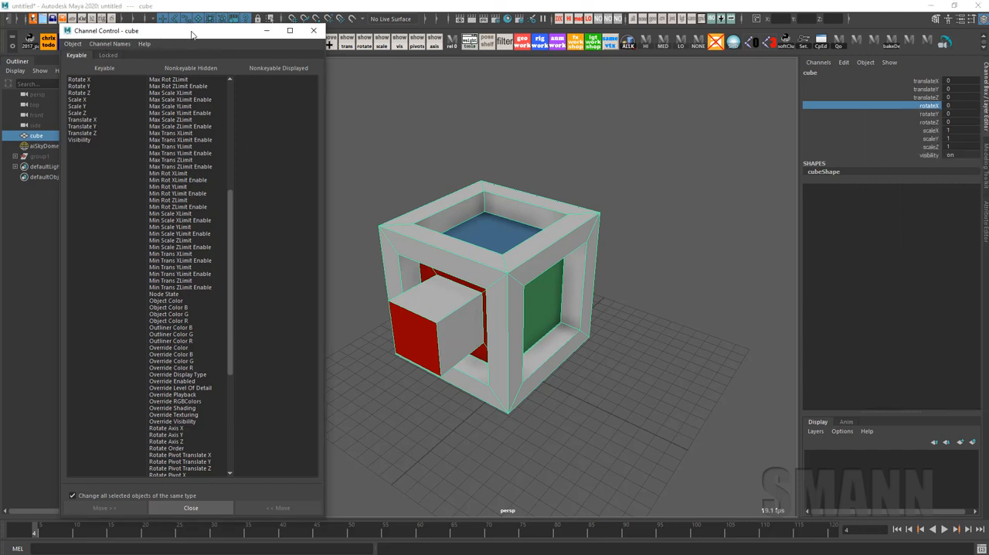
drag(91, 80, 89, 197)
drag(203, 80, 206, 527)
drag(230, 290, 279, 100)
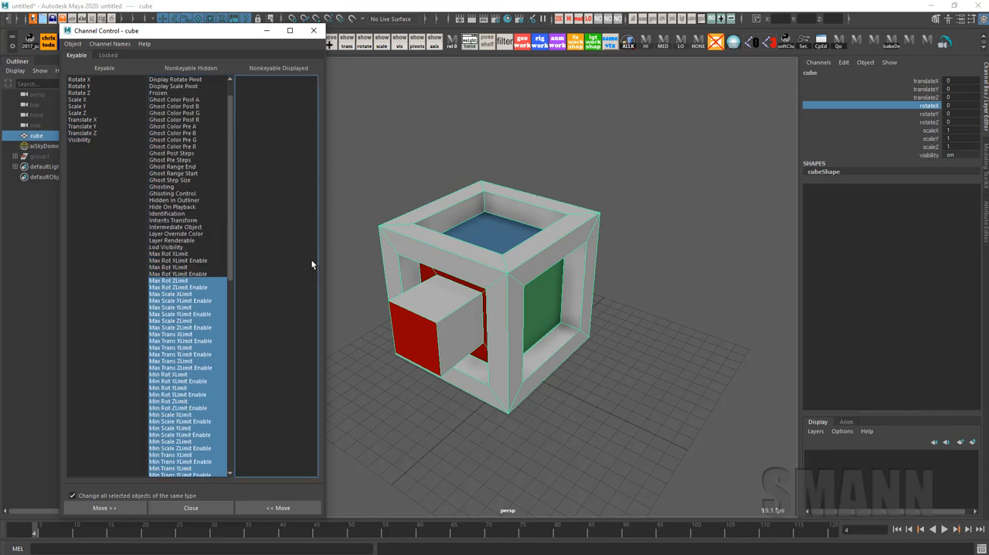
Hide the cube's Rotate X, Y and Z channels from the Channel Box and reselect the cube
click(516, 193)
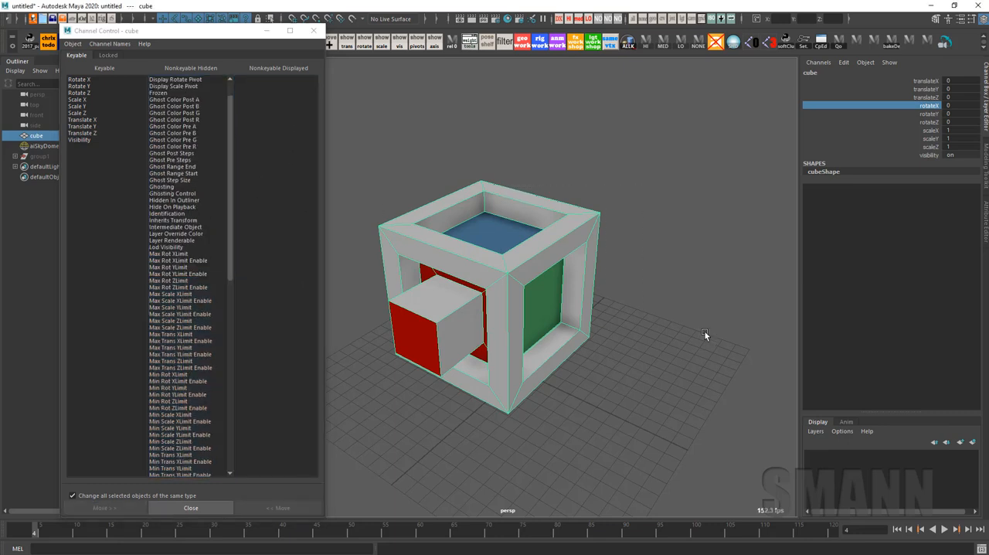
drag(918, 107, 924, 122)
right_click(924, 122)
click(939, 369)
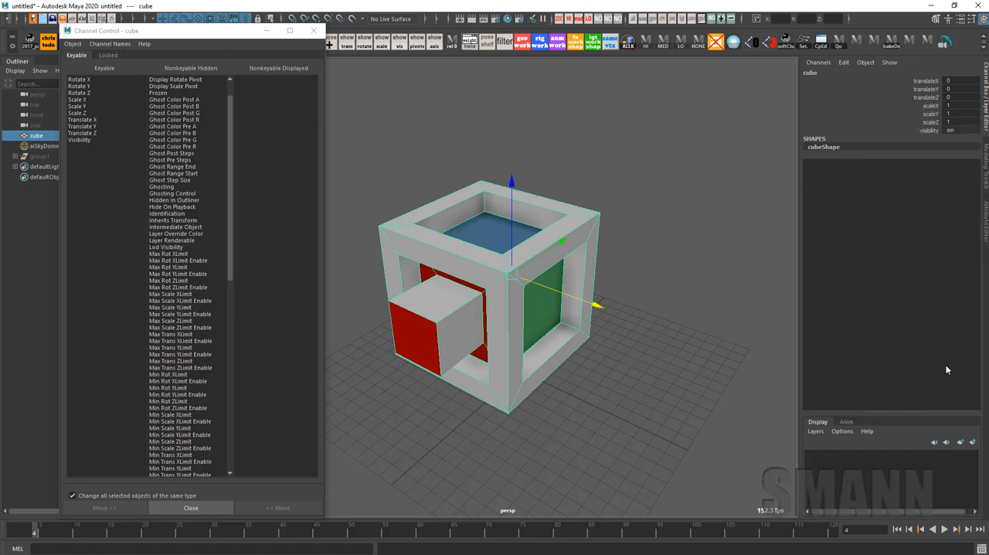
click(673, 165)
click(37, 135)
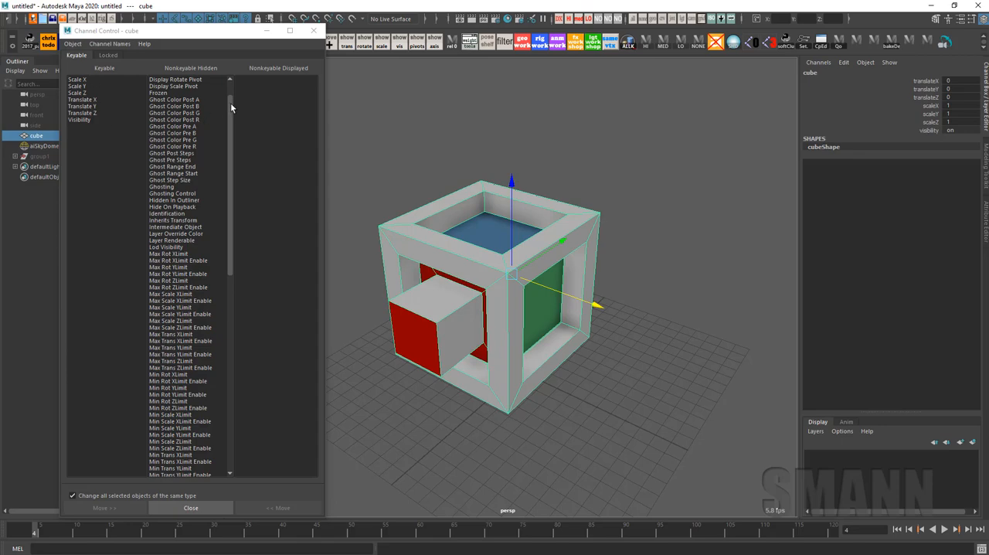
Make the cube's Scale X, Y and Z channels nonkeyable and refresh the attribute lists in Channel Control
drag(231, 108, 245, 27)
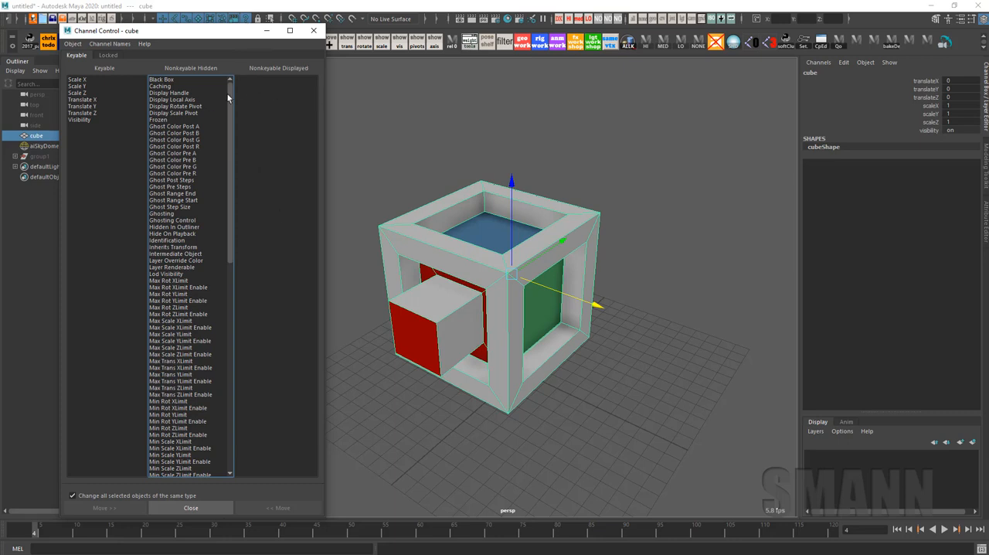
drag(930, 106, 927, 121)
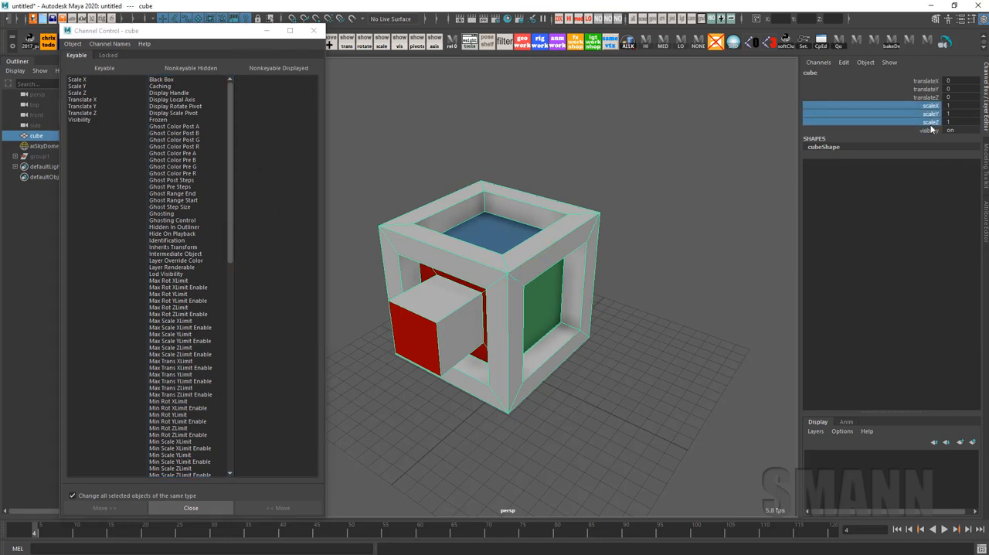
right_click(879, 120)
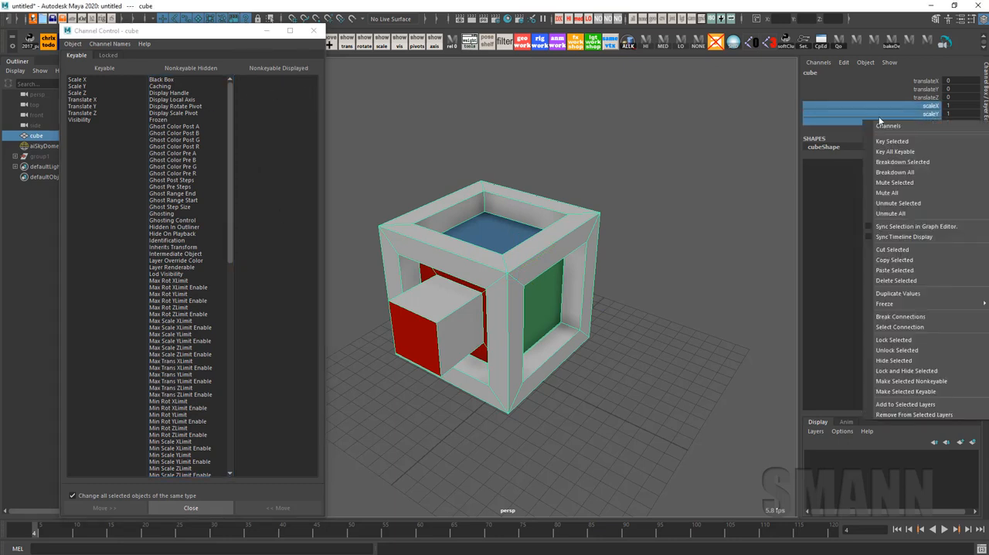
click(947, 381)
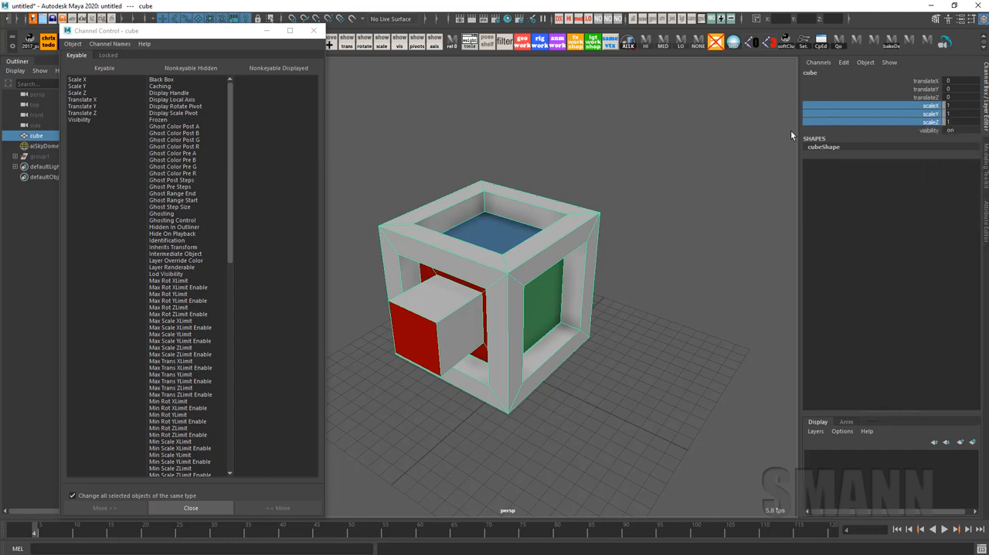
click(511, 409)
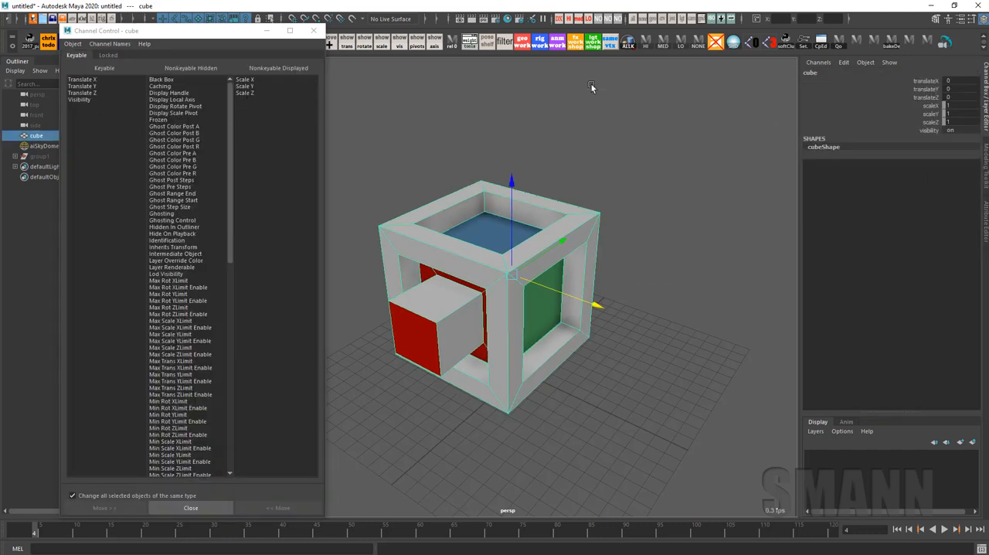
Restore the cube's Scale X, Y, Z and Rotate X, Y, Z attributes to the keyable list in Channel Control
drag(255, 80, 257, 108)
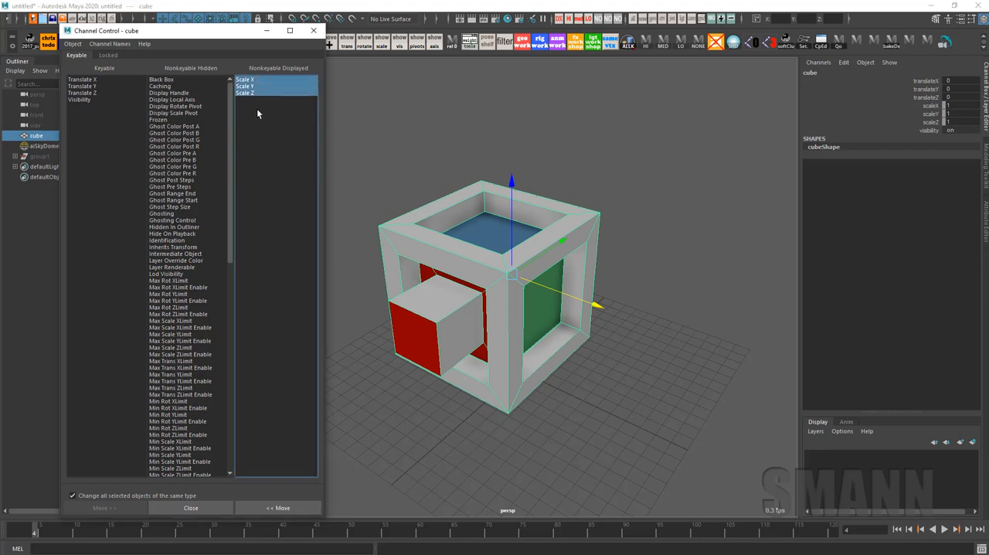
click(281, 508)
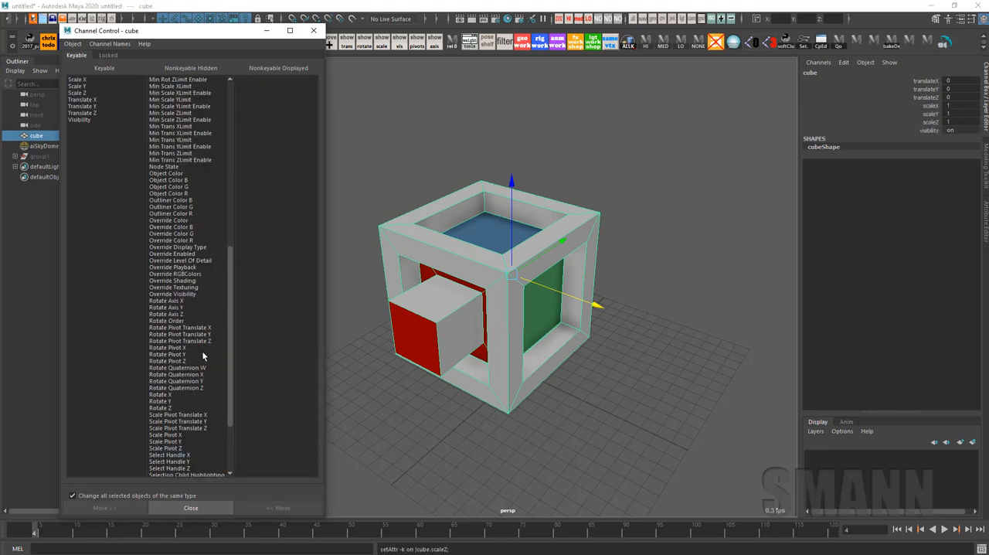
drag(177, 395, 177, 407)
click(281, 507)
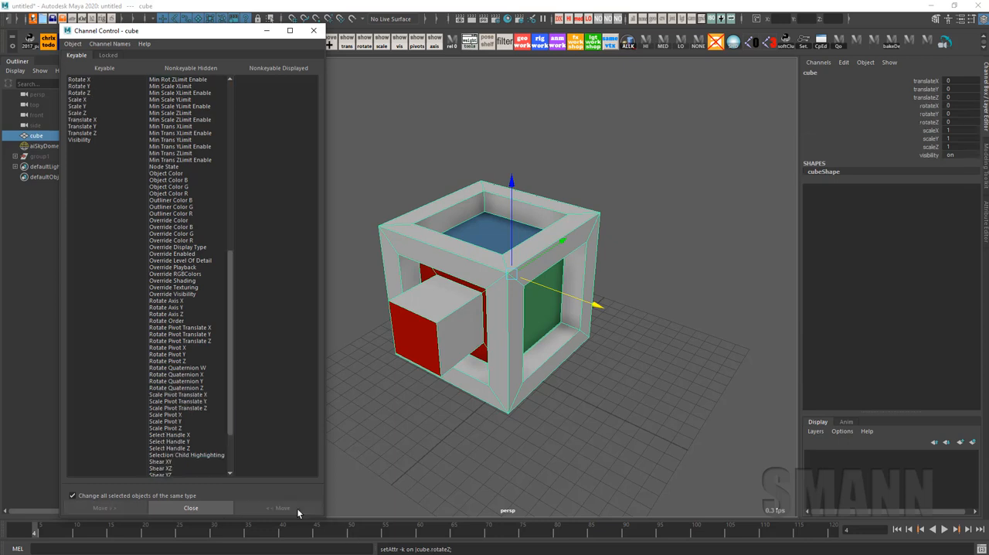
middle_click(635, 153)
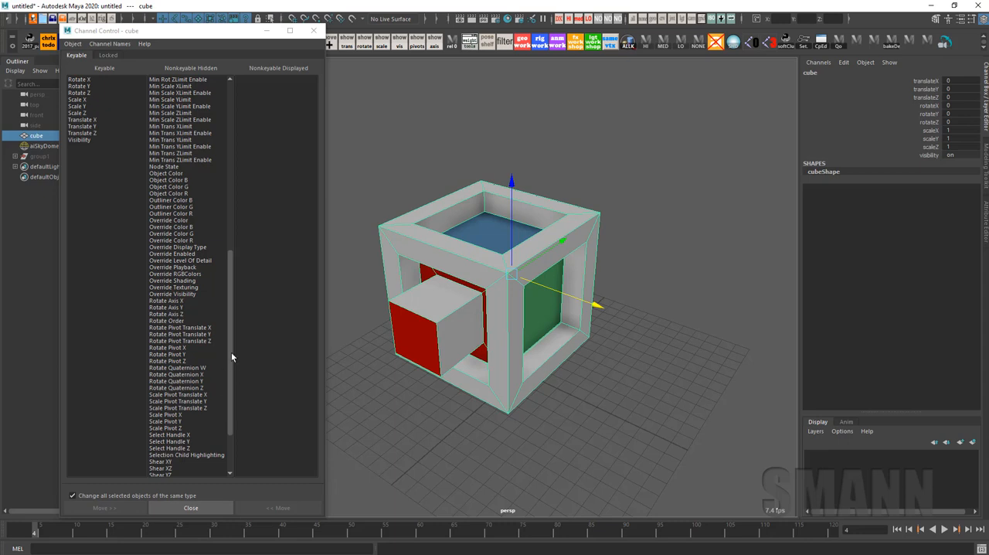
Make the Rotate Pivot, Rotate Pivot Translate, Scale Pivot and Scale Pivot Translate XYZ attributes keyable, and reselect the cube
drag(212, 327, 215, 361)
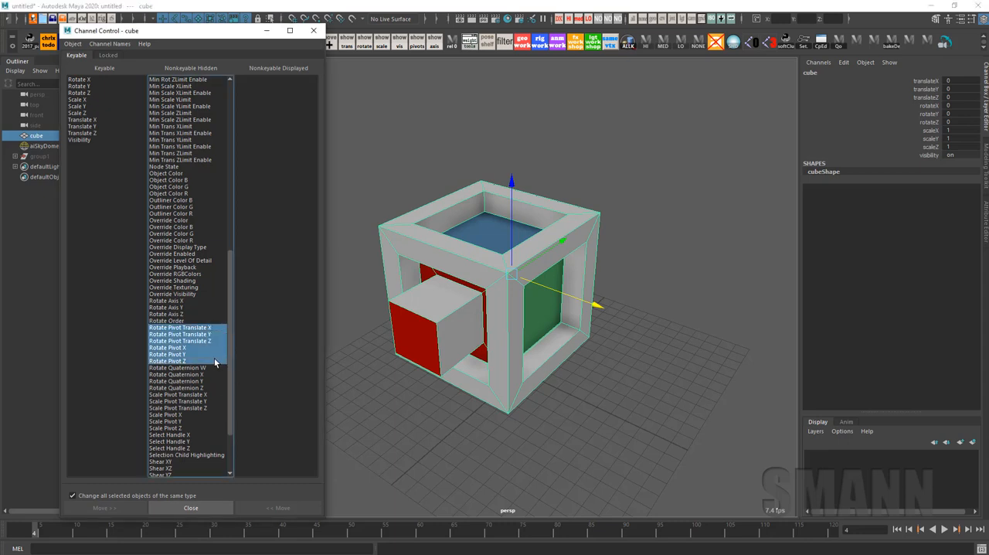
click(282, 508)
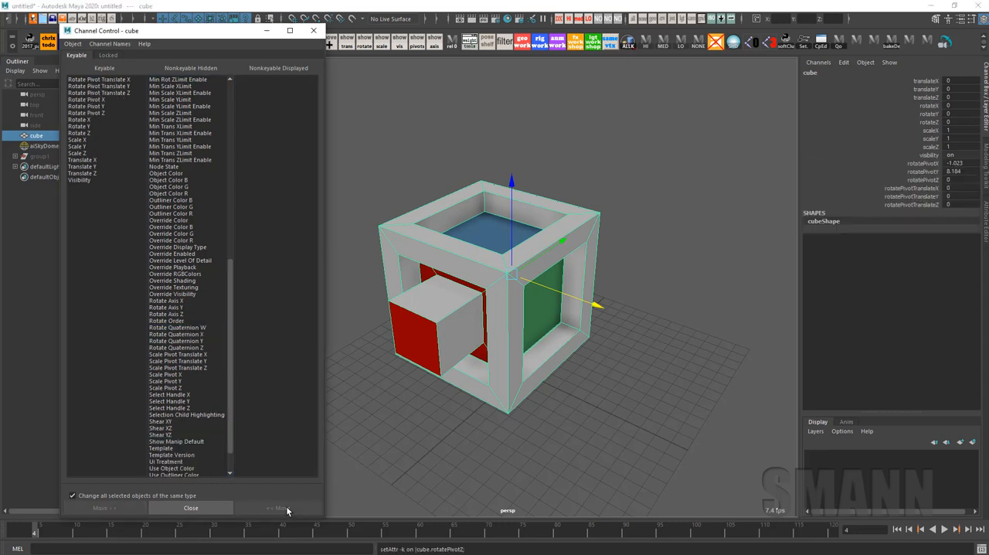
drag(210, 353, 210, 387)
click(290, 511)
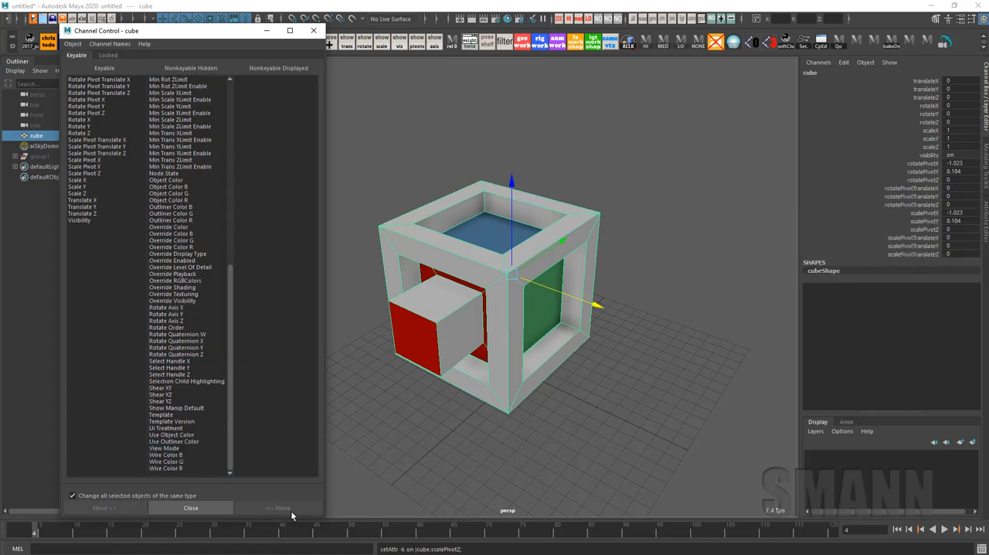
click(643, 377)
click(553, 254)
alt+drag(657, 316, 654, 272)
key(space)
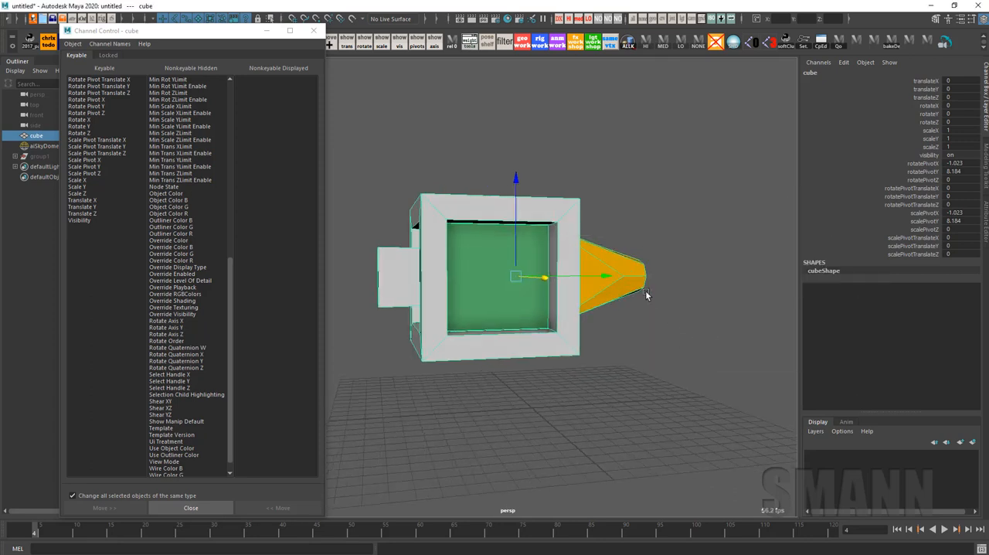
key(space)
drag(498, 265, 530, 272)
mouse_move(638, 302)
alt+mouse_down()
mouse_move(646, 347)
mouse_move(656, 307)
alt+mouse_up()
right_click(713, 191)
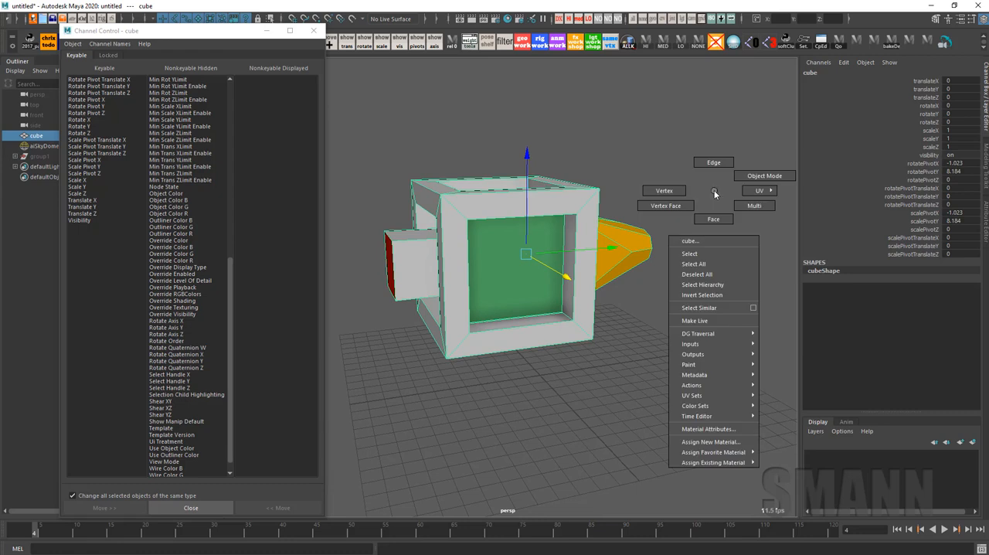
key(space)
click(512, 184)
drag(511, 183, 513, 207)
alt+drag(654, 295, 667, 295)
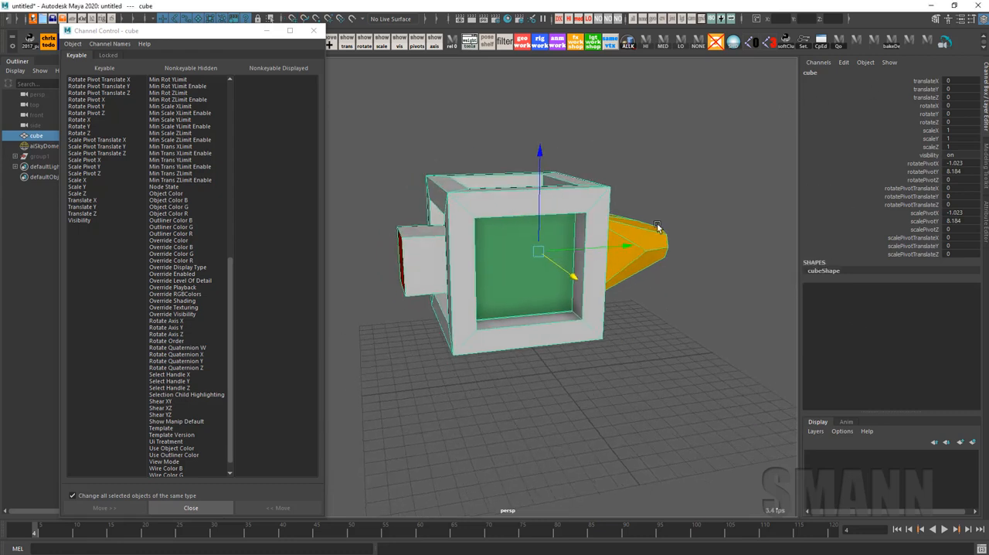
Snap the cube onto the grid origin and freeze its transformations
key(x)
middle_drag(578, 383, 551, 374)
key(x)
drag(623, 310, 551, 372)
alt+drag(604, 402, 587, 281)
key(alt+x)
key(space)
drag(454, 256, 455, 234)
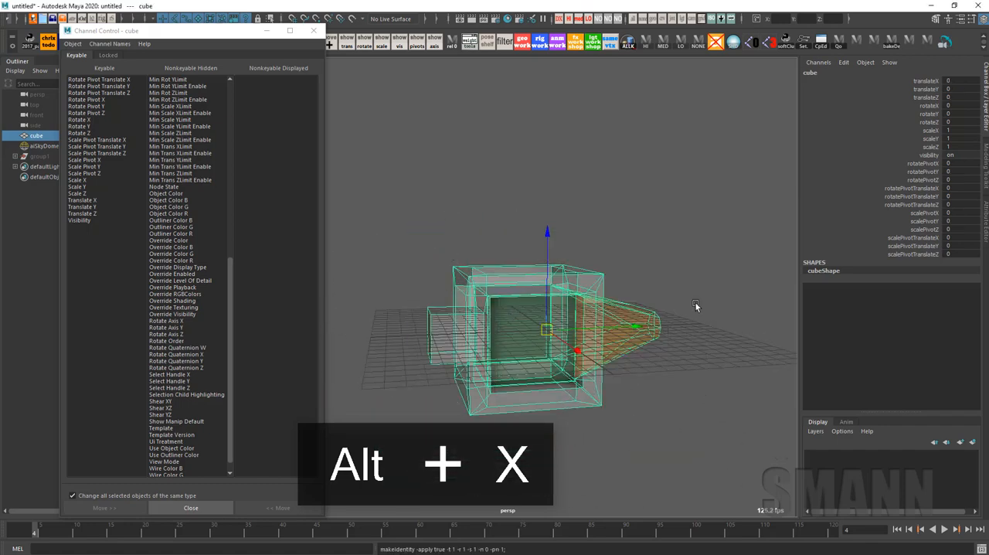
Close the Channel Control window
alt+drag(695, 305, 664, 261)
alt+right_drag(664, 261, 721, 309)
alt+drag(718, 307, 689, 304)
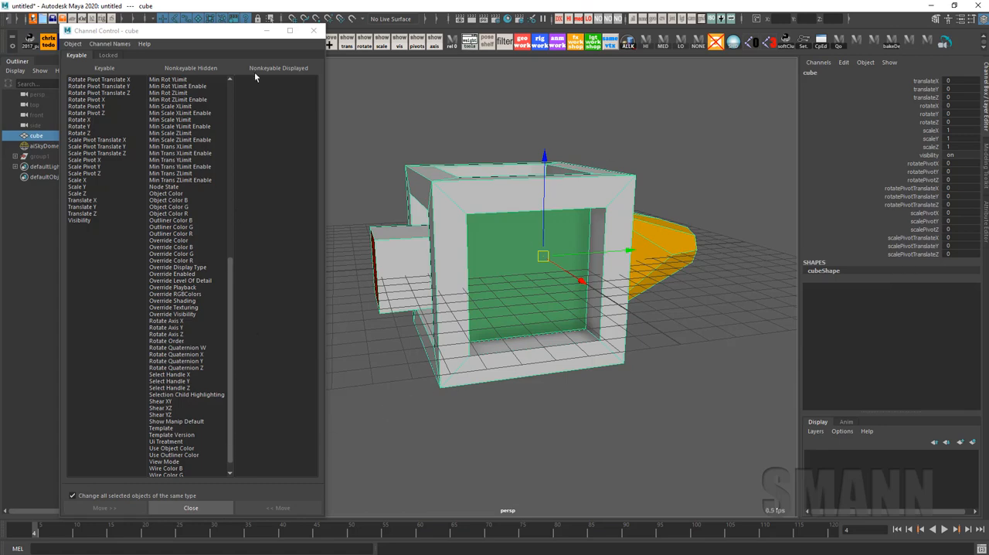
click(191, 507)
scroll(589, 386, down, 2)
alt+drag(589, 386, 601, 403)
Move the cube to about X 7.65, Y 12.6, Z -1.57 and rotate it to about X 55, Y -62, Z -116
key(e)
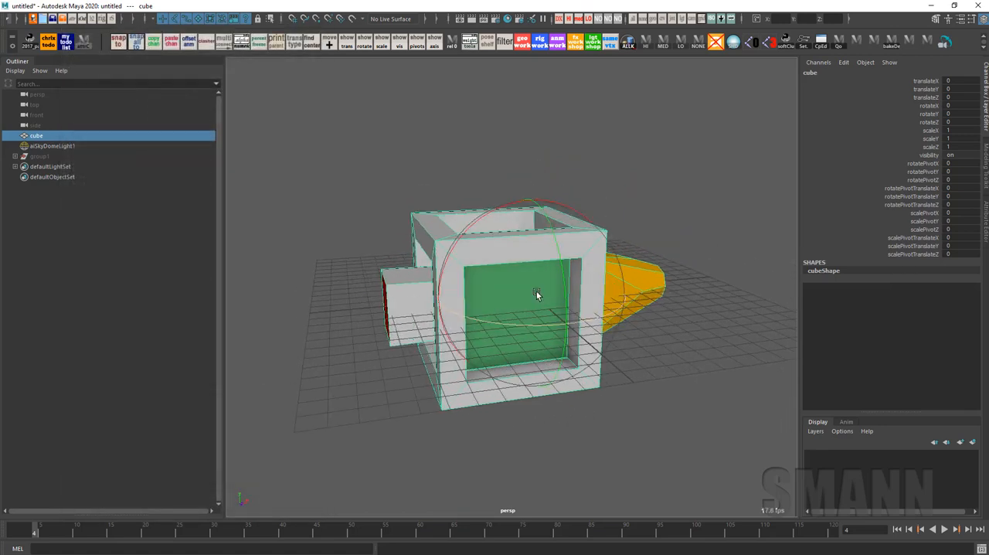
drag(536, 290, 716, 203)
key(w)
middle_drag(716, 203, 714, 211)
alt+middle_drag(714, 211, 633, 347)
key(e)
drag(603, 285, 588, 234)
key(e)
click(703, 299)
drag(703, 299, 666, 283)
alt+drag(715, 331, 730, 338)
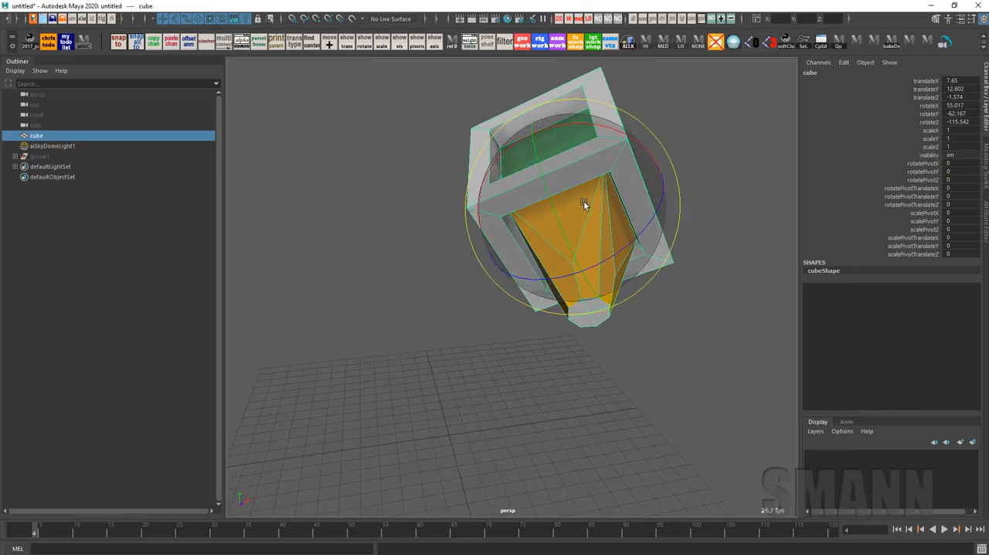
Rotate the cube further to about X 87, Y -3, Z -170 and scale it uniformly to about 1.38
drag(583, 200, 651, 338)
key(r)
key(w)
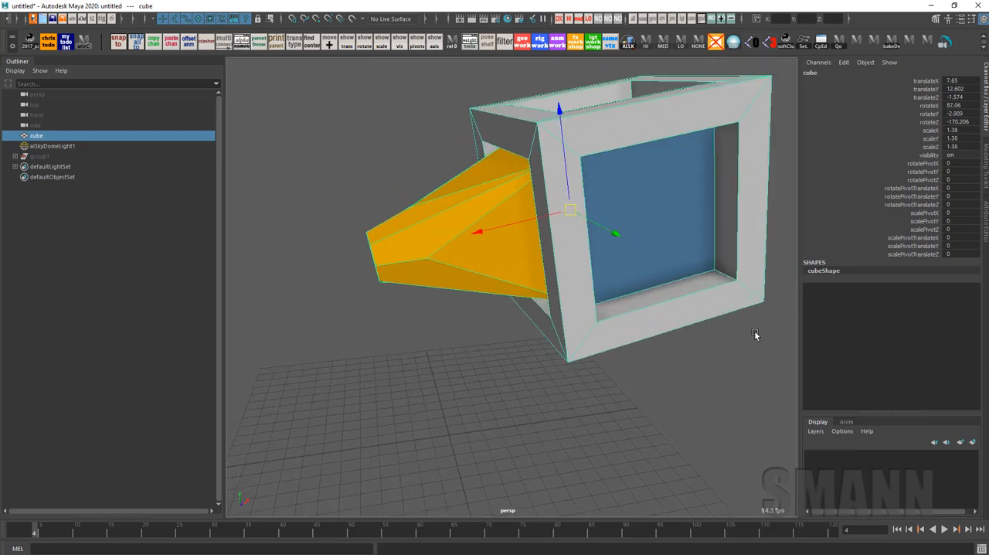
Shift the cube slightly and reset all its transformations
drag(570, 210, 524, 237)
key(space)
drag(747, 224, 728, 372)
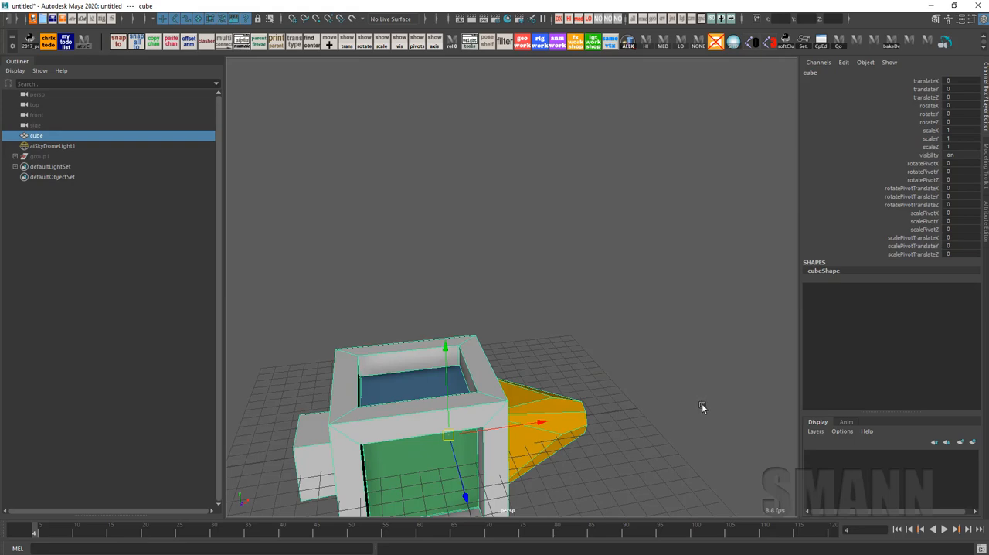
Move the cube to about X -15.8, Y 11.2, Z -2.7 and freeze its transformations
alt+drag(701, 403, 719, 296)
key(e)
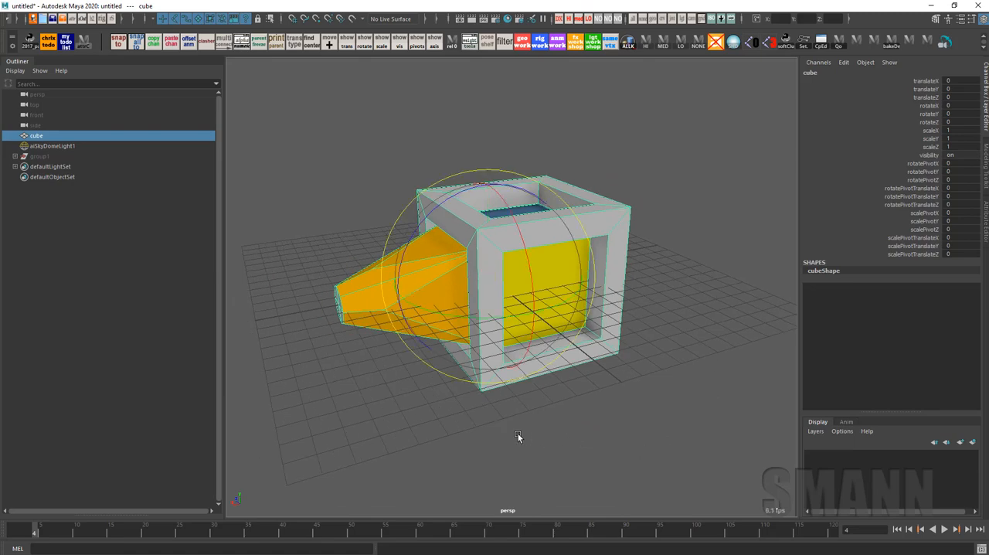
middle_drag(517, 433, 686, 282)
key(ctrl+z)
key(w)
middle_drag(611, 294, 880, 71)
alt+middle_drag(779, 181, 562, 328)
key(space)
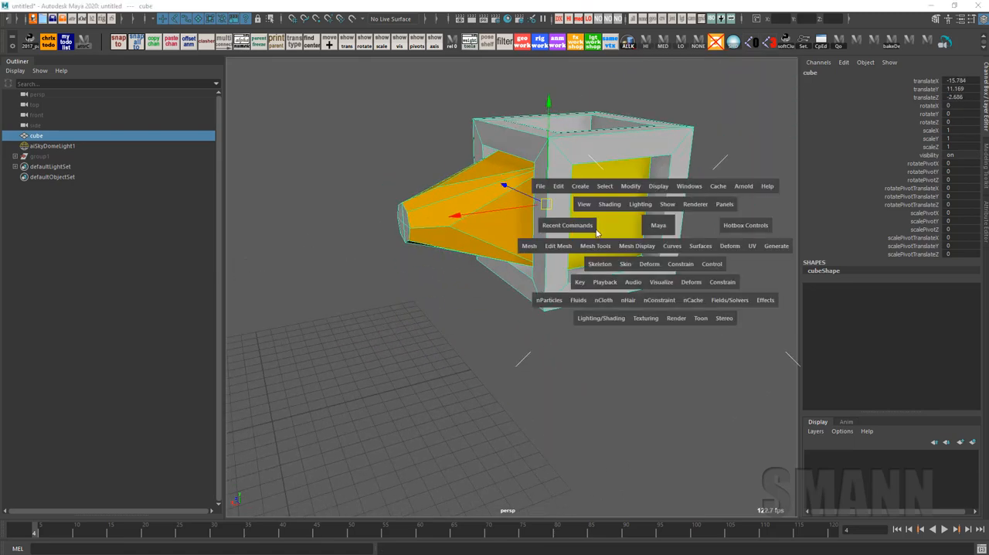
drag(446, 234, 437, 158)
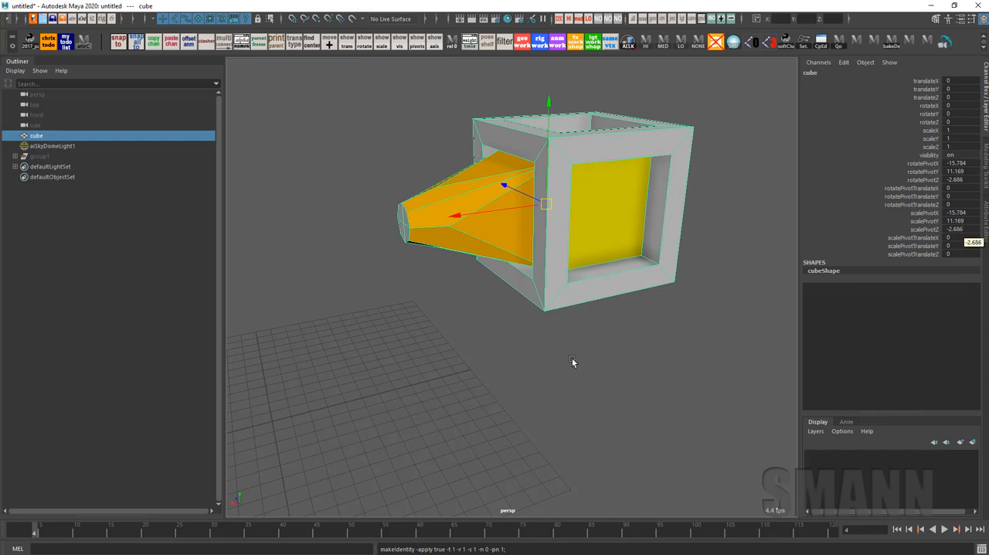
Try setting the cube's Rotate Pivot, Rotate Pivot Translate and Scale Pivot XYZ channels to 0, and undo the change
alt+middle_drag(571, 357, 559, 360)
key(e)
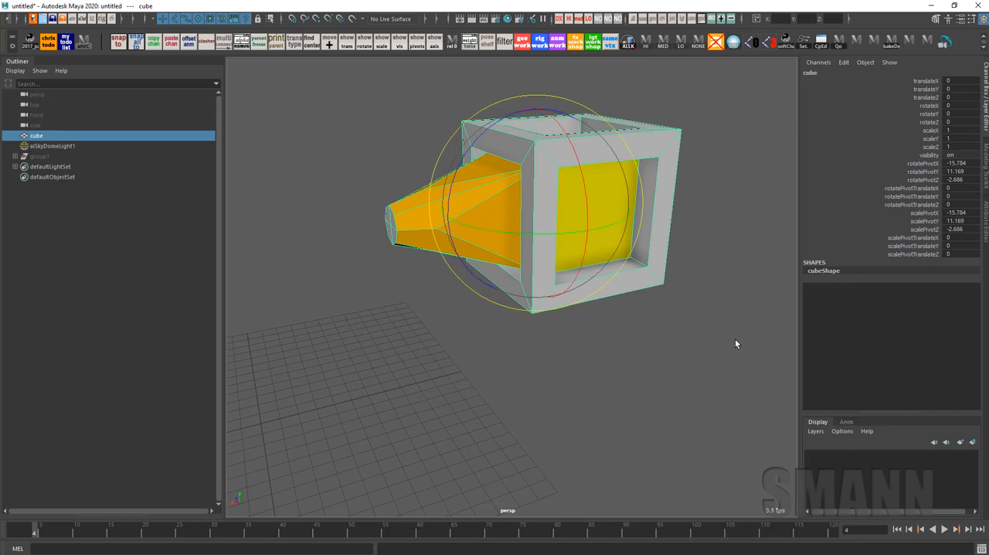
alt+right_drag(735, 339, 649, 280)
key(w)
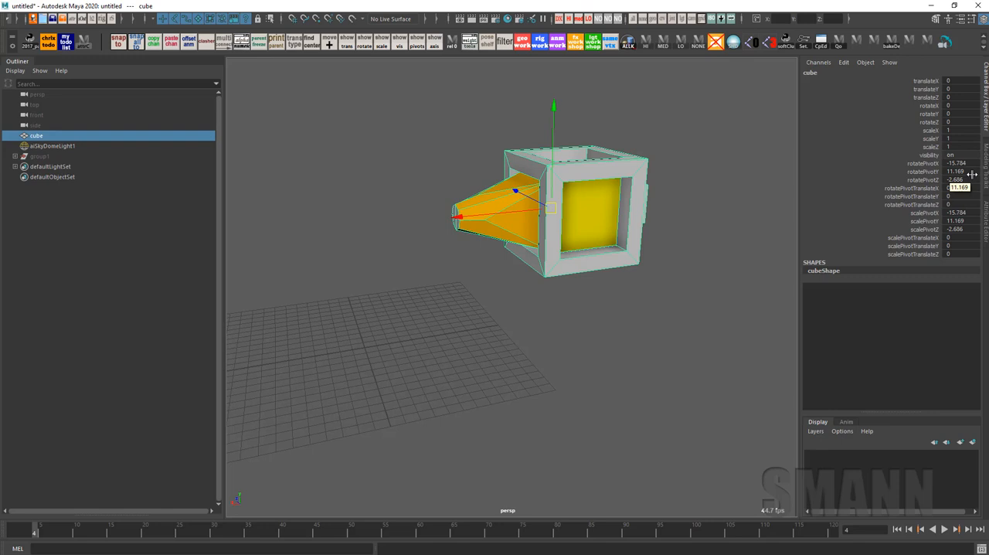
drag(972, 164, 971, 230)
text(0)
key(Return)
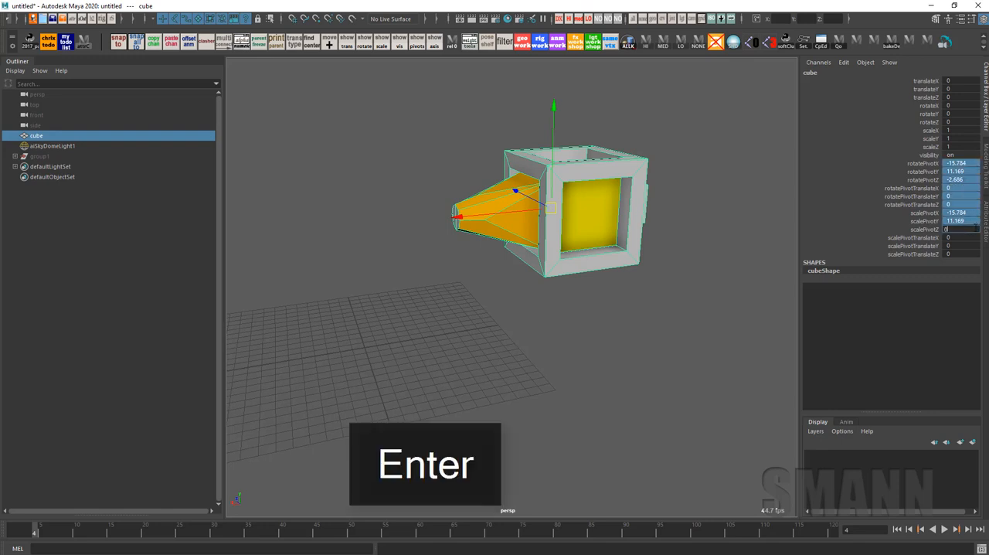
alt+middle_drag(490, 400, 571, 374)
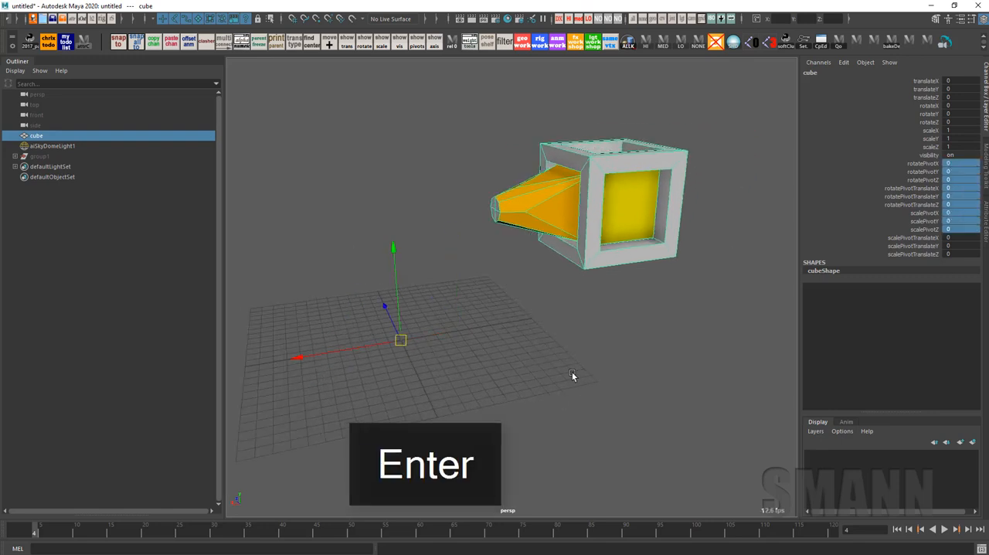
key(ctrl+z)
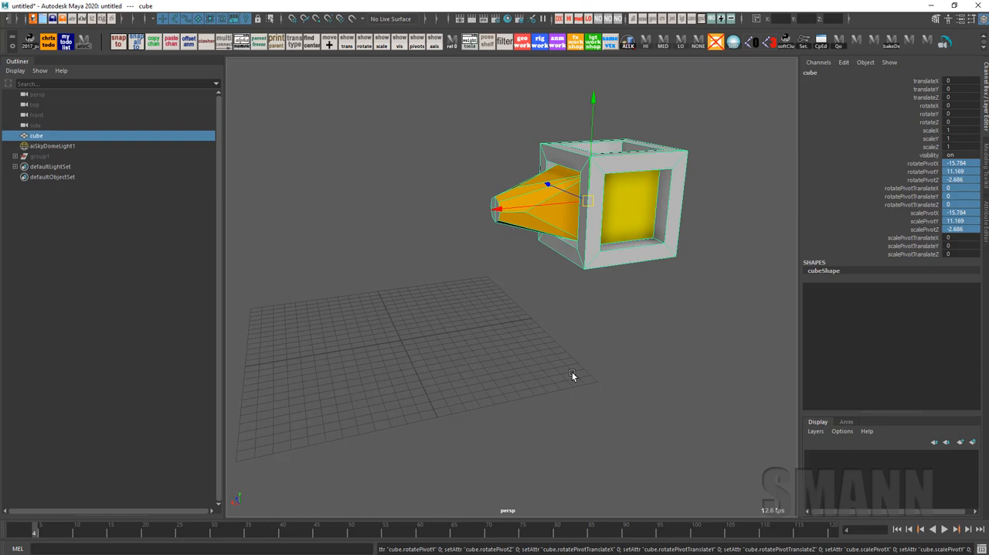
Select an upper corner vertex of the cube, clear the selection and return to object selection mode
key(F9)
click(687, 150)
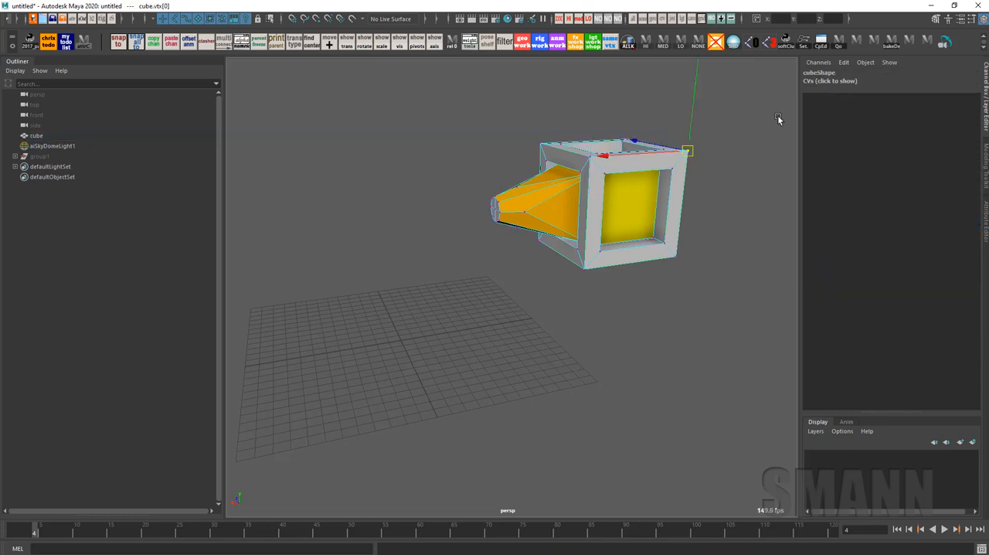
click(832, 83)
click(731, 218)
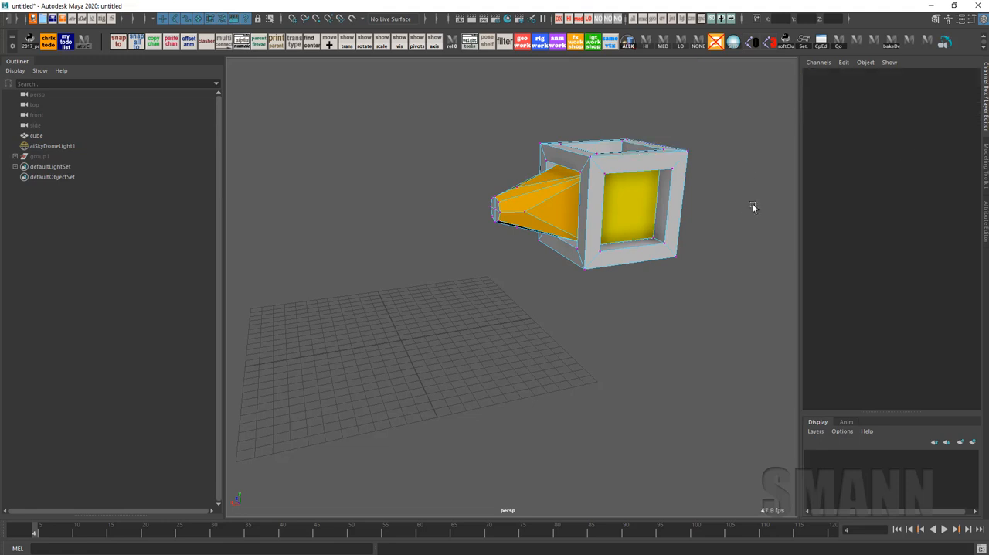
key(F8)
key(F8)
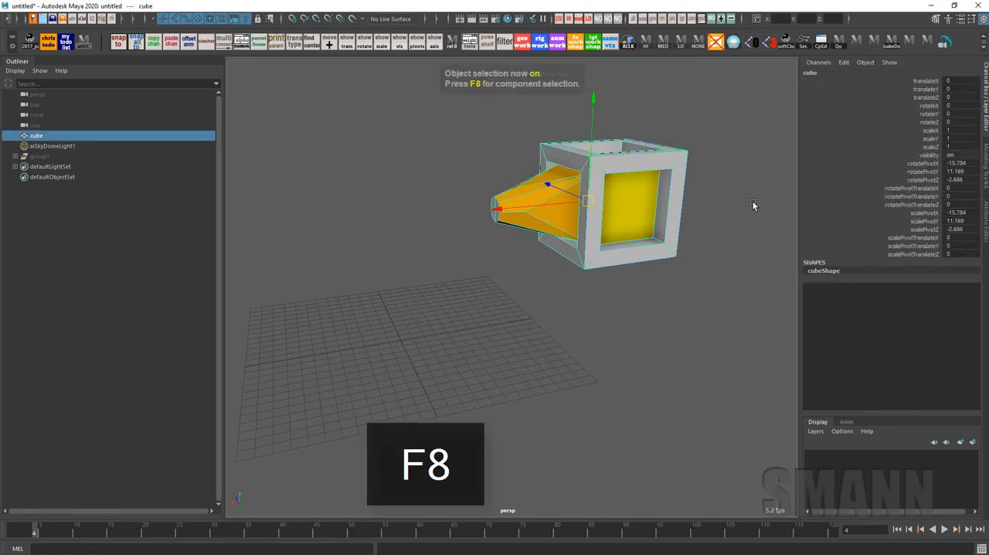
Undo the recent selection changes and switch back to object selection with the cube selected
key(ctrl+z)
key(ctrl+z)
key(ctrl+z)
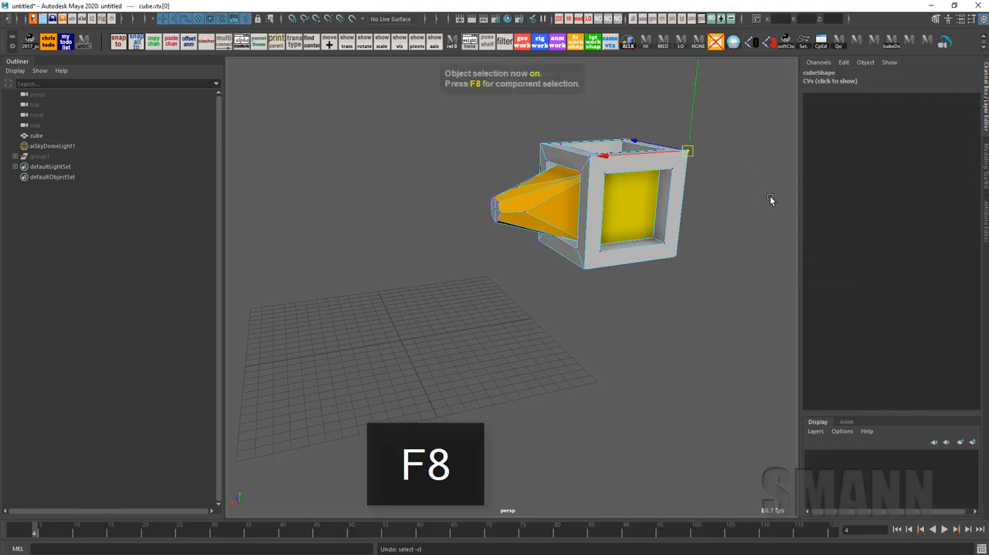
alt+middle_drag(768, 213, 742, 217)
key(F8)
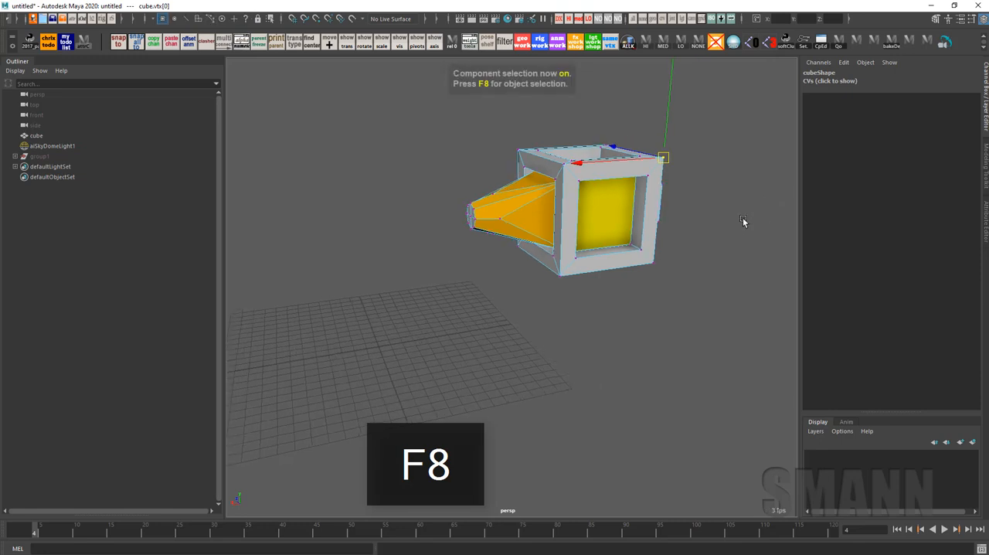
key(F8)
Try snapping the cube to the grid origin with the Move tool, and undo the move
key(space)
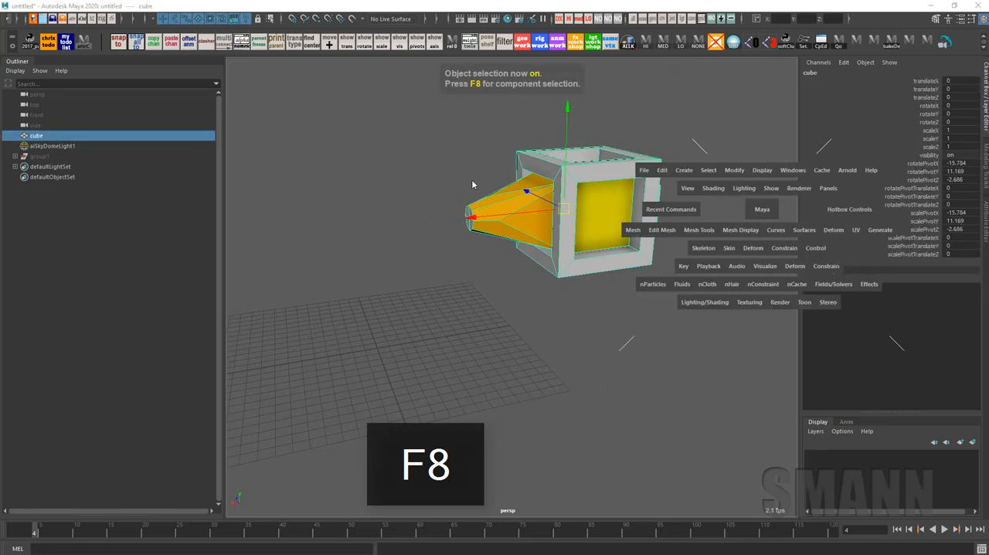
drag(471, 179, 472, 210)
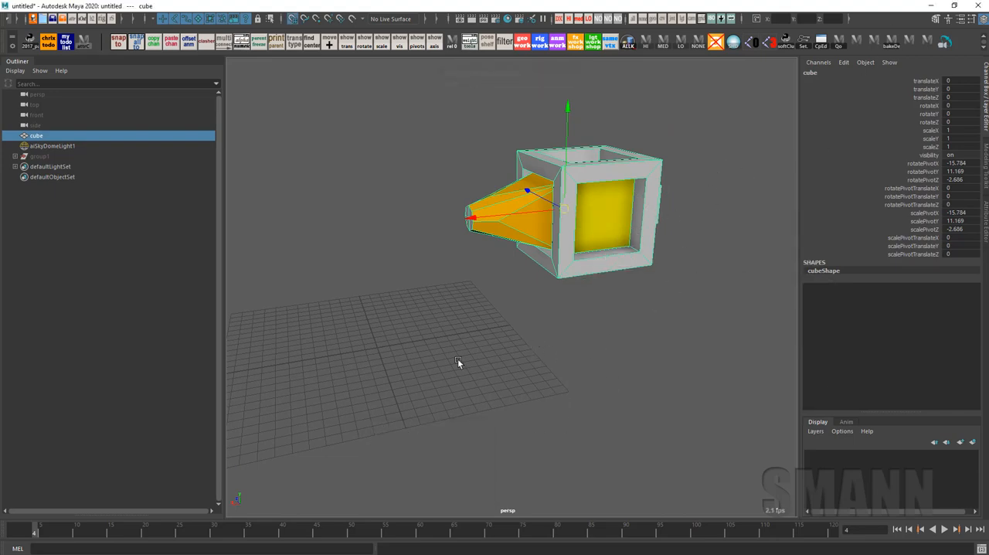
key(x)
middle_drag(390, 377, 376, 348)
alt+drag(531, 393, 556, 379)
key(ctrl+z)
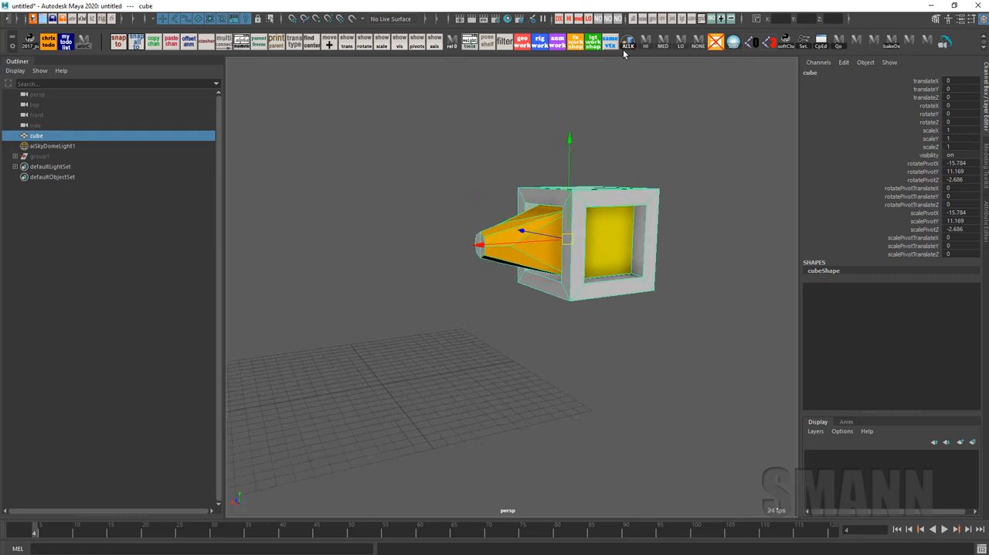
Switch the transform input to Absolute transform and place the cube at X 0, Y 0, Z 0
click(758, 18)
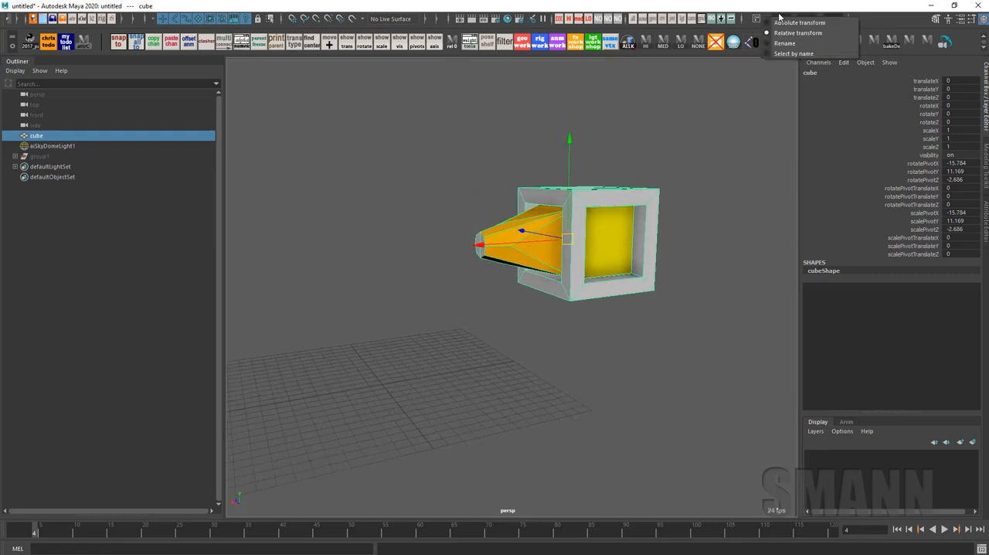
click(781, 22)
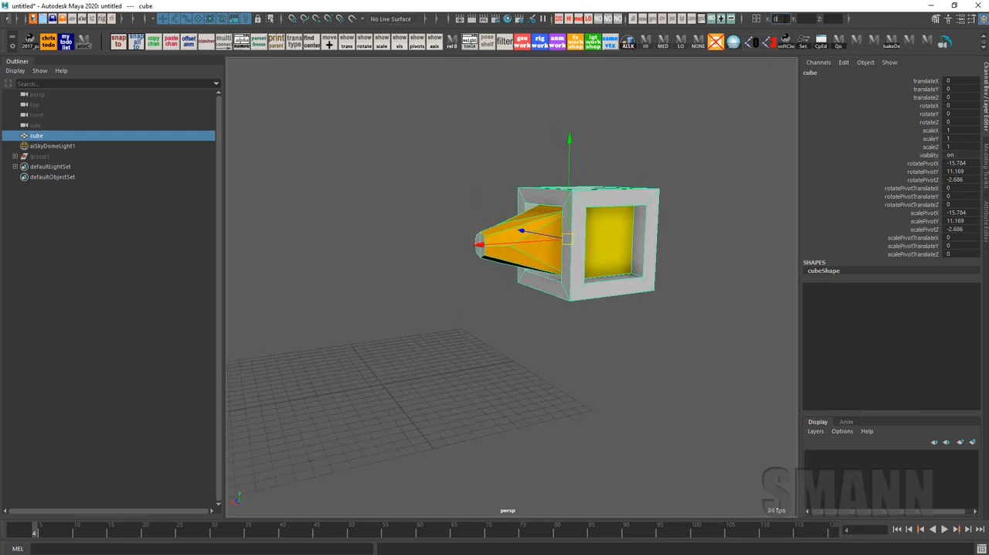
key(Tab)
key(Tab)
key(Return)
Freeze the cube's transformations at the origin
alt+middle_drag(379, 295, 520, 204)
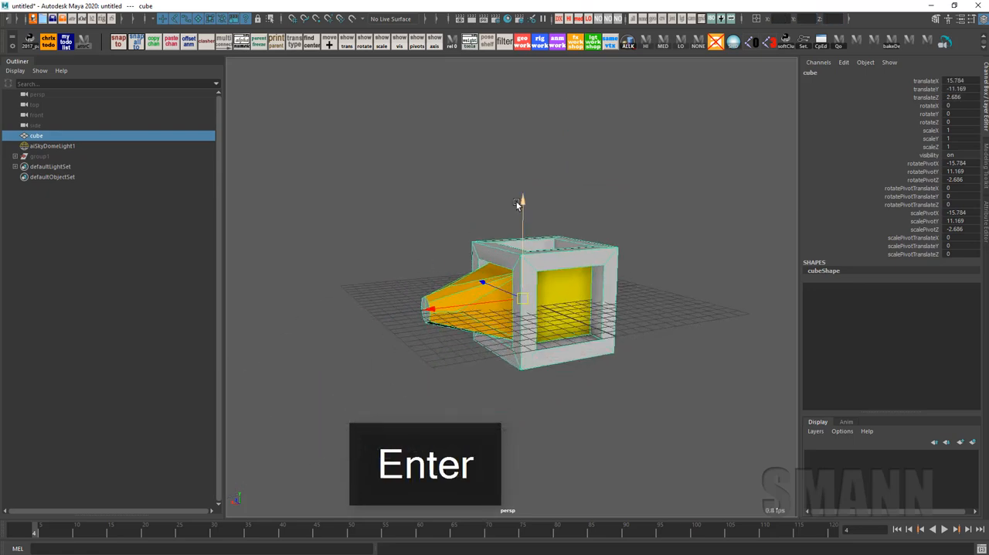
mouse_move(521, 204)
alt+mouse_down()
mouse_move(530, 231)
mouse_move(532, 218)
alt+mouse_up()
key(space)
drag(423, 188, 422, 121)
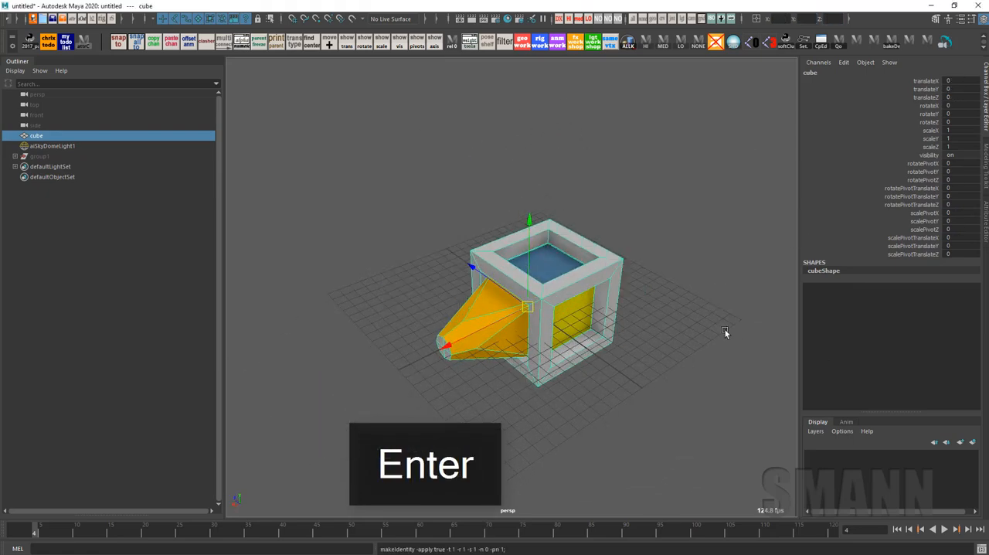
alt+drag(726, 333, 645, 290)
mouse_move(644, 290)
alt+right_down()
mouse_move(790, 369)
mouse_move(647, 276)
alt+right_up()
alt+drag(647, 275, 694, 304)
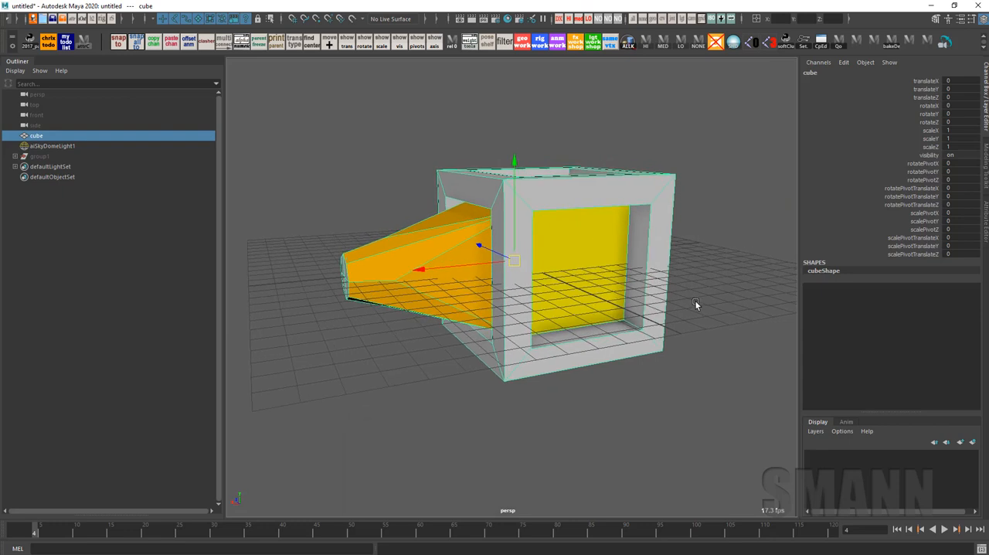
Edit the cube's pivot, moving it to about Y 5.57 and X 5.61
key(e)
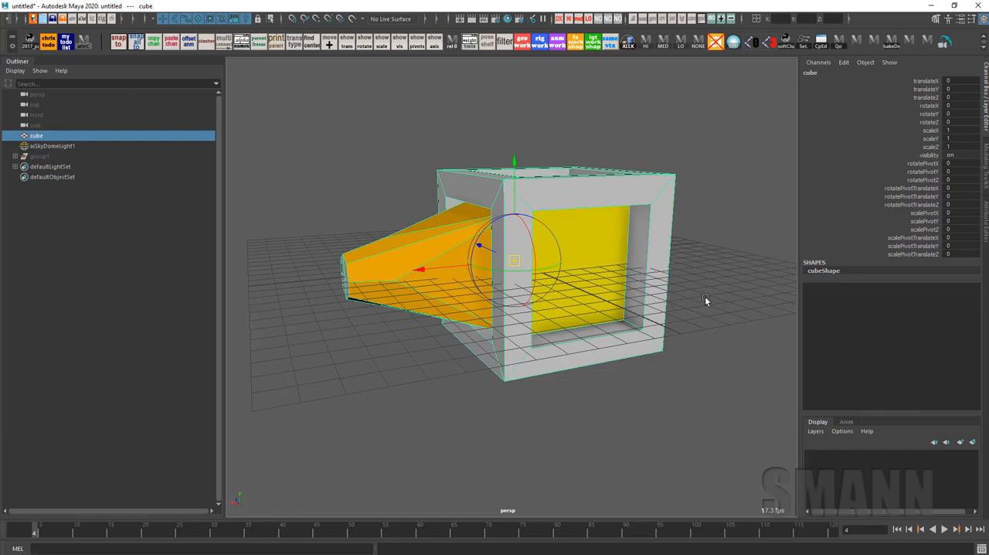
drag(515, 163, 514, 48)
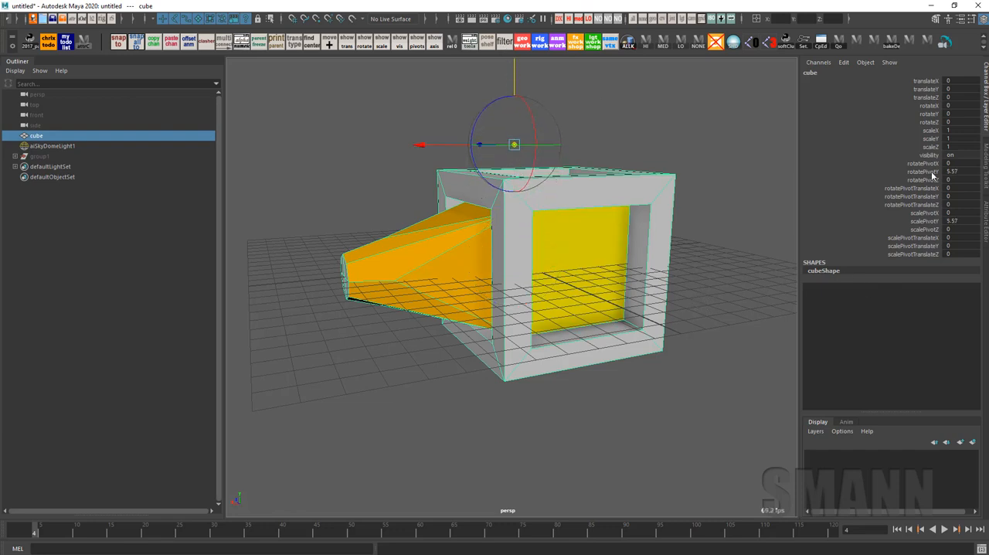
drag(419, 146, 302, 146)
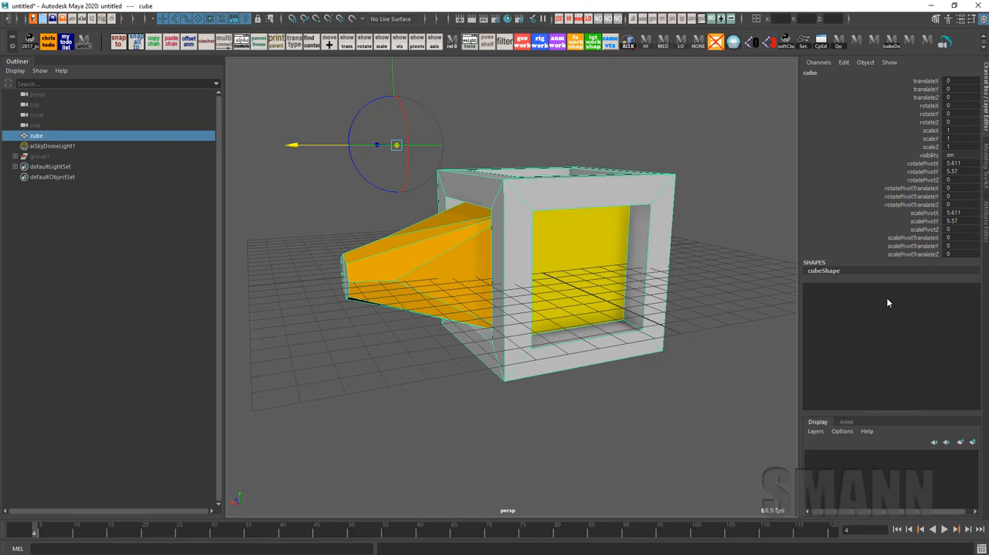
alt+drag(629, 155, 764, 143)
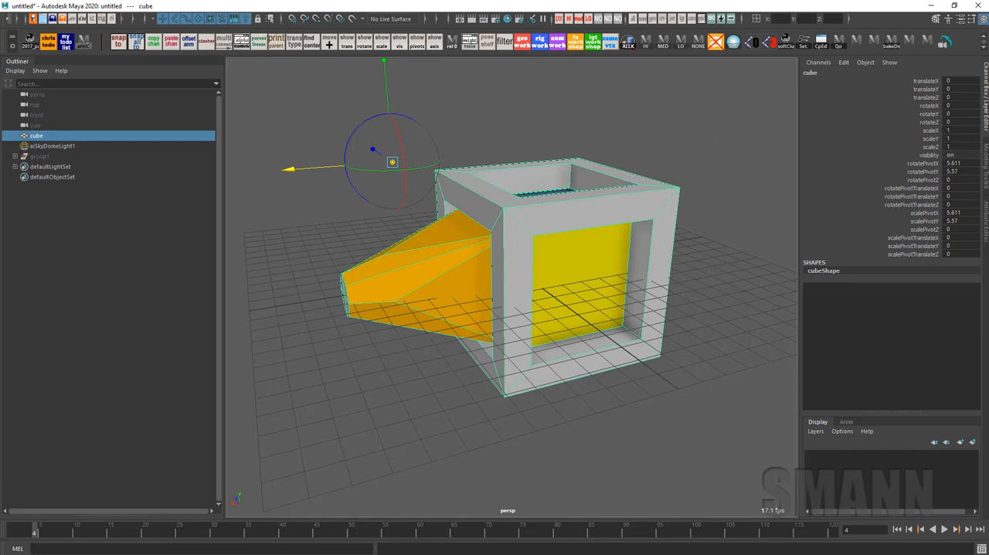
alt+drag(787, 205, 610, 155)
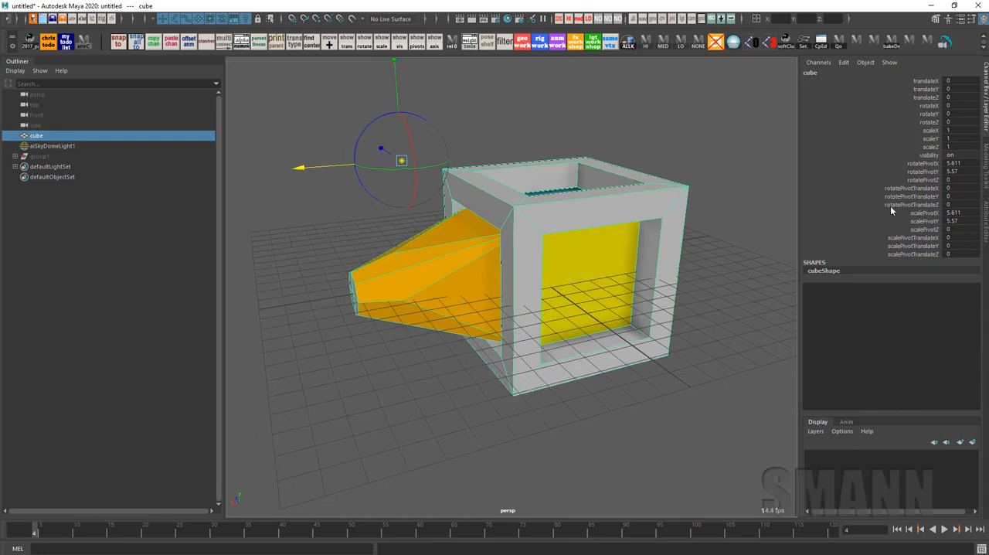
Change the cube's Scale Pivot X to about 32.9 and check the pivot location with the Move and Rotate tools
click(920, 213)
middle_drag(544, 138, 685, 138)
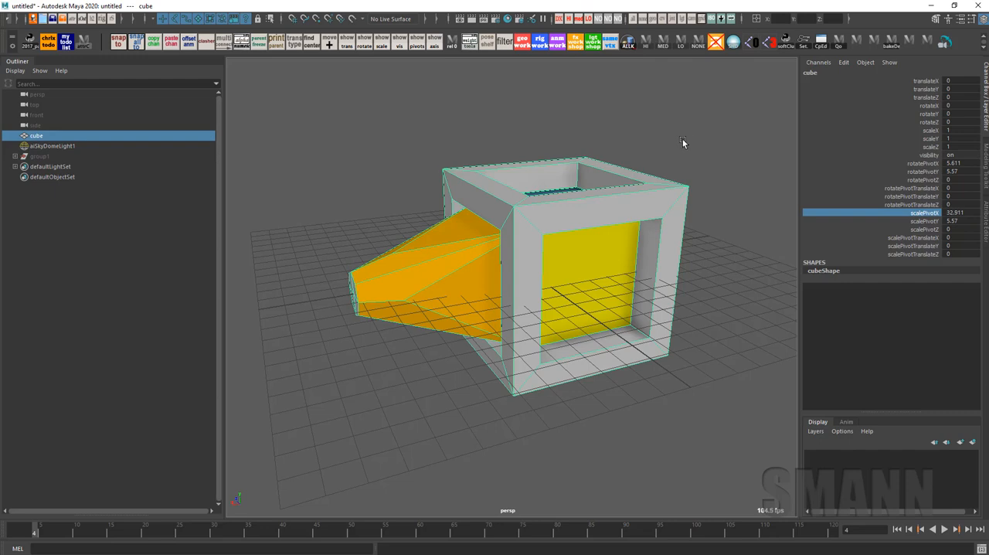
click(682, 139)
click(658, 267)
scroll(694, 257, down, 2)
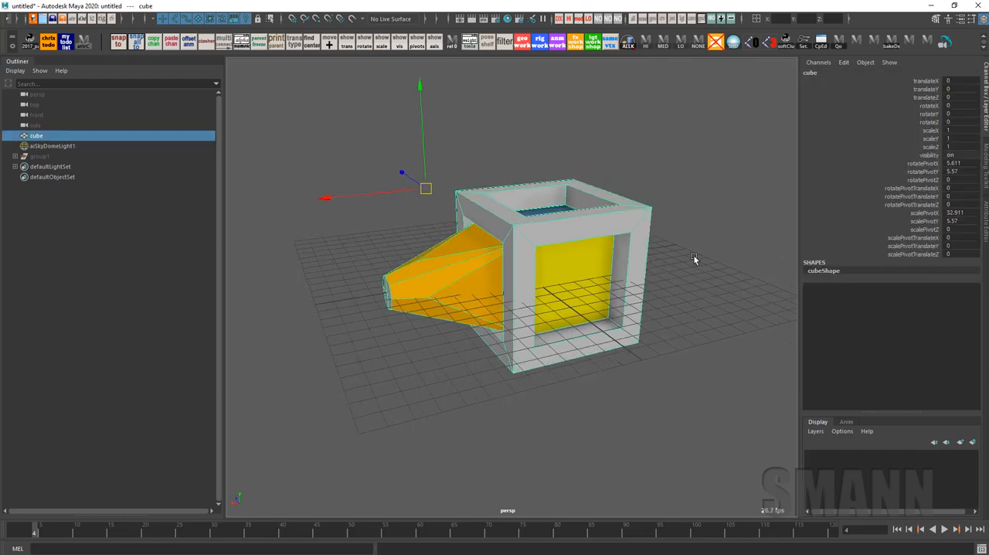
key(q)
key(w)
key(e)
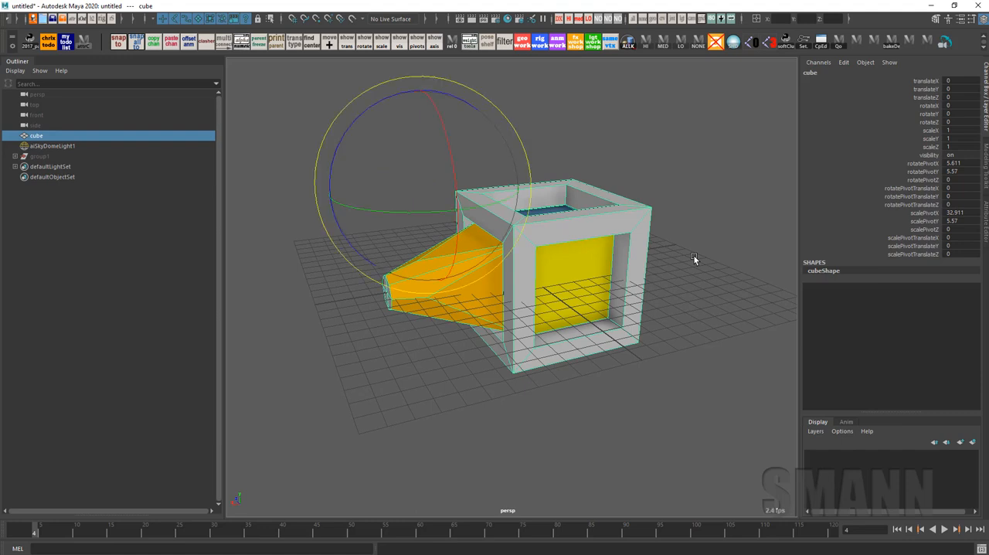
Try scaling the cube uniformly about its separate scale pivot with the Scale tool, and undo the scaling
key(r)
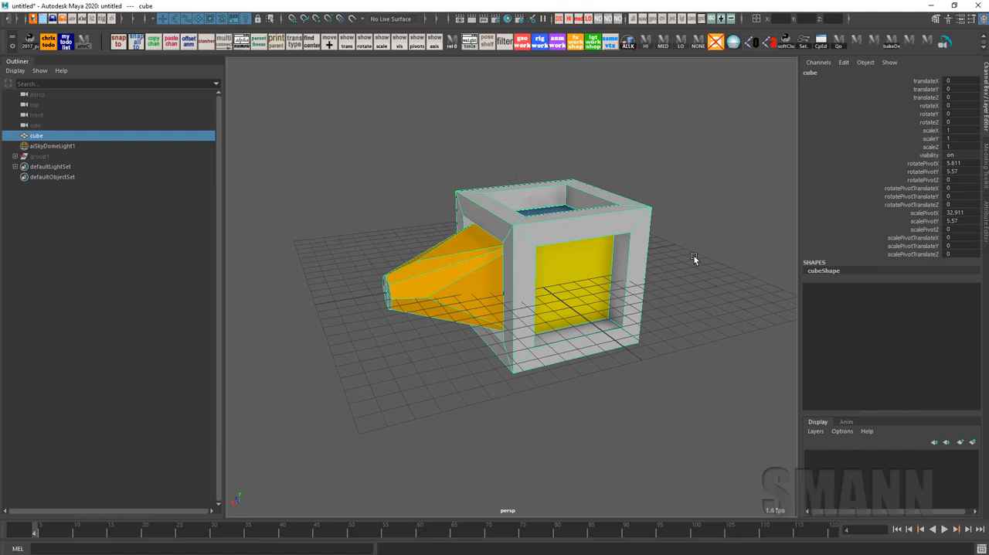
alt+right_drag(685, 281, 566, 252)
alt+middle_drag(566, 252, 603, 249)
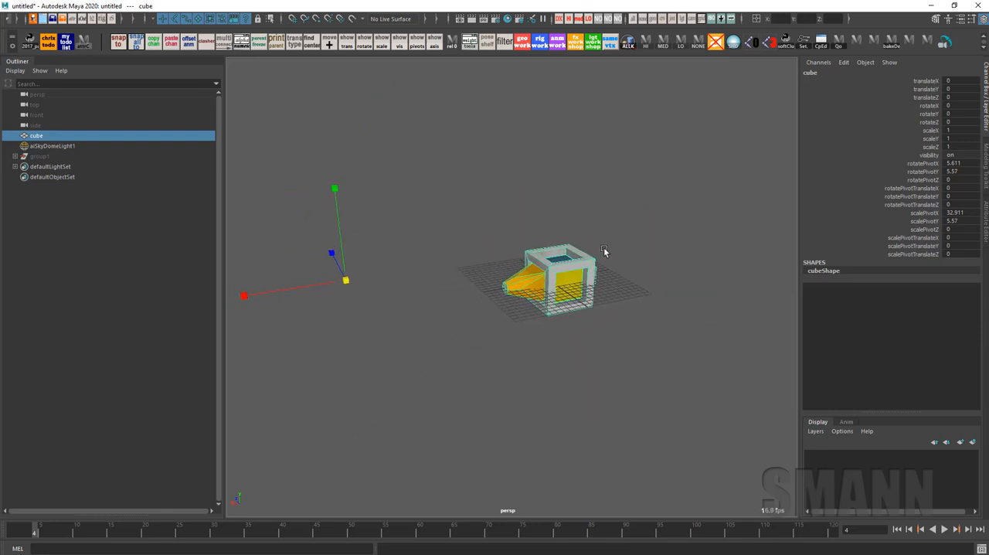
alt+middle_drag(604, 248, 641, 236)
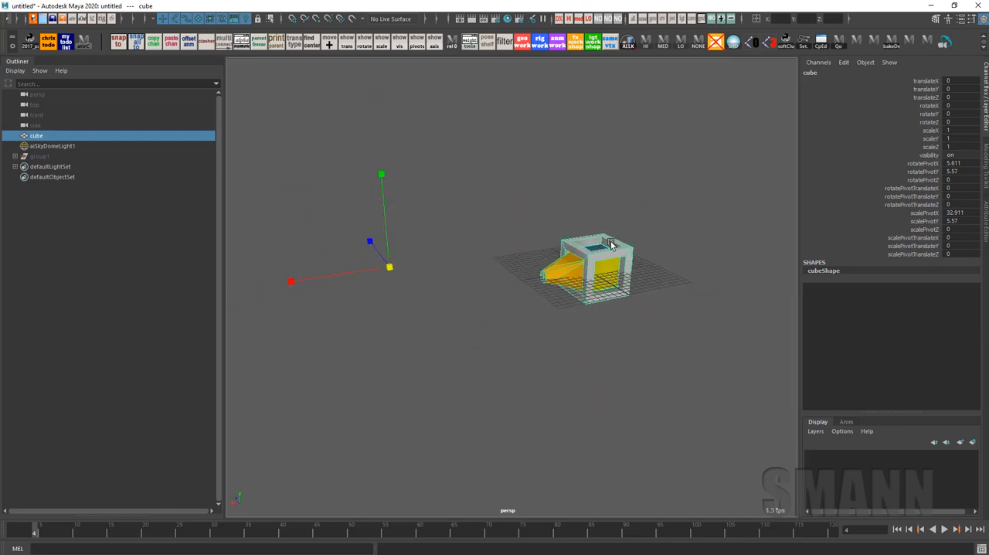
mouse_move(388, 266)
mouse_down()
mouse_move(541, 244)
mouse_move(398, 263)
mouse_up()
key(ctrl+z)
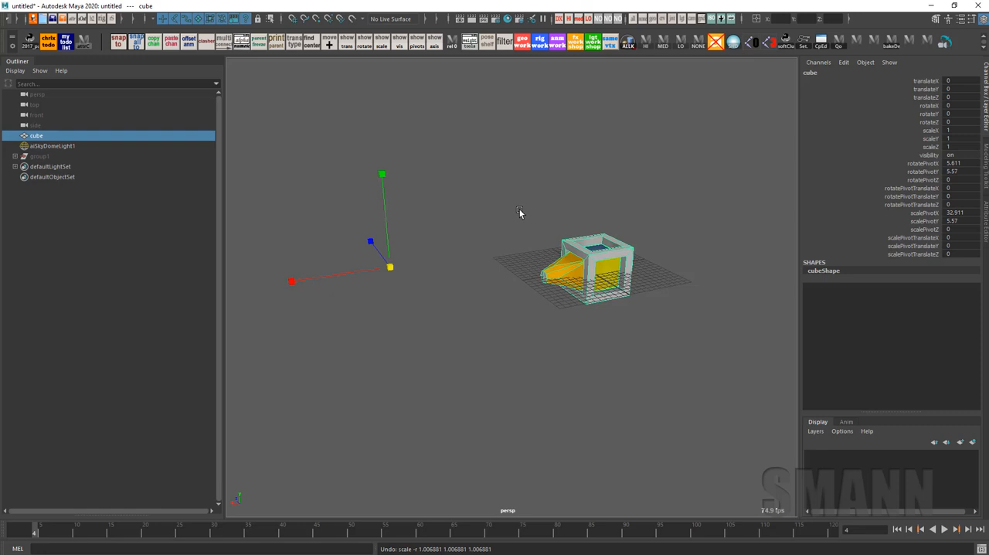
Tear off the Transform Display options as a floating window and turn on the cube's Rotate Pivots and Scale Pivots display
alt+right_drag(466, 256, 499, 271)
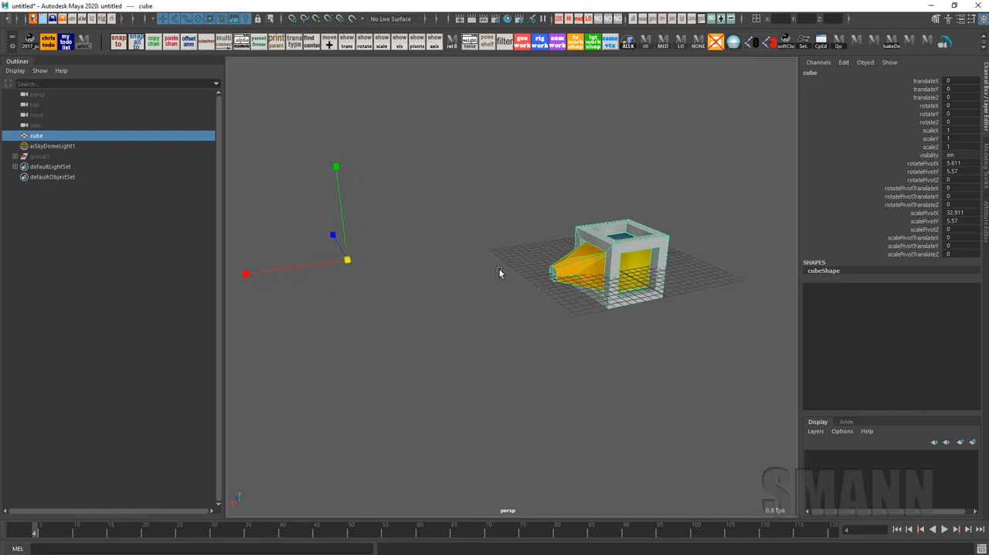
alt+middle_drag(640, 248, 643, 240)
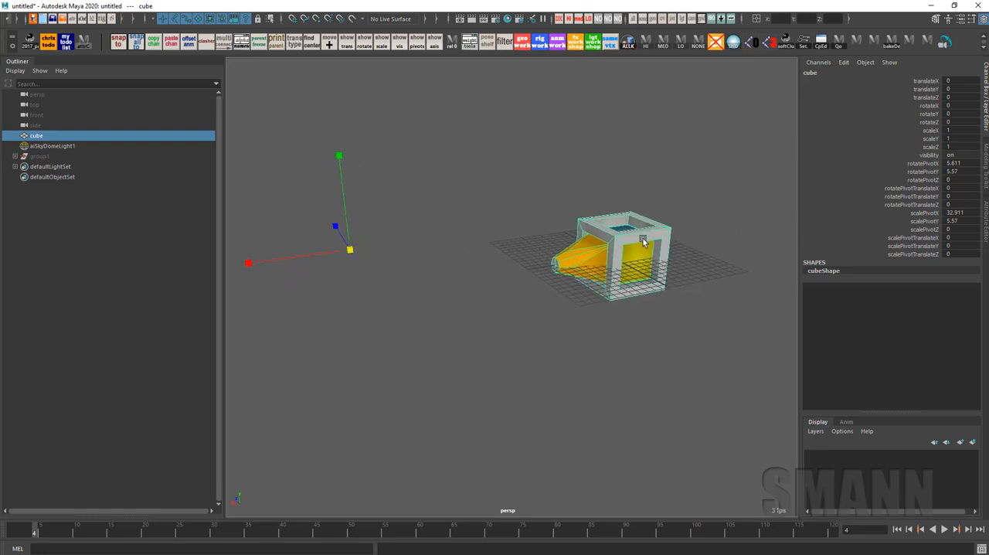
key(space)
click(528, 88)
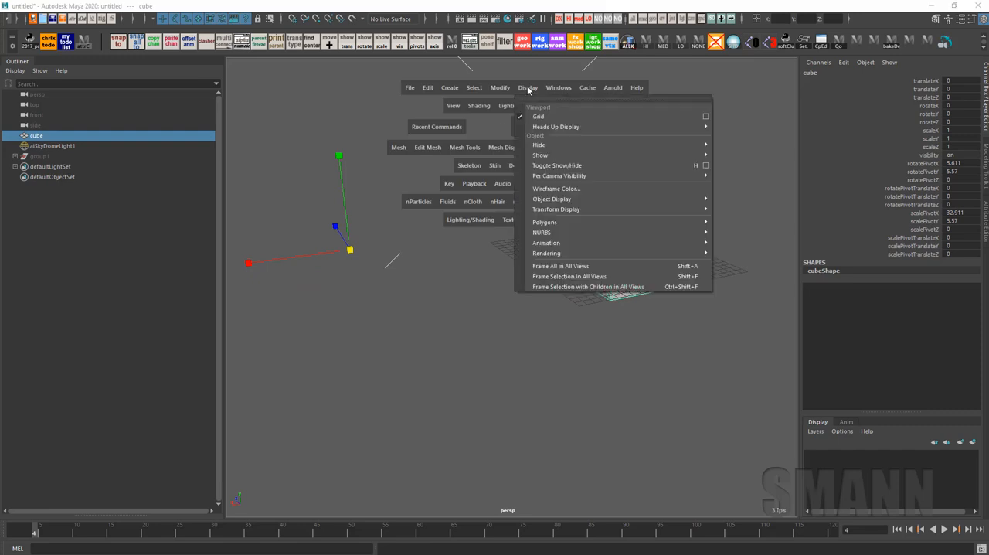
mouse_move(618, 209)
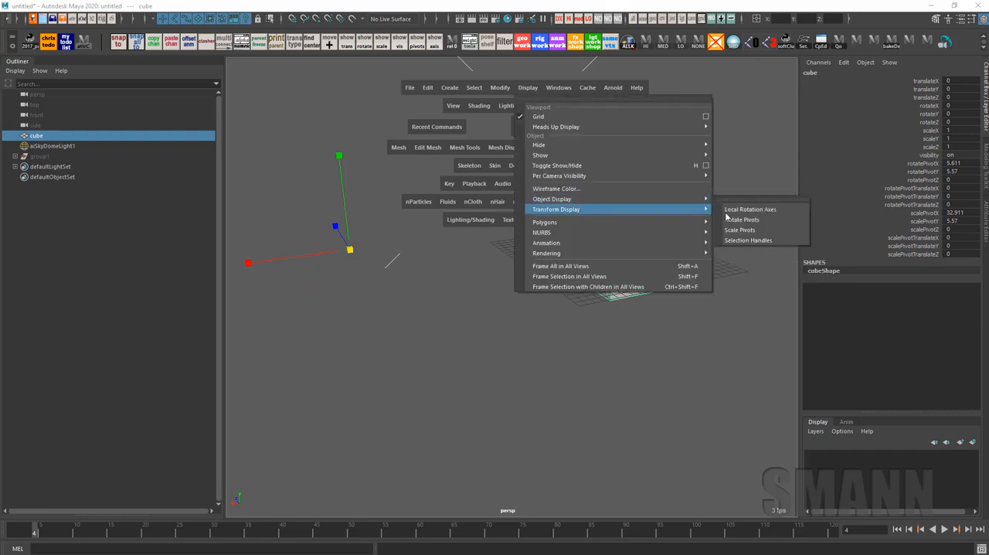
click(764, 200)
drag(777, 193, 422, 90)
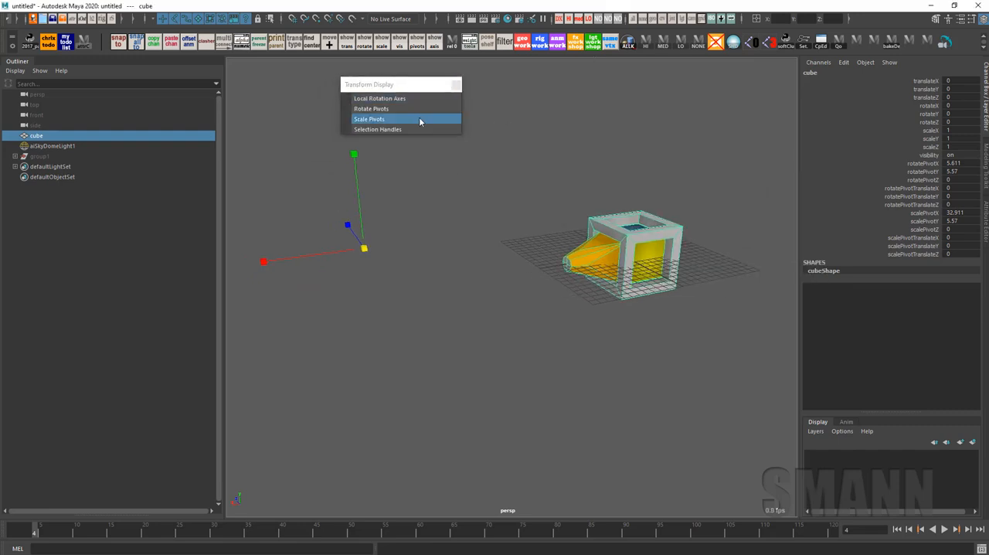
Examine where the rotate pivot and scale pivot markers sit relative to the cube, both with it deselected and selected
click(717, 189)
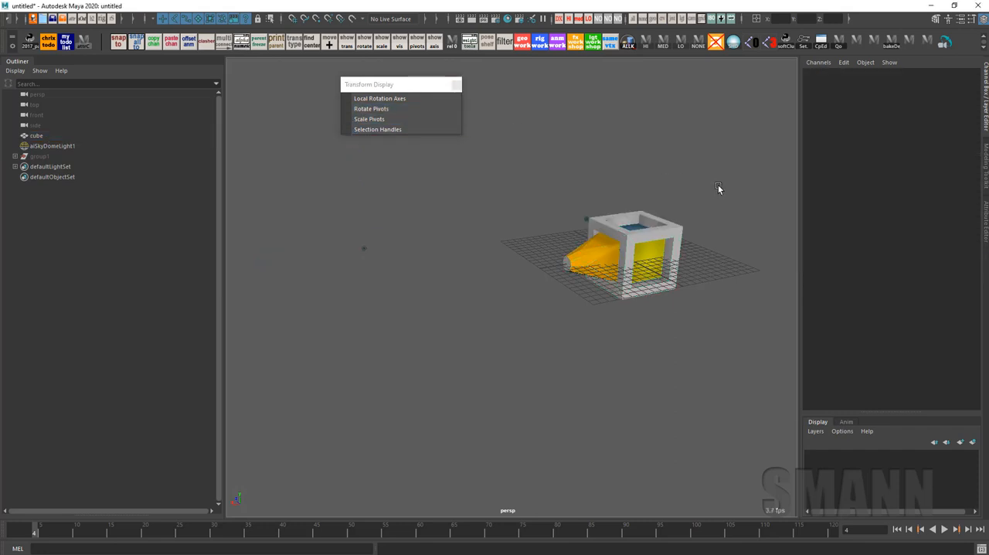
alt+right_drag(401, 265, 479, 360)
key(ctrl+z)
key(q)
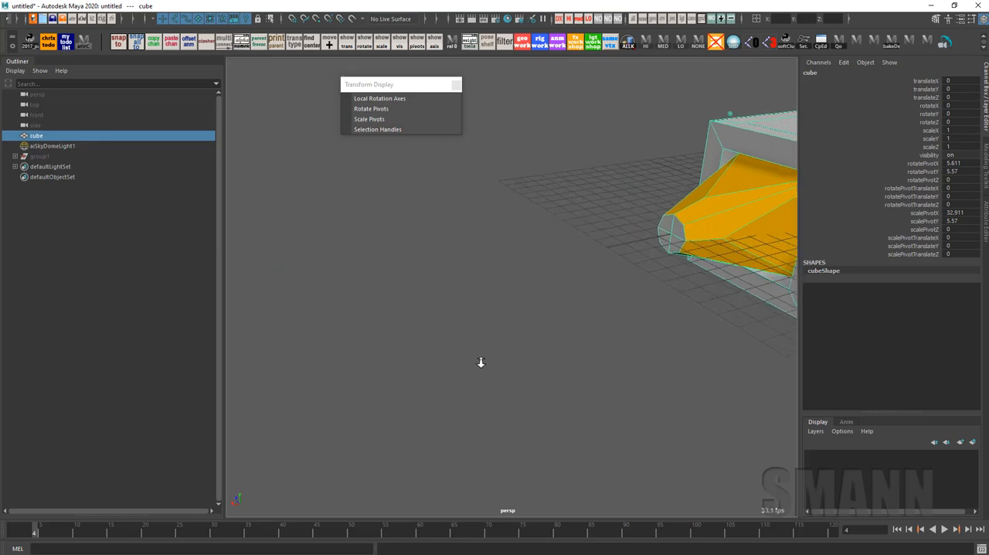
alt+middle_drag(445, 342, 582, 339)
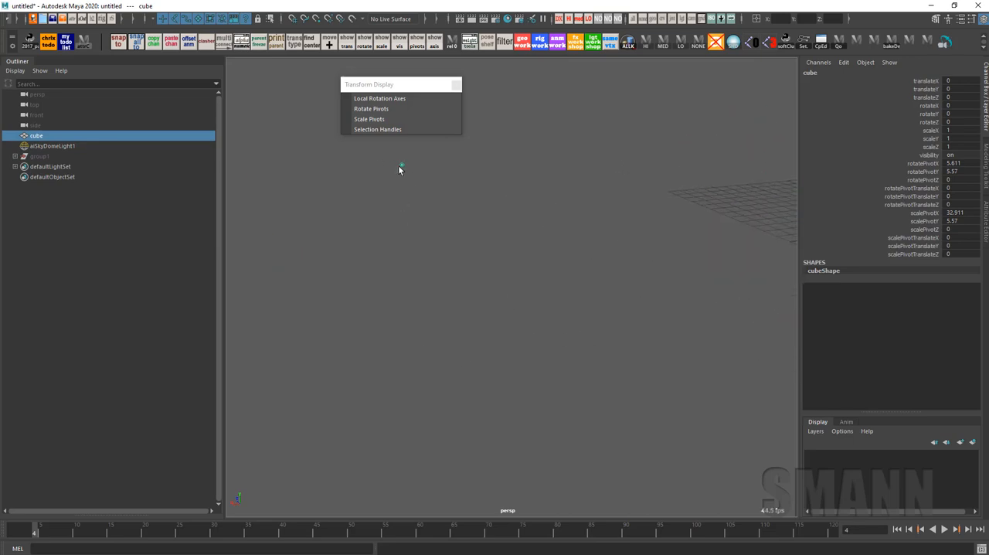
alt+drag(601, 203, 543, 294)
alt+right_drag(543, 293, 599, 301)
alt+middle_drag(363, 301, 432, 270)
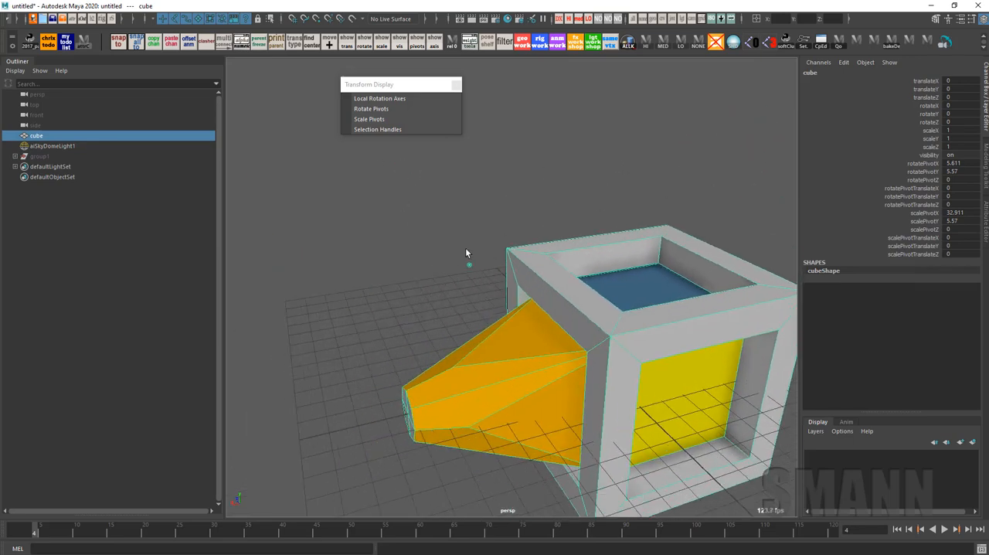
alt+right_drag(555, 282, 649, 307)
alt+middle_drag(406, 263, 463, 317)
alt+right_drag(463, 317, 558, 323)
alt+middle_drag(539, 386, 519, 311)
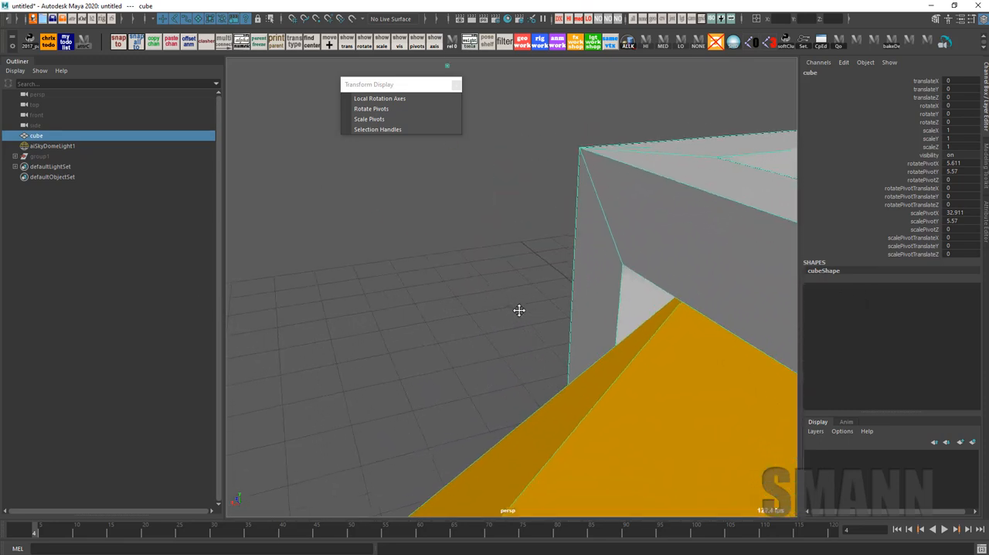
alt+right_drag(473, 307, 275, 318)
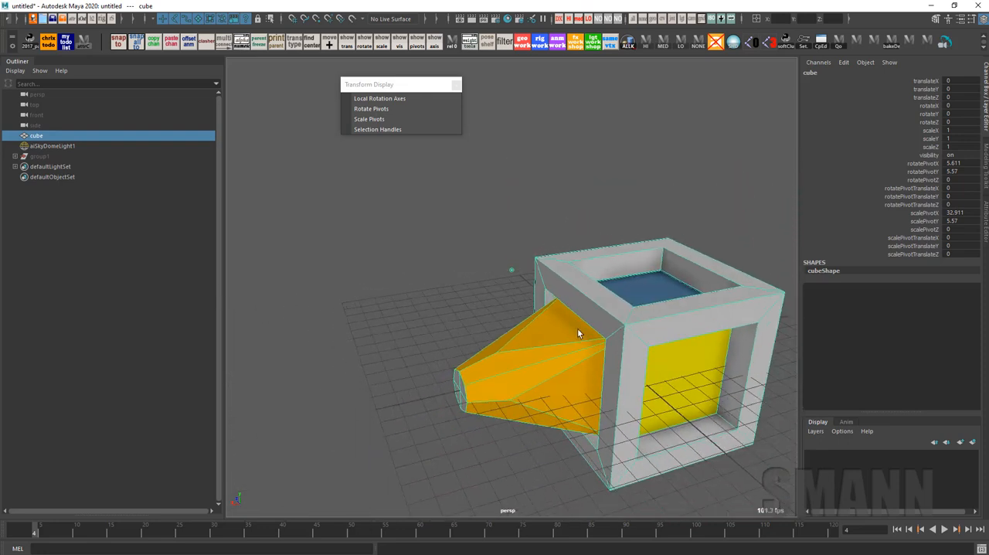
alt+middle_drag(578, 330, 647, 300)
alt+right_drag(567, 300, 519, 299)
alt+middle_drag(519, 300, 510, 283)
alt+right_drag(510, 283, 560, 299)
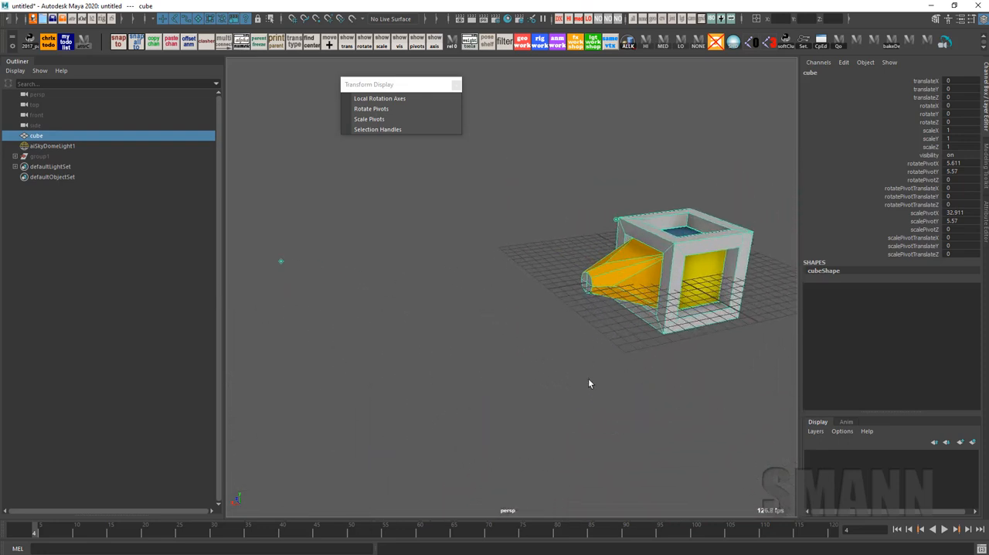
Set the cube's channels from Rotate Pivot X through Scale Pivot Y to 0 and activate the Move tool
drag(962, 163, 965, 222)
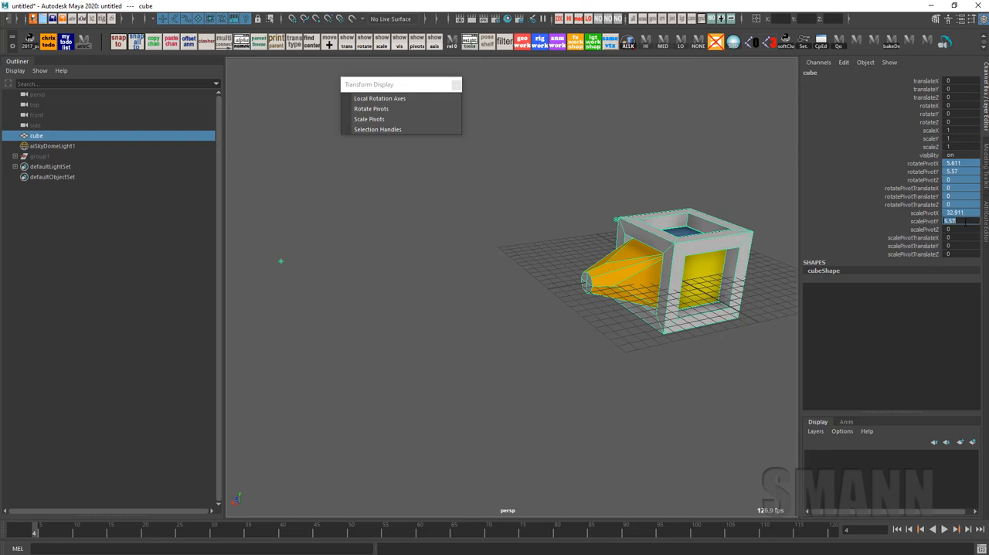
text(0)
key(Return)
key(w)
alt+drag(676, 319, 620, 337)
alt+right_drag(621, 338, 709, 387)
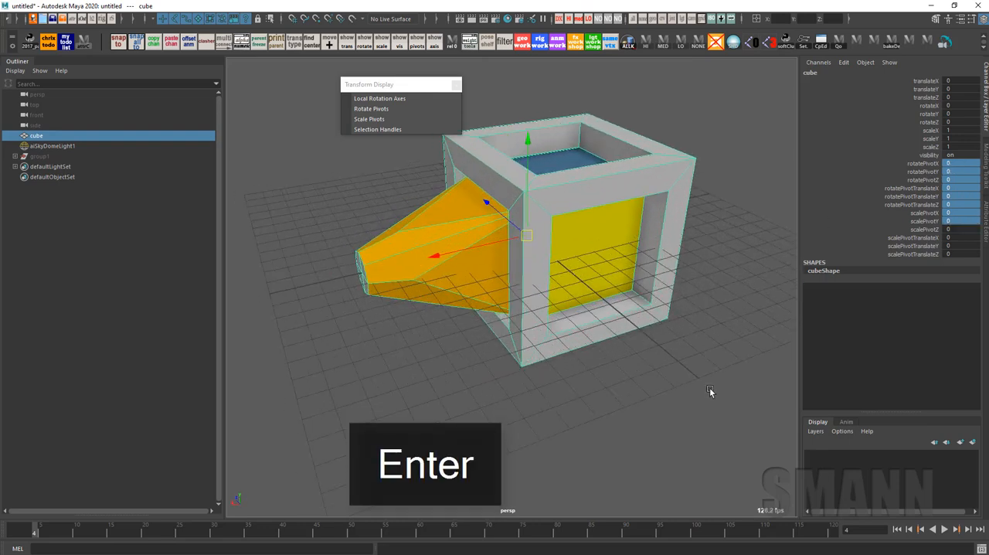
Edit the cube's pivot, snapping and aligning it to the red end face of the protruding block
key(d)
alt+drag(406, 305, 638, 327)
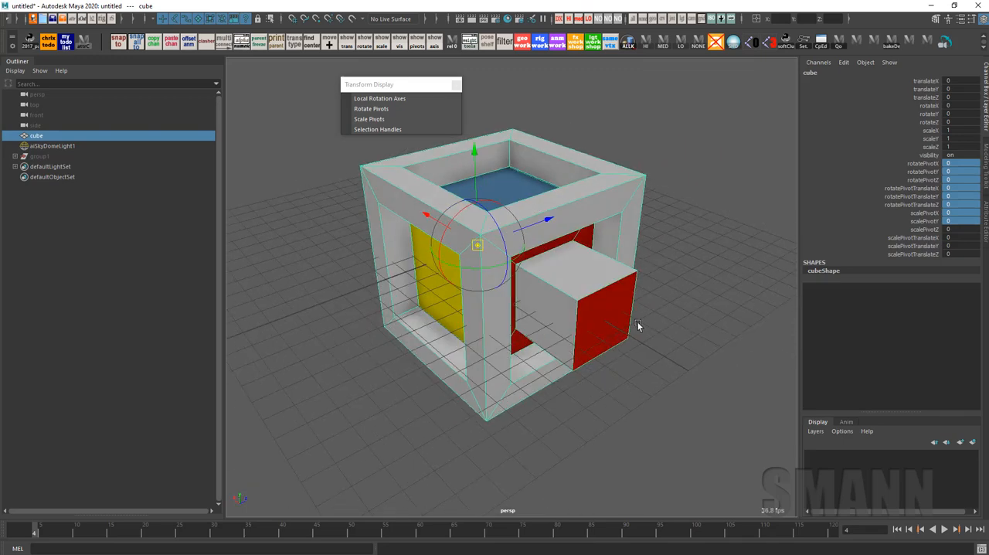
click(618, 320)
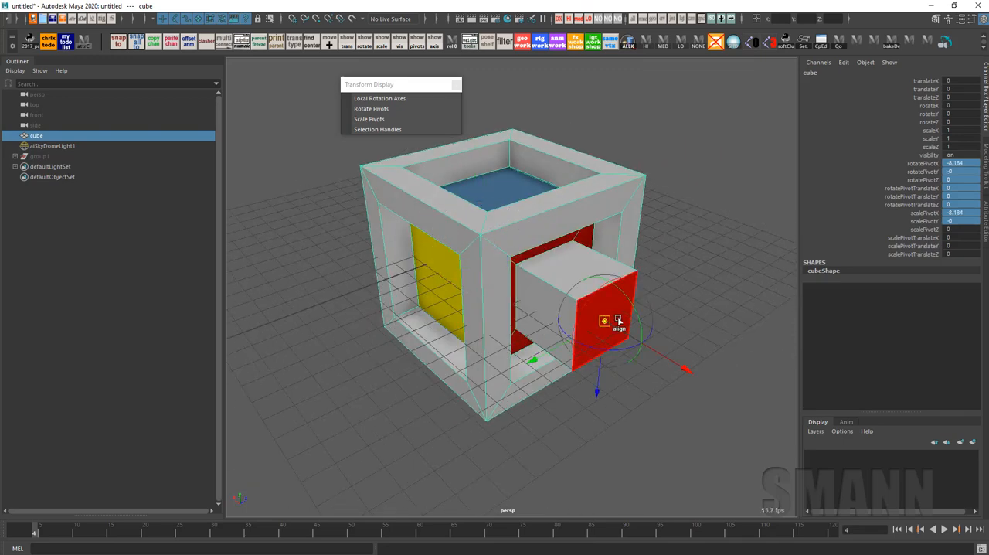
alt+drag(660, 240, 666, 223)
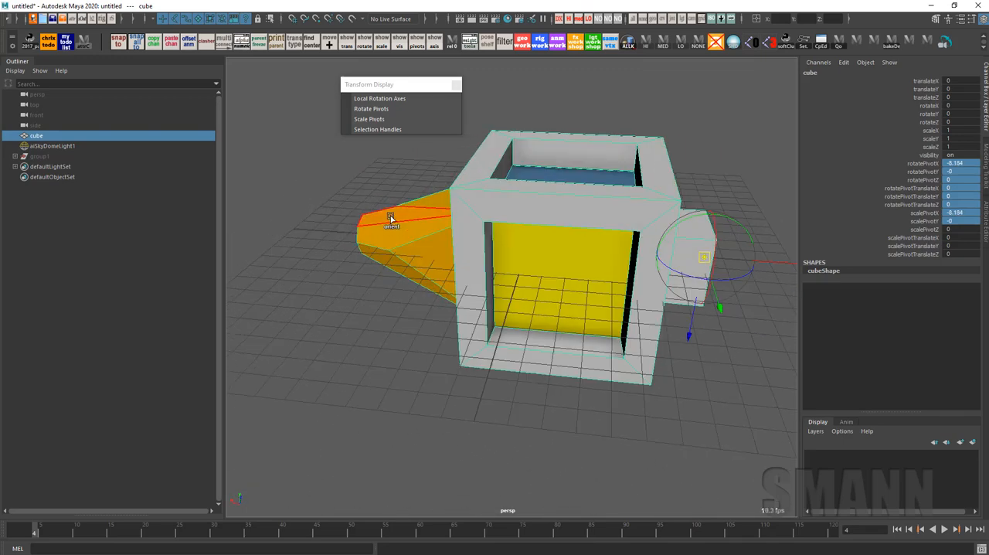
Try moving the cube along an axis of the realigned pivot, and undo the move
alt+drag(390, 224, 634, 313)
drag(607, 250, 741, 268)
key(ctrl+z)
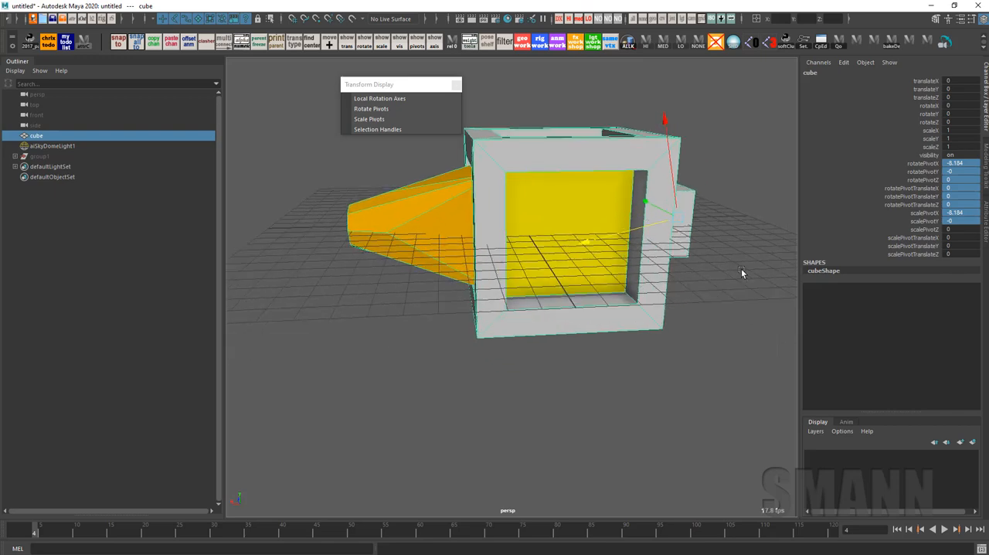
Make the cube's Rotate Axis X, Y and Z channels keyable in Channel Control, and close the editor
alt+middle_drag(747, 261, 702, 244)
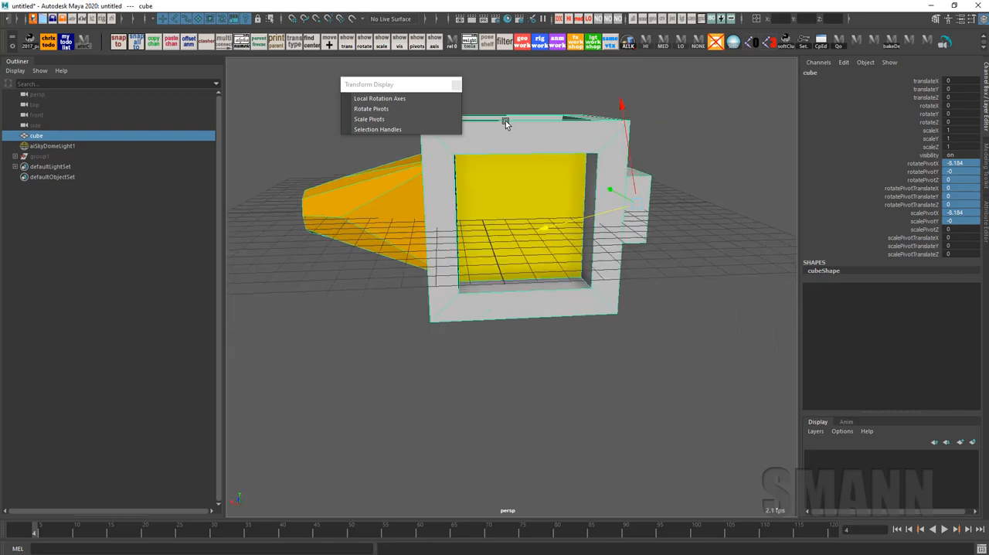
key(space)
click(549, 84)
mouse_move(572, 122)
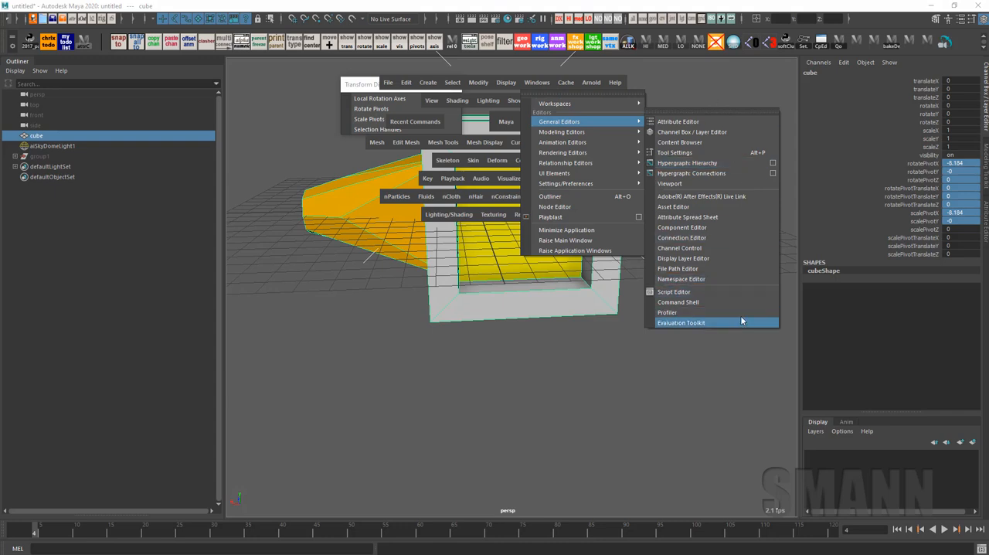
click(745, 247)
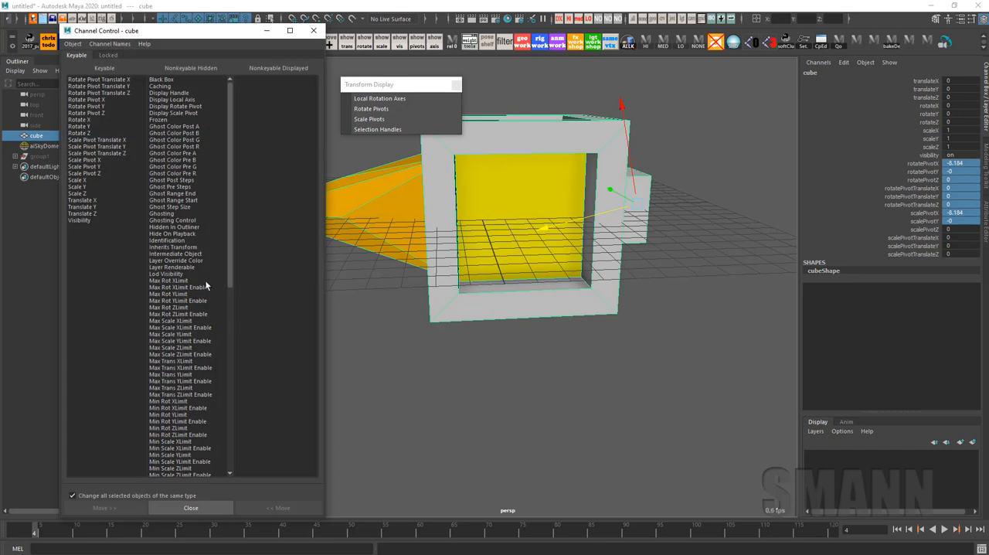
drag(230, 244, 232, 437)
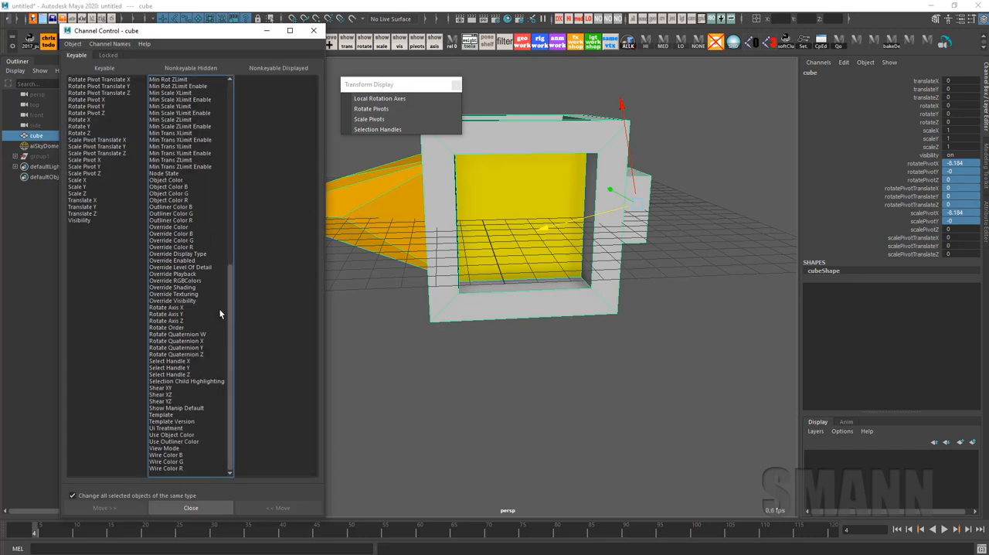
drag(188, 308, 189, 320)
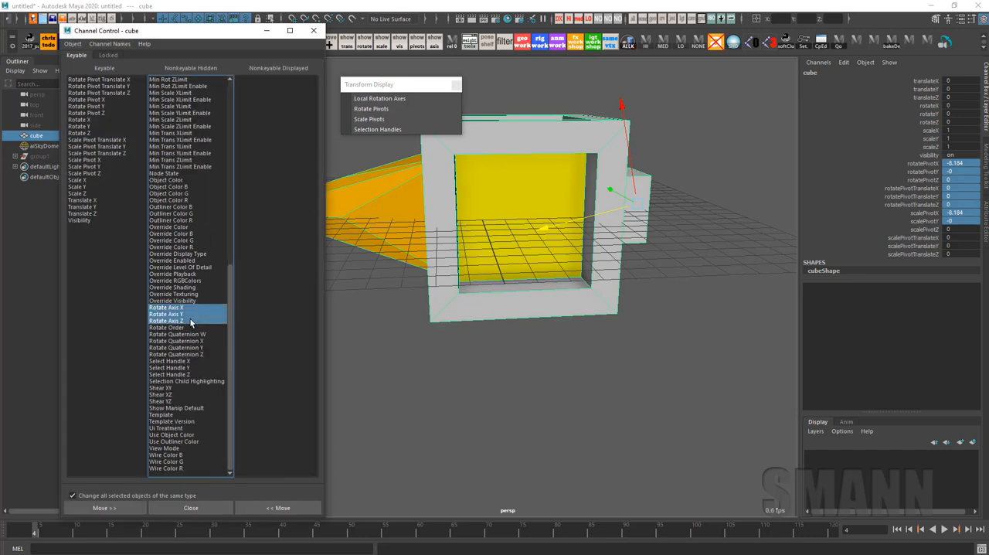
click(279, 507)
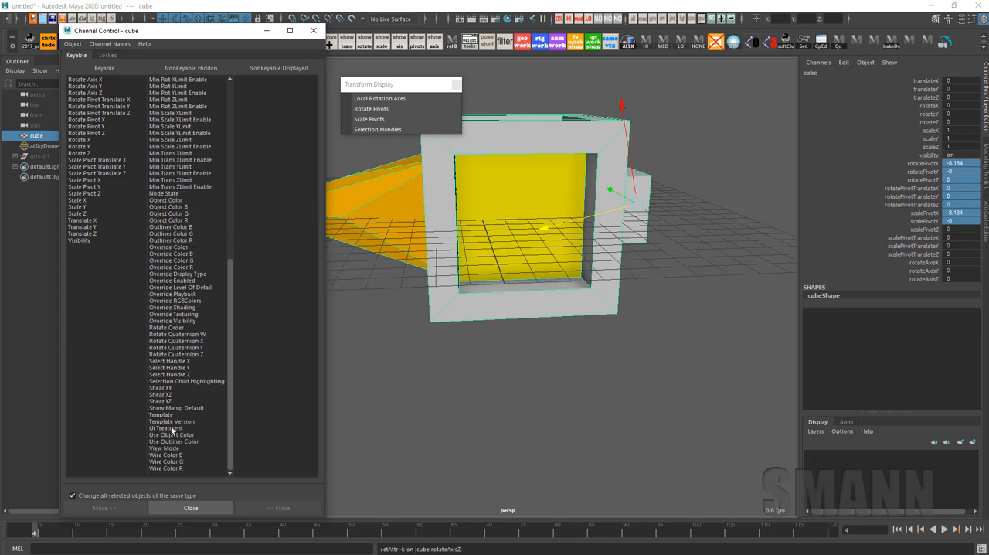
click(192, 510)
Try rotating the cube around the realigned pivot with the Rotate tool, and undo the rotation
alt+drag(731, 309, 728, 331)
key(e)
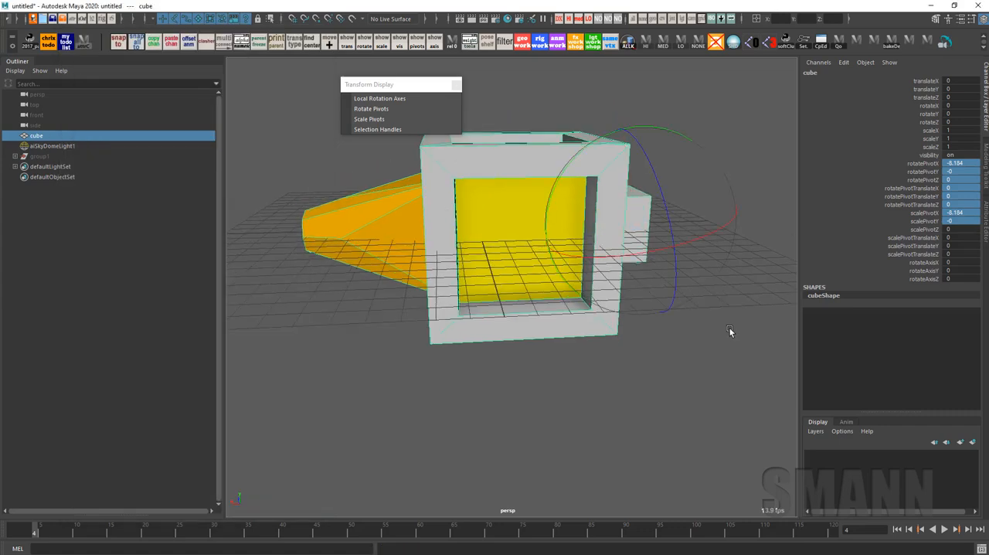
alt+middle_drag(731, 332, 681, 347)
drag(630, 147, 667, 158)
key(ctrl+z)
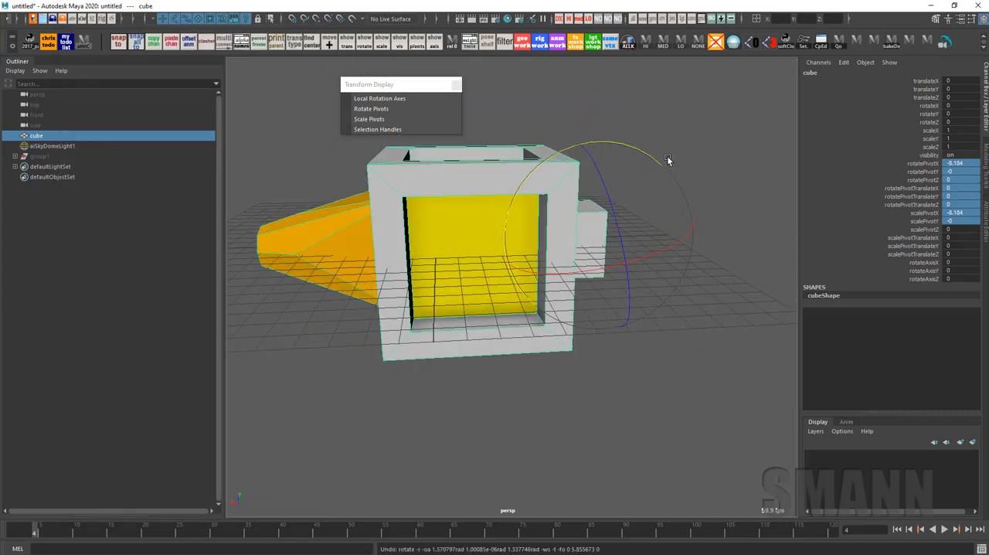
Show the cube's transform node in the Attribute Editor and review its rotate axis and pivot attributes
key(ctrl+a)
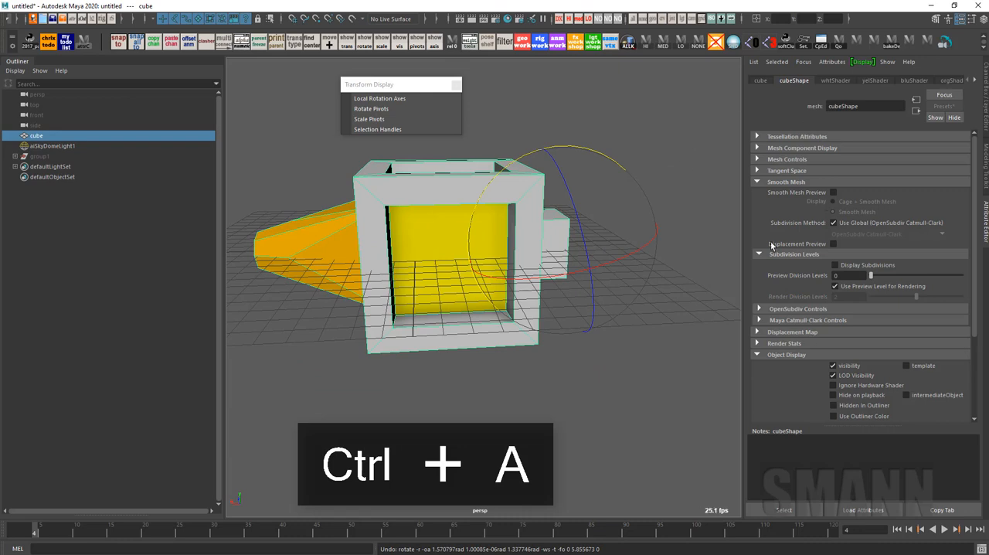
click(758, 81)
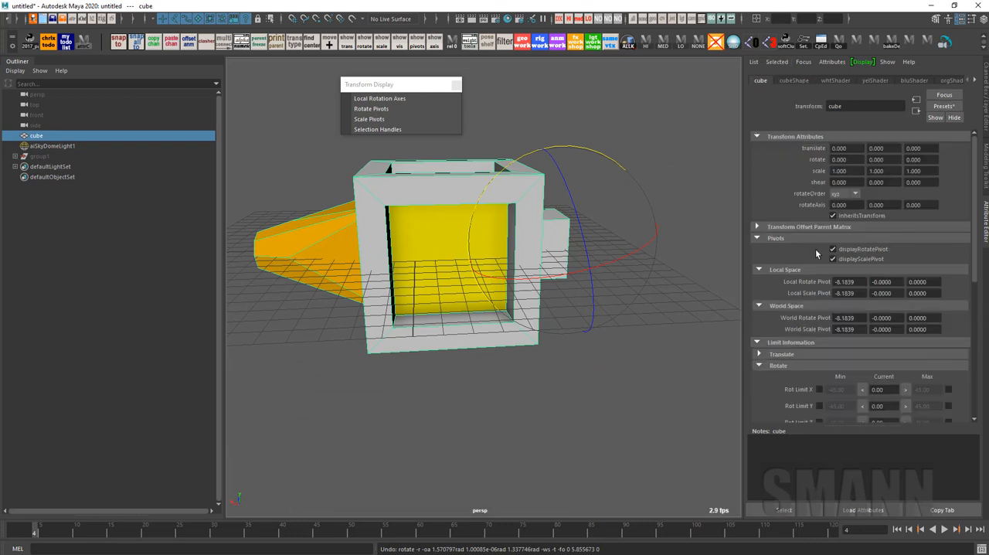
scroll(880, 377, down, 5)
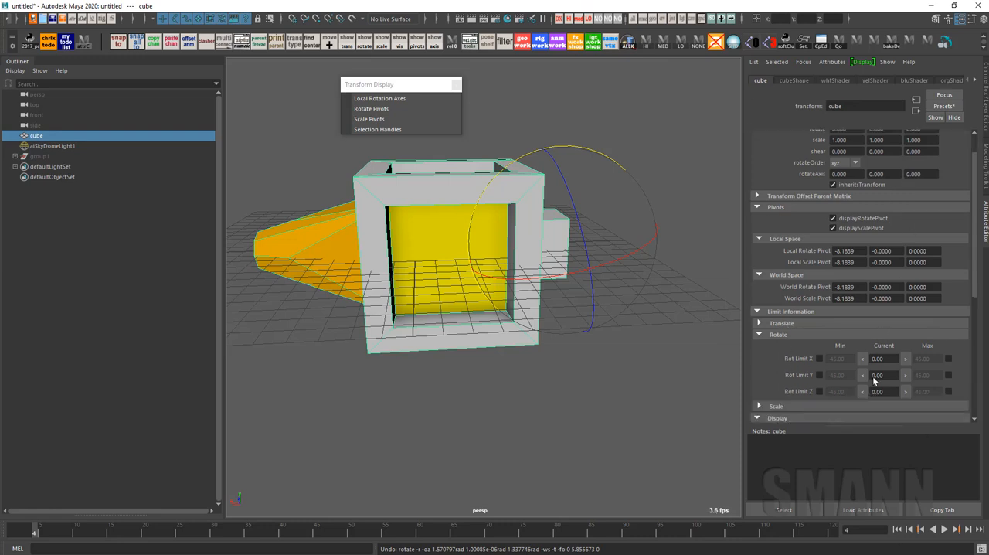
scroll(889, 377, up, 5)
Reselect the cube with the Move tool and show its channels in the Channel Box instead of the Attribute Editor
click(649, 124)
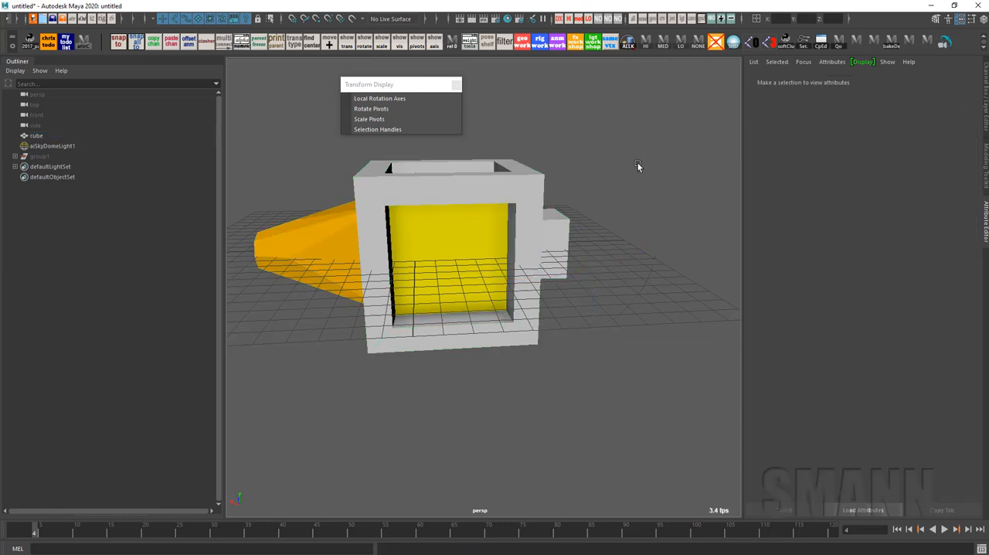
click(519, 225)
key(w)
key(d)
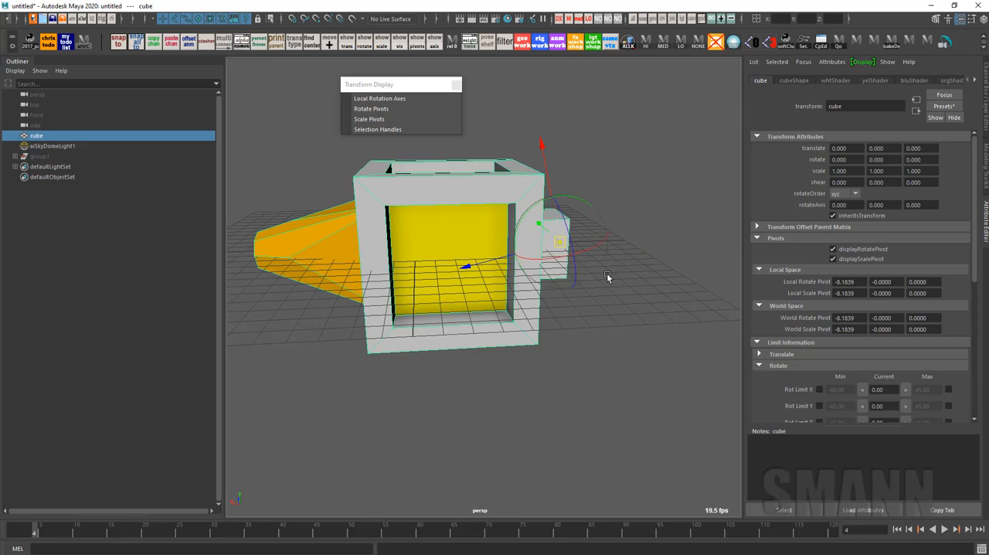
alt+drag(630, 282, 704, 308)
key(ctrl+a)
click(767, 315)
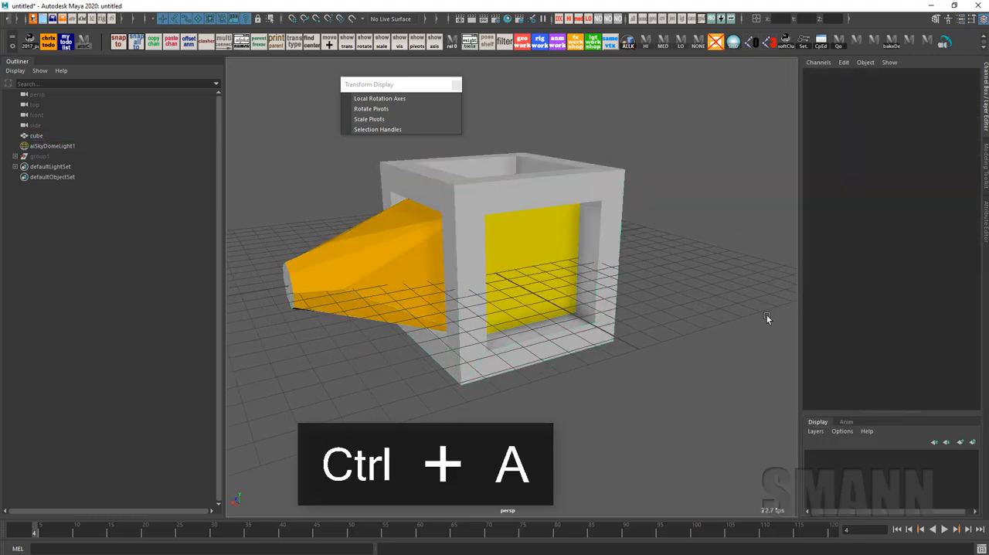
key(ctrl+z)
Try moving the cube along two axes of its realigned pivot, undoing each move
alt+drag(766, 315, 713, 290)
key(e)
key(w)
drag(507, 270, 465, 280)
key(ctrl+z)
drag(578, 154, 611, 306)
key(ctrl+z)
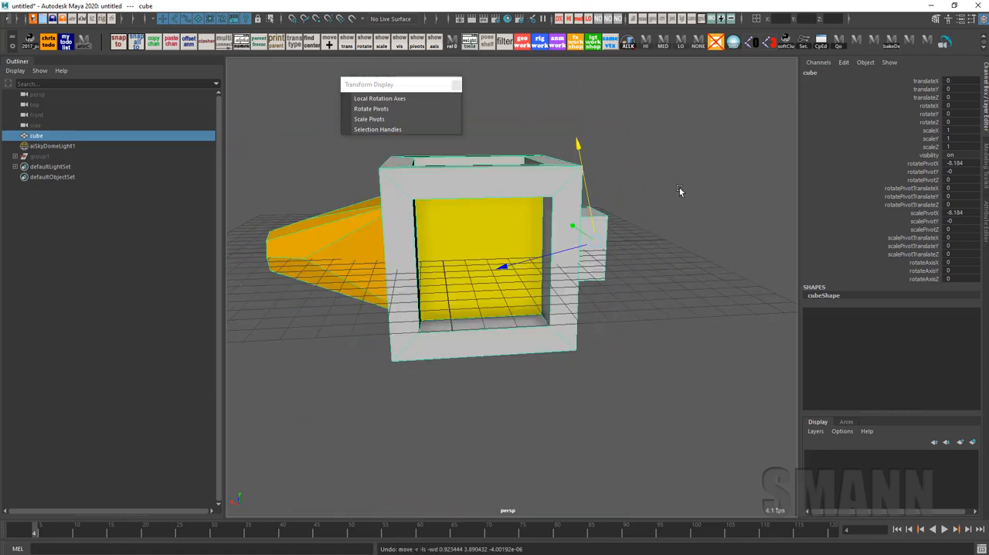
Display the Move tool's settings and set its axis orientation to Object
click(640, 139)
click(659, 153)
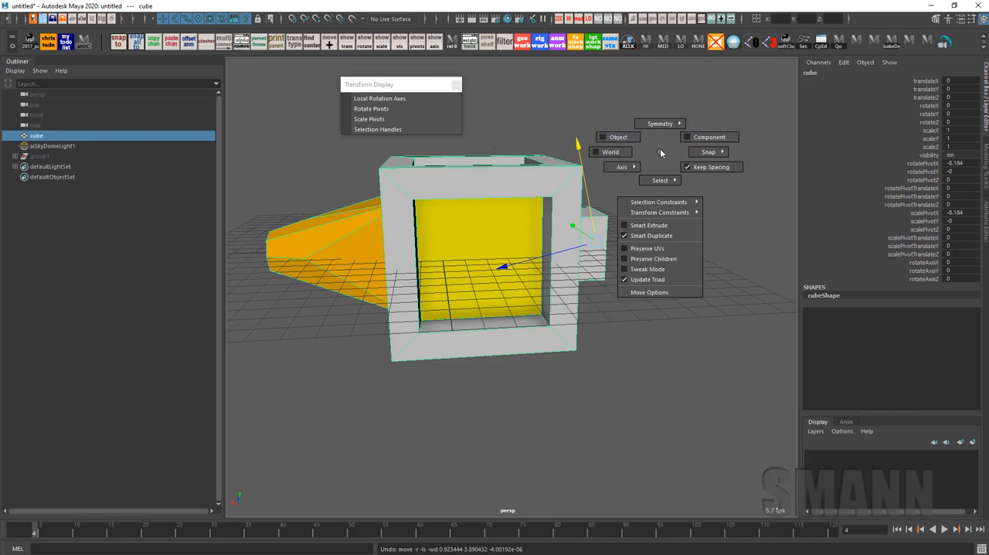
drag(660, 153, 456, 268)
click(710, 168)
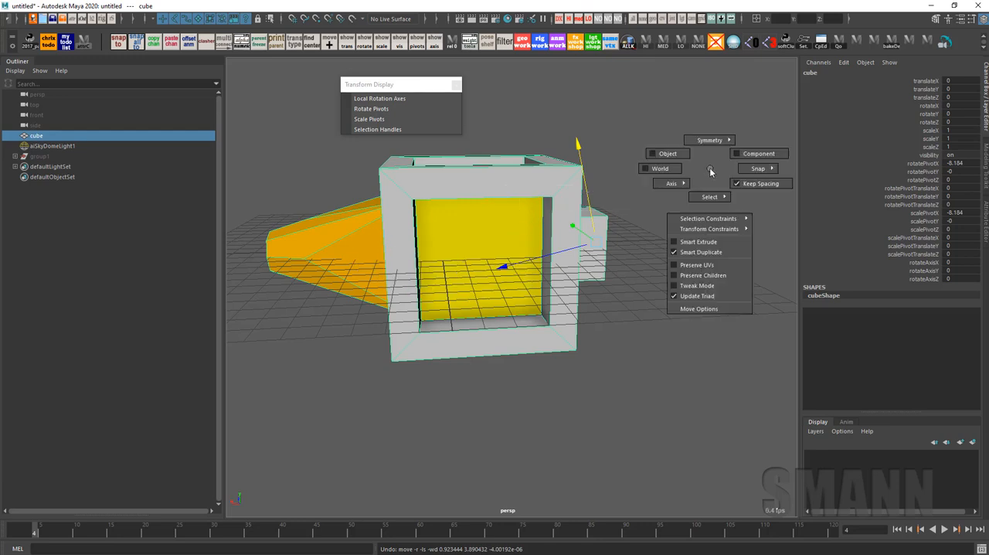
key(alt+p)
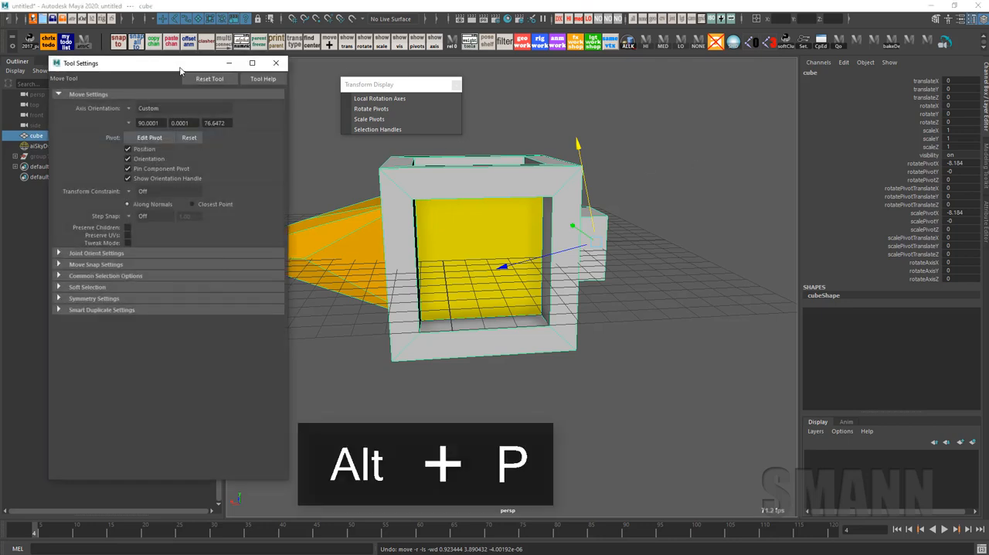
drag(180, 69, 195, 64)
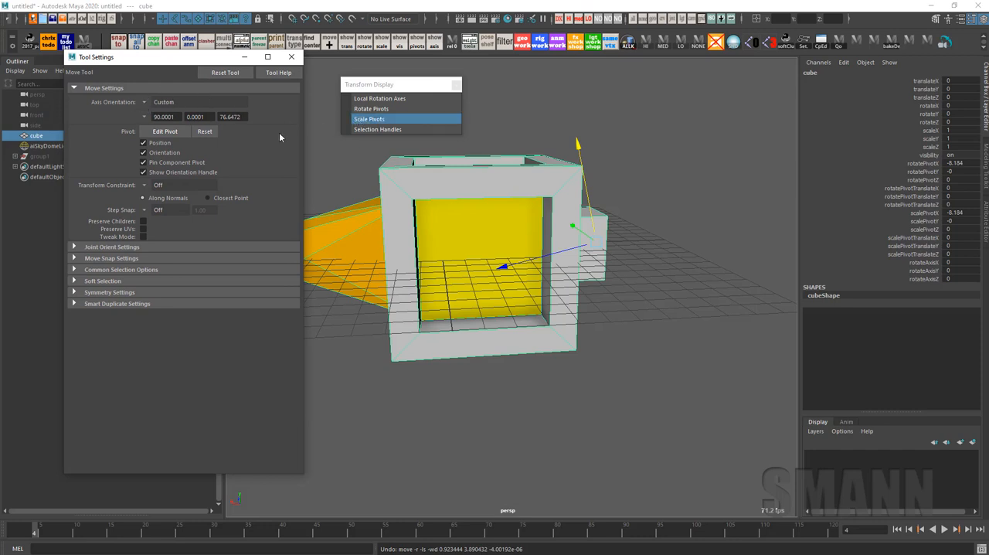
click(144, 104)
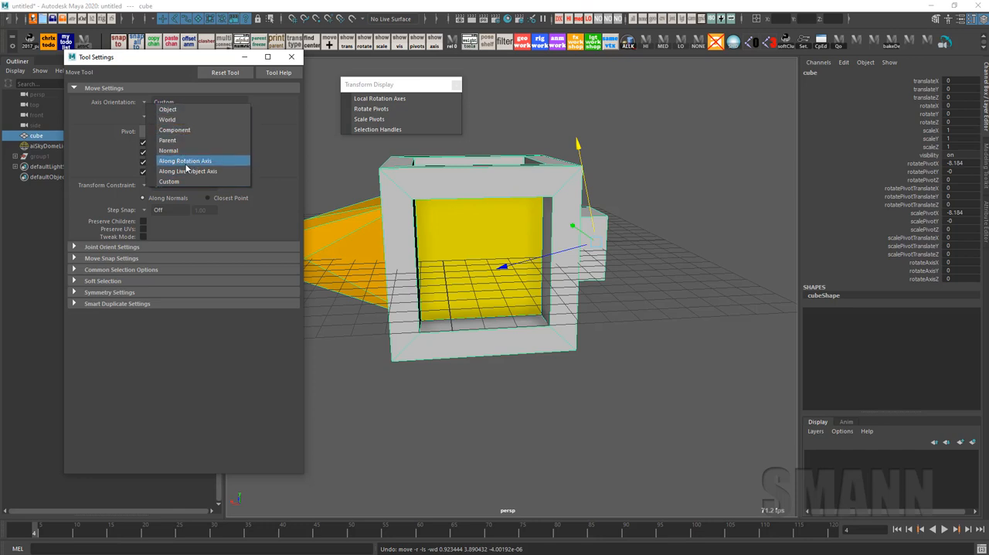
click(207, 109)
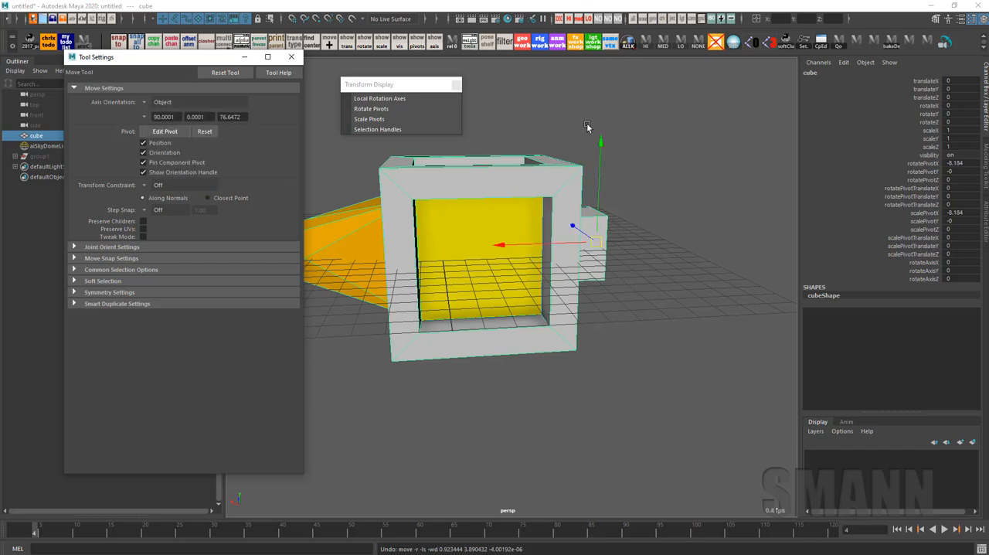
Try moving the cube along its object axes, undoing each move
drag(600, 155, 600, 87)
key(ctrl+z)
drag(500, 254, 590, 274)
key(ctrl+z)
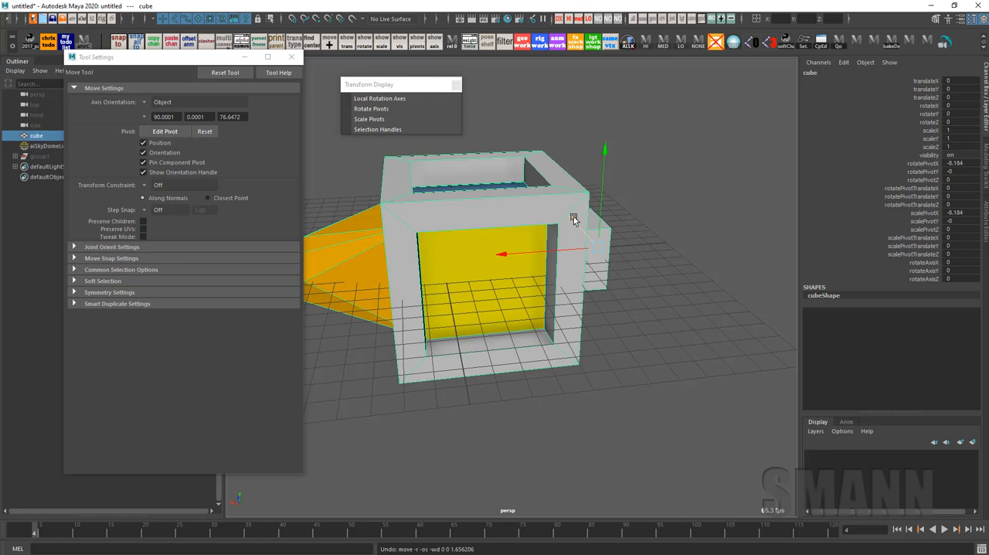
Set the Move tool's axis orientation to Custom, and try moving the cube along the custom axes, undoing each move
click(160, 103)
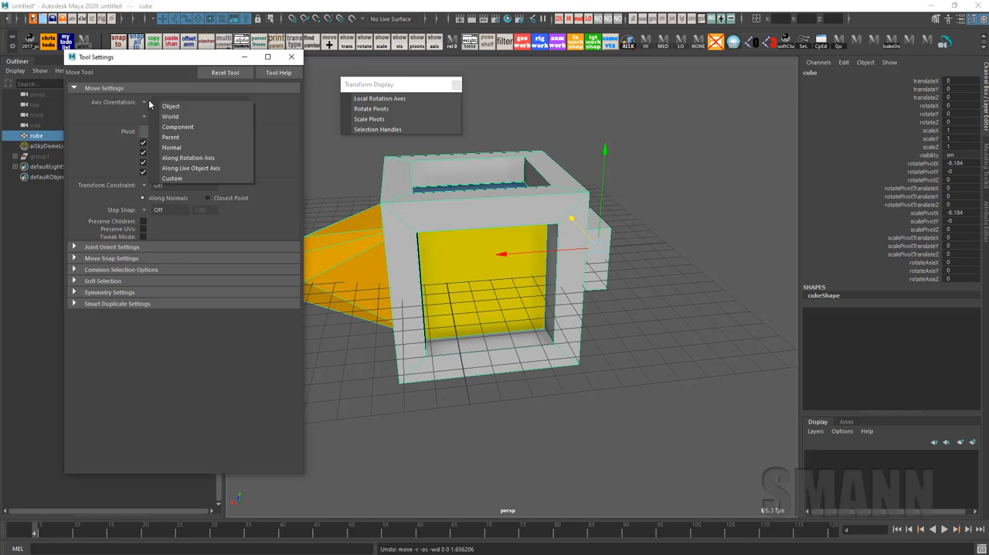
click(193, 178)
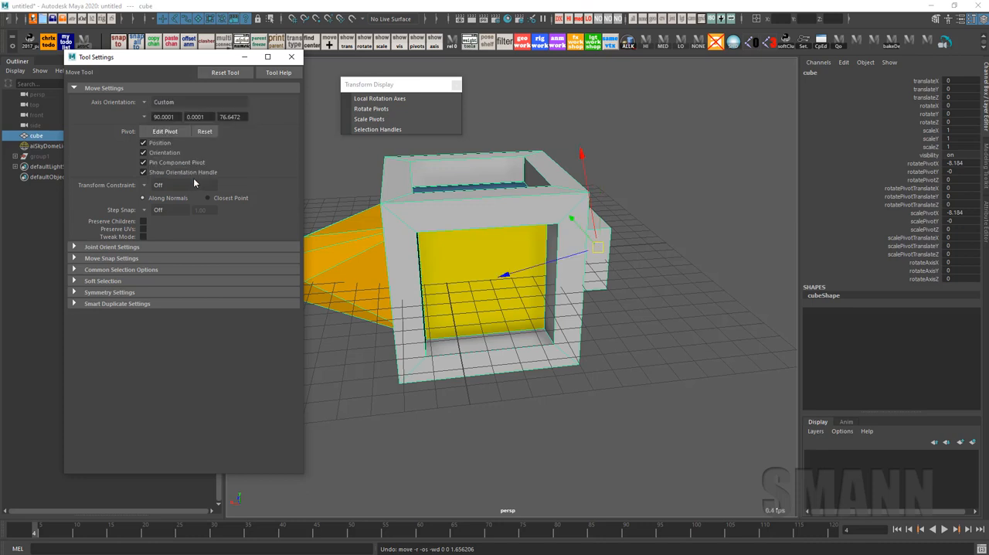
alt+drag(606, 275, 659, 276)
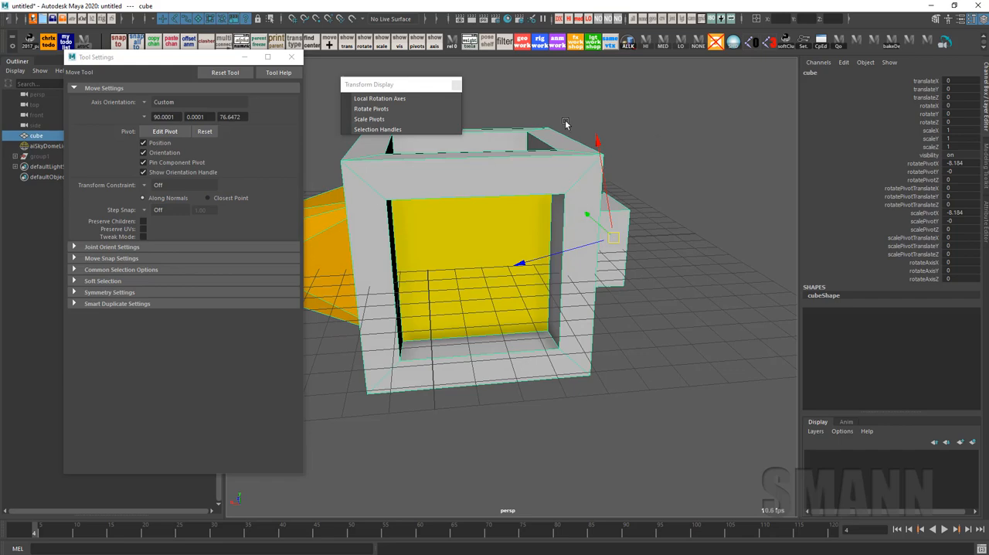
alt+drag(567, 126, 650, 226)
key(ctrl+z)
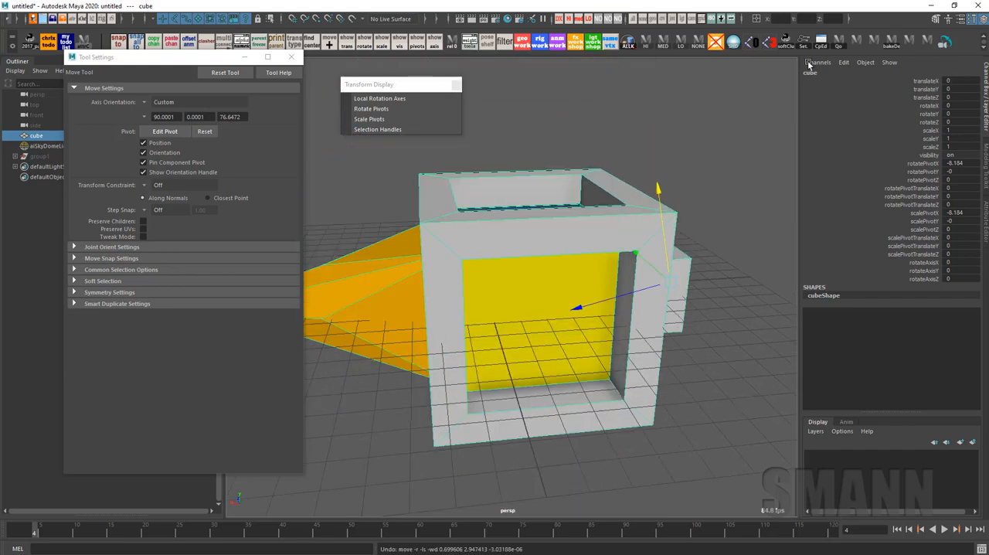
drag(576, 312, 636, 254)
key(ctrl+z)
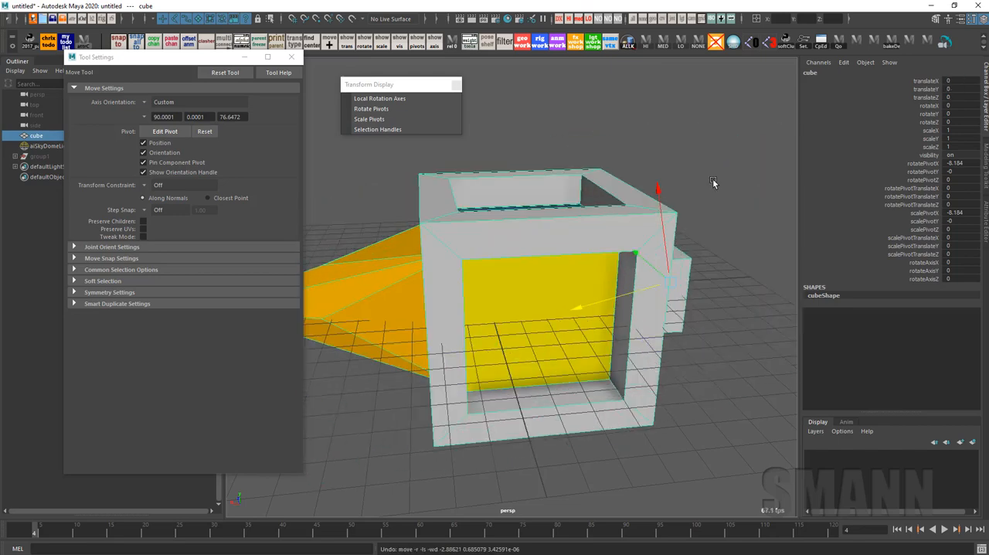
Rotate the cube to about -61 degrees around Y with the Rotate tool, and undo the further trial rotations
alt+middle_drag(687, 240, 630, 217)
key(e)
click(673, 178)
drag(674, 178, 628, 163)
drag(722, 177, 651, 145)
alt+middle_drag(722, 285, 694, 269)
drag(694, 269, 655, 244)
key(ctrl+z)
key(ctrl+z)
key(ctrl+z)
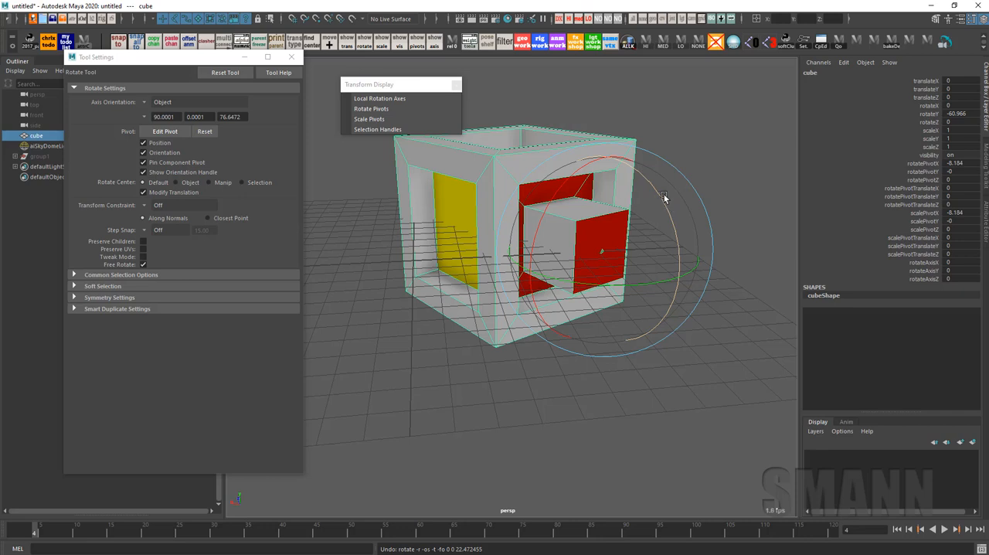
Try rotating the cube around its object-space Z axis, and undo the rotation
drag(657, 192, 704, 332)
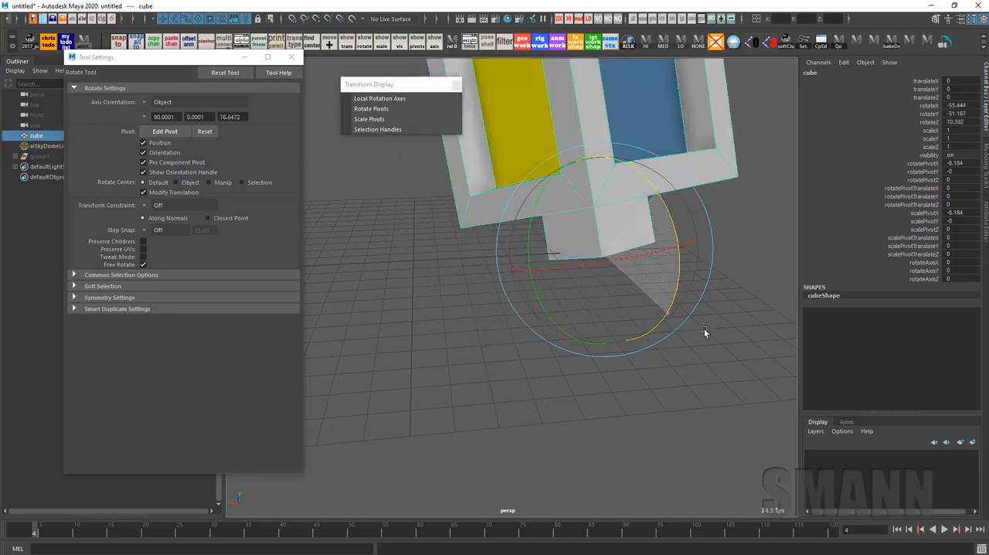
key(ctrl+z)
key(ctrl+z)
key(ctrl+z)
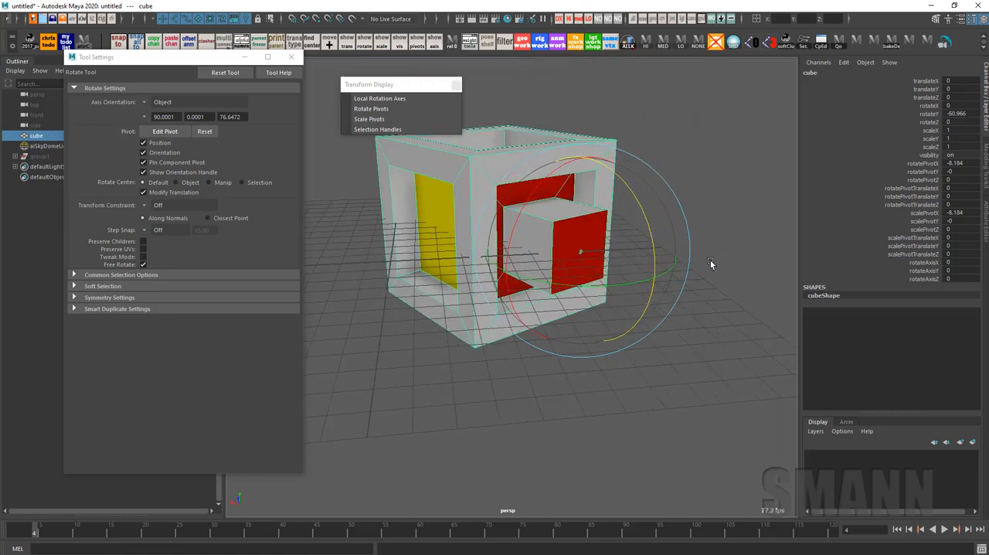
Set the Rotate tool's axis orientation to Gimbal and rotate the cube around Y to about -36 degrees
mouse_move(710, 260)
alt+mouse_down()
mouse_move(701, 261)
mouse_move(712, 263)
alt+mouse_up()
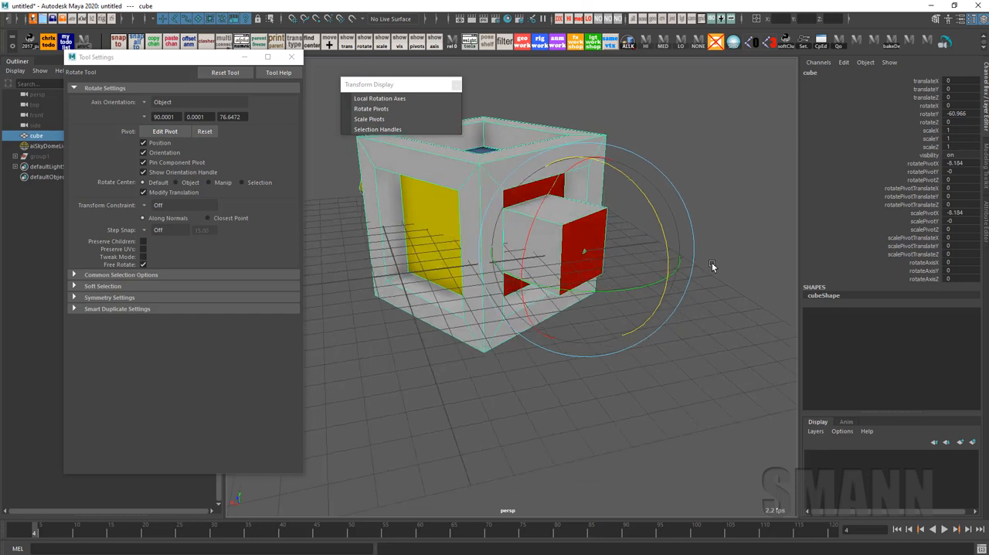
alt+drag(701, 251, 669, 277)
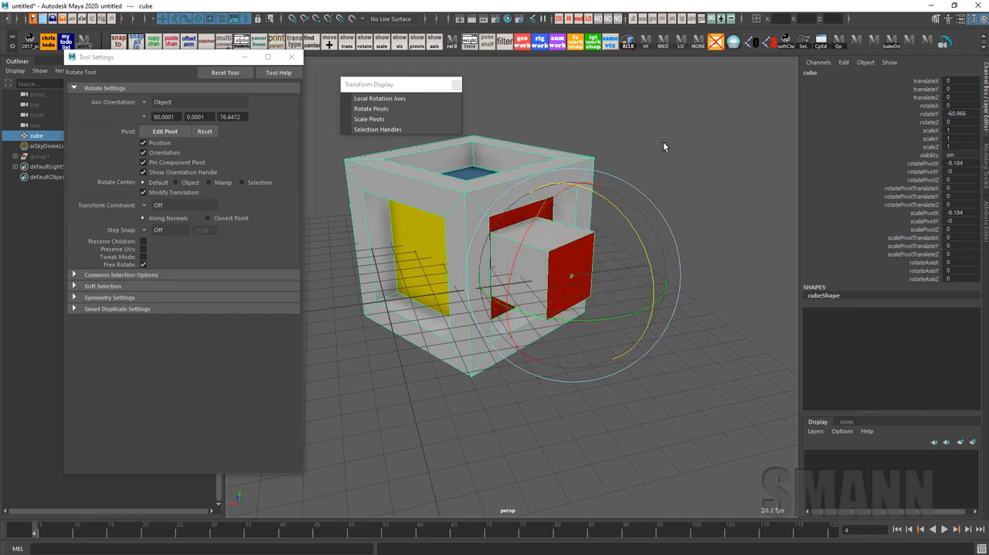
drag(663, 145, 704, 220)
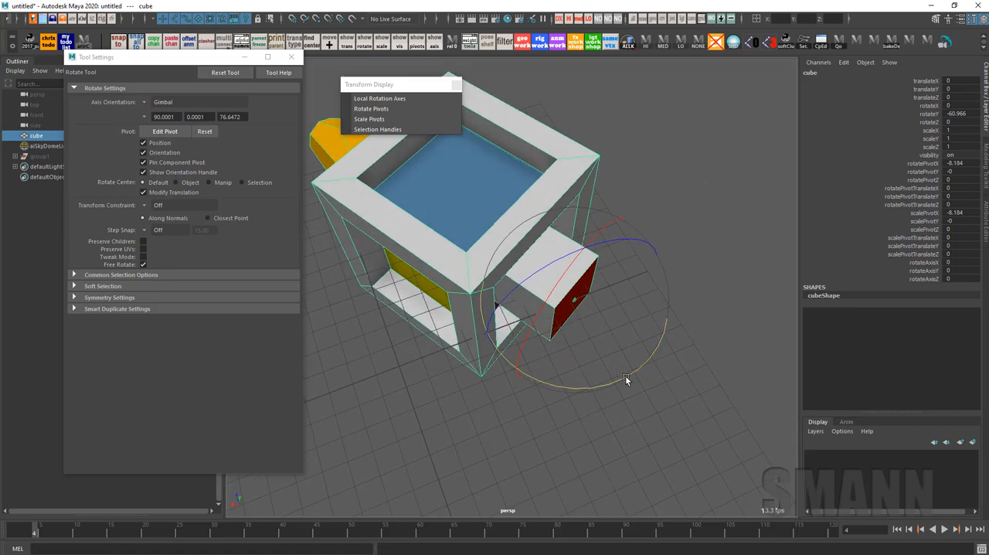
drag(624, 375, 695, 179)
Switch to the Move tool and set the cube's translateZ and rotate X, Y and Z channels to 0
key(w)
drag(693, 136, 547, 73)
alt+drag(674, 323, 645, 283)
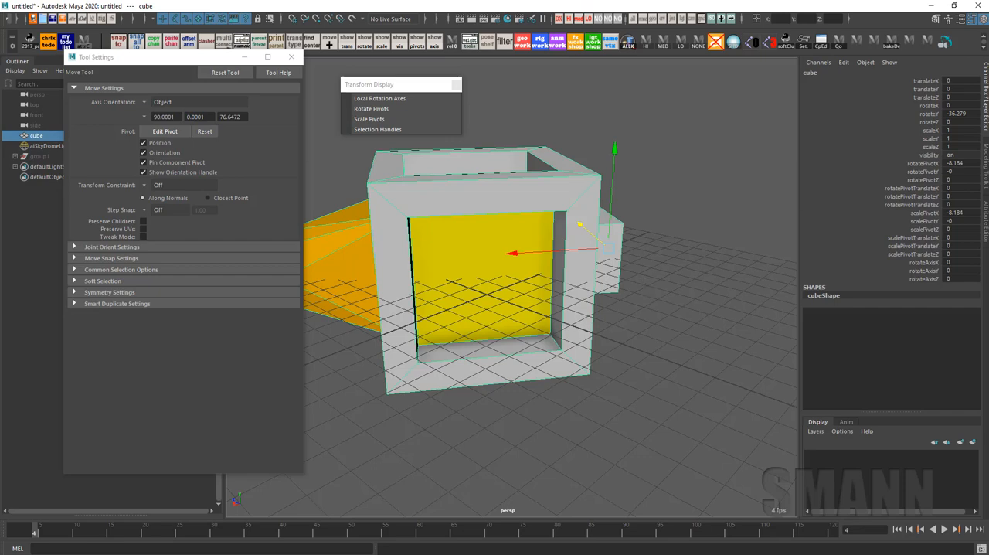
drag(965, 97, 965, 124)
text(0)
key(Return)
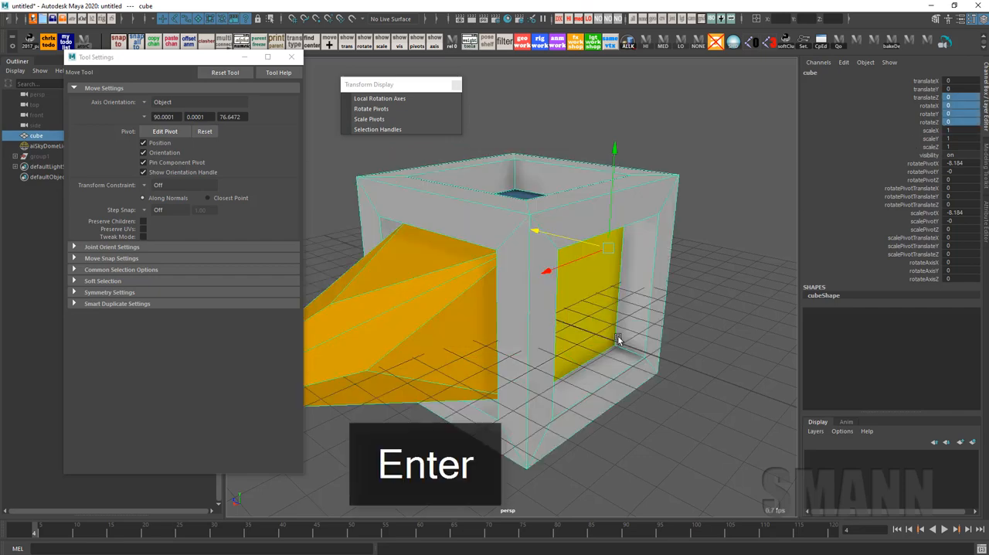
Move the cube's pivot along X back to 0 at the cube's center
scroll(618, 339, down, 5)
alt+drag(695, 340, 616, 342)
alt+drag(730, 329, 737, 367)
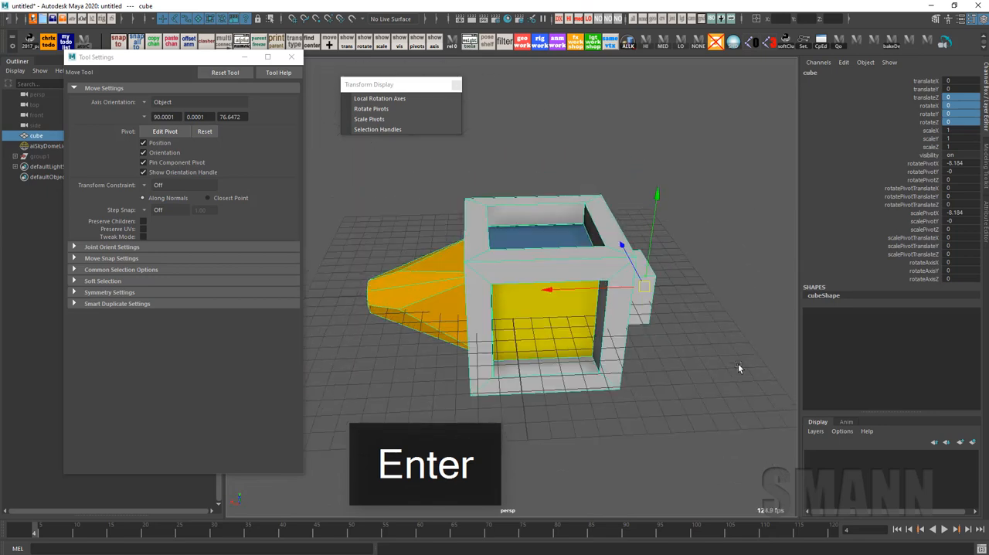
alt+drag(738, 367, 682, 363)
alt+right_drag(682, 362, 722, 375)
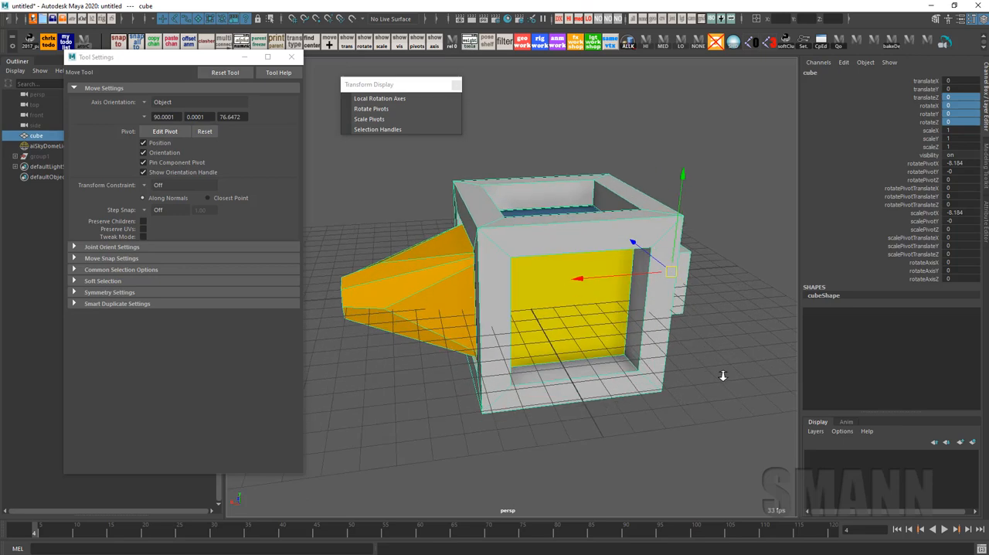
alt+drag(674, 328, 687, 326)
key(d)
click(610, 296)
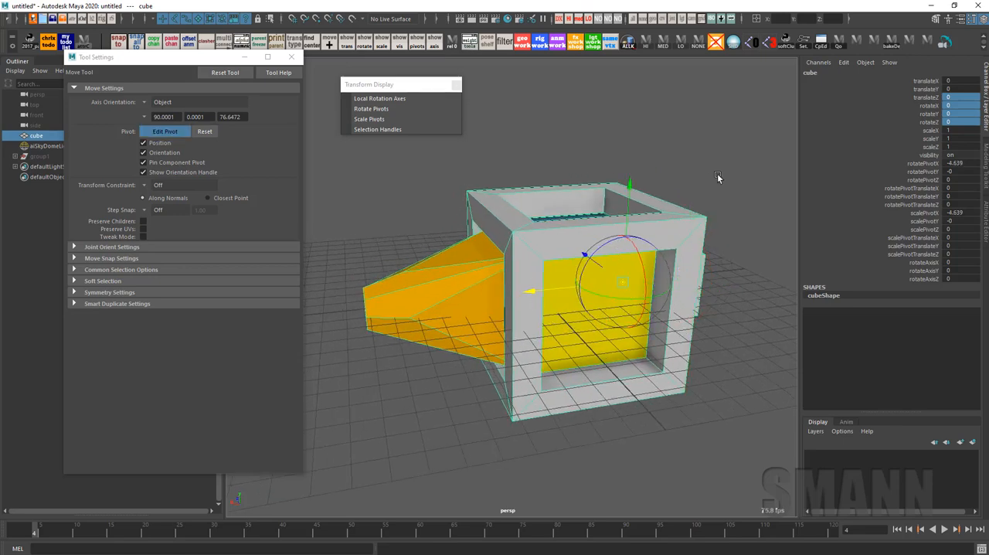
right_drag(717, 173, 717, 218)
mouse_move(756, 293)
alt+mouse_down()
mouse_move(738, 279)
mouse_move(746, 284)
alt+mouse_up()
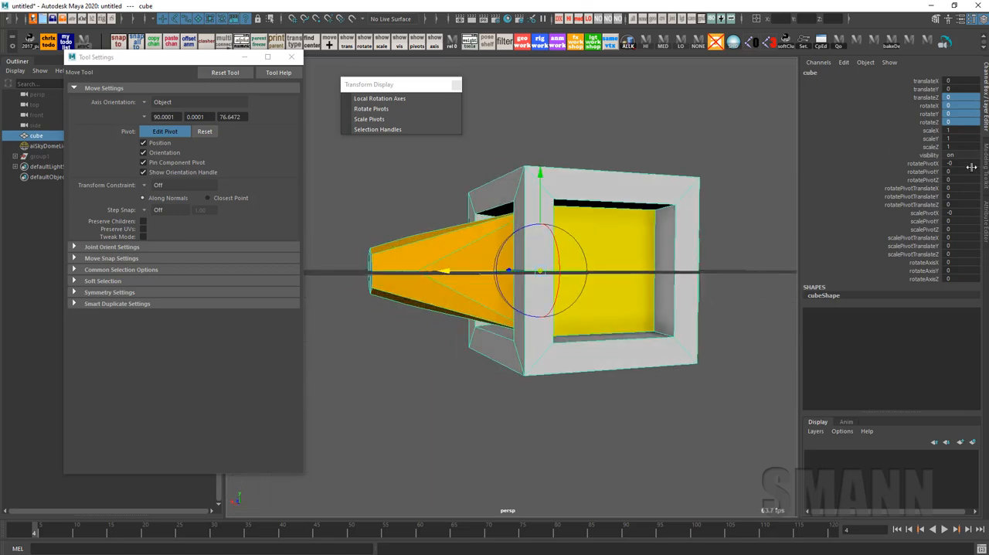
Select the end vertices of the small box protruding from the cube and pull them far outward along X
alt+drag(593, 309, 693, 325)
click(693, 325)
click(639, 269)
right_drag(640, 268, 612, 194)
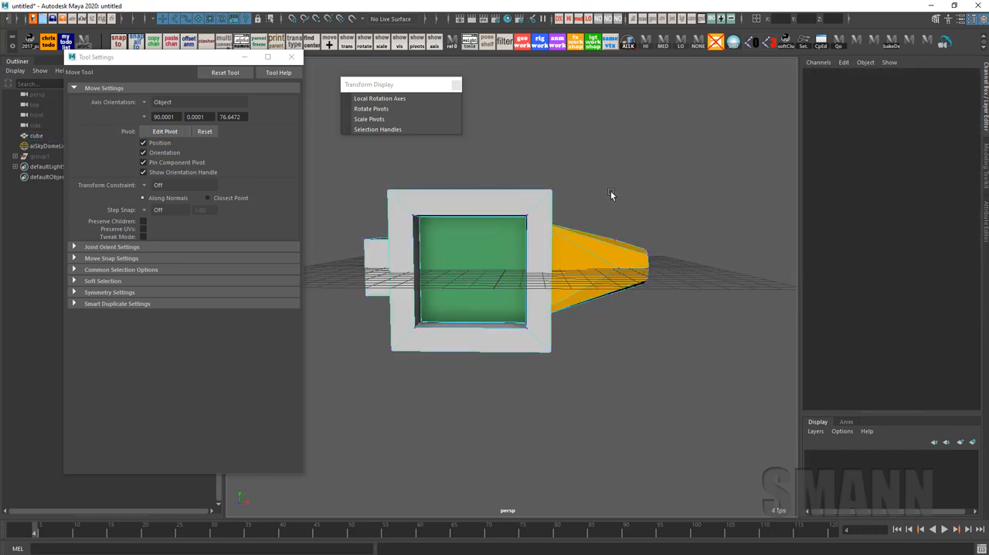
alt+middle_drag(484, 270, 604, 273)
drag(466, 192, 483, 339)
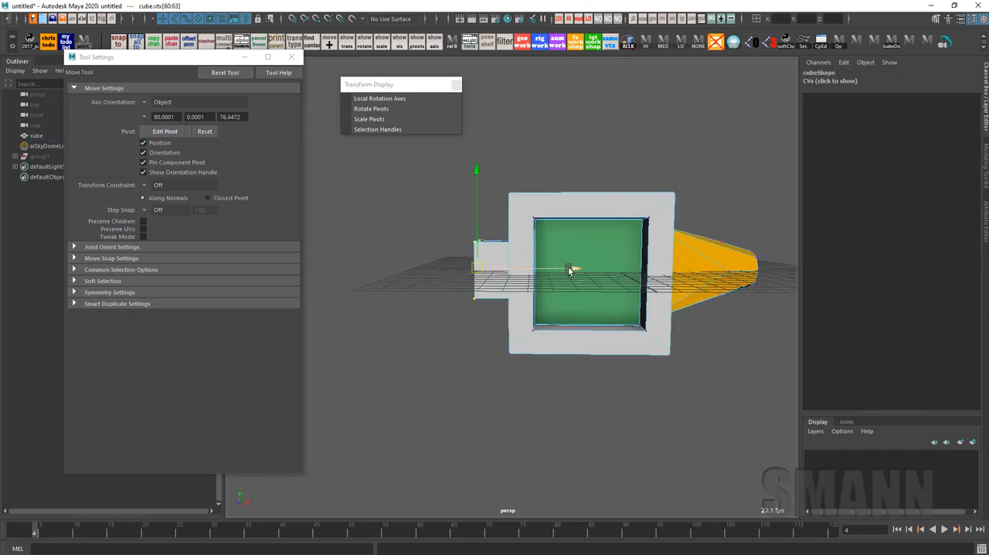
drag(571, 268, 277, 268)
alt+right_drag(587, 352, 533, 329)
alt+middle_drag(534, 330, 562, 334)
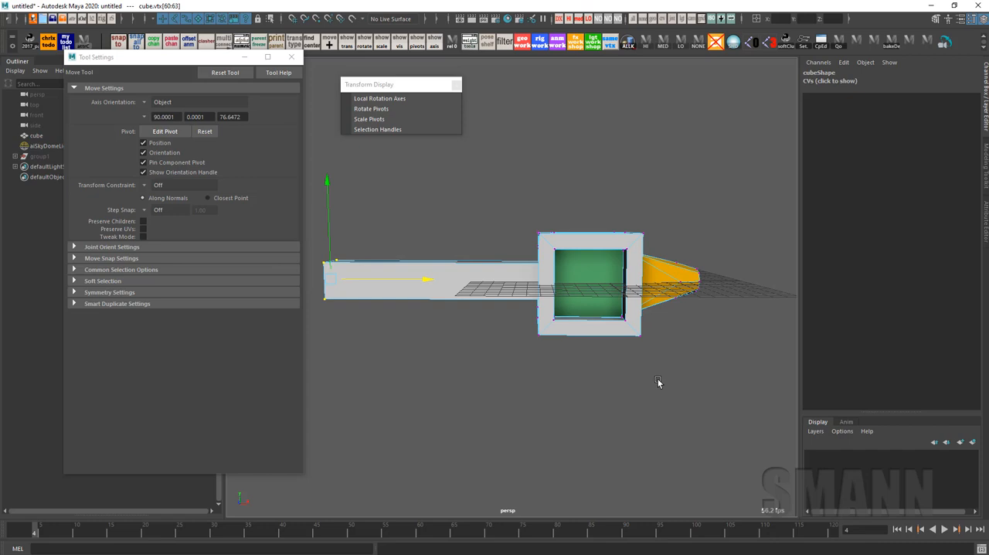
Return the cube to object selection and move its pivot along X to about -8.5, inside the lengthened box
key(F8)
click(657, 378)
click(656, 295)
alt+middle_drag(666, 319, 641, 328)
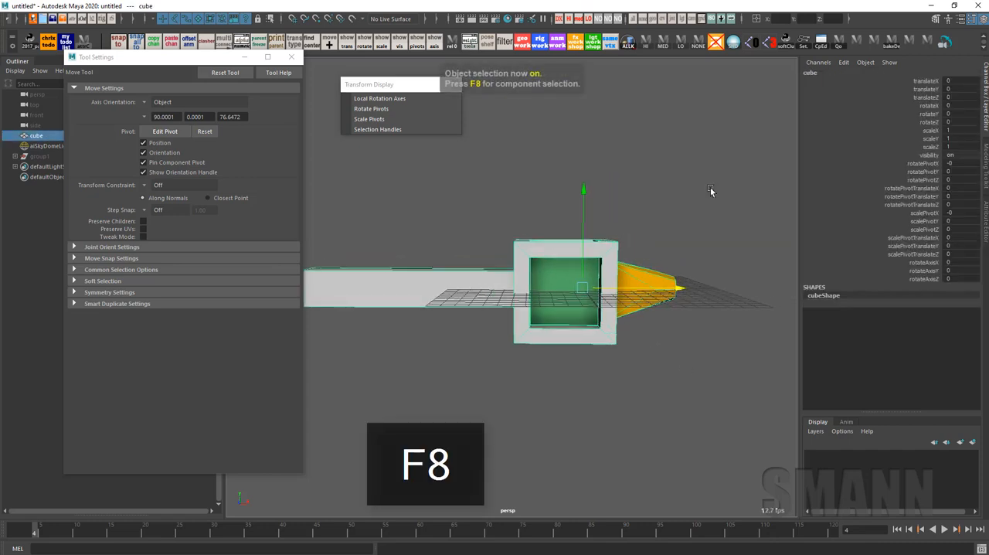
key(d)
drag(704, 176, 693, 252)
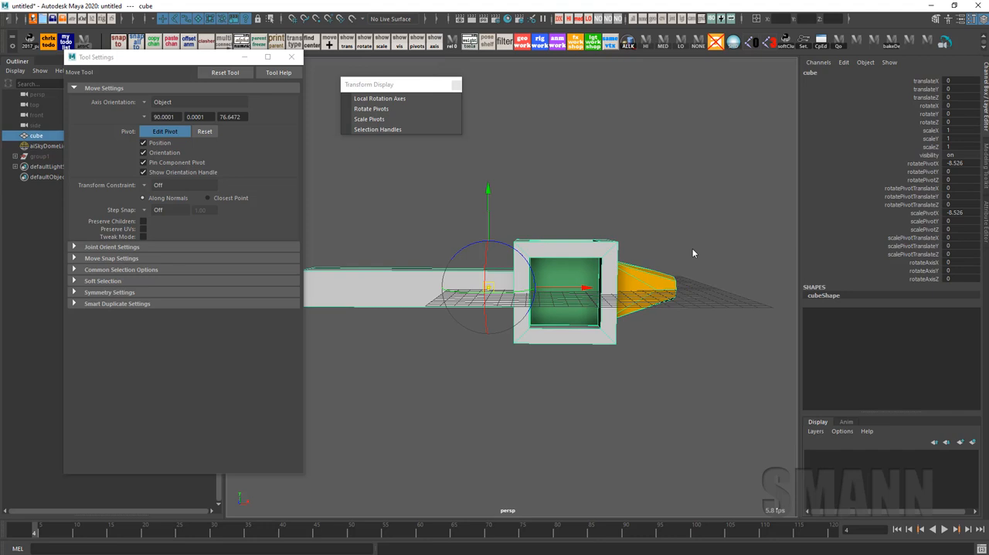
alt+drag(692, 248, 695, 190)
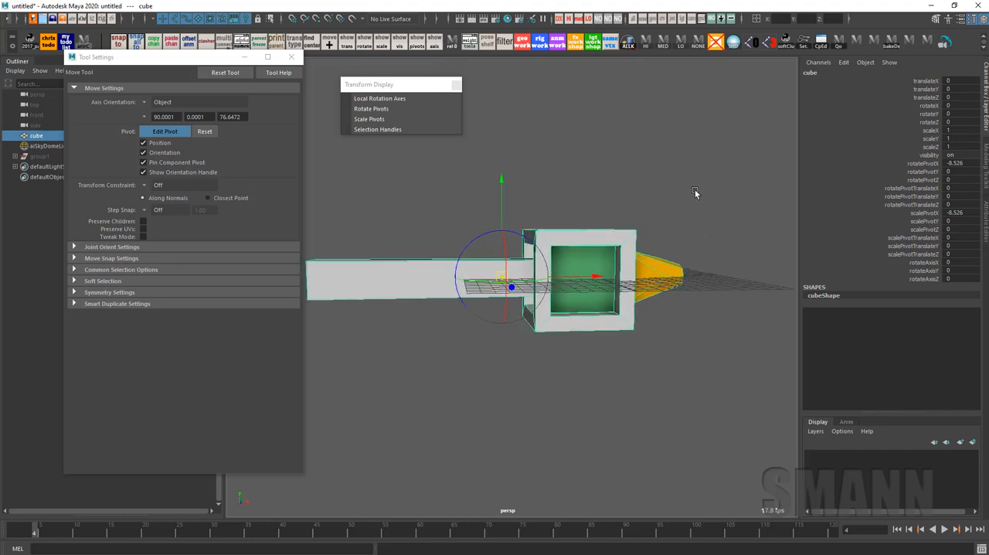
key(Insert)
Select the end vertices of the lengthened box and pull them back along X until it is a short stub beside the cube
key(space)
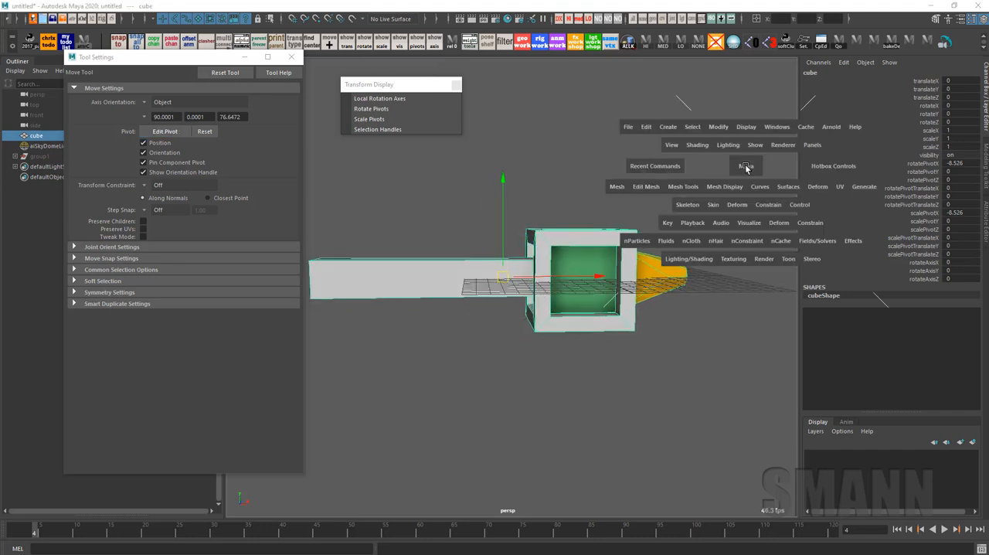
drag(504, 159, 504, 185)
alt+middle_drag(701, 333, 740, 328)
right_drag(760, 162, 554, 178)
drag(332, 218, 386, 317)
drag(448, 274, 640, 281)
alt+drag(664, 320, 697, 329)
alt+right_drag(697, 329, 755, 340)
key(F8)
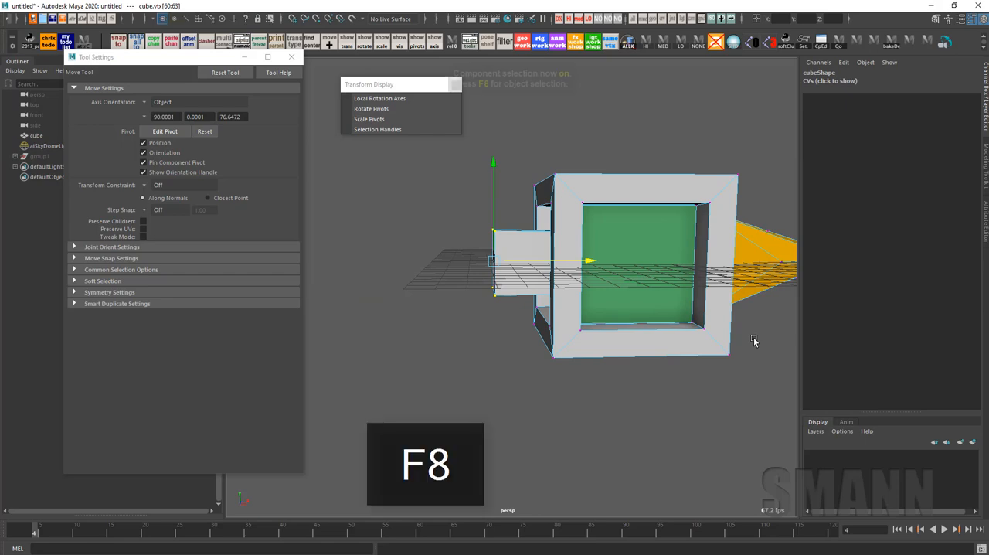
Return the cube to object selection and move its pivot along X to about -0.26
key(F8)
alt+drag(759, 353, 726, 349)
alt+middle_drag(726, 349, 618, 379)
click(662, 156)
drag(493, 184, 558, 272)
right_click(673, 134)
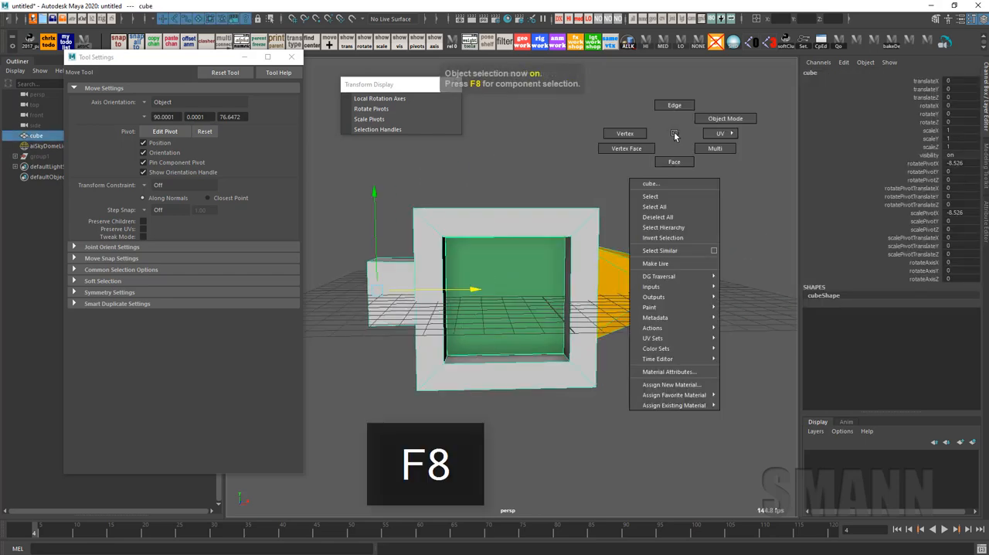
key(d)
right_drag(691, 147, 694, 182)
alt+drag(702, 224, 680, 223)
alt+middle_drag(680, 223, 680, 129)
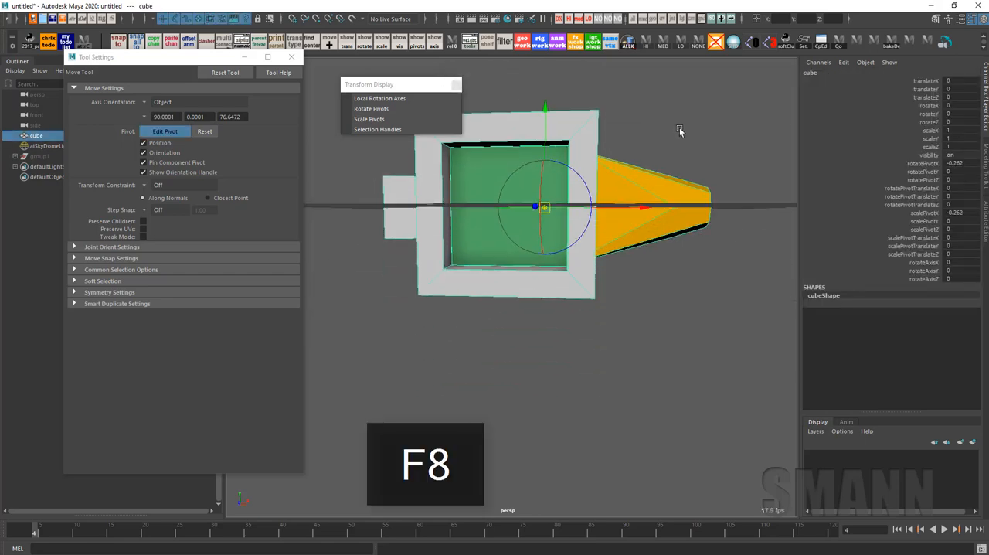
alt+drag(679, 131, 682, 177)
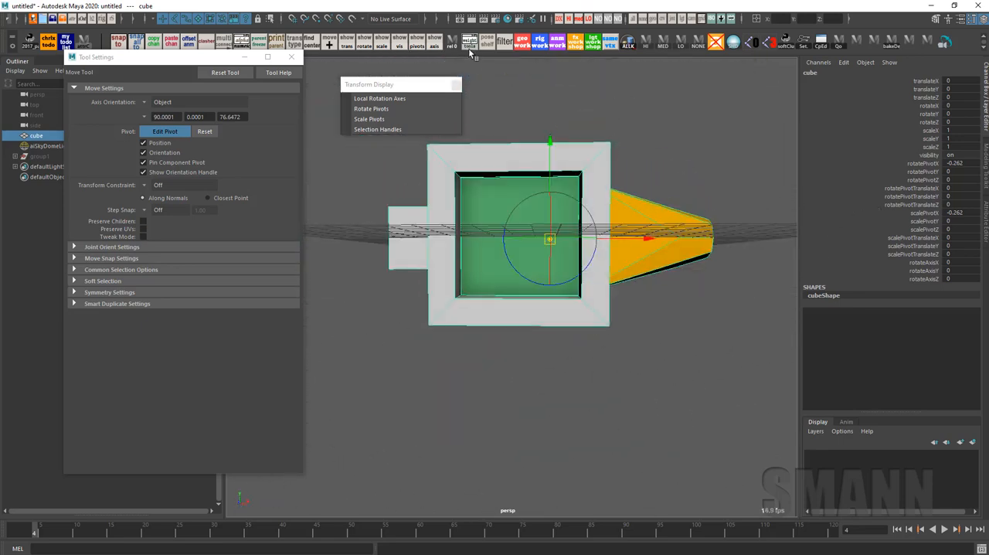
Select all the cube's vertices and create a locator at their center with findCenter unWeighted
drag(400, 86, 379, 72)
alt+drag(642, 129, 641, 124)
key(w)
drag(637, 84, 414, 443)
alt+drag(586, 336, 603, 348)
ctrl+shift+right_drag(580, 292, 575, 287)
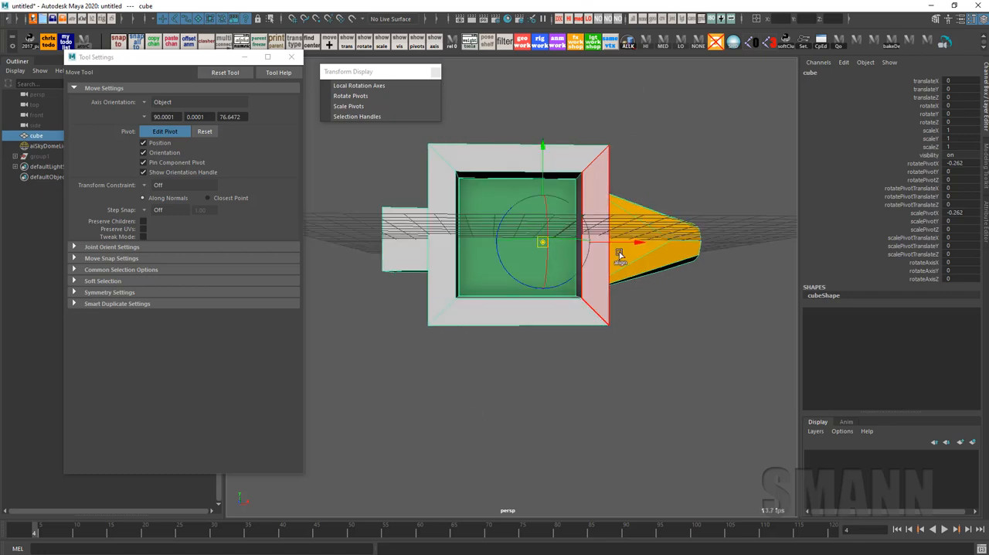
key(F9)
drag(631, 85, 415, 425)
alt+drag(500, 380, 525, 438)
alt+drag(515, 416, 672, 317)
key(space)
drag(412, 272, 336, 248)
click(192, 117)
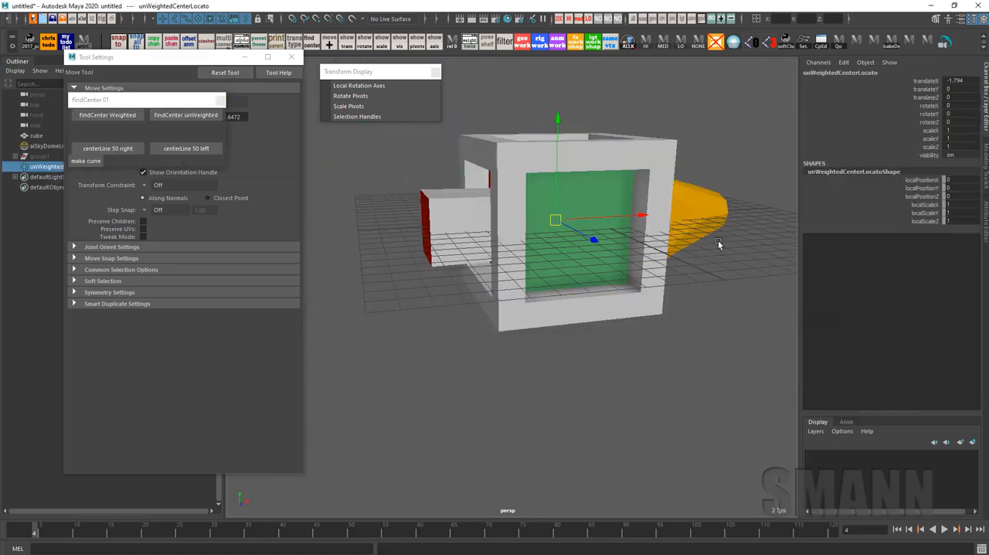
With X-ray shading on and polygons temporarily hidden, snap the cube's pivot to the center locator at about X -1.79
key(alt+x)
alt+drag(717, 239, 691, 371)
click(644, 256)
alt+drag(680, 306, 683, 286)
key(d)
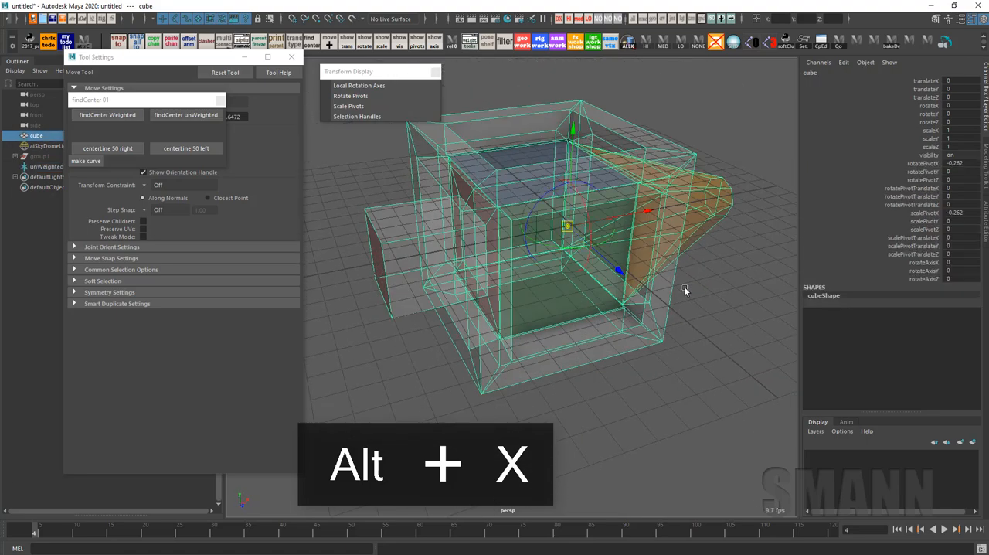
click(652, 19)
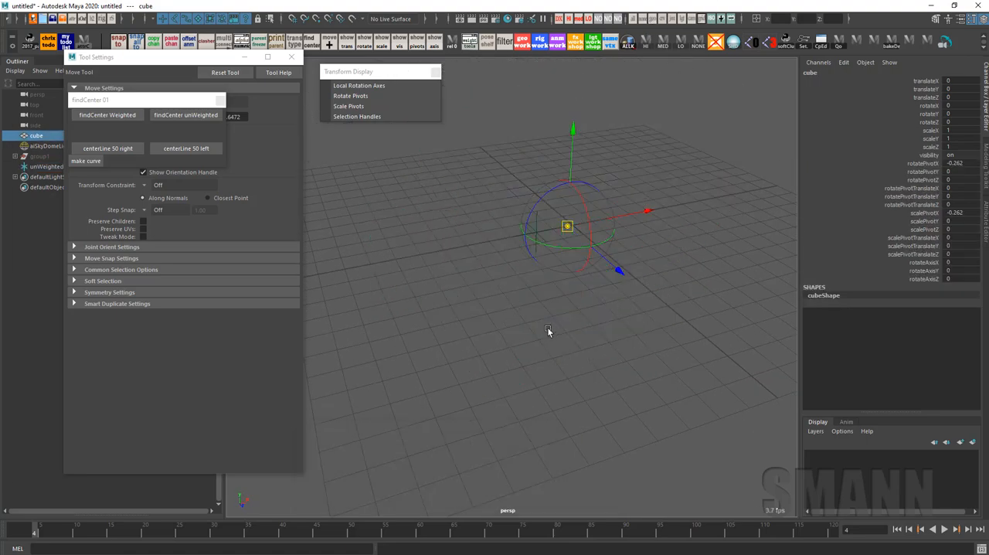
middle_drag(556, 291, 520, 268)
key(Insert)
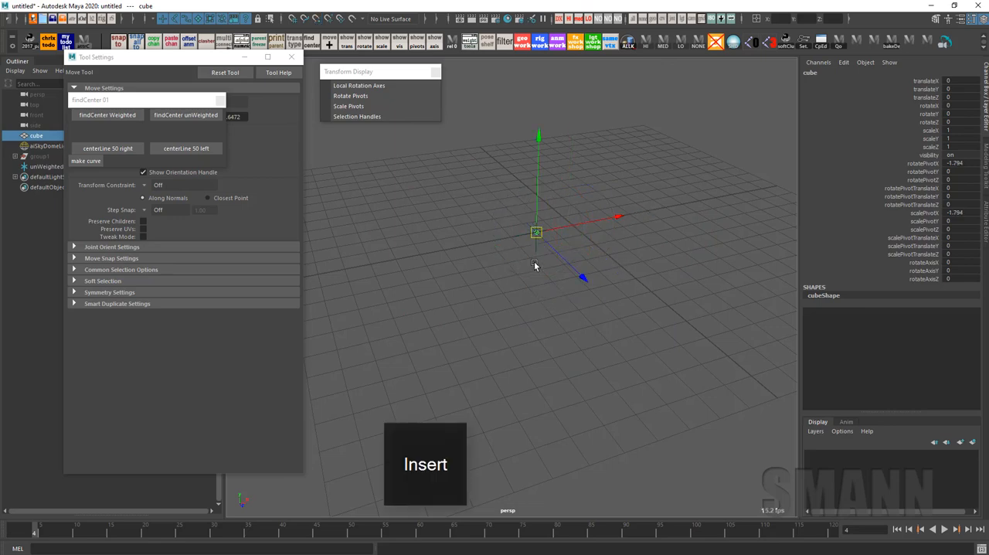
click(638, 18)
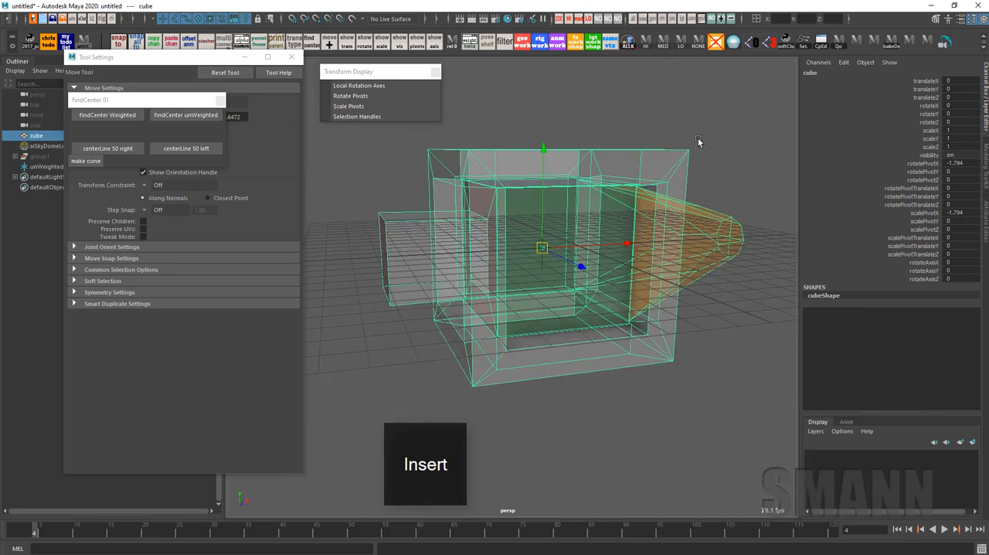
Close the findCenter window and turn off X-ray shading for the cube
alt+middle_drag(677, 207, 691, 234)
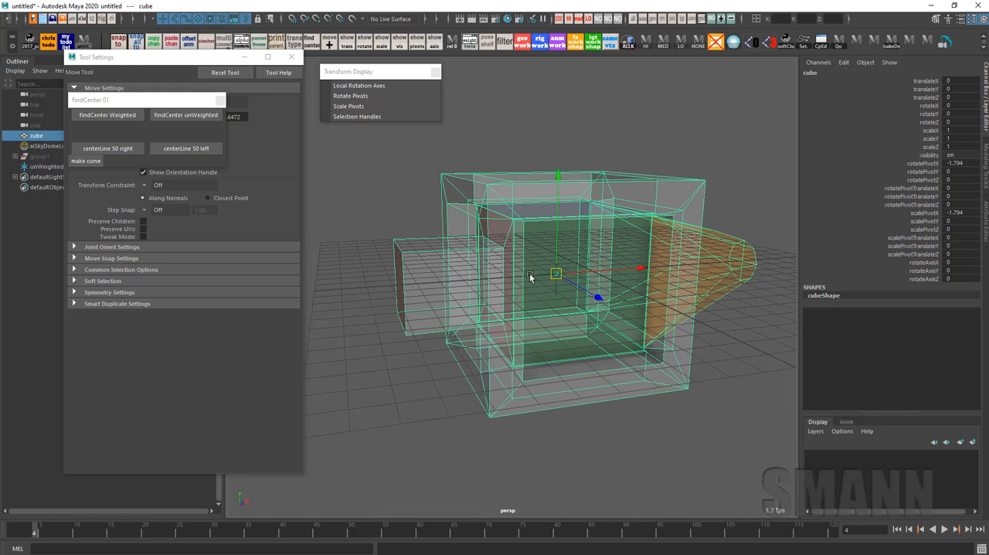
alt+middle_drag(533, 277, 537, 277)
click(220, 100)
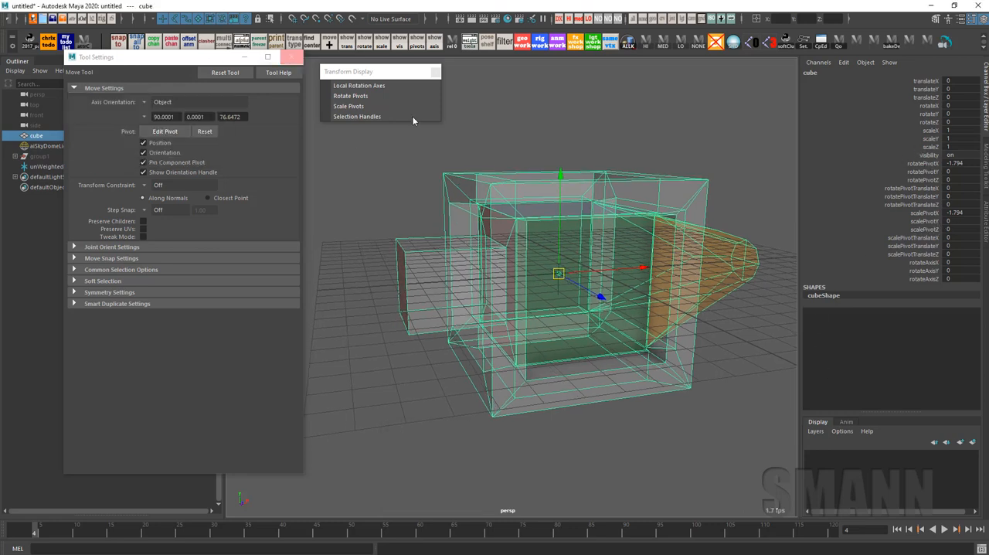
alt+middle_drag(739, 120, 720, 130)
key(Insert)
key(Insert)
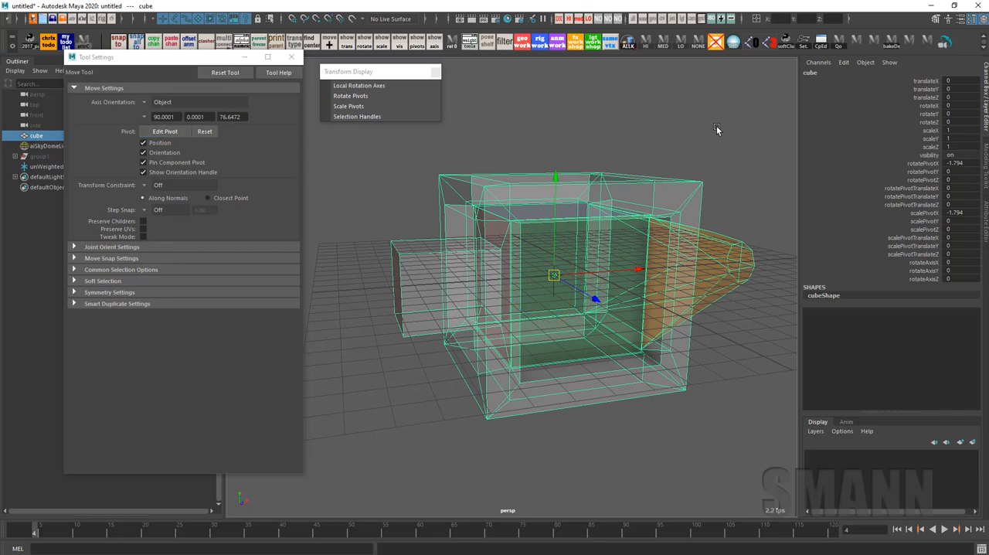
alt+drag(747, 146, 723, 159)
key(alt+x)
alt+right_drag(759, 168, 631, 149)
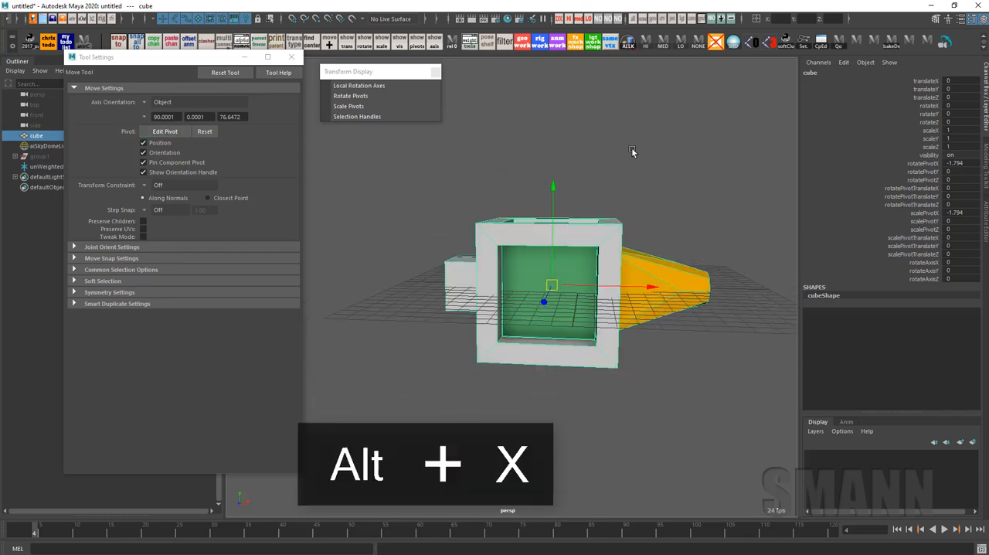
Switch to the Rotate tool and set its axis orientation to Object
alt+right_drag(685, 299, 620, 287)
key(e)
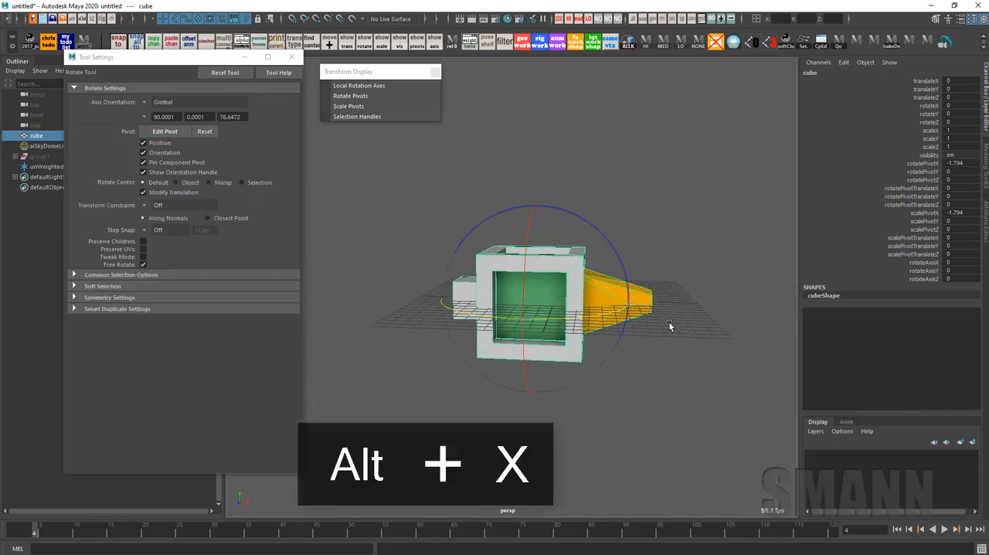
alt+drag(670, 325, 642, 317)
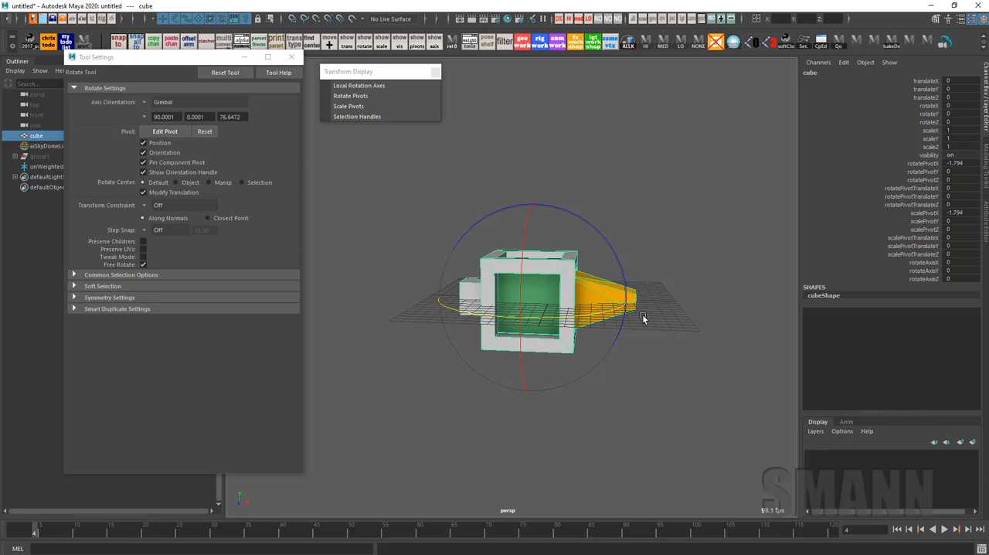
alt+drag(627, 309, 610, 292)
alt+right_drag(610, 292, 625, 310)
key(e)
drag(647, 282, 593, 236)
alt+right_drag(594, 236, 629, 258)
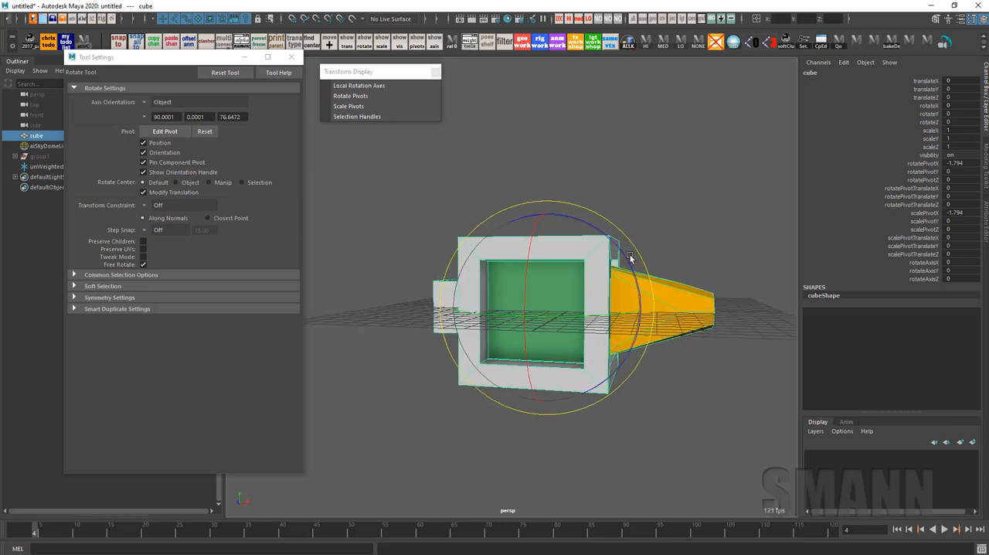
Rotate the cube freely to about X 69.8, Y -35.2, Z -58.5
alt+drag(630, 258, 578, 345)
key(w)
alt+right_drag(728, 322, 657, 339)
key(e)
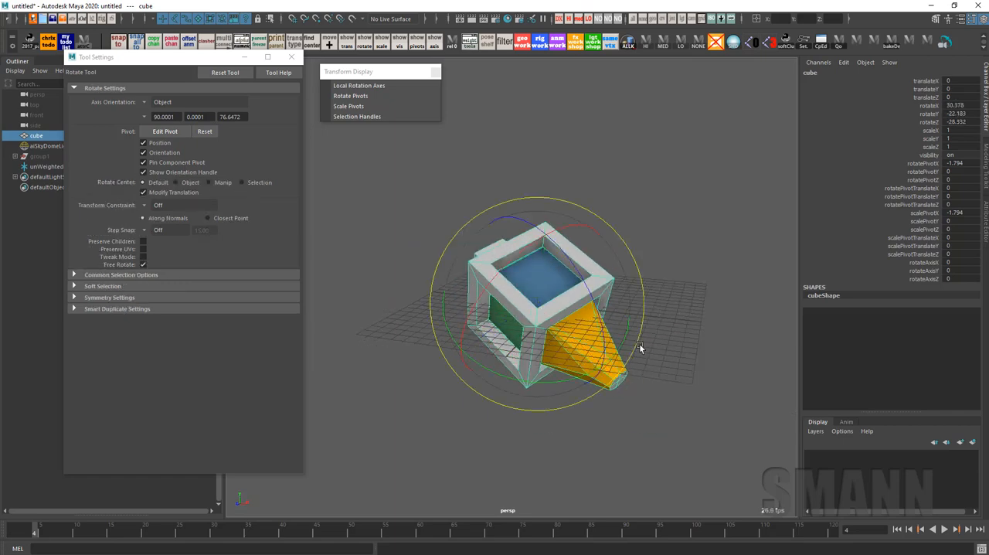
drag(569, 322, 574, 348)
Move the cube up and away from the grid to about X 12.8, Y 17.7, Z -10.2
key(w)
alt+drag(583, 225, 609, 229)
drag(535, 304, 720, 128)
alt+middle_drag(723, 142, 622, 242)
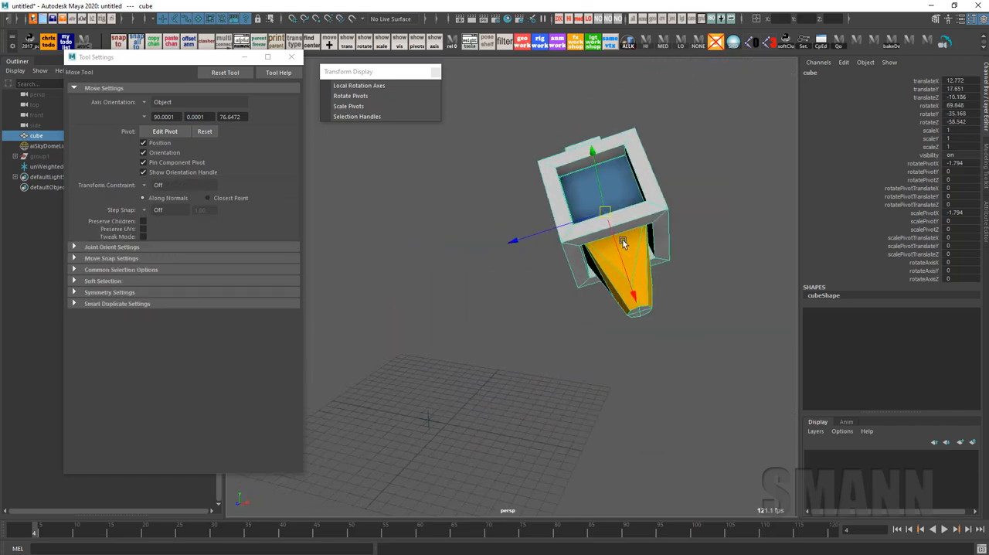
Rotate the lifted cube further to about X 87.5, Y -59.6, Z -25.1
key(e)
alt+drag(623, 243, 626, 202)
drag(610, 197, 560, 361)
key(w)
scroll(560, 361, up, 5)
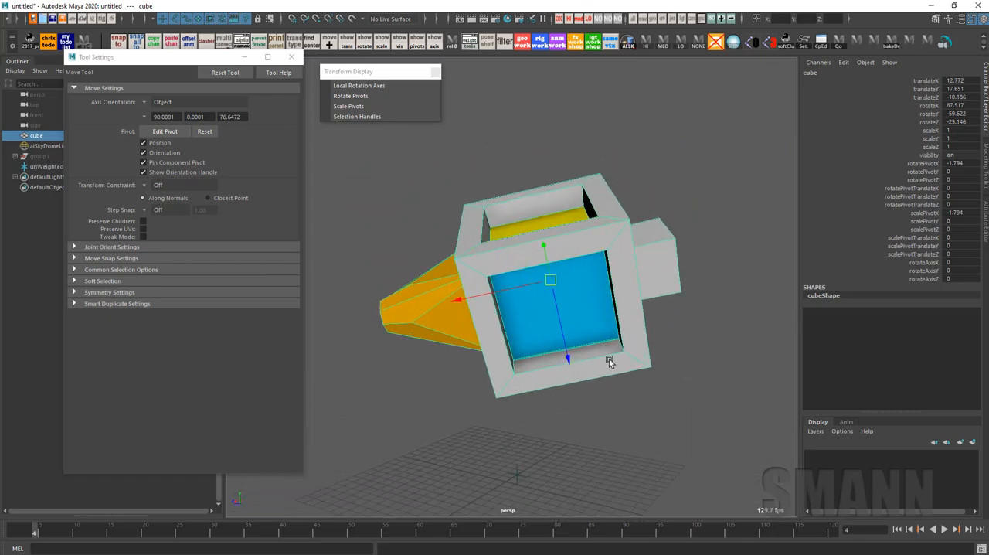
Freeze the cube's translate, rotate and scale transformations
key(space)
drag(447, 216, 510, 216)
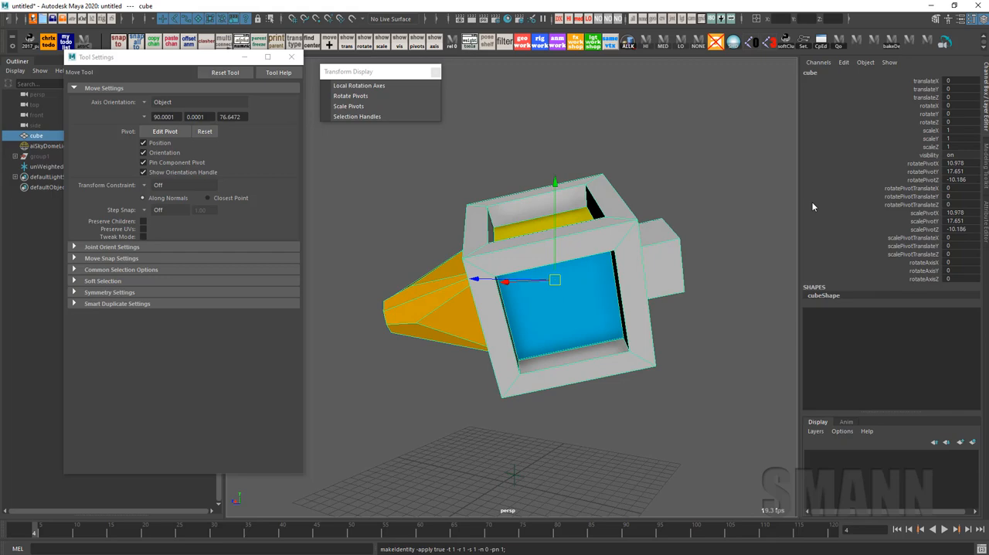
alt+drag(599, 232, 545, 145)
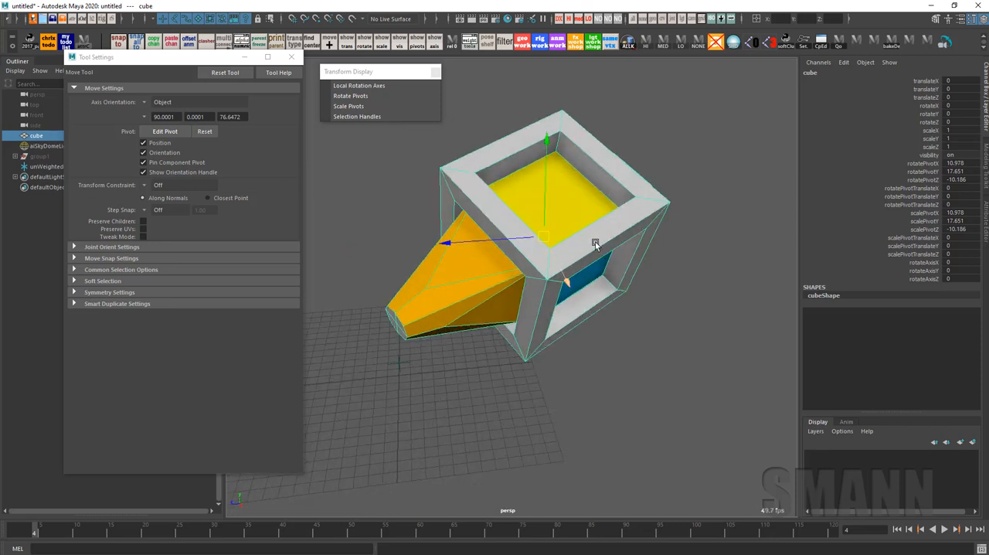
drag(738, 236, 719, 217)
Set the Rotate tool's axis orientation to Gimbal, test-rotate the cube about 30 degrees in X and undo the rotation
key(e)
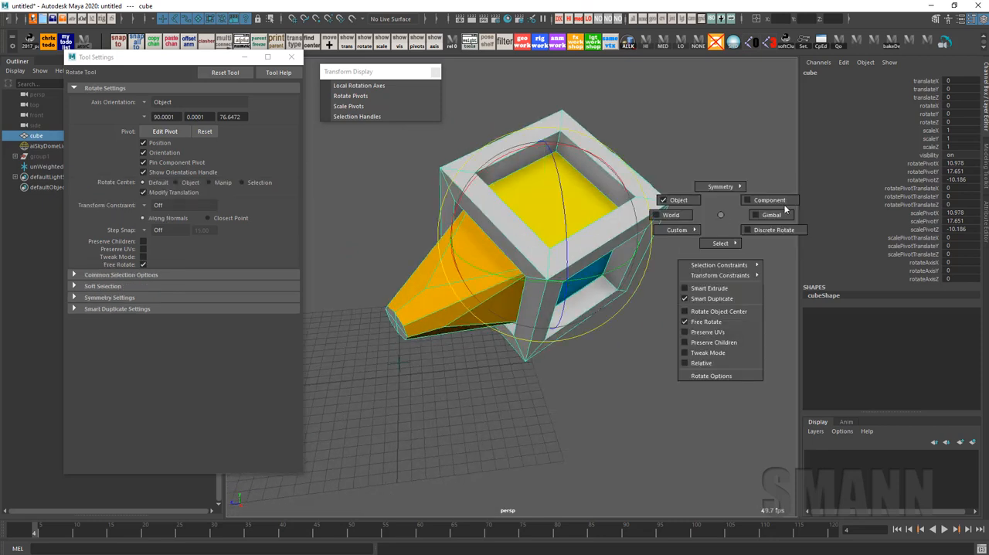
drag(784, 206, 786, 206)
drag(600, 210, 646, 211)
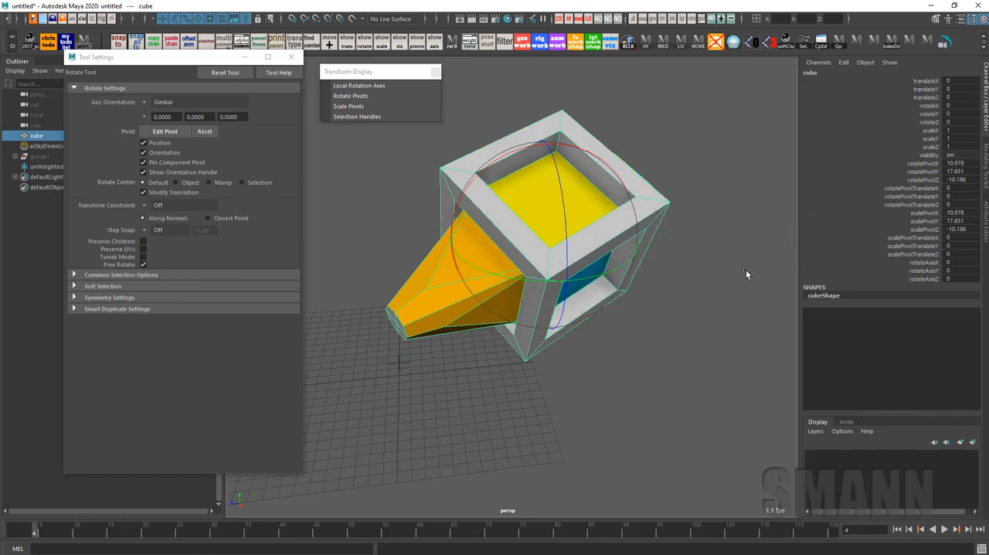
alt+drag(746, 269, 699, 264)
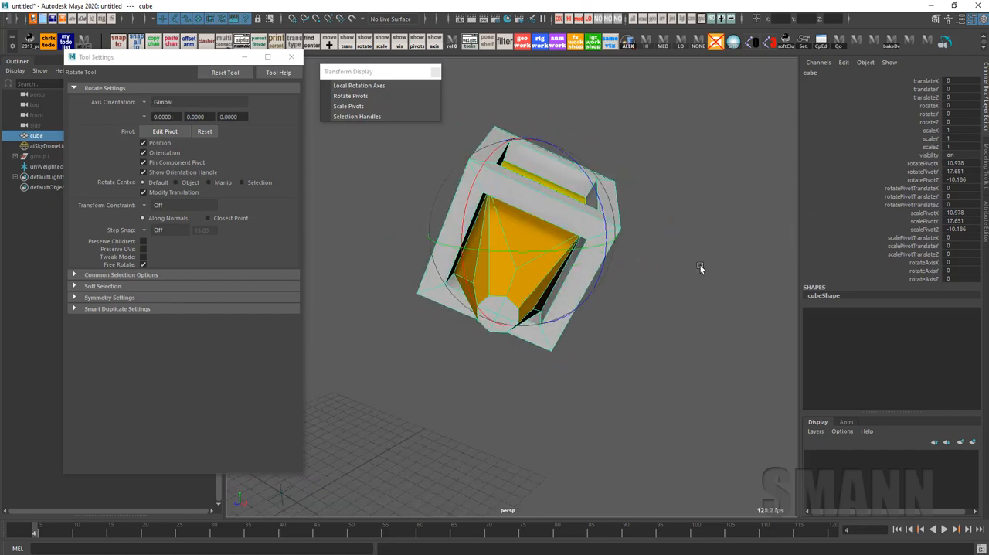
drag(502, 192, 456, 273)
key(ctrl+z)
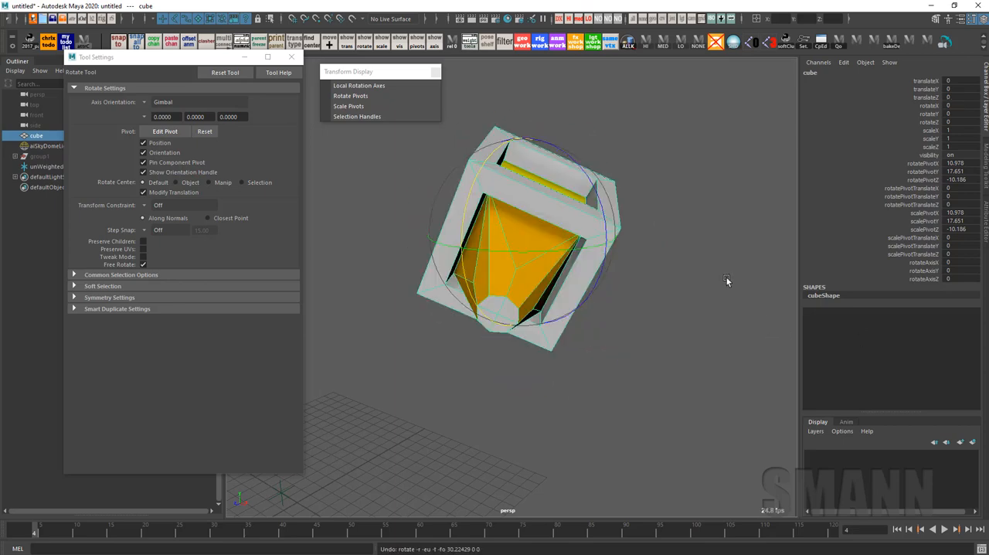
Compare with the Move tool's Object orientation and set the Rotate tool's axis orientation to World
alt+drag(771, 328, 676, 319)
key(w)
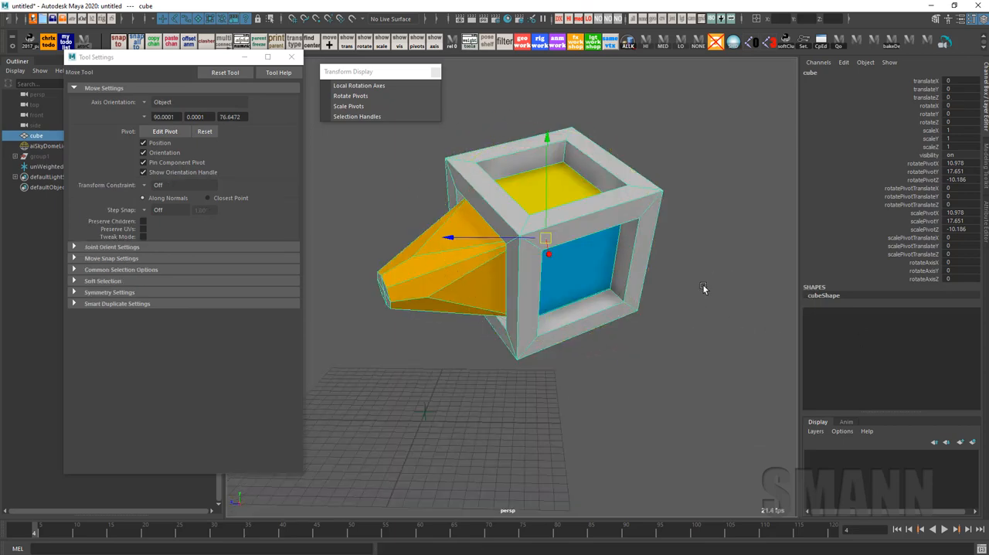
key(e)
right_click(702, 278)
mouse_move(644, 271)
alt+mouse_down()
mouse_move(676, 269)
mouse_move(663, 269)
alt+mouse_up()
key(e)
mouse_move(713, 263)
mouse_down()
mouse_move(666, 268)
mouse_move(745, 274)
mouse_move(722, 278)
mouse_move(713, 261)
mouse_up()
key(e)
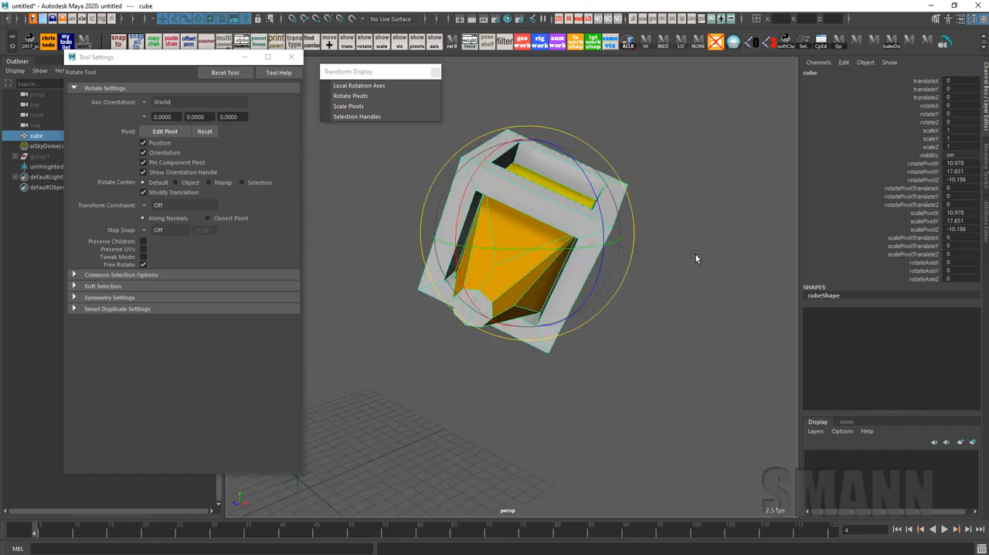
Edit the cube's pivot and align it to the end face of the small protruding box
alt+drag(694, 253, 651, 261)
alt+drag(676, 229, 670, 276)
key(d)
click(581, 190)
alt+drag(736, 259, 620, 277)
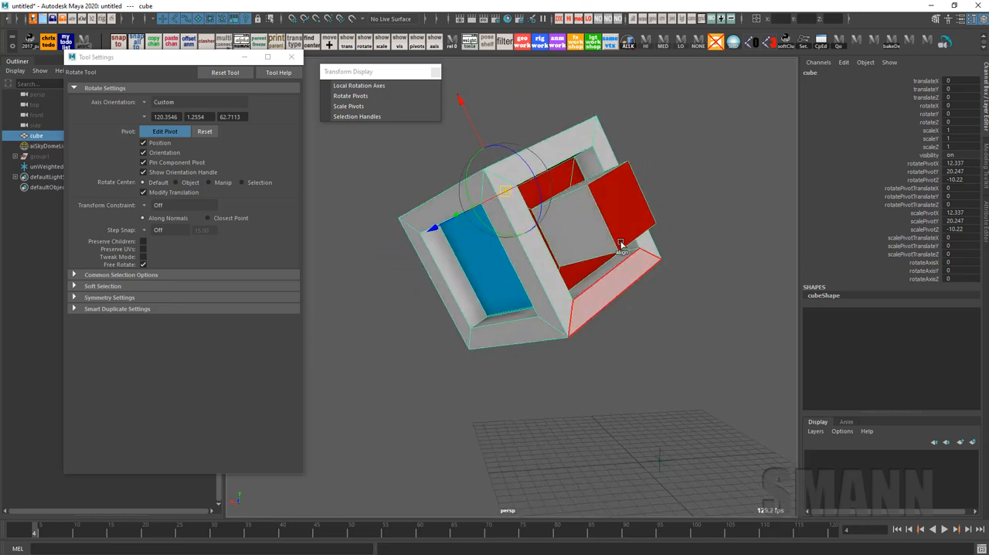
click(618, 206)
Move the realigned pivot along its X axis to about 10.9, 17.7, -10.3 near the cube's center and leave pivot editing
alt+drag(692, 287, 703, 248)
click(648, 220)
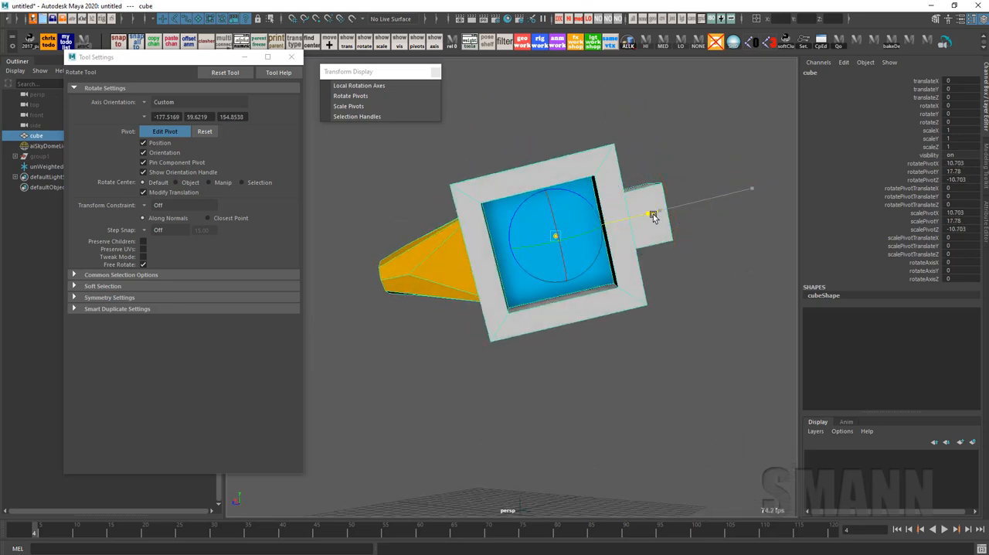
drag(647, 220, 712, 263)
key(Insert)
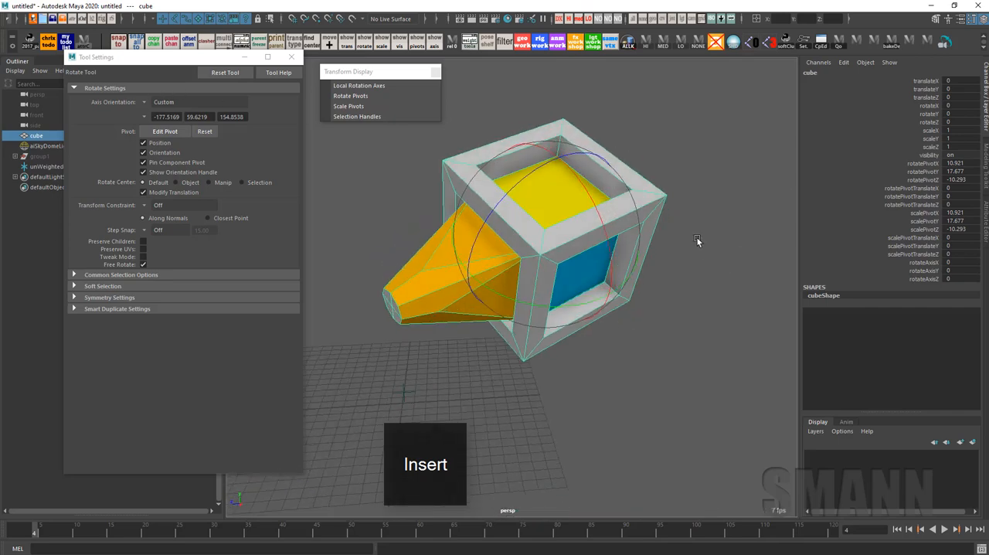
Switch between the Move and Rotate tools to compare their Custom axis orientation values on the realigned pivot
key(w)
alt+drag(696, 236, 726, 262)
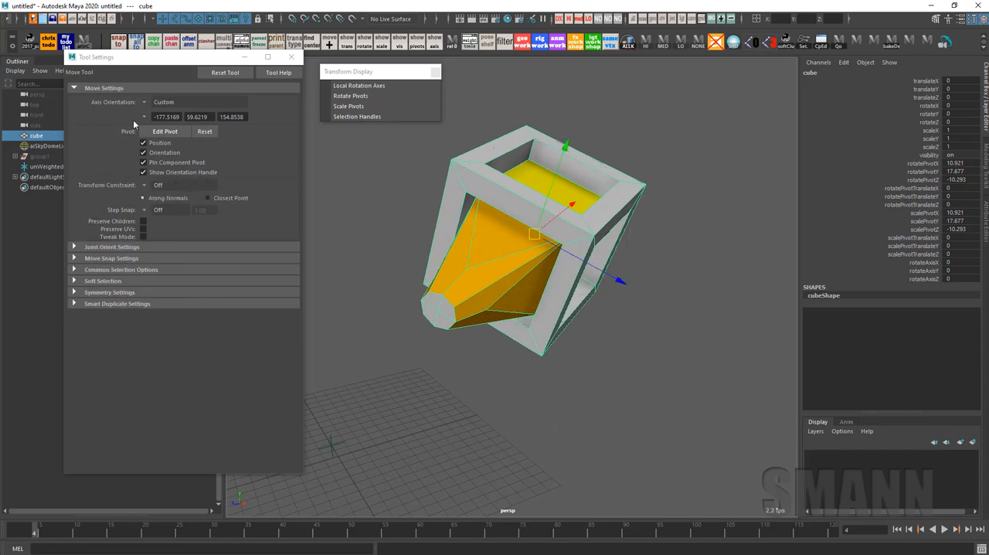
key(e)
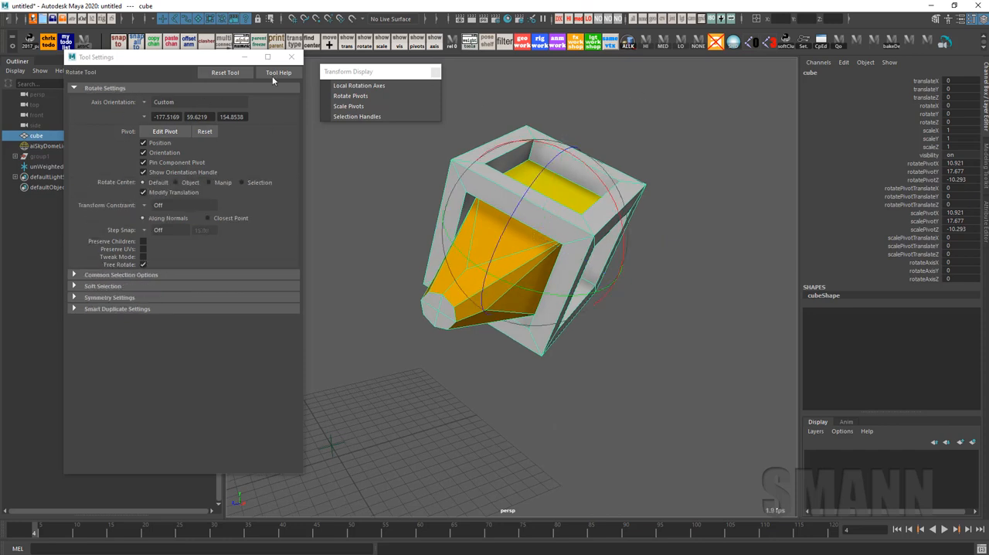
key(w)
key(e)
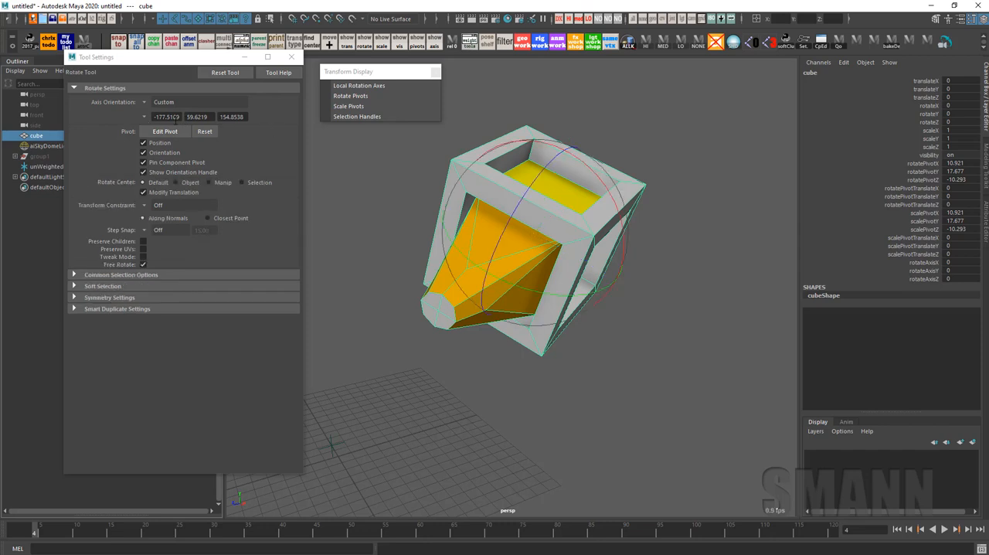
Activate the Move tool and examine the realigned pivot's axes against the cube's blue and orange sides
key(w)
key(e)
key(w)
mouse_move(679, 200)
alt+mouse_down()
mouse_move(694, 182)
mouse_move(667, 213)
mouse_move(676, 214)
alt+mouse_up()
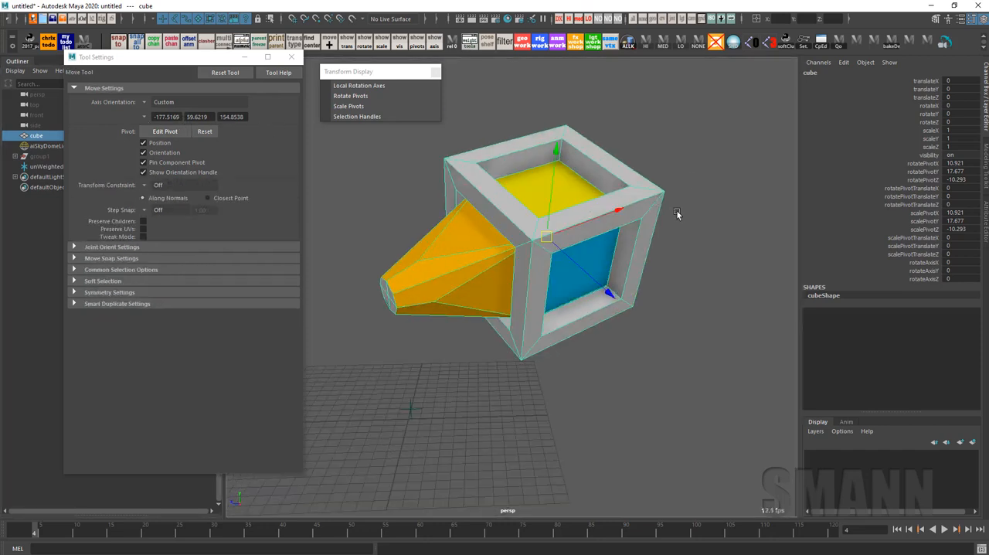
alt+drag(677, 214, 654, 221)
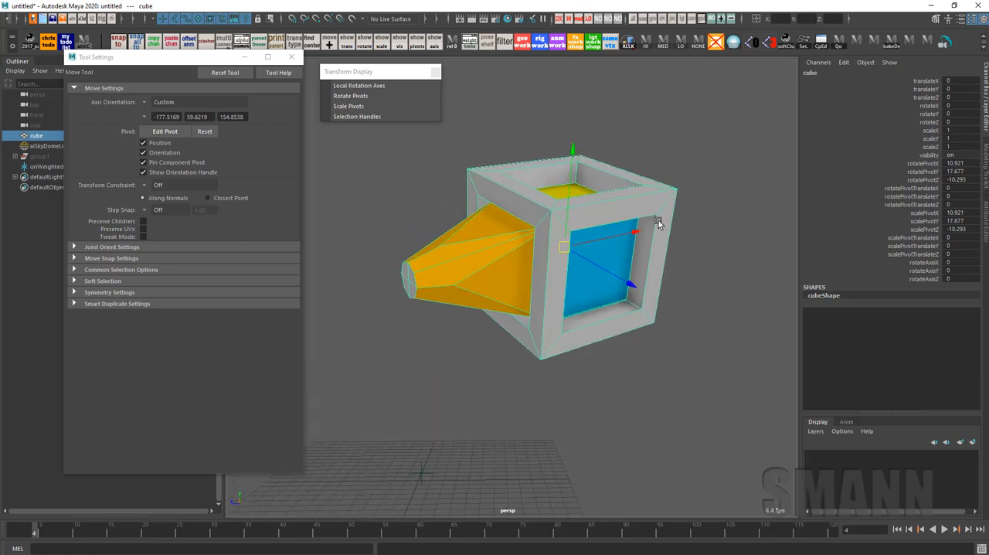
alt+drag(642, 177, 616, 154)
Open the Bake Pivot options and bake only the pivot's Orientation into the cube
key(space)
key(space)
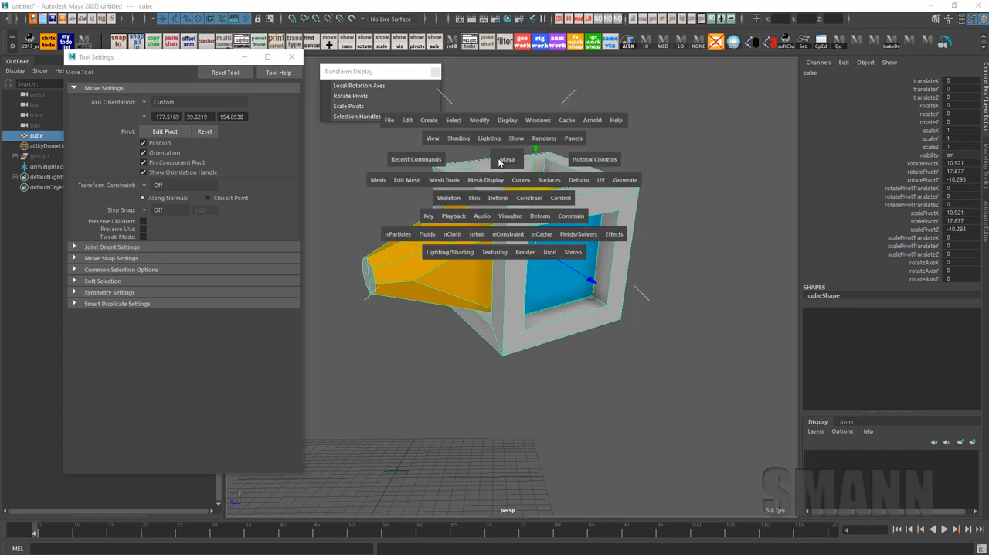
click(478, 121)
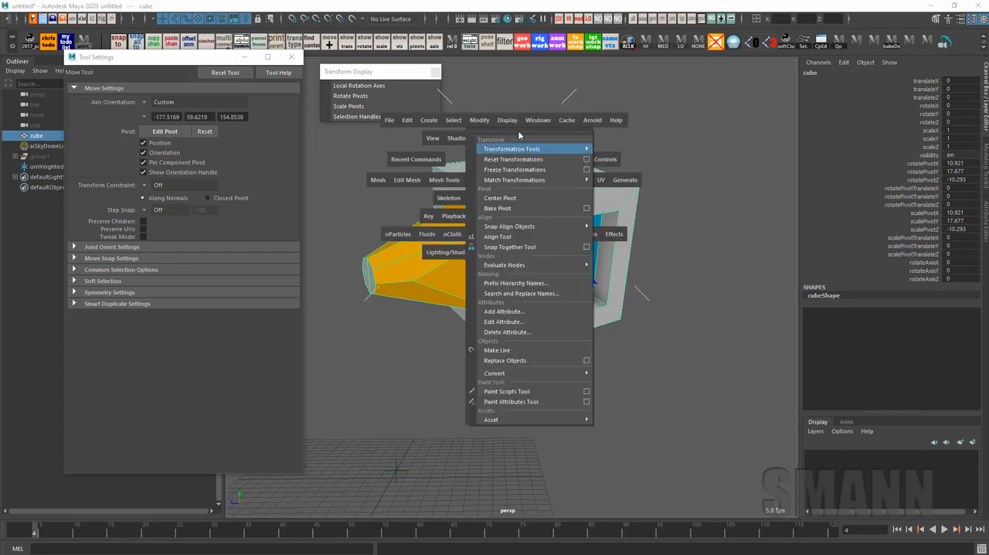
click(586, 209)
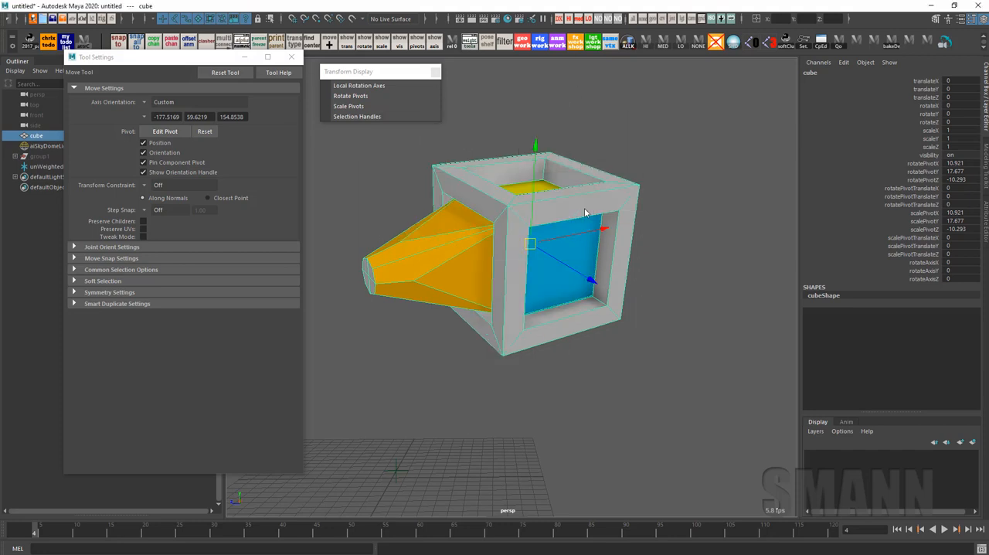
drag(227, 92, 255, 79)
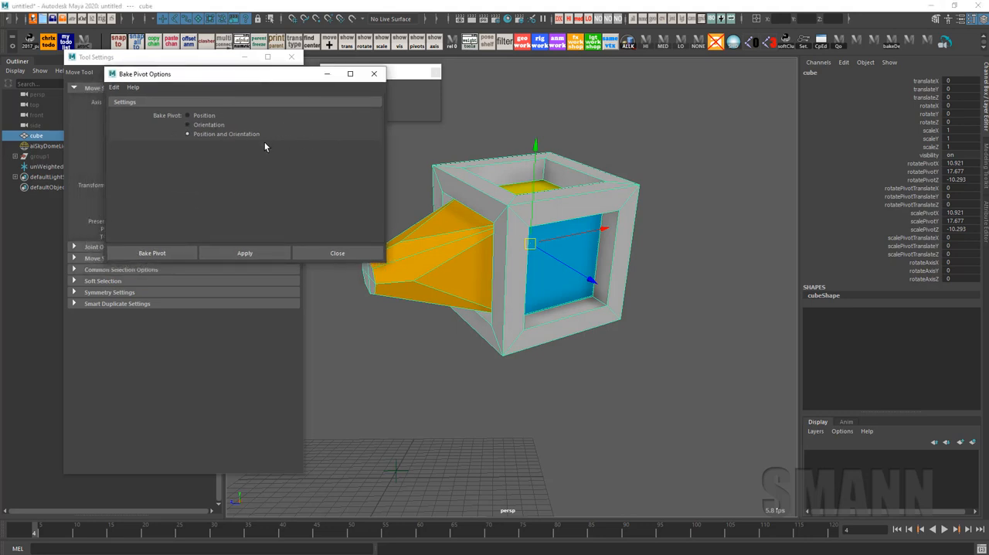
click(196, 125)
click(246, 254)
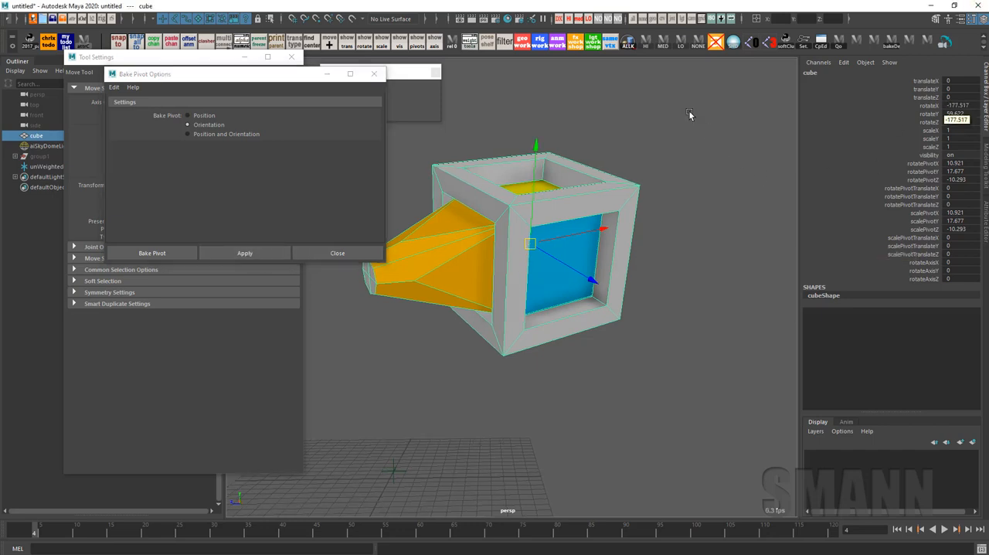
Try rotating the cube with the baked pivot orientation and undo the rotation
alt+drag(780, 155, 794, 225)
key(e)
right_click(733, 177)
drag(561, 207, 547, 241)
key(ctrl+z)
drag(593, 306, 731, 130)
key(e)
alt+drag(643, 169, 700, 257)
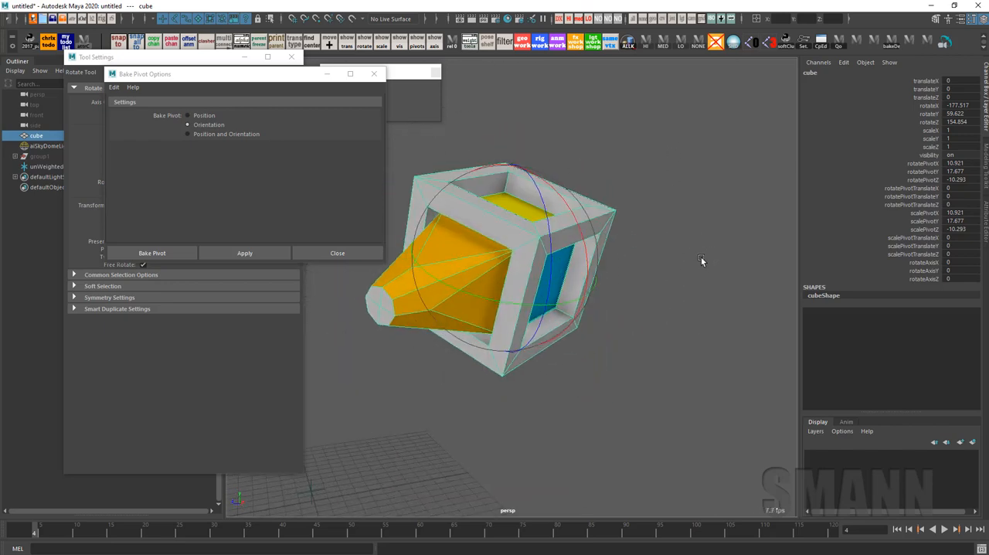
Set the Rotate tool's axis orientation to Object and compare its rings with the cube's baked rotation
key(e)
click(675, 207)
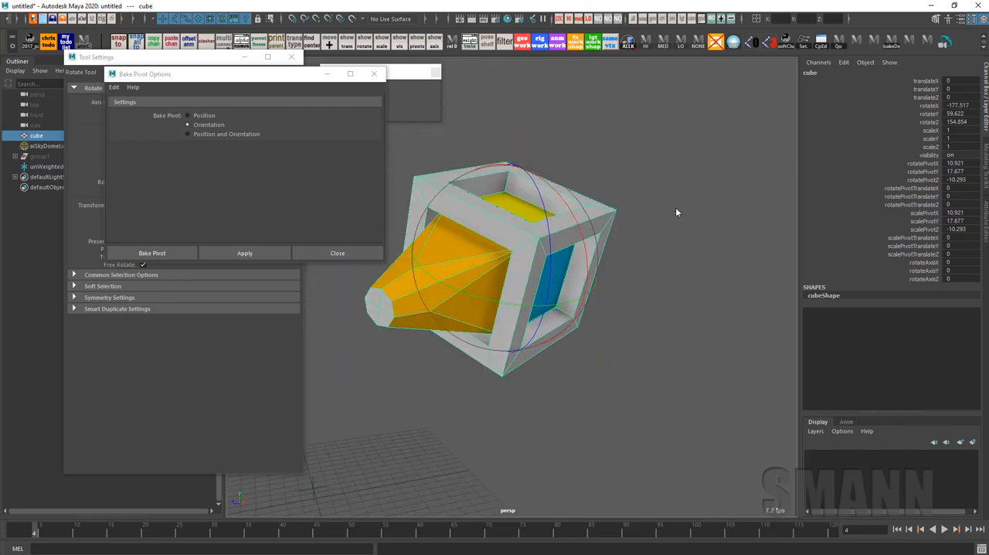
alt+drag(772, 189, 686, 197)
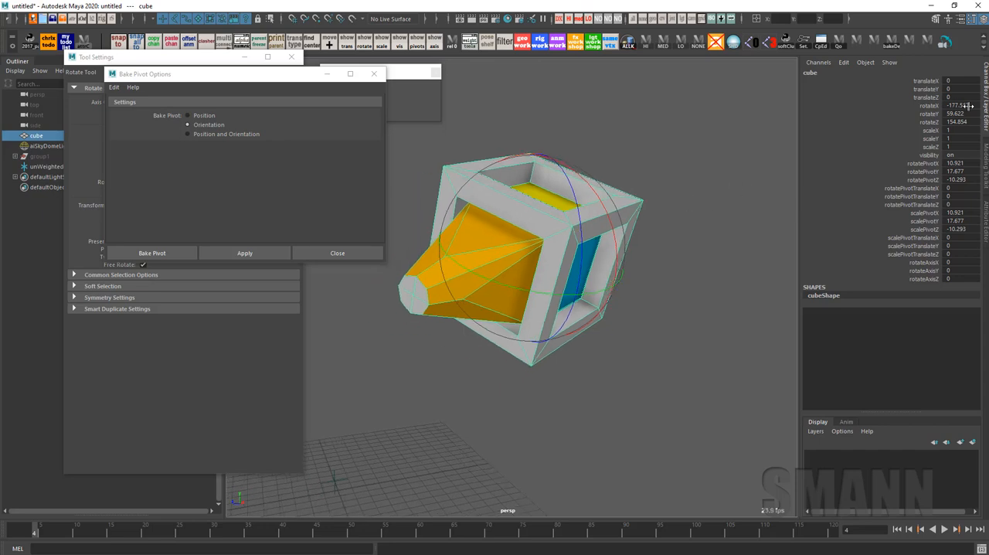
key(e)
drag(678, 165, 728, 153)
key(e)
key(e)
drag(788, 160, 654, 114)
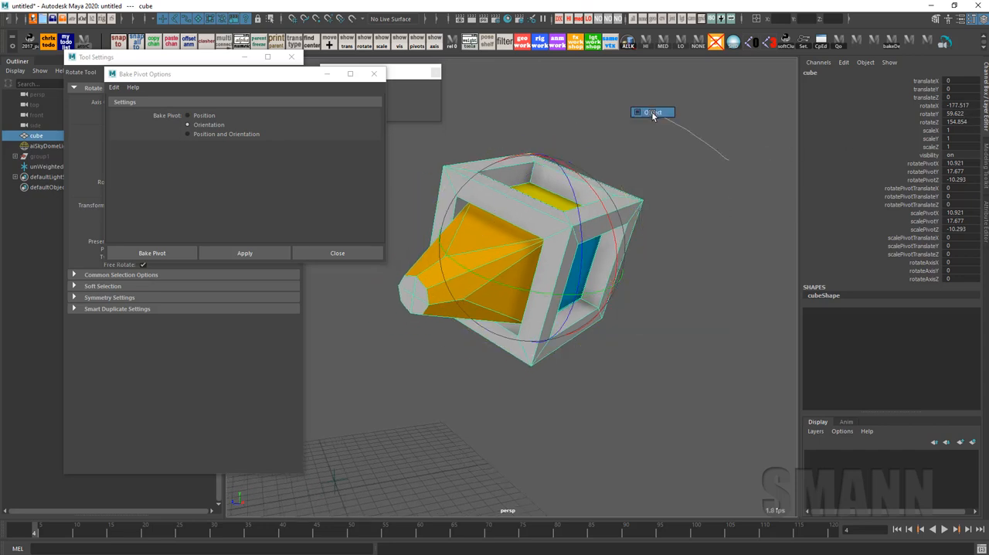
Bake only the pivot's Position into the cube and activate the Move tool
mouse_move(687, 181)
alt+mouse_down()
mouse_move(730, 215)
mouse_move(734, 271)
mouse_move(697, 198)
mouse_move(733, 291)
mouse_move(728, 139)
mouse_move(774, 186)
mouse_move(784, 227)
mouse_move(735, 239)
mouse_move(746, 242)
alt+mouse_up()
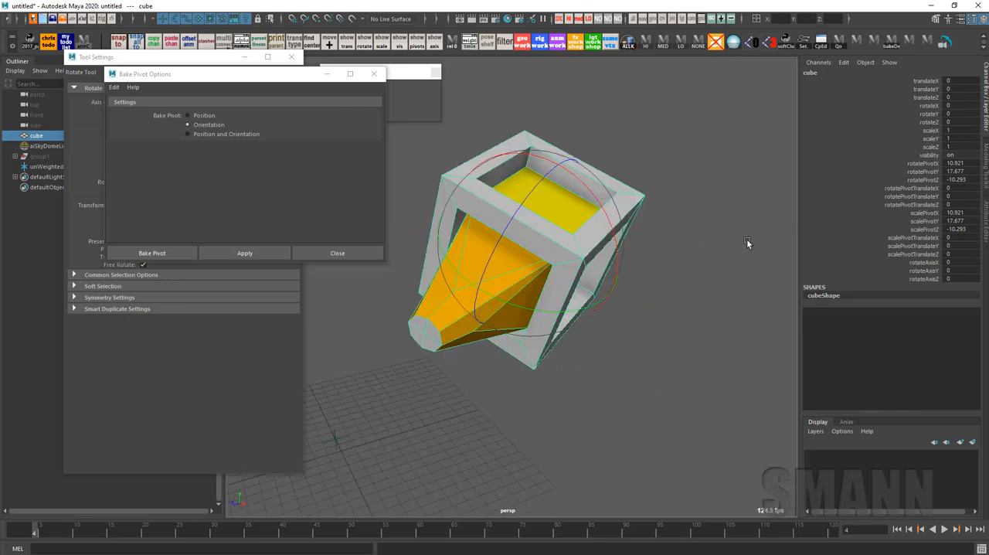
click(204, 116)
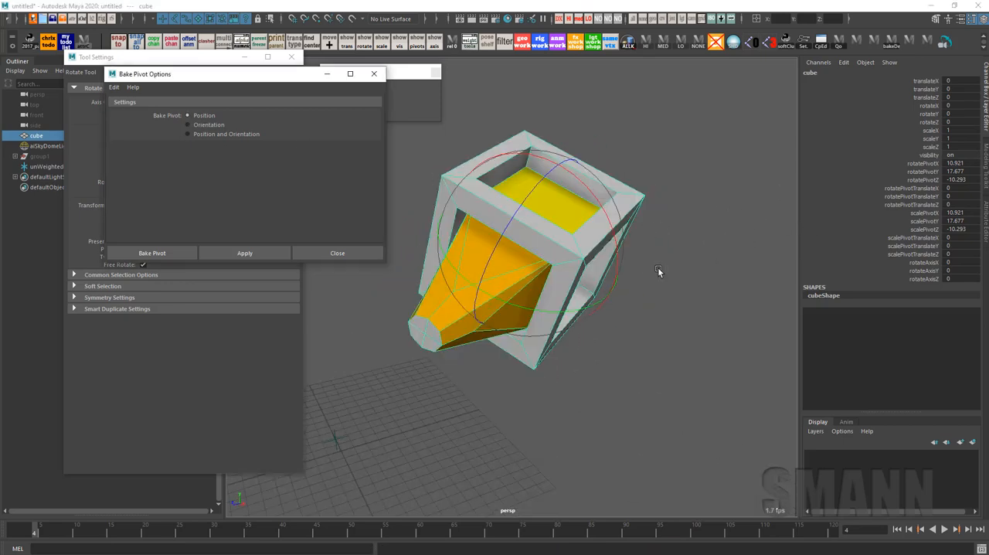
alt+drag(658, 274, 674, 230)
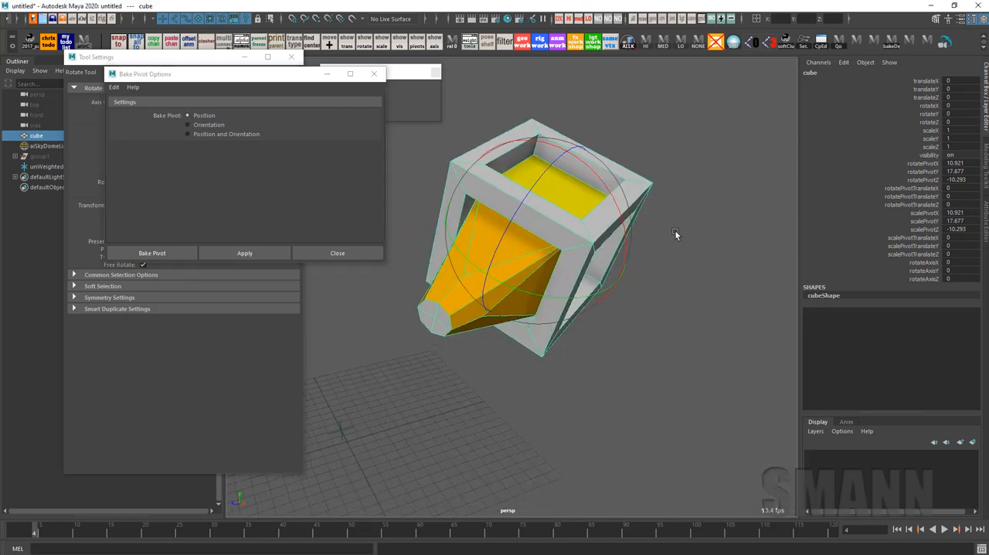
click(254, 252)
alt+drag(694, 279, 675, 170)
key(w)
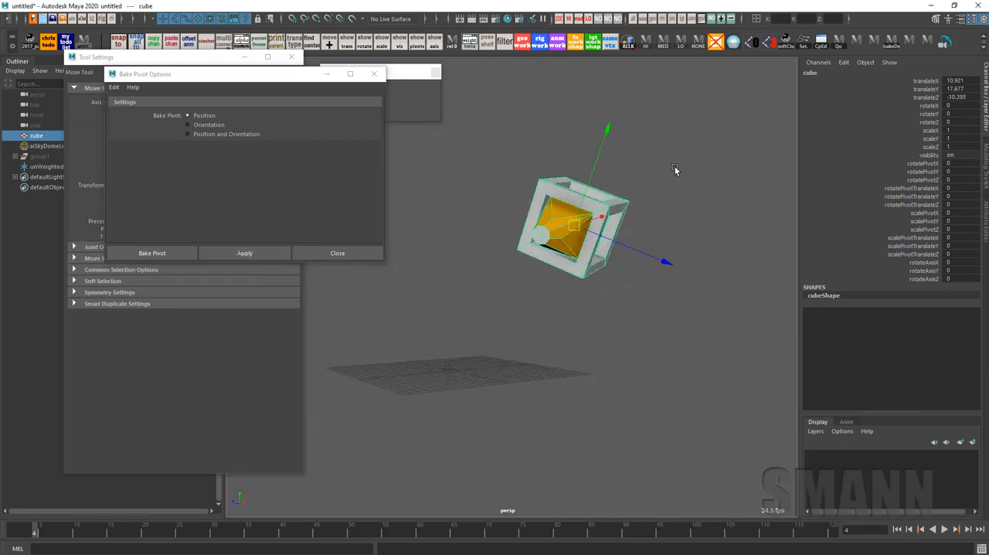
Set the cube's translate X, Y and Z to 0 as a test and undo the change
alt+drag(569, 331, 676, 330)
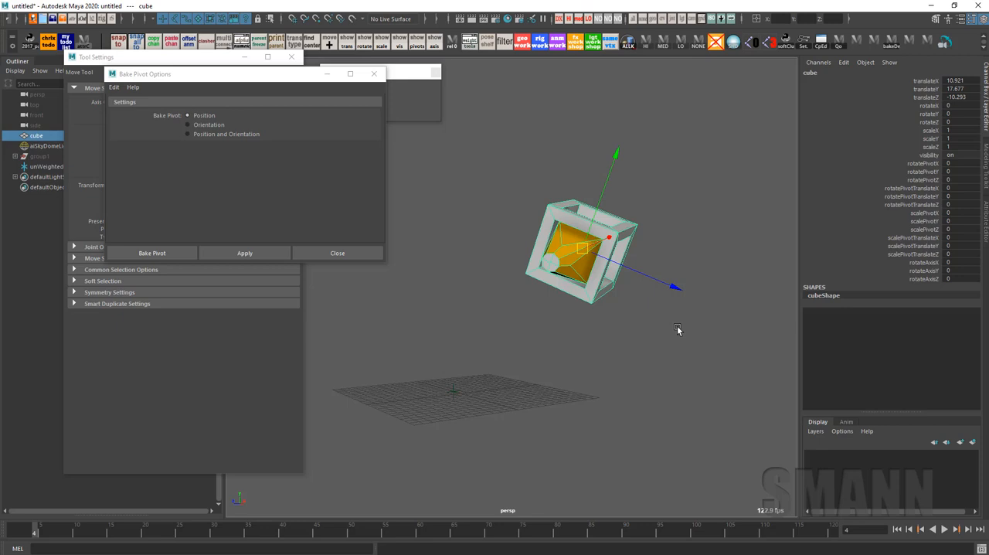
alt+drag(710, 340, 604, 354)
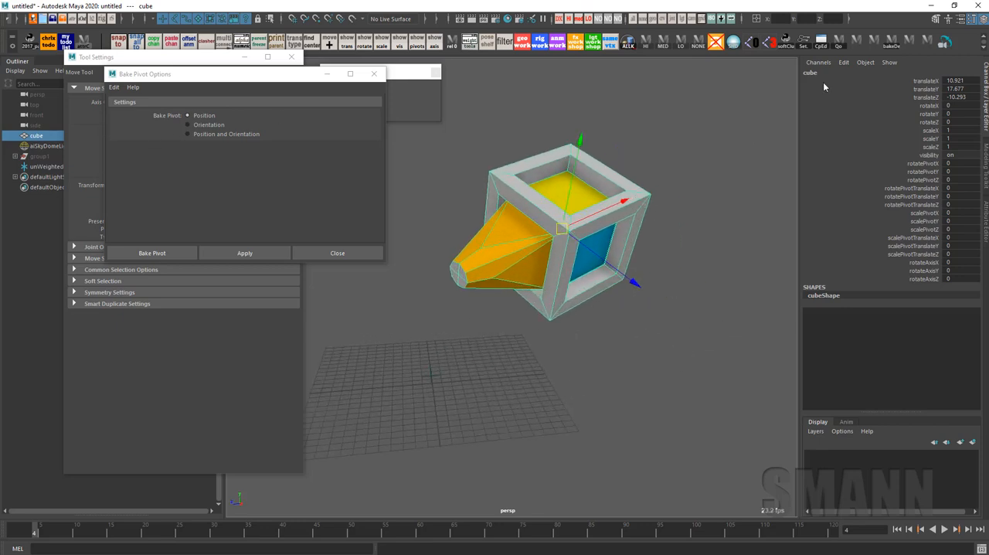
drag(942, 80, 946, 97)
text(0)
key(Return)
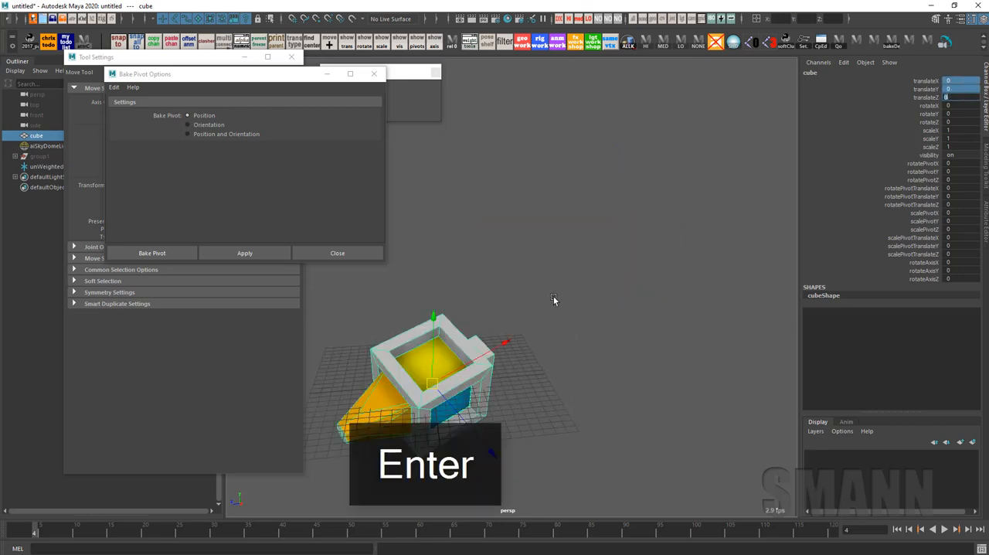
alt+drag(554, 299, 676, 270)
key(ctrl+z)
alt+drag(664, 311, 685, 301)
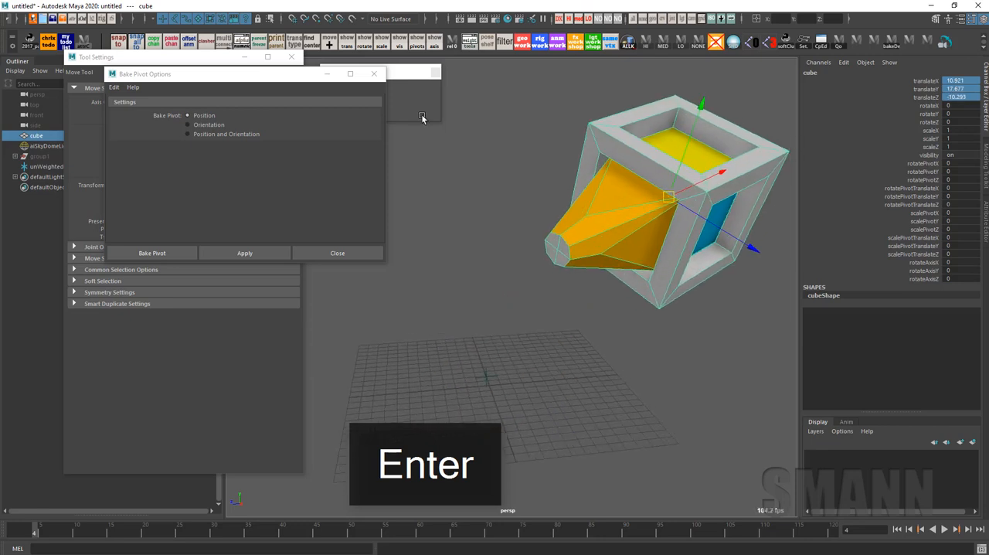
Bake the pivot's Position and Orientation into the cube and close the Bake Pivot options
click(214, 136)
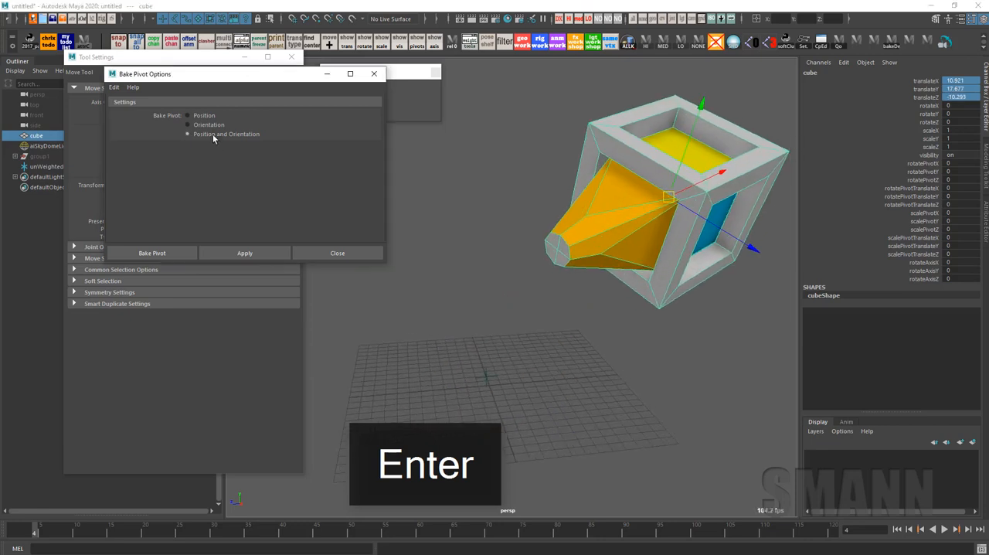
click(265, 255)
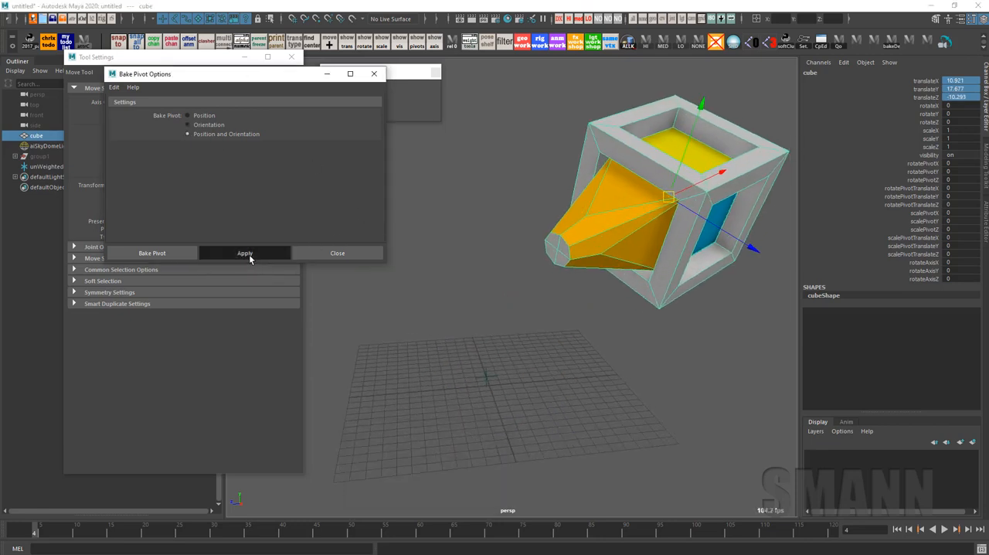
click(348, 259)
alt+drag(627, 285, 642, 245)
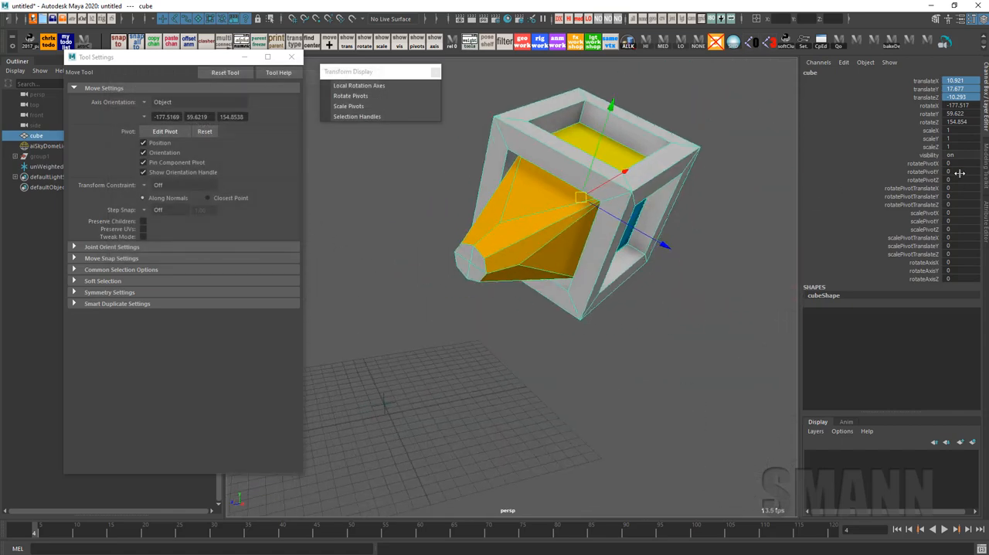
alt+drag(599, 270, 654, 249)
Zero the cube's translate and rotate channels with zeroChannels to place it at the origin
key(space)
drag(633, 211, 692, 178)
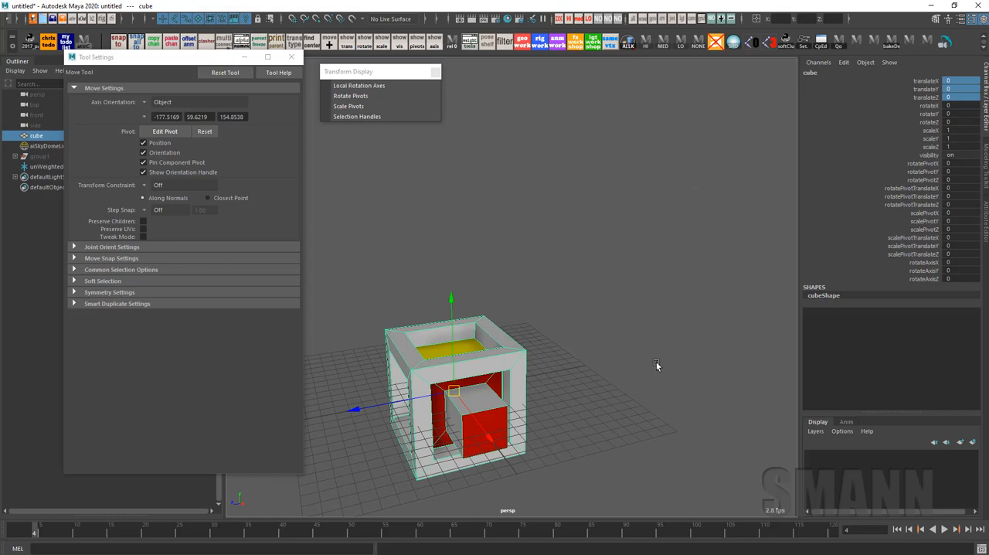
alt+drag(656, 308, 730, 213)
Move the cube freely off the origin, deselect it, and repeat the channel reset
key(space)
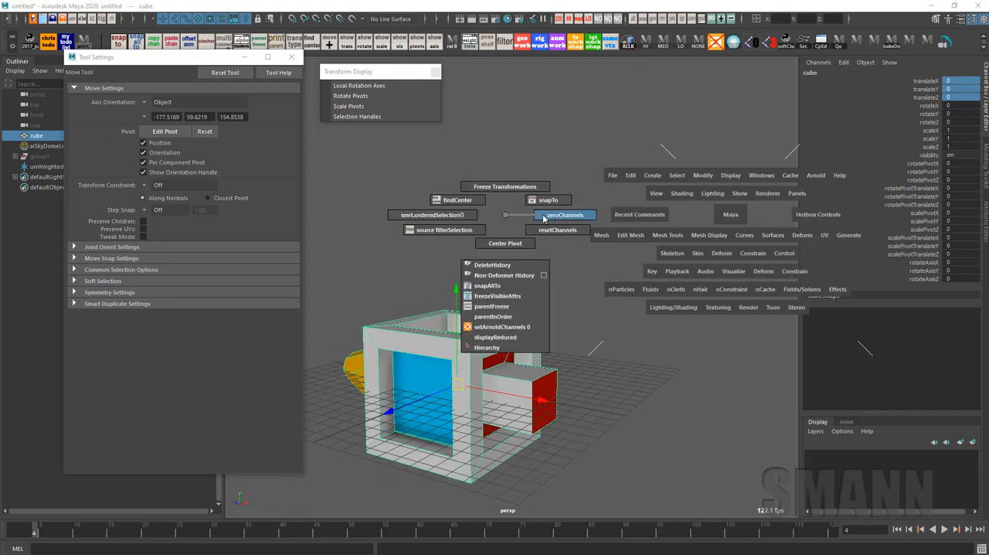
drag(457, 384, 558, 311)
click(467, 222)
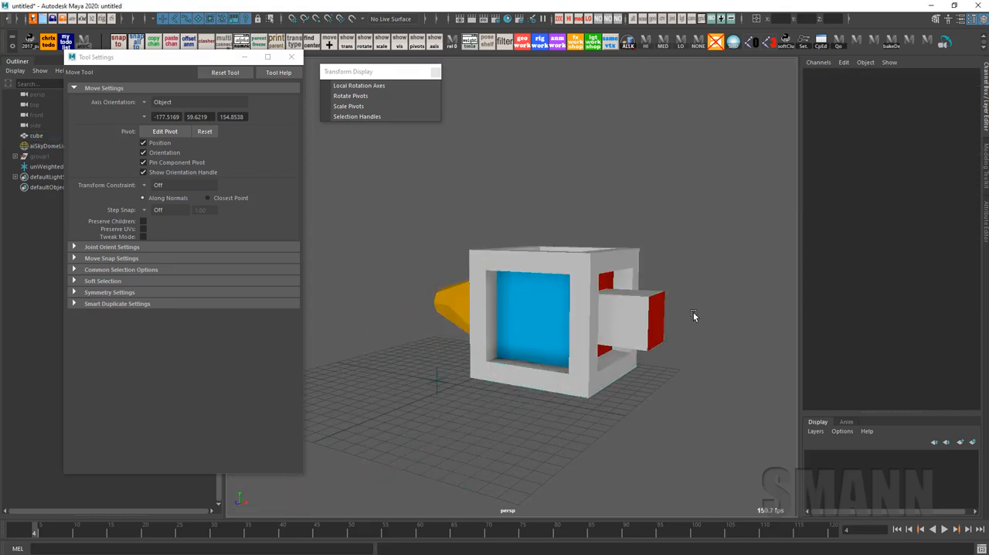
click(621, 322)
key(space)
click(462, 269)
alt+drag(462, 270, 573, 201)
alt+drag(570, 345, 624, 347)
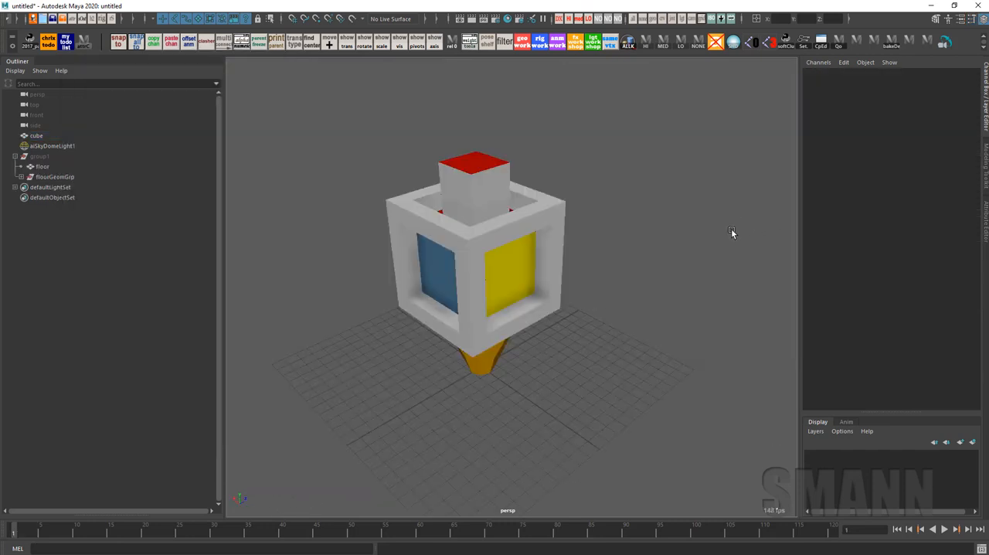
Select the cube, place it off the grid at an arbitrary angle, and scale it to about 1.31, 1.15, 1.31
alt+drag(731, 232, 728, 276)
click(499, 342)
key(e)
drag(499, 342, 673, 393)
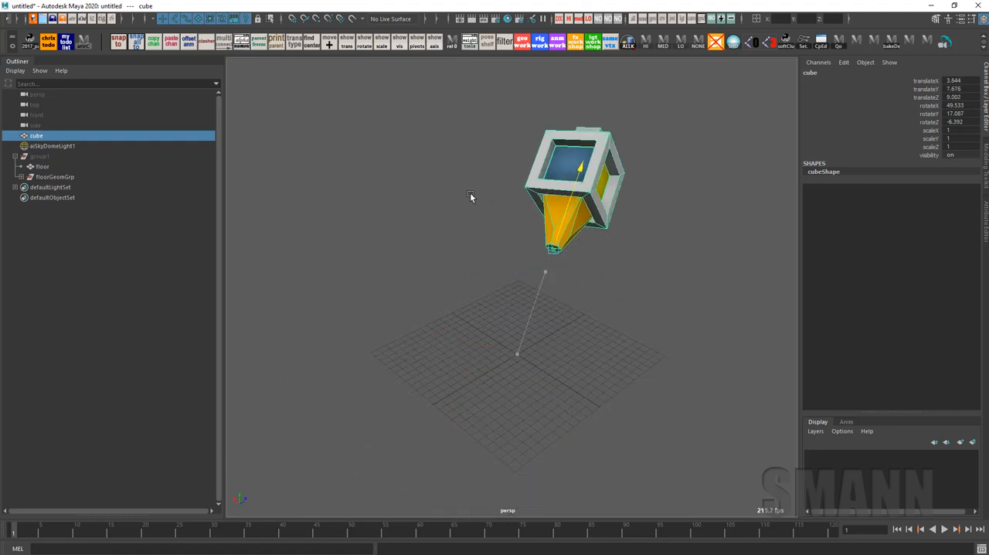
key(e)
key(w)
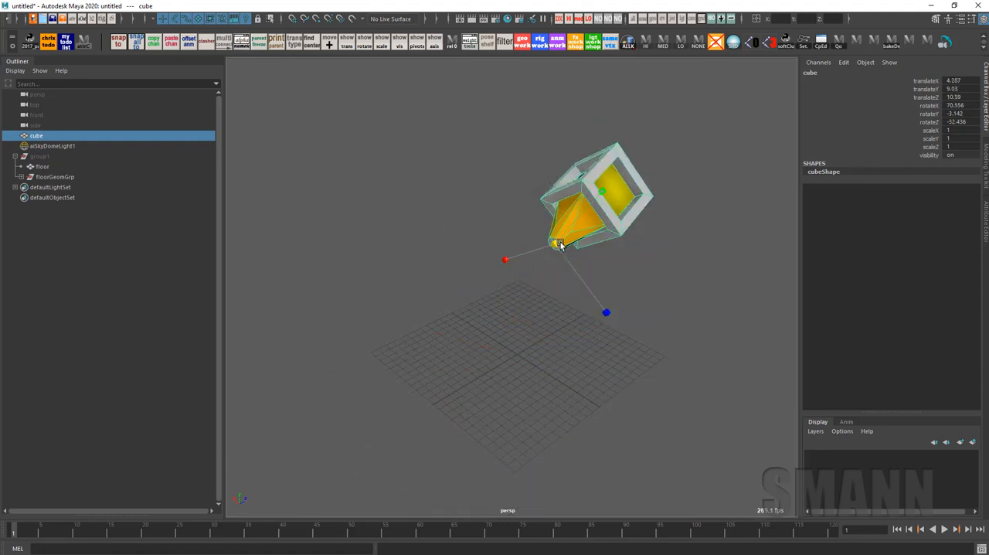
alt+drag(634, 274, 652, 269)
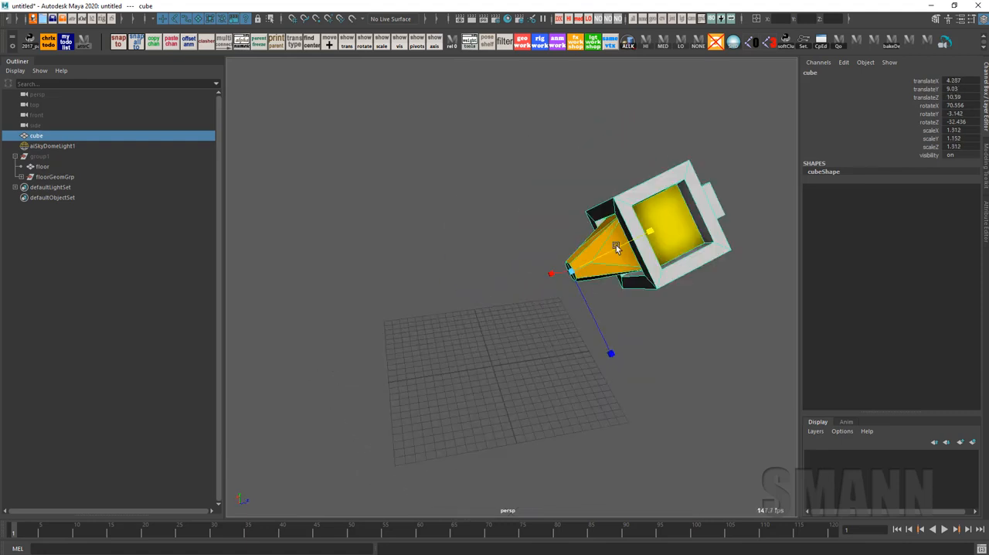
key(e)
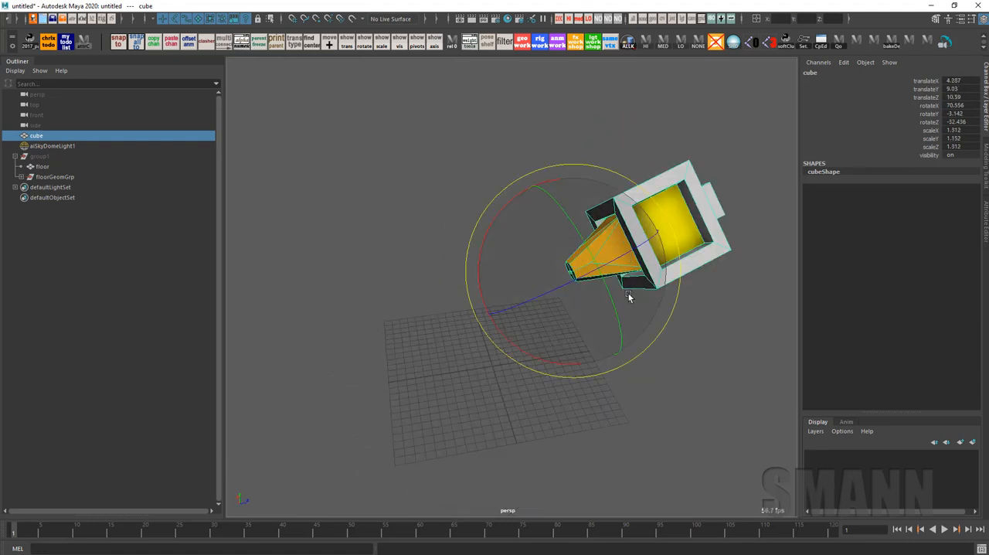
Move and rotate the cube to translate about 28.4, 30.1, -20.6 and rotate about 111.6, -36.4, -157.1
drag(627, 291, 684, 302)
key(w)
drag(665, 223, 597, 302)
key(e)
drag(511, 335, 474, 314)
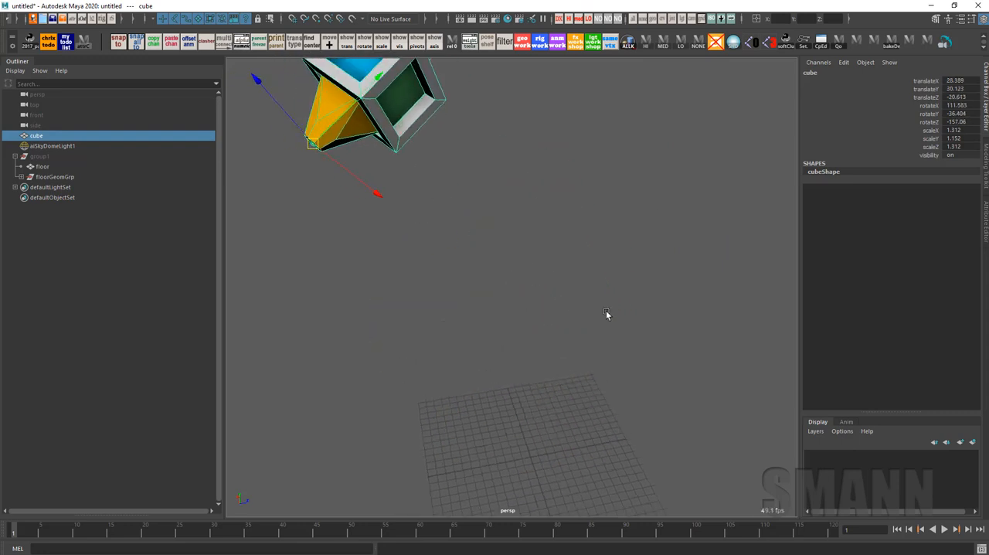
alt+middle_drag(606, 313, 624, 367)
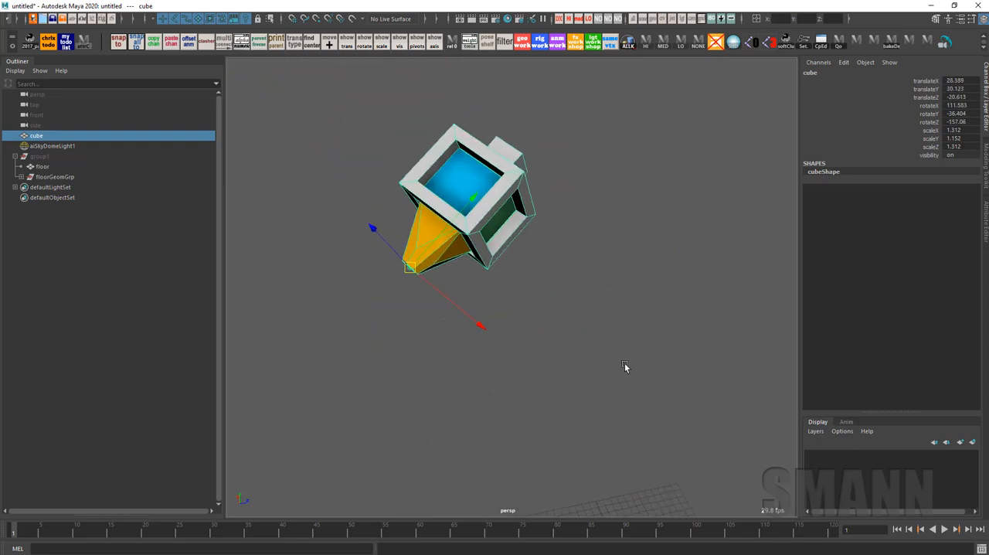
Freeze only the cube's translate channels
alt+drag(552, 207, 480, 241)
alt+middle_drag(718, 243, 566, 208)
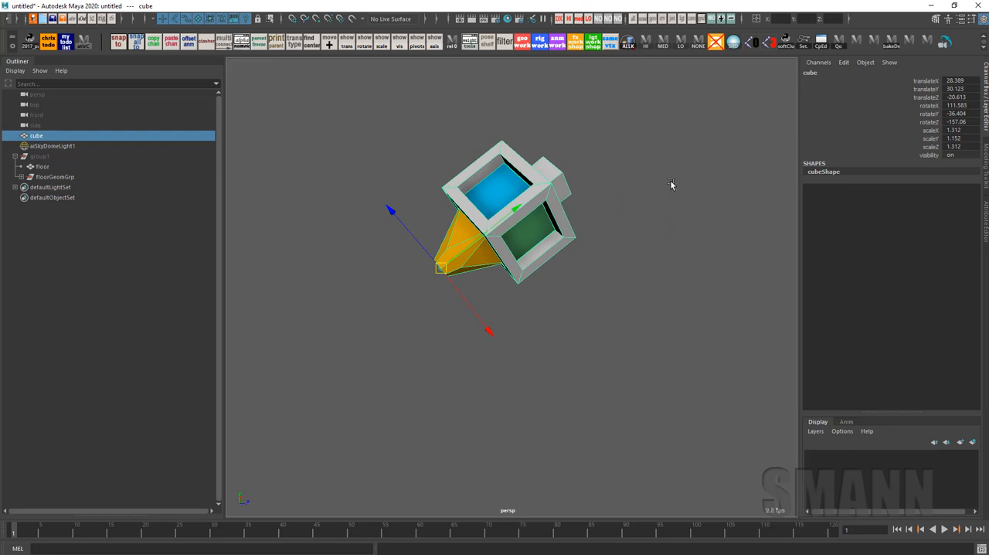
alt+drag(633, 183, 680, 177)
alt+right_drag(587, 215, 696, 230)
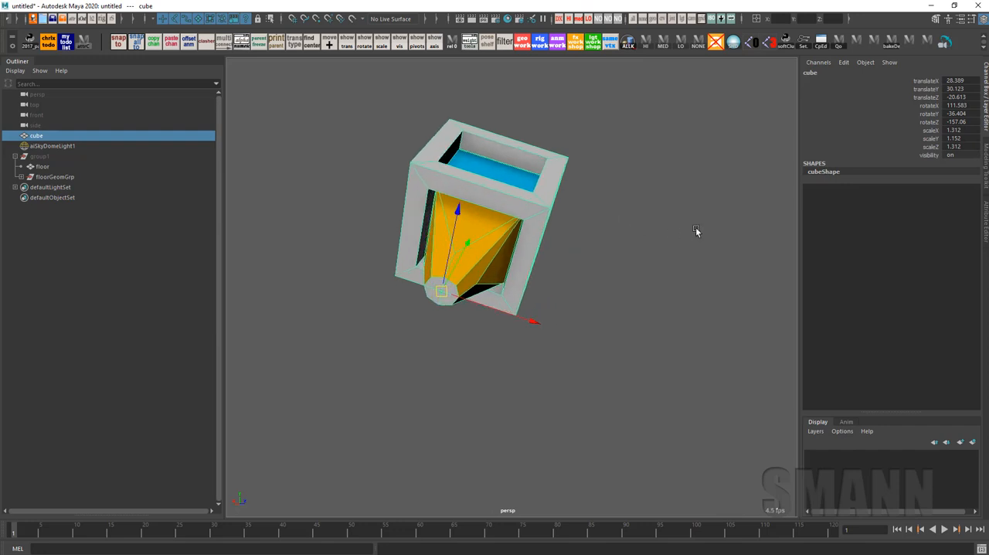
click(930, 96)
right_click(930, 96)
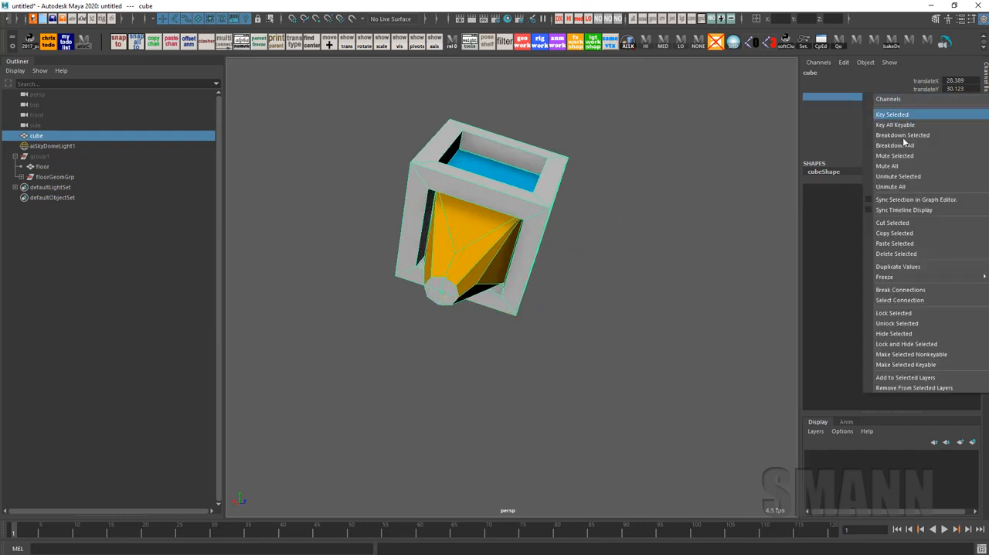
click(857, 277)
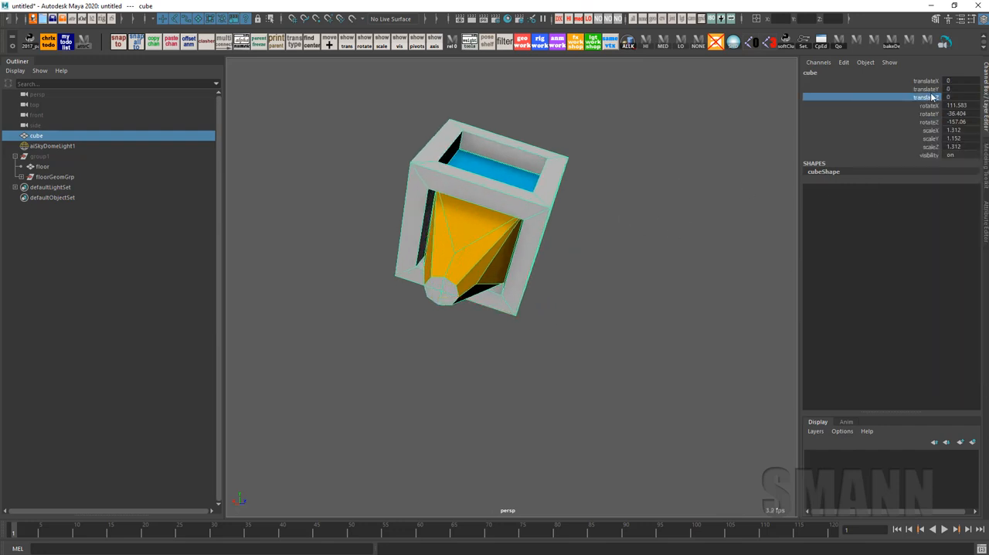
Freeze only the cube's scale channels, leaving its rotation unfrozen
click(930, 130)
right_click(930, 130)
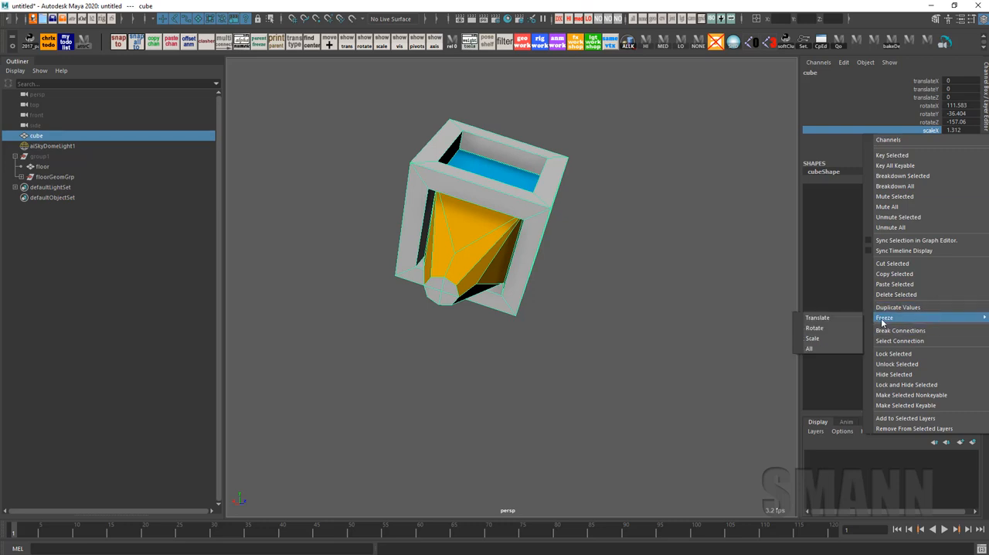
click(834, 342)
alt+drag(792, 313, 470, 243)
key(e)
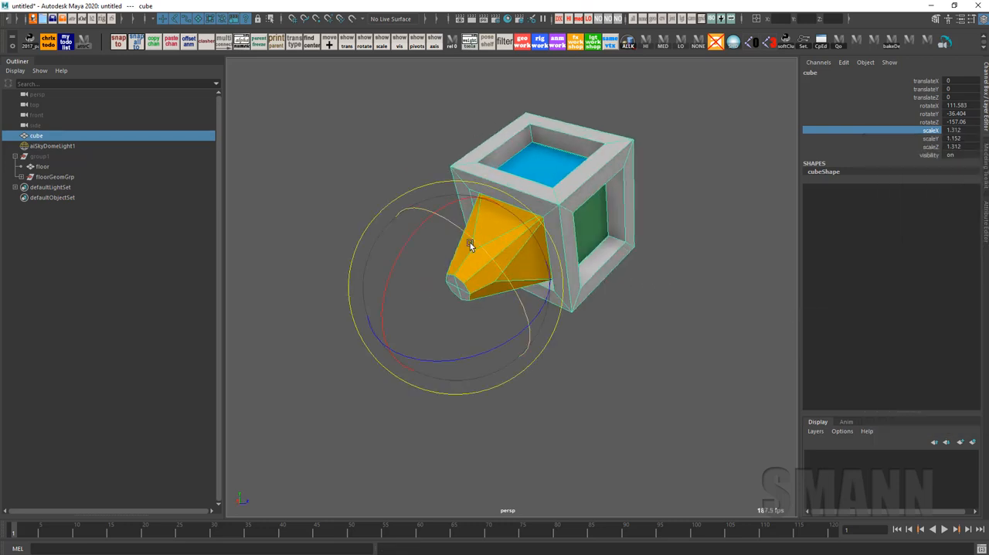
alt+drag(415, 193, 618, 301)
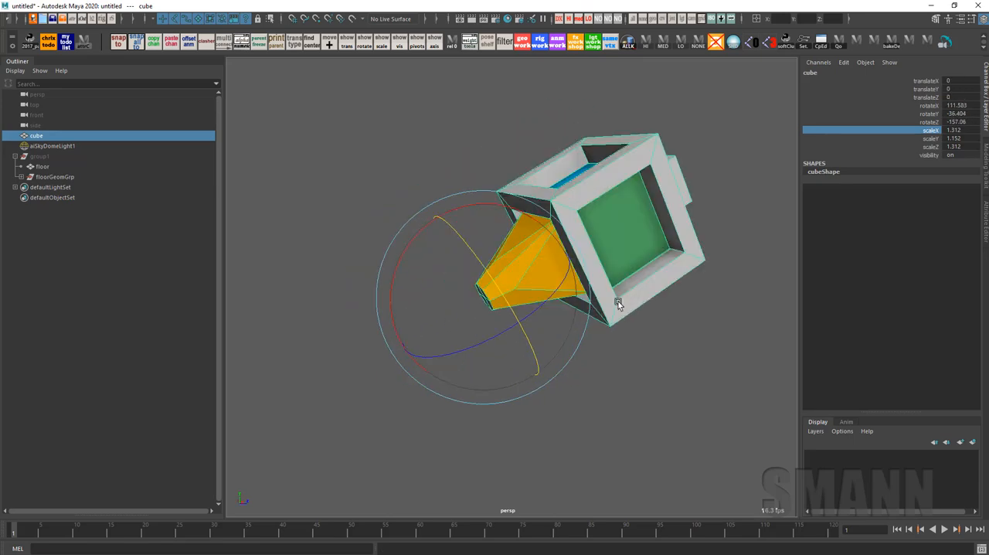
right_click(941, 151)
mouse_move(923, 315)
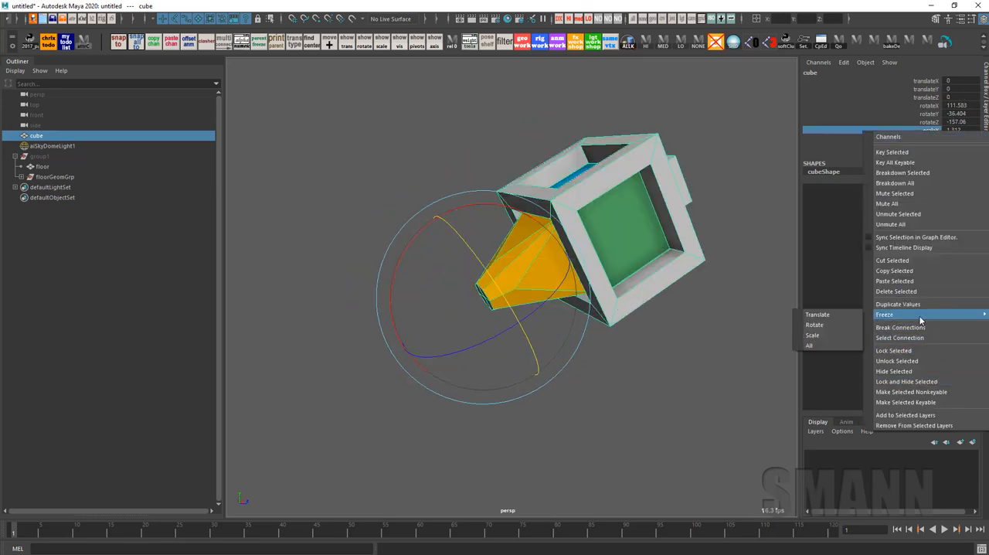
click(839, 337)
Cycle through the Move, Rotate and Scale tools to examine the cube's manipulator axes after the partial freeze
alt+drag(687, 313, 742, 342)
key(w)
key(r)
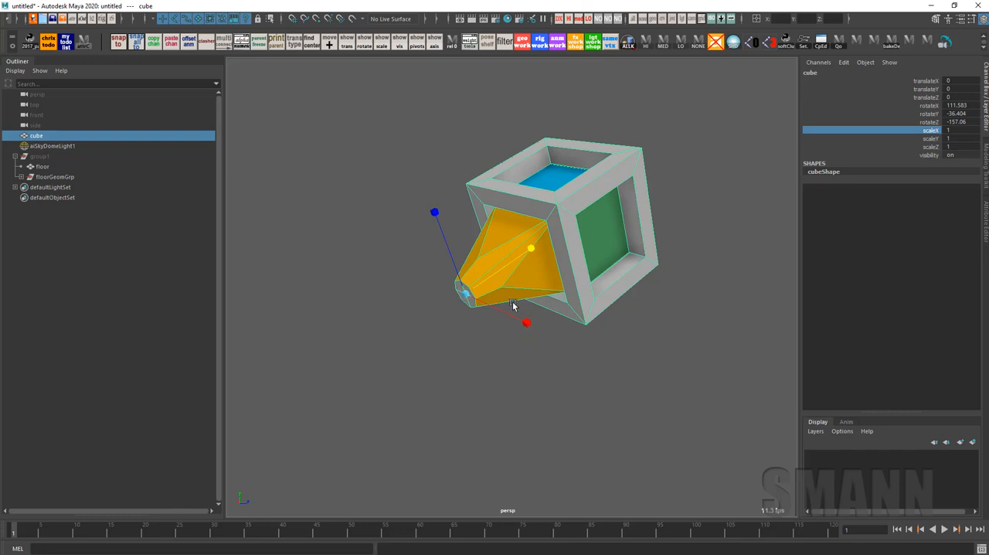
key(e)
key(w)
key(d)
alt+drag(640, 255, 592, 267)
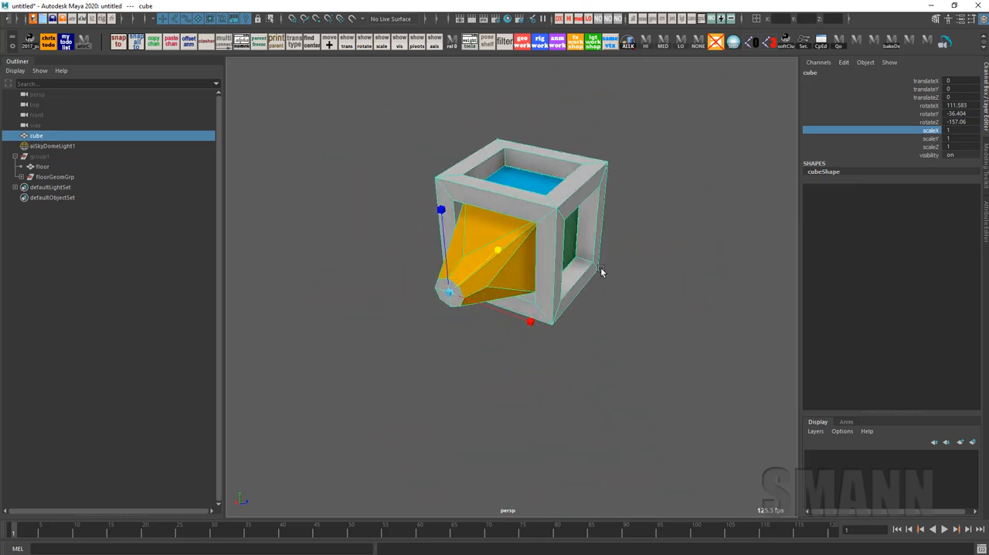
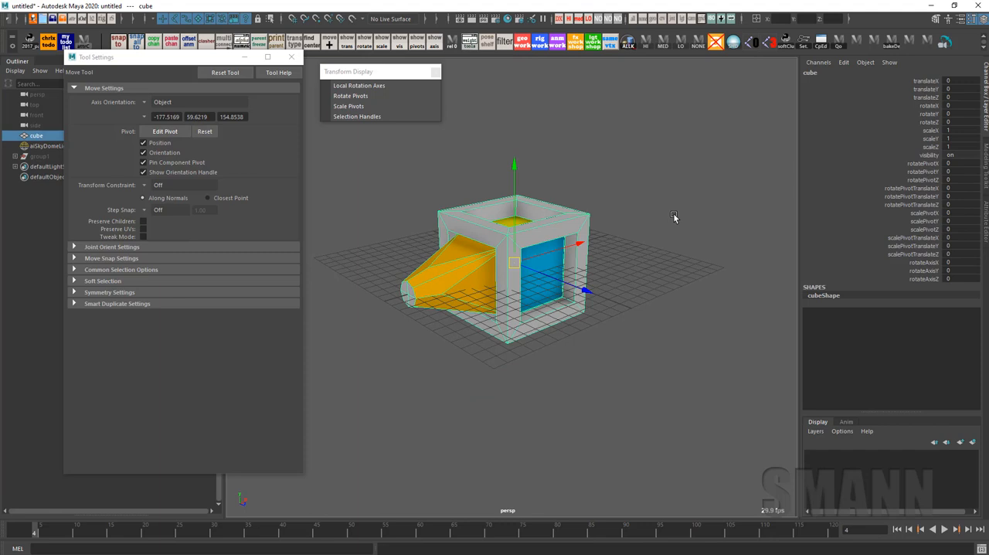
Clear the selection and create a polygon cylinder at the origin
alt+drag(695, 270, 642, 316)
click(642, 315)
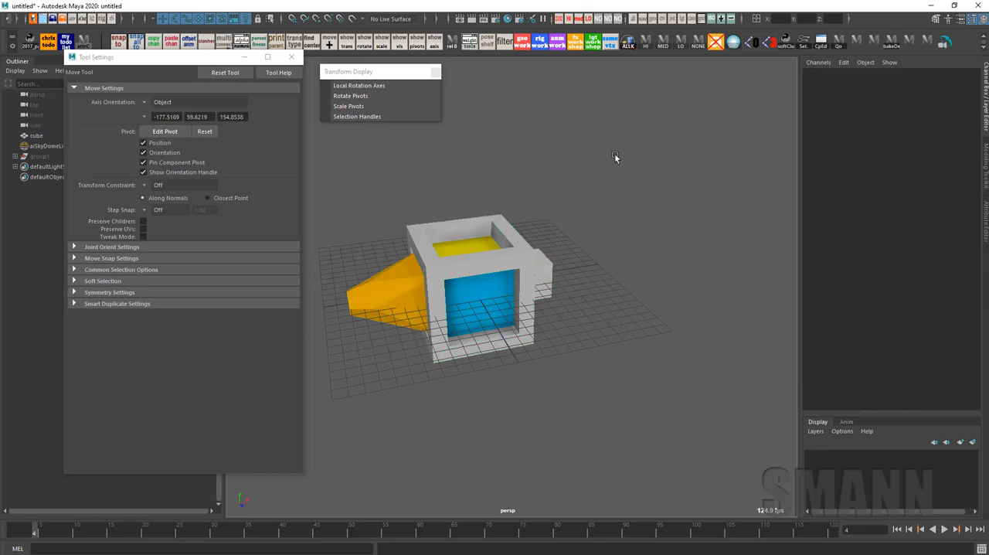
shift+right_click(612, 147)
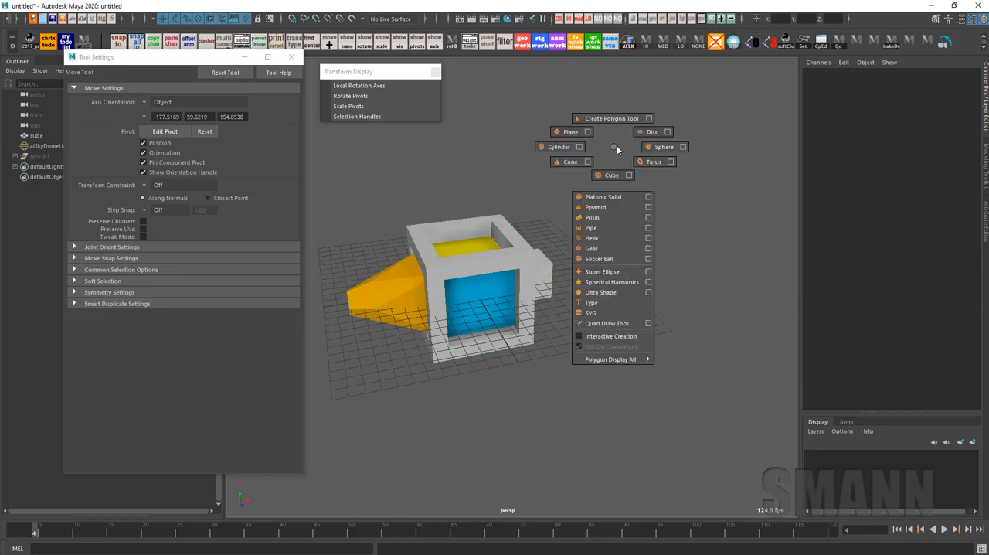
click(558, 146)
Scale the cylinder uniformly to about 13.35 and move it beside the cube at about 33.08 in X
key(r)
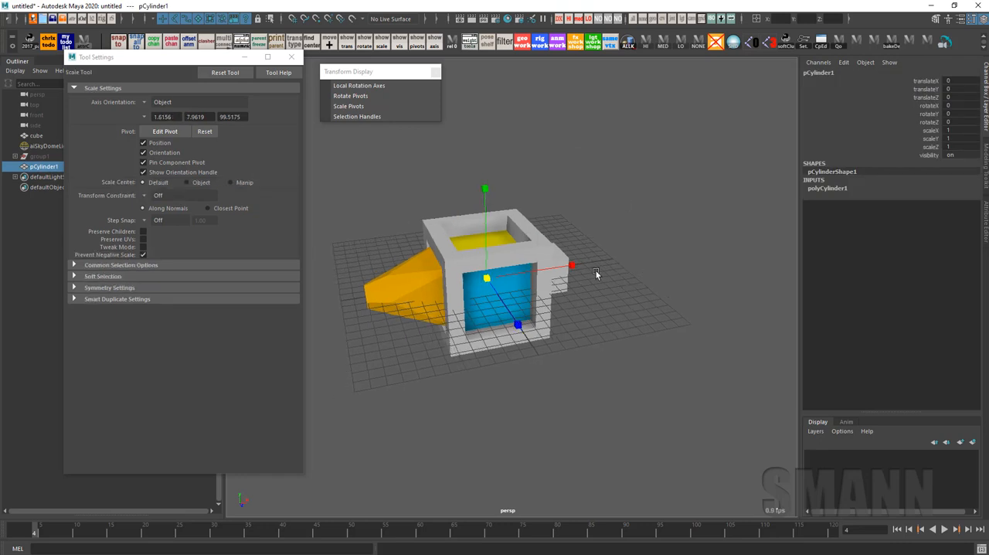
middle_drag(595, 270, 799, 276)
key(e)
alt+right_drag(684, 290, 503, 281)
key(w)
drag(503, 282, 680, 247)
click(761, 359)
Duplicate the cube six times upward with repeated equal offsets, ending with the top copy at about 57.56 in Y
click(419, 346)
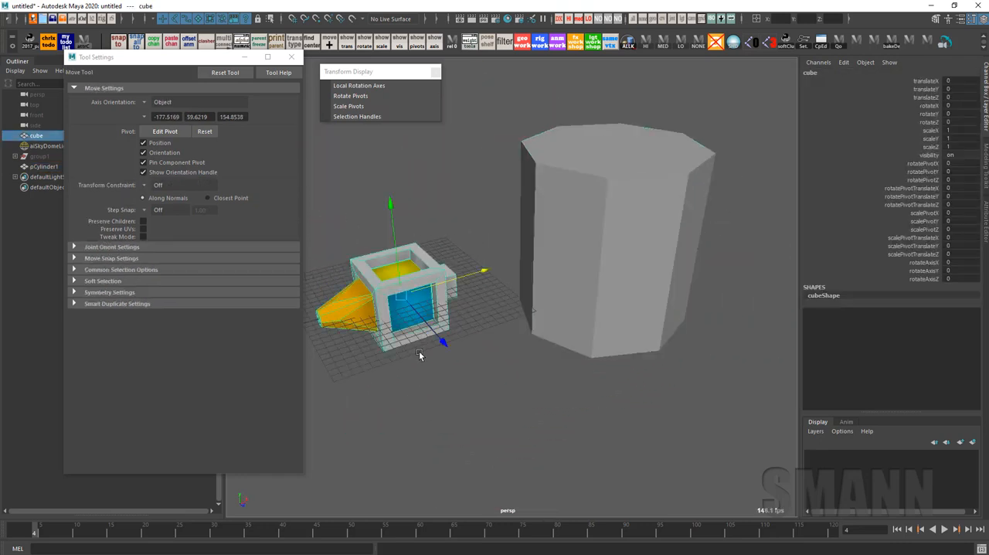
alt+drag(419, 351, 530, 316)
key(ctrl+d)
drag(479, 231, 481, 158)
key(shift+d)
key(shift+d)
key(shift+d)
key(shift+d)
key(shift+d)
alt+right_drag(700, 263, 565, 253)
alt+middle_drag(565, 253, 565, 301)
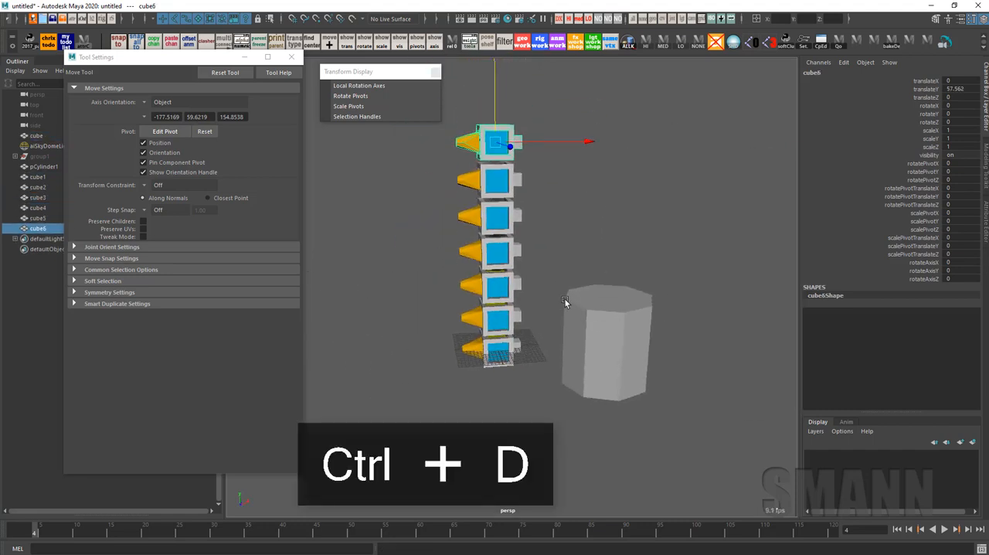
Clear the selection, close the Transform Display window and activate the Snap Together Tool
click(708, 301)
alt+drag(708, 302, 664, 320)
click(571, 330)
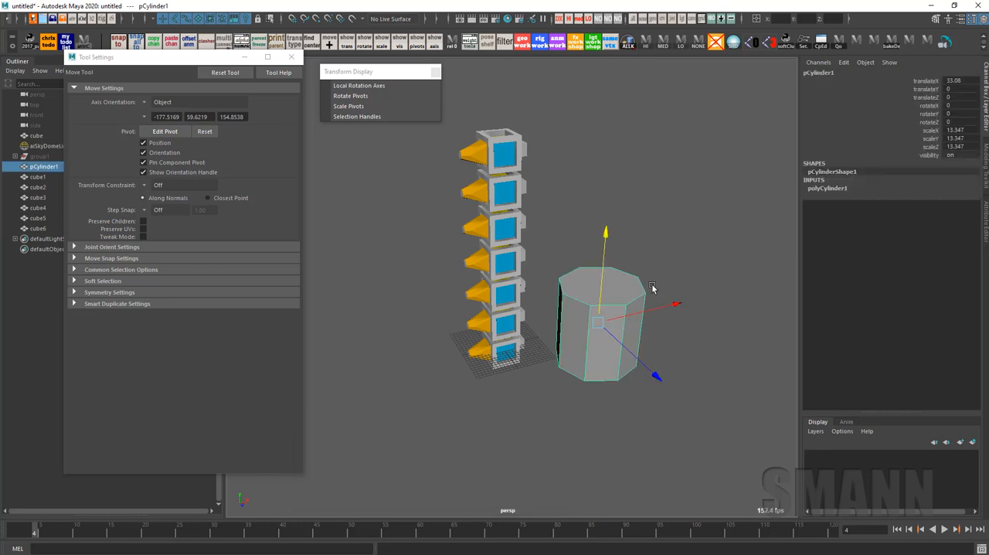
click(713, 292)
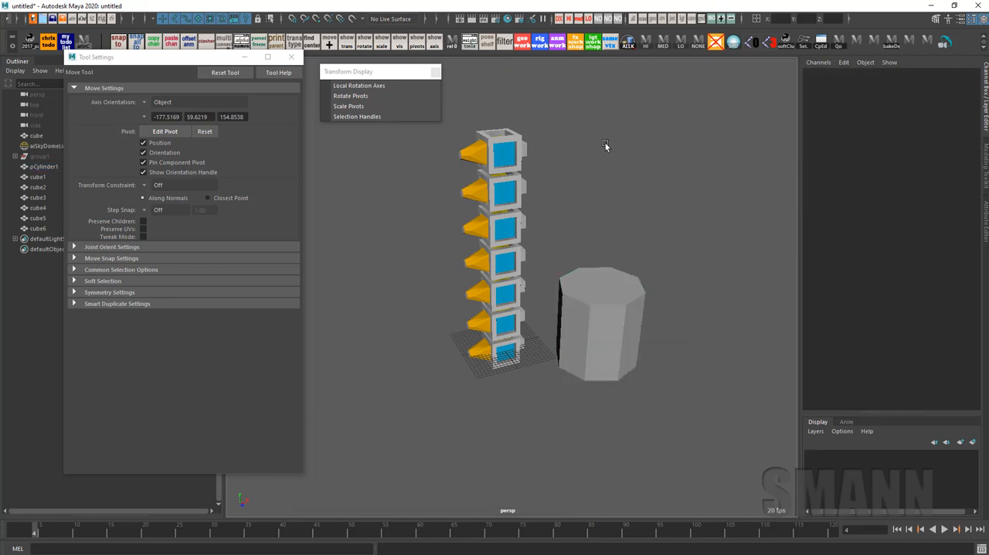
alt+drag(605, 146, 575, 146)
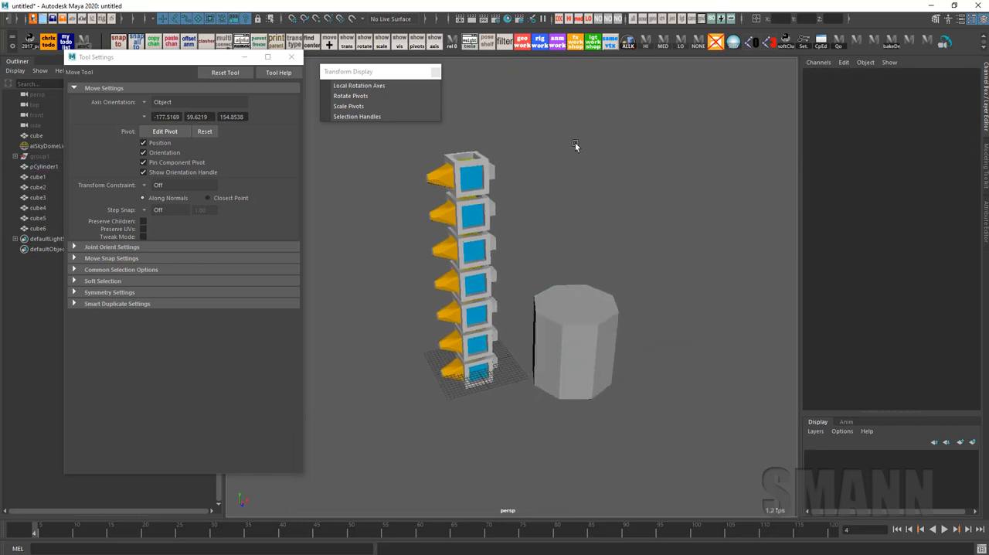
click(437, 72)
key(space)
click(430, 73)
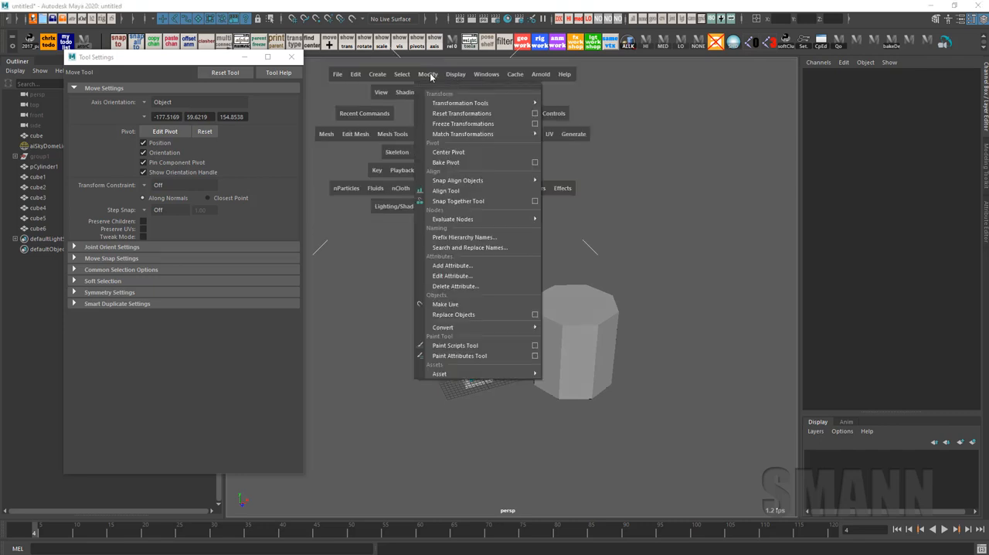
mouse_move(470, 134)
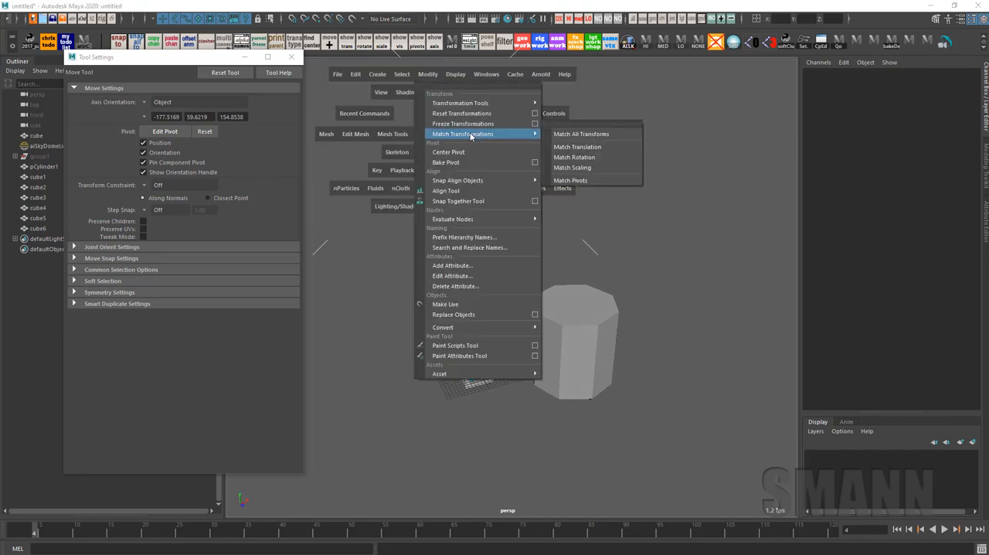
click(485, 199)
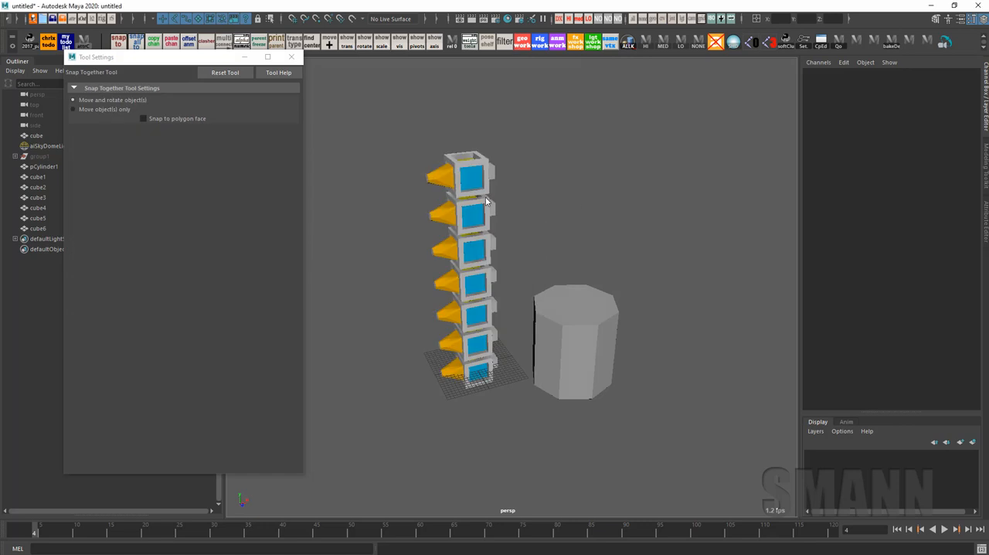
Snap the topmost cube's orange cone tip onto a side face of the cylinder, moving and rotating the cube
alt+drag(661, 247, 656, 220)
alt+right_drag(656, 221, 562, 210)
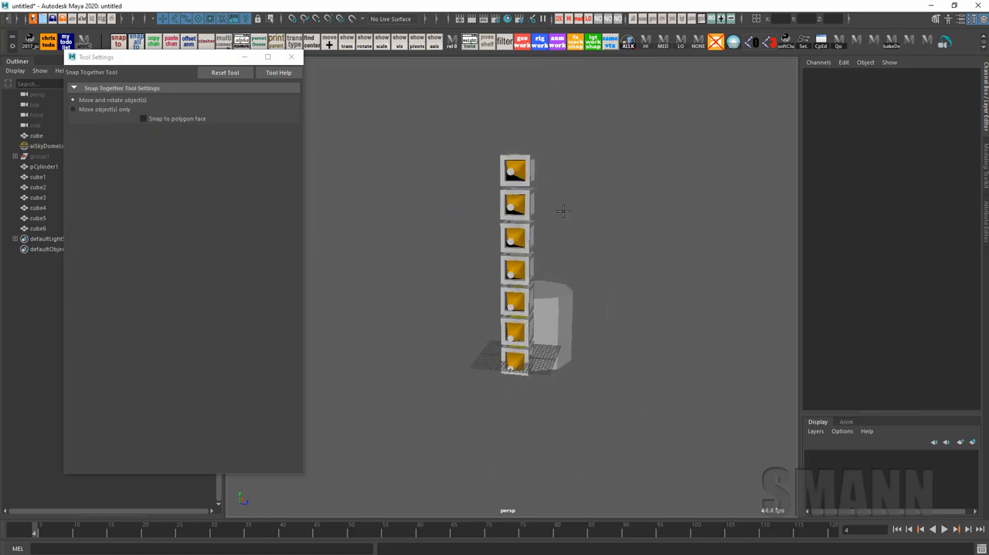
alt+drag(563, 211, 520, 214)
alt+right_drag(521, 213, 662, 267)
alt+middle_drag(579, 223, 626, 269)
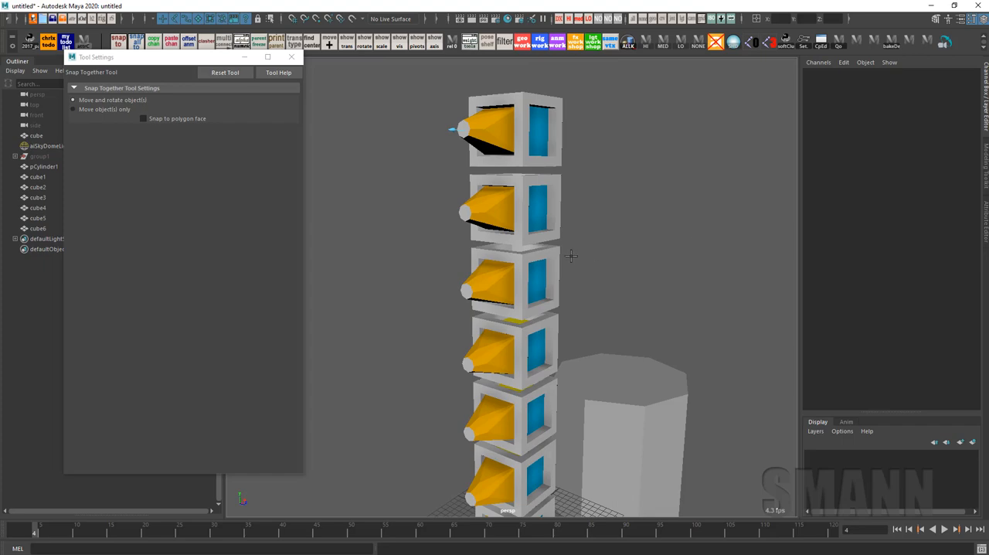
alt+drag(571, 256, 663, 280)
alt+right_drag(648, 298, 699, 299)
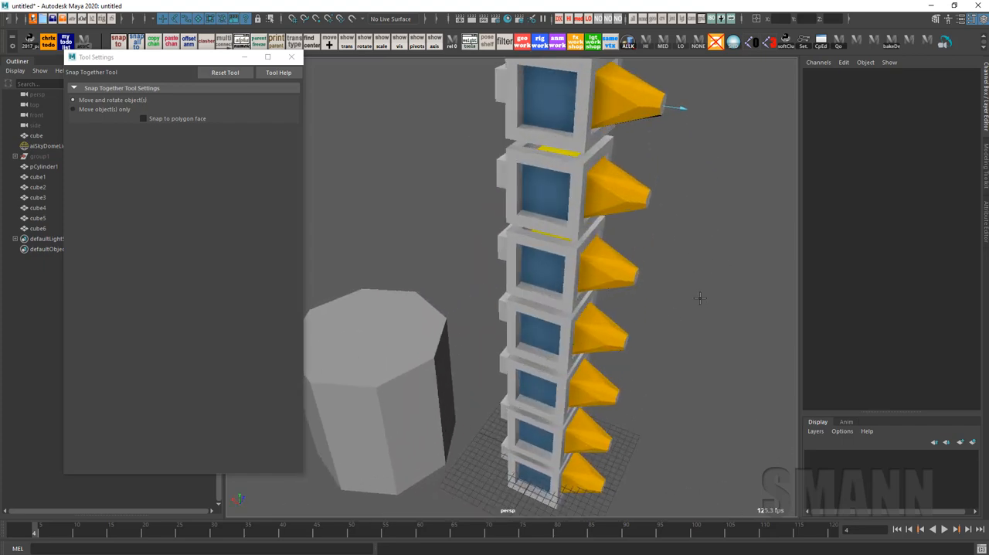
alt+drag(699, 297, 615, 360)
alt+right_drag(615, 360, 676, 371)
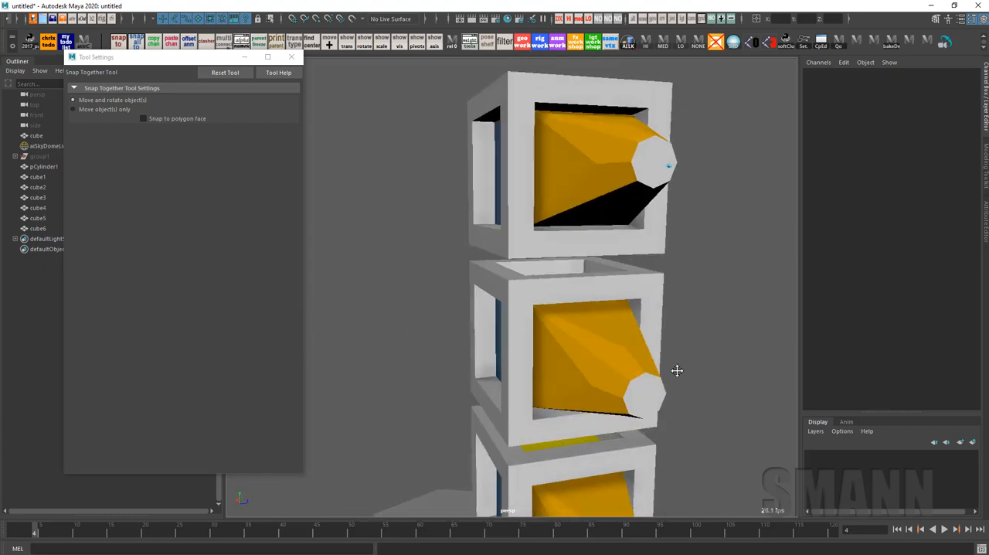
alt+drag(677, 371, 605, 388)
alt+right_drag(605, 388, 368, 404)
alt+middle_drag(506, 382, 592, 283)
alt+drag(592, 282, 580, 308)
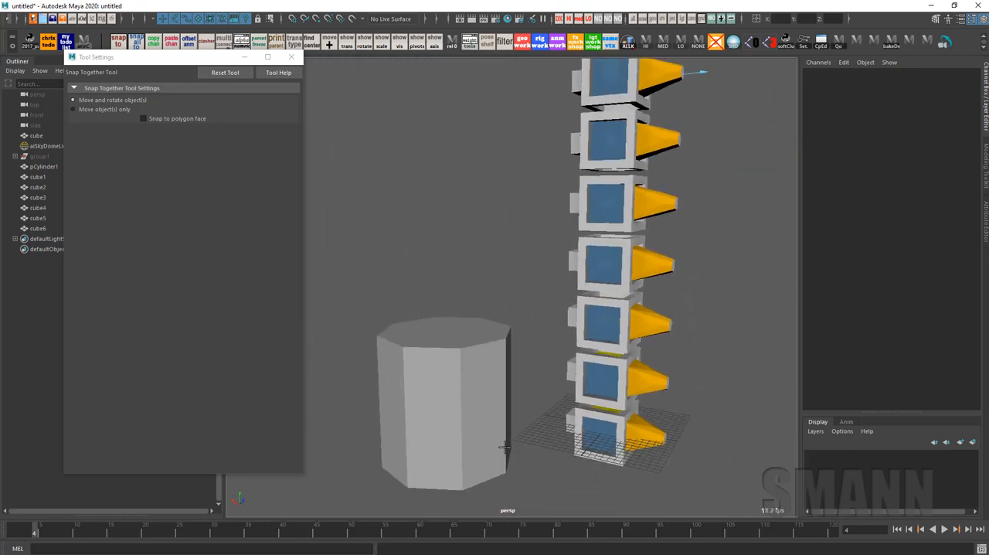
alt+drag(490, 402, 520, 406)
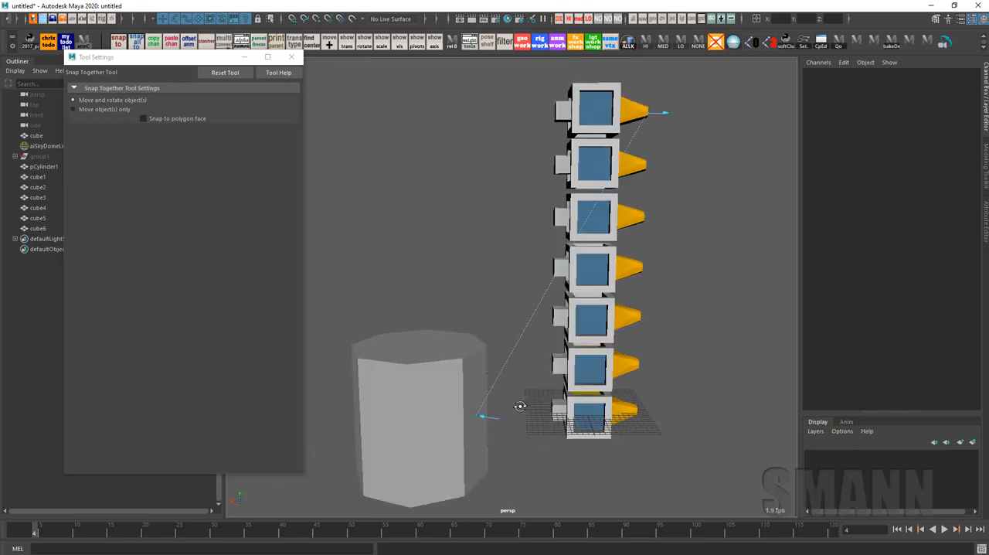
key(Return)
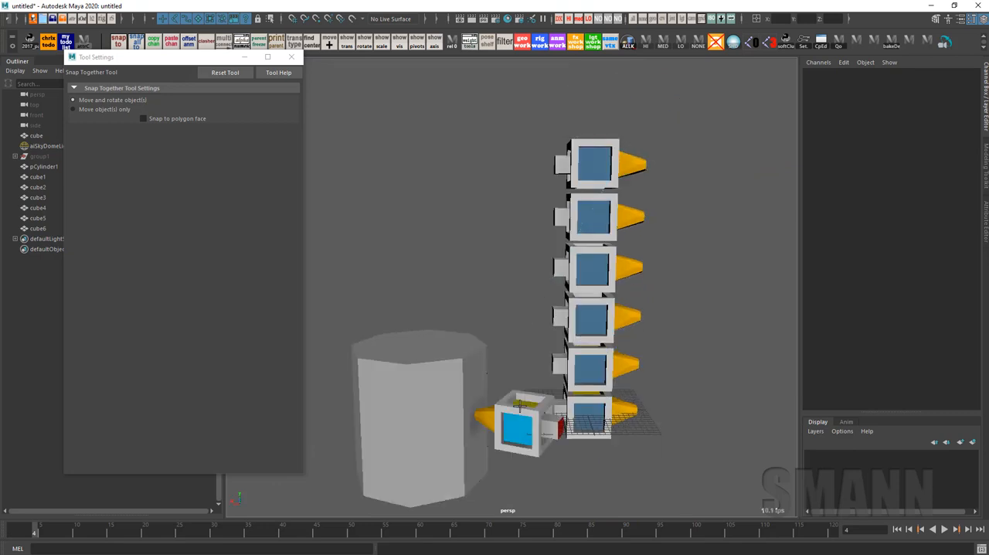
Snap the next three stacked cubes by their orange cone tips onto two other side faces and the top face of the cylinder
alt+drag(526, 399, 696, 259)
click(597, 152)
click(411, 417)
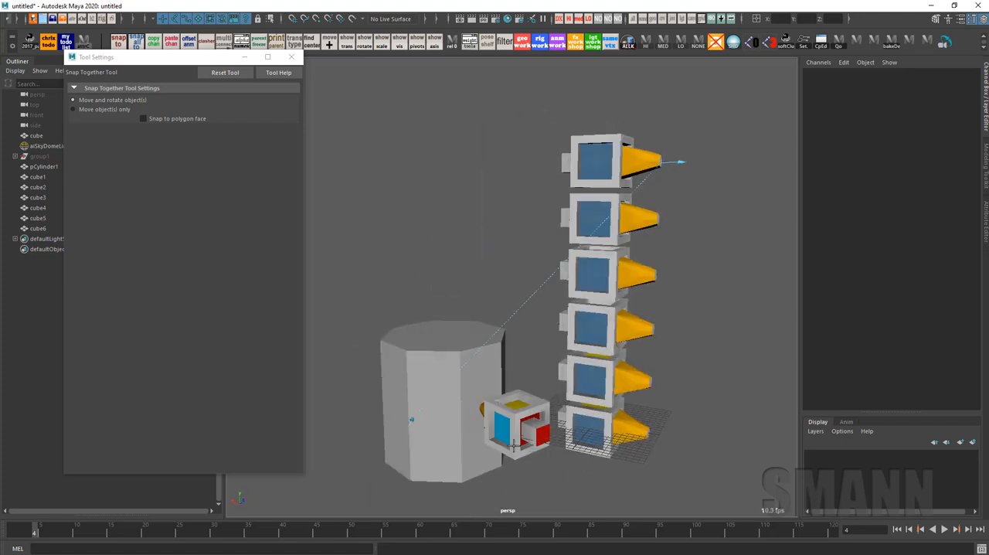
key(Return)
alt+drag(640, 229, 687, 266)
click(623, 233)
click(422, 264)
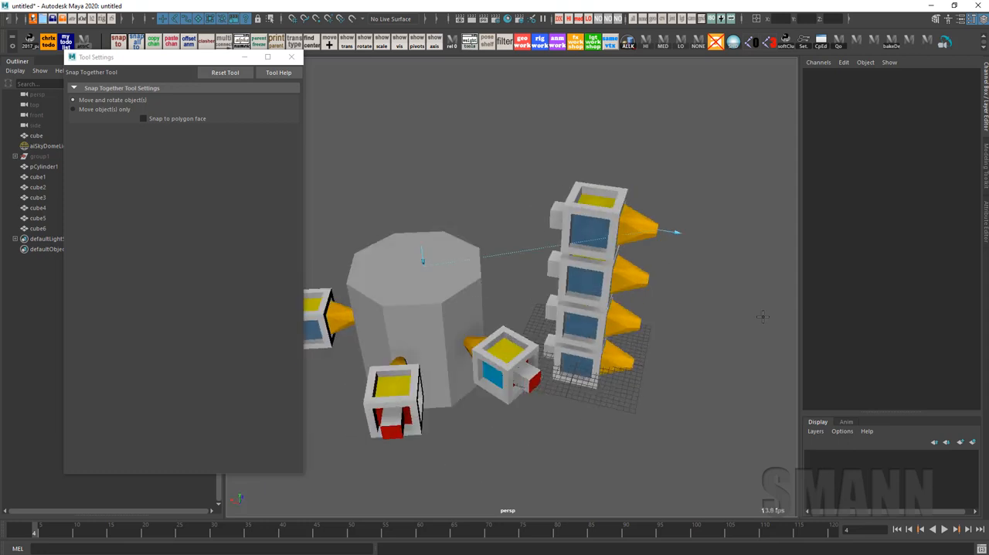
key(Return)
Snap the three remaining stacked cubes by their orange cone tips onto other side faces of the cylinder
alt+drag(763, 346, 718, 322)
click(620, 288)
alt+drag(634, 316, 703, 279)
key(Return)
alt+drag(610, 340, 603, 313)
alt+drag(690, 336, 601, 326)
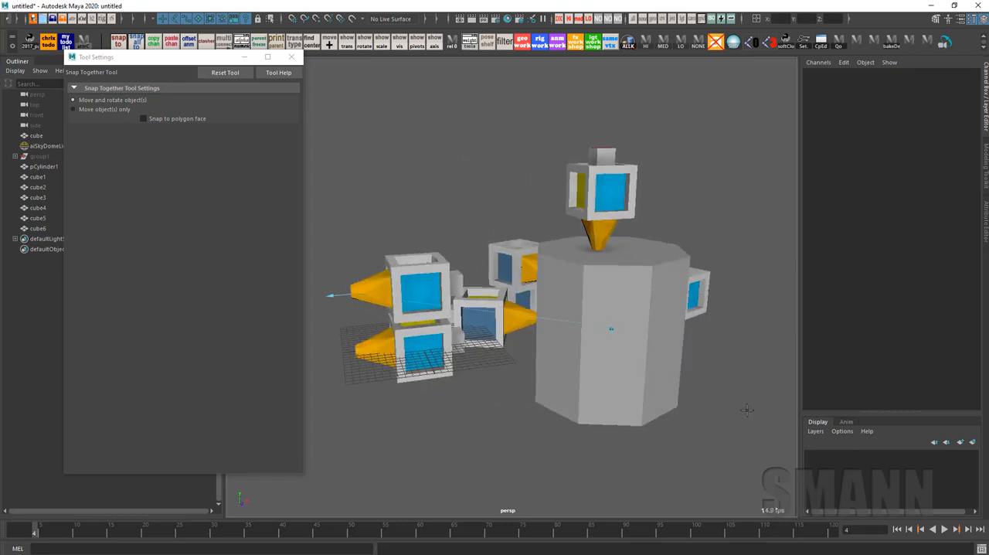
alt+drag(746, 410, 685, 377)
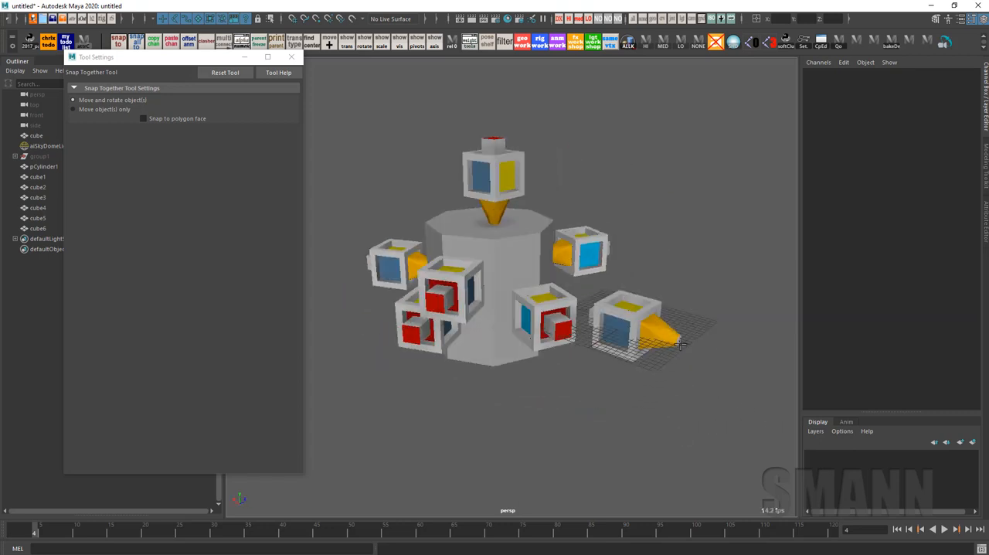
alt+drag(678, 342, 659, 392)
alt+drag(571, 331, 677, 318)
Select the upper of the two snapped cubes beside the grid-free side with the Move tool and examine its axes and channel values
key(w)
click(663, 303)
alt+right_drag(665, 304, 744, 375)
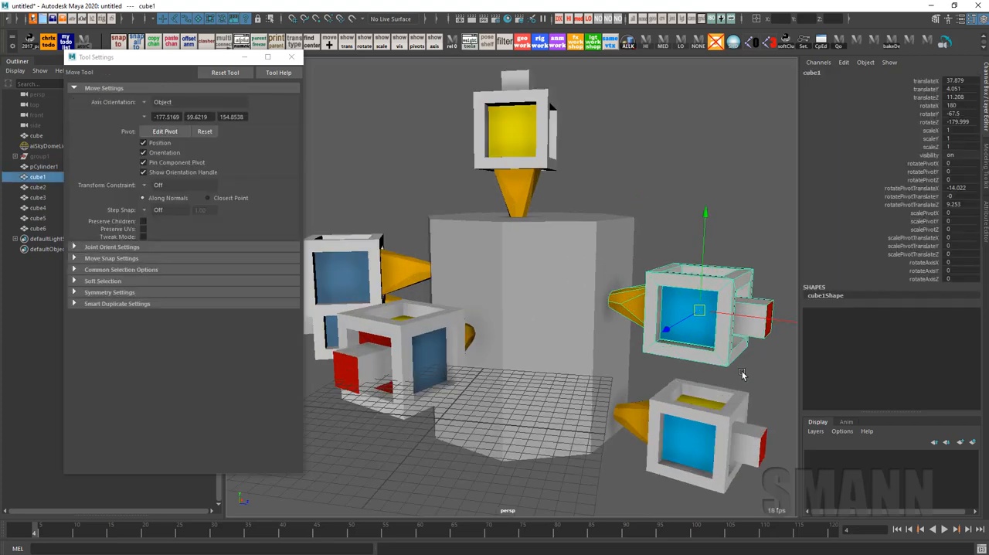
alt+drag(744, 375, 652, 365)
mouse_move(684, 331)
mouse_down()
mouse_move(659, 418)
mouse_move(666, 338)
mouse_move(685, 376)
mouse_move(658, 333)
mouse_move(687, 417)
mouse_move(699, 369)
mouse_move(669, 380)
mouse_move(600, 322)
mouse_move(669, 340)
mouse_up()
click(679, 376)
click(614, 274)
alt+drag(670, 295, 641, 316)
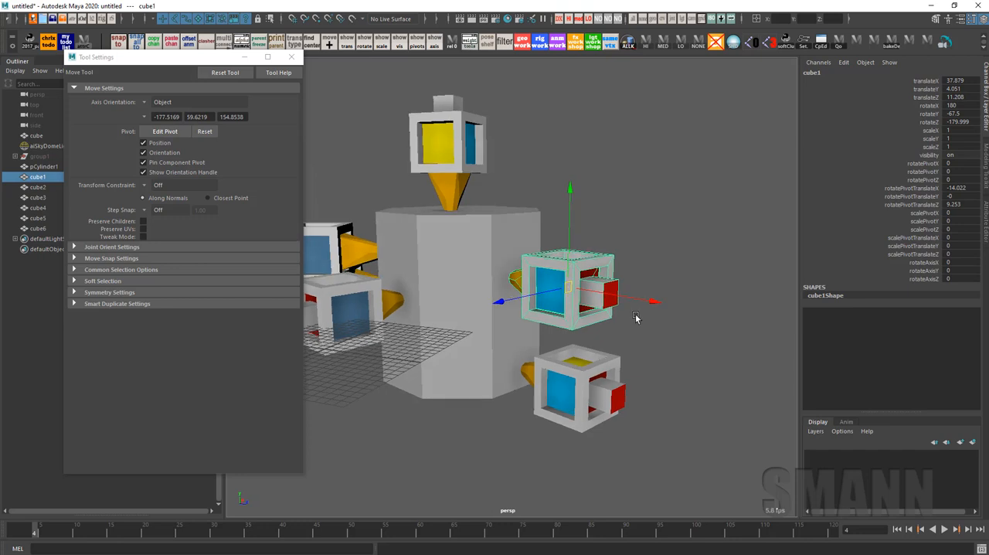
Try rotating the selected snapped cube about its Z axis in Gimbal orientation
key(e)
drag(543, 222, 492, 390)
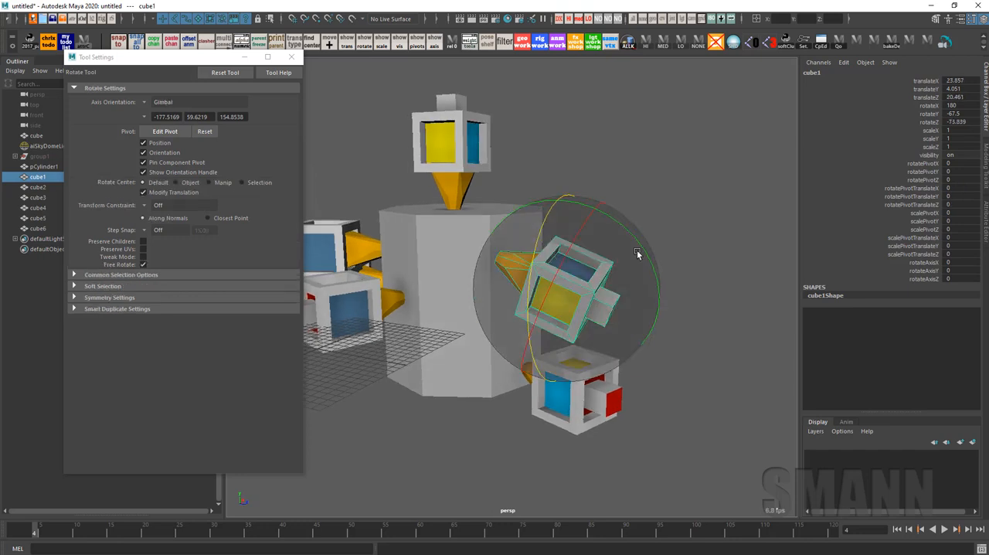
key(ctrl+z)
Switch the Rotate tool to Object orientation and rotate the snapped cube about X to about 291
key(e)
drag(730, 266, 702, 233)
drag(530, 211, 480, 408)
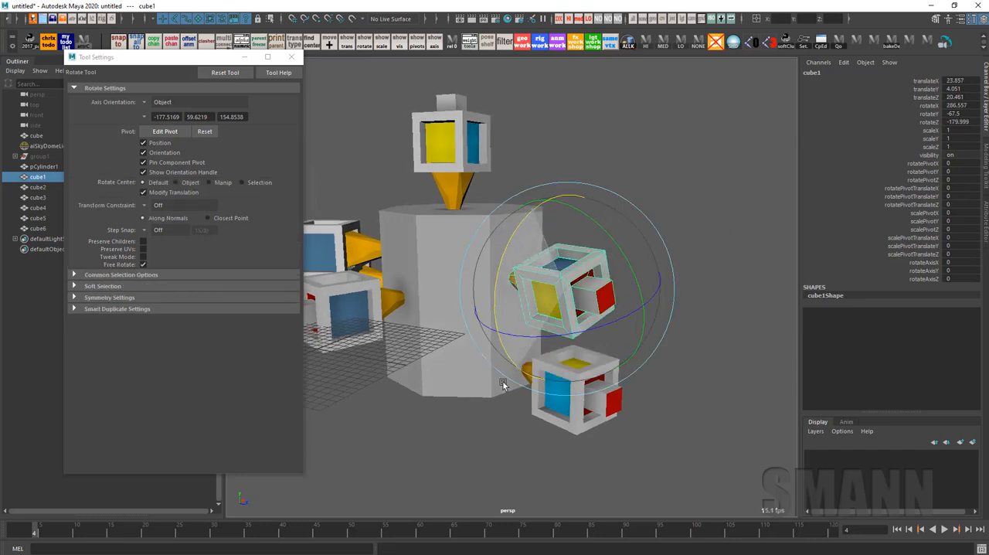
key(w)
scroll(577, 293, up, 1)
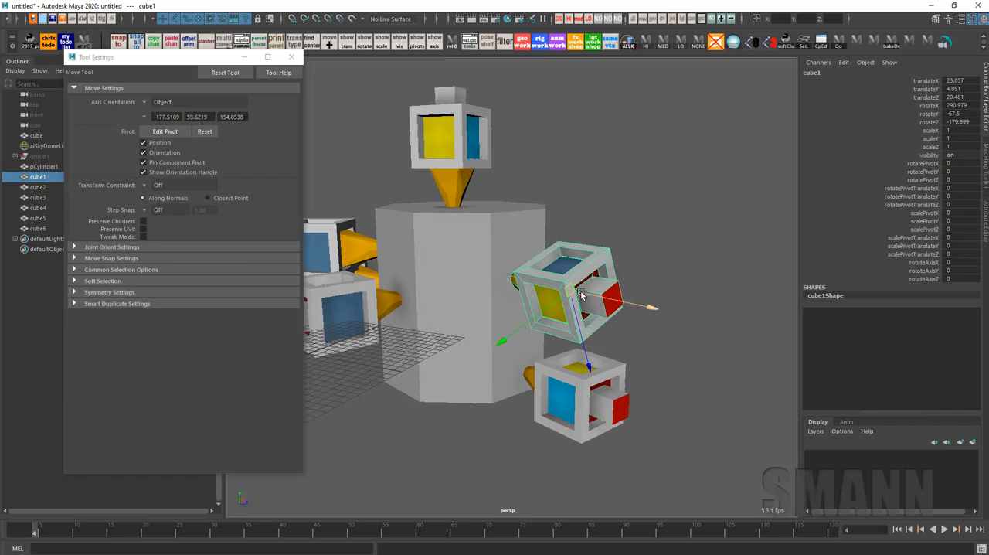
Move and rotate the cube off the cylinder to translate about 32.0, -7.2, 23.8 and rotate about 284.2, -24.4, -158.2
key(e)
key(w)
drag(622, 294, 715, 374)
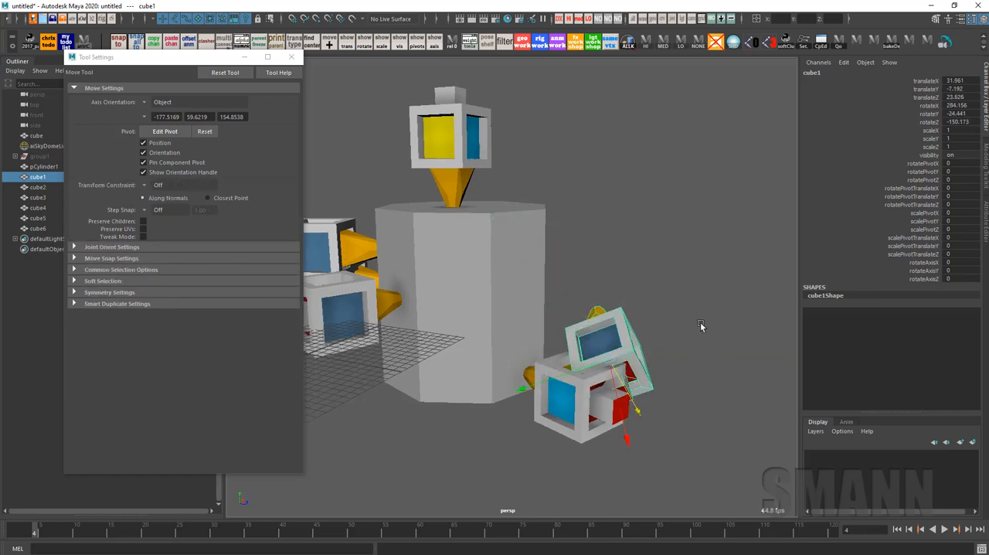
click(700, 323)
Snap the displaced cube's orange cone tip back onto the cylinder's side face with the Snap Together Tool
key(y)
alt+drag(735, 322, 492, 373)
alt+drag(407, 343, 696, 284)
key(shift+Return)
key(shift+Return)
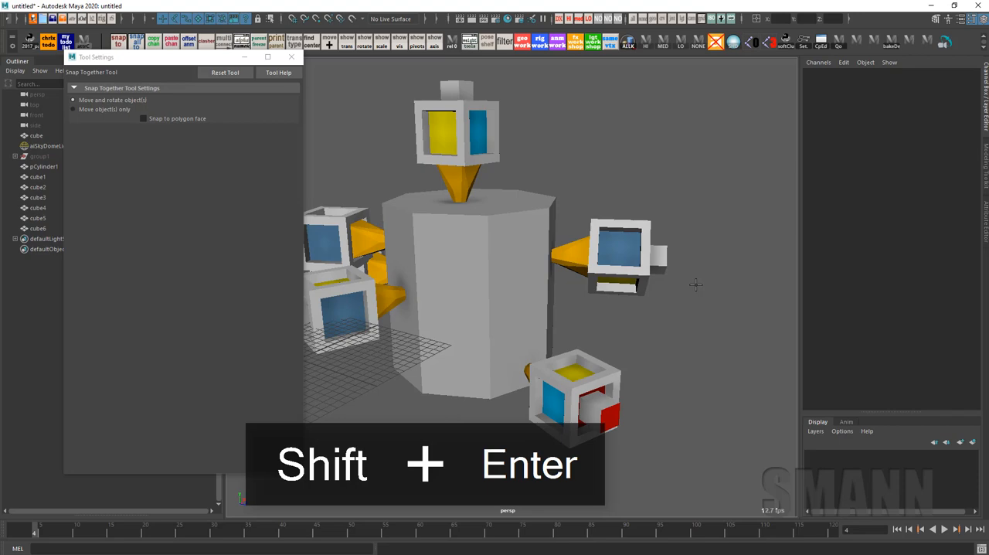
alt+middle_drag(696, 284, 707, 282)
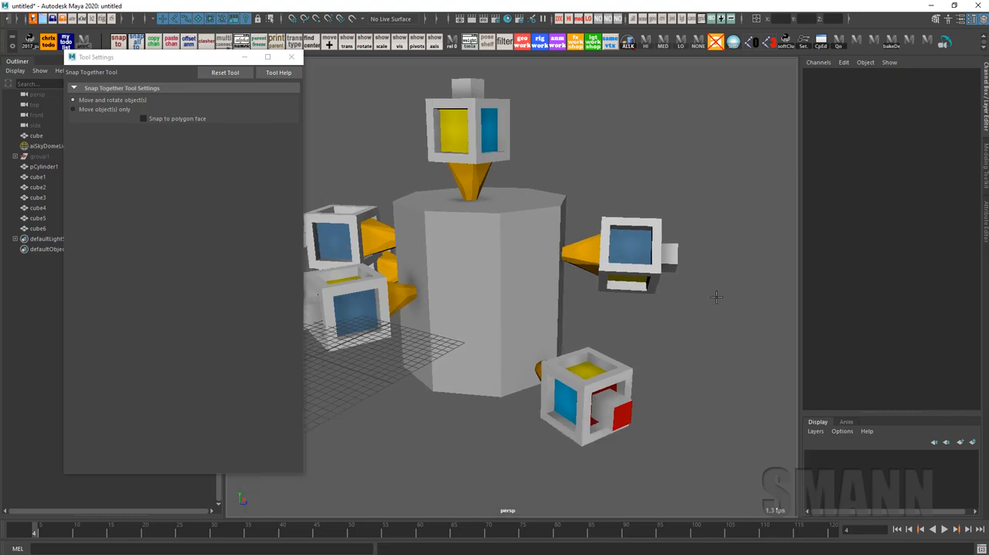
Select the cylinder and delete it
key(w)
alt+drag(740, 308, 626, 259)
click(551, 291)
key(Delete)
Delete the six duplicate cubes, keeping only the original cube
scroll(625, 260, down, 4)
drag(756, 140, 363, 450)
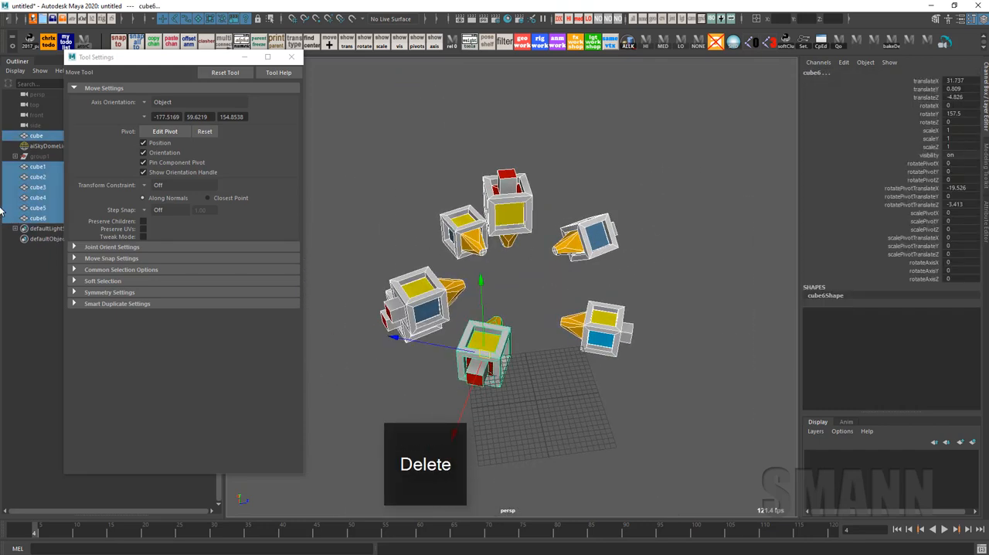
ctrl+click(40, 136)
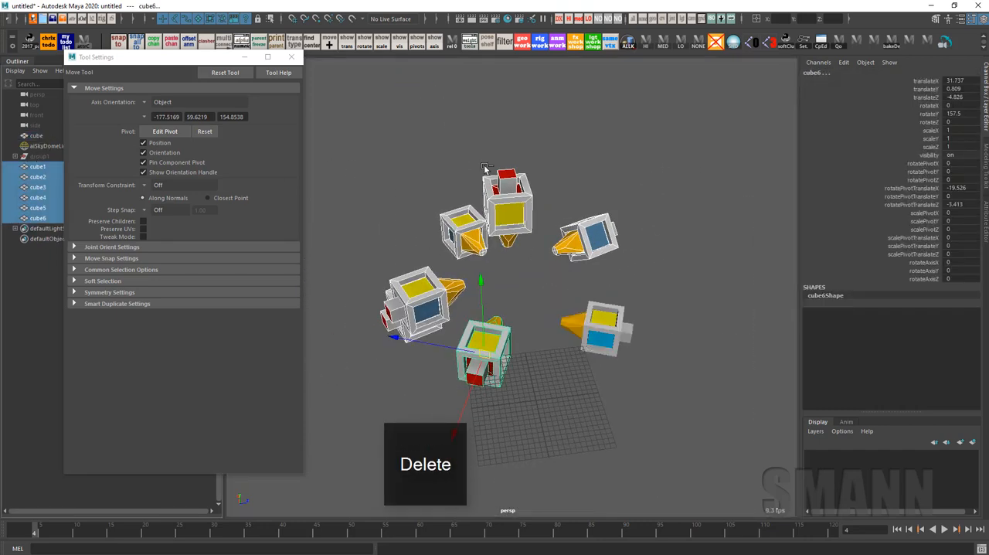
key(BackSpace)
Zero the remaining cube's translate and rotate channels
click(603, 332)
key(space)
click(706, 219)
click(709, 262)
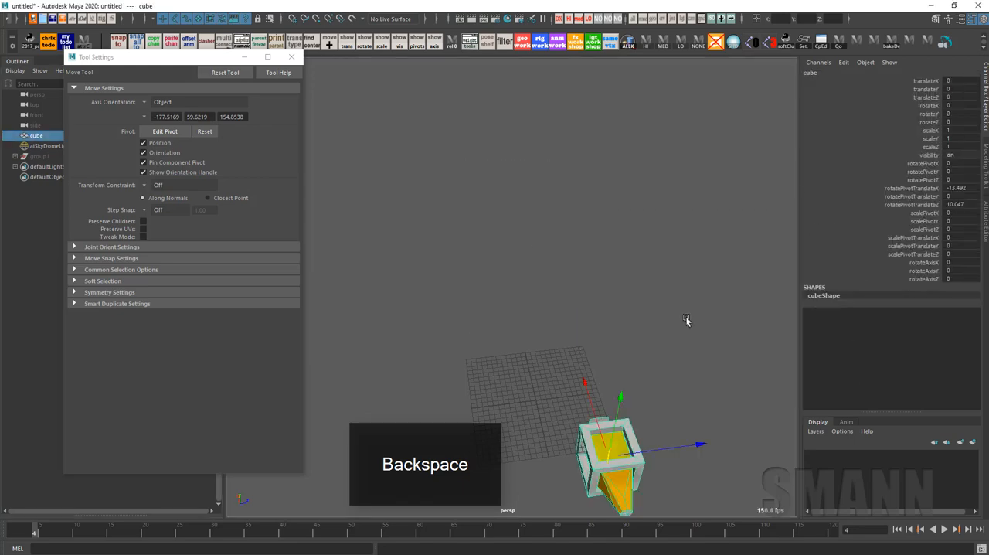
Set the cube's Rotate Pivot Translate X, Y and Z channels to 0
key(f)
alt+drag(685, 316, 730, 378)
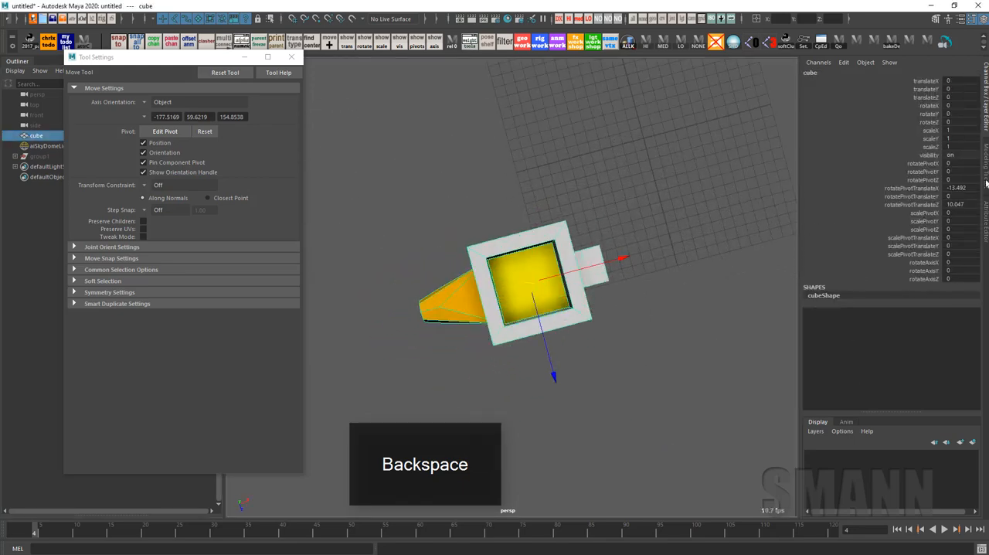
drag(958, 188, 971, 202)
text(0)
key(Return)
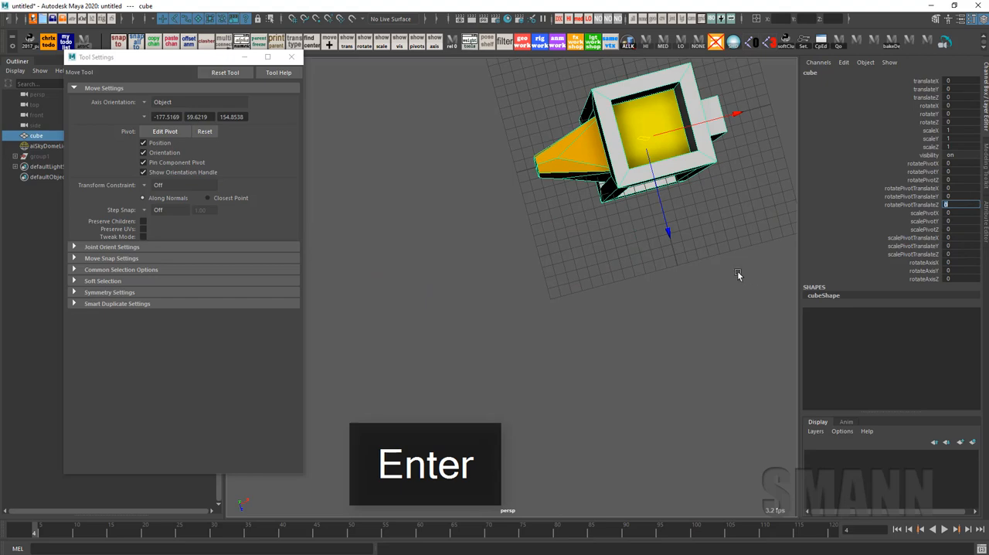
Look through the available commands for transformation tools, matching transforms and pivots
alt+drag(738, 275, 644, 293)
key(e)
key(w)
key(space)
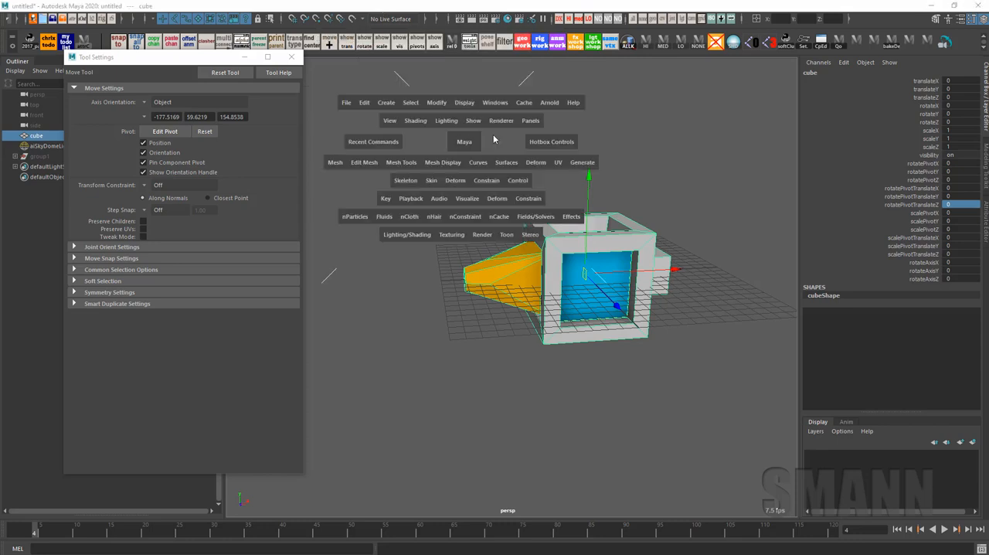
click(446, 105)
click(454, 115)
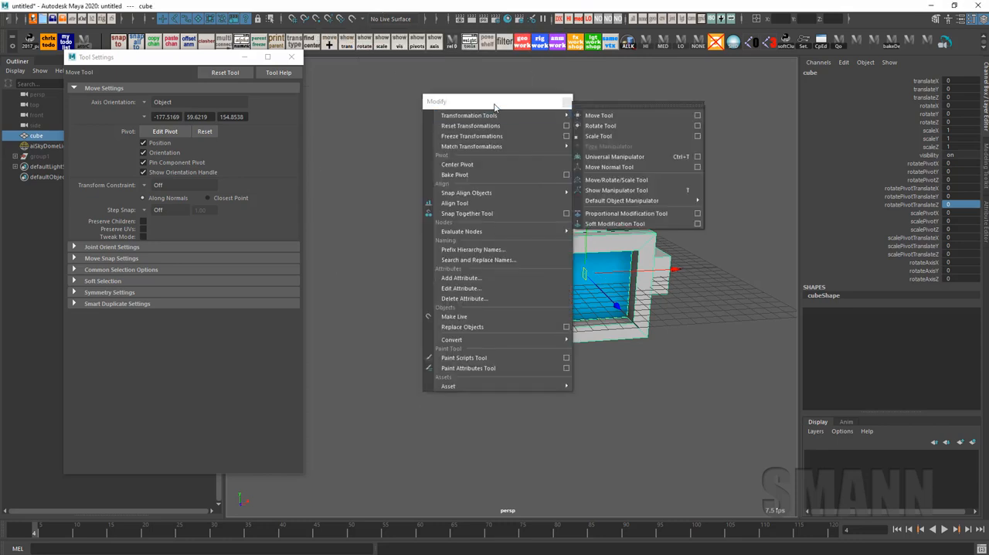
mouse_move(384, 121)
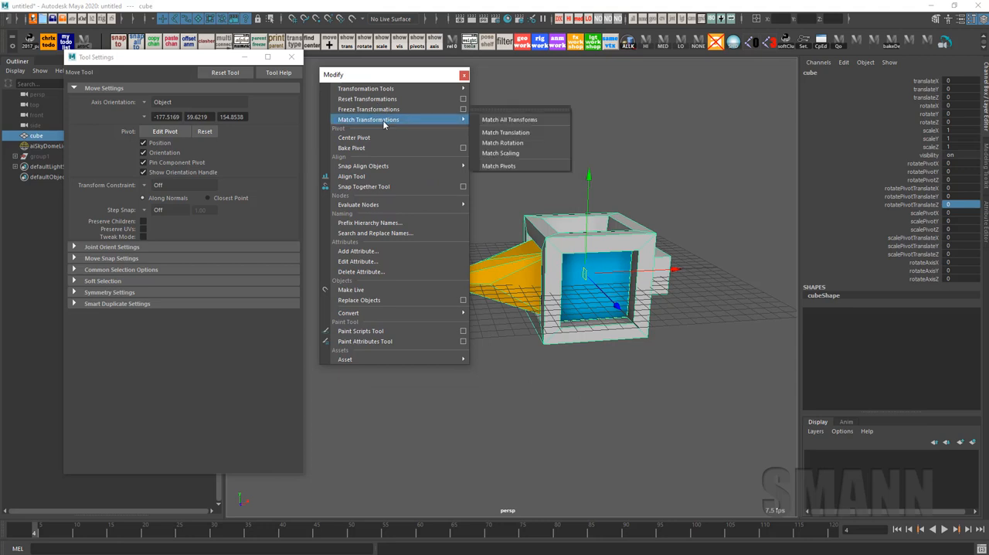
mouse_move(380, 90)
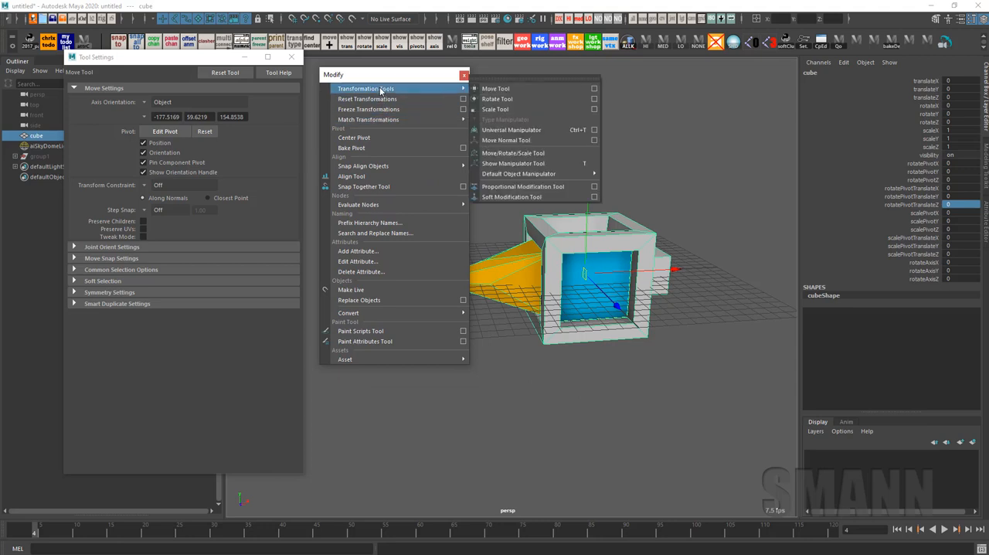
click(715, 152)
alt+middle_drag(633, 161, 638, 146)
drag(638, 147, 680, 324)
alt+middle_drag(682, 315, 697, 306)
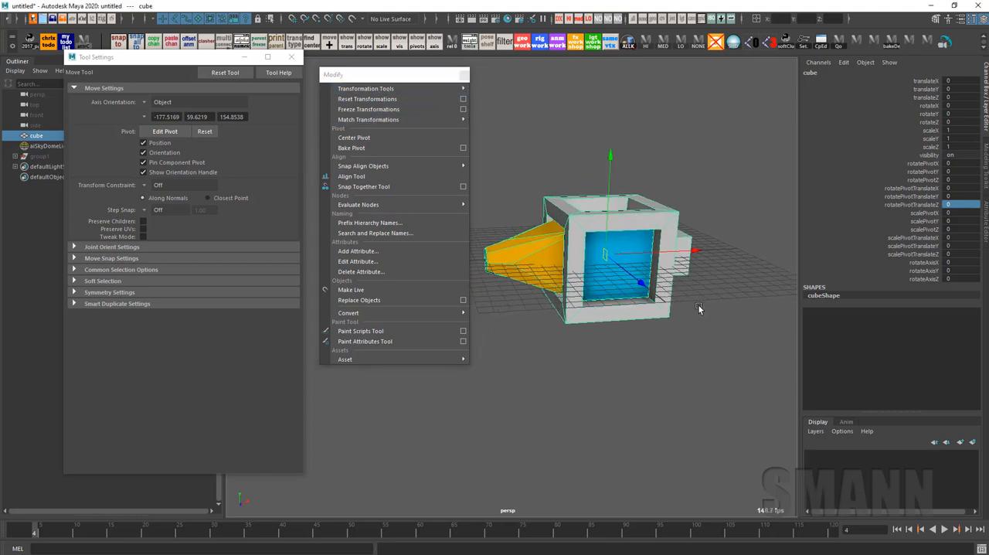
click(465, 75)
Examine the Rotate tool's Rotate Center choices and the Move tool's axis orientation choices around the cube
alt+middle_drag(723, 229, 699, 225)
key(e)
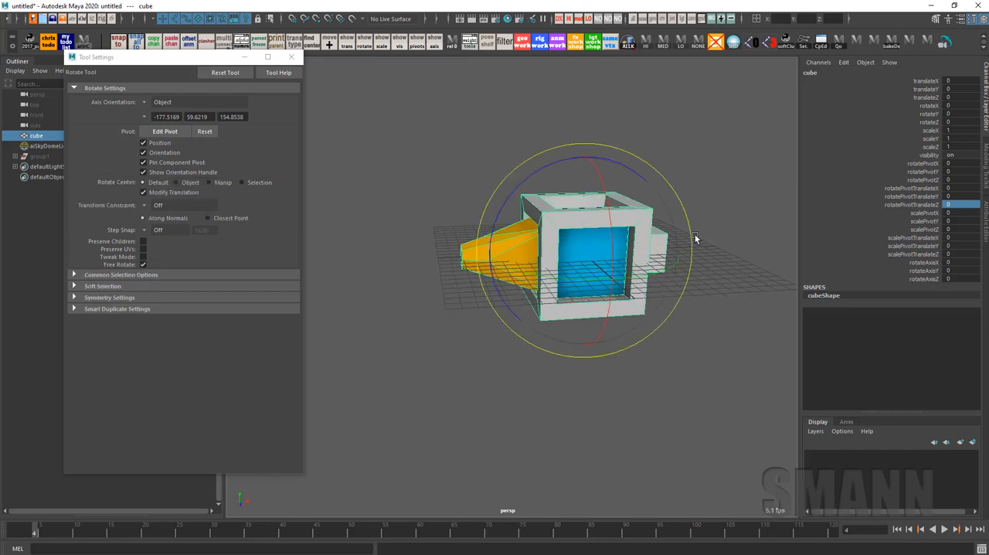
alt+right_drag(695, 238, 723, 279)
alt+middle_drag(727, 266, 707, 256)
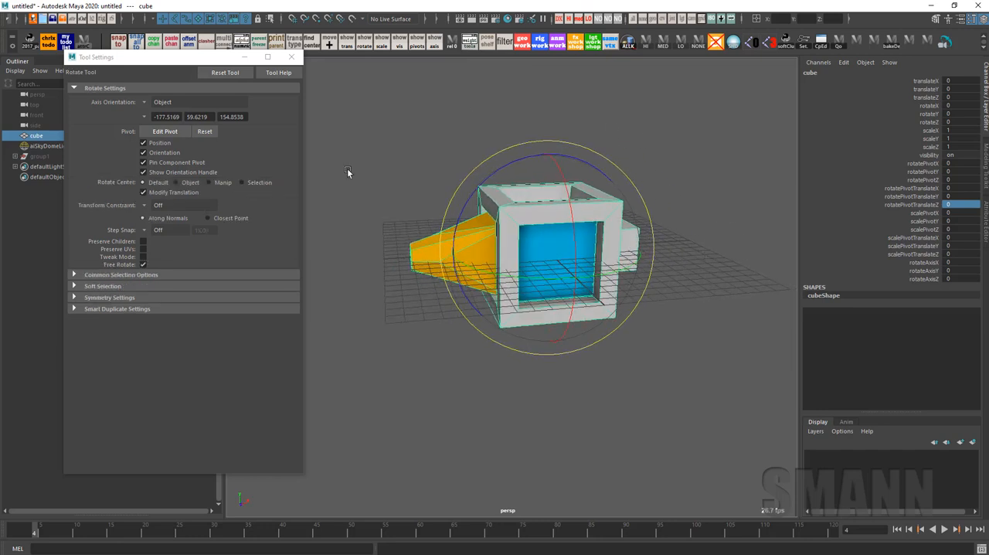
click(253, 182)
alt+drag(657, 262, 710, 285)
alt+middle_drag(710, 281, 657, 308)
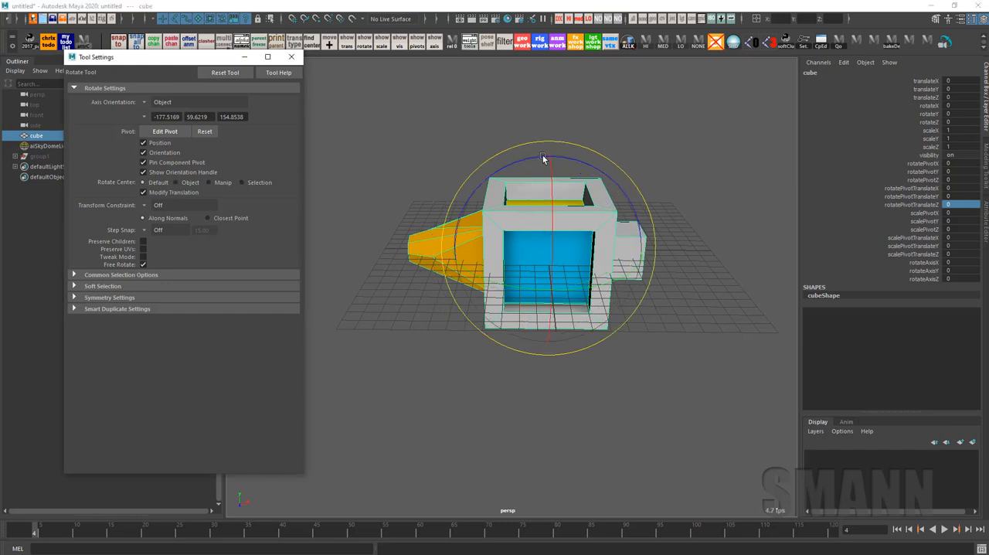
click(659, 133)
key(w)
drag(659, 134, 595, 158)
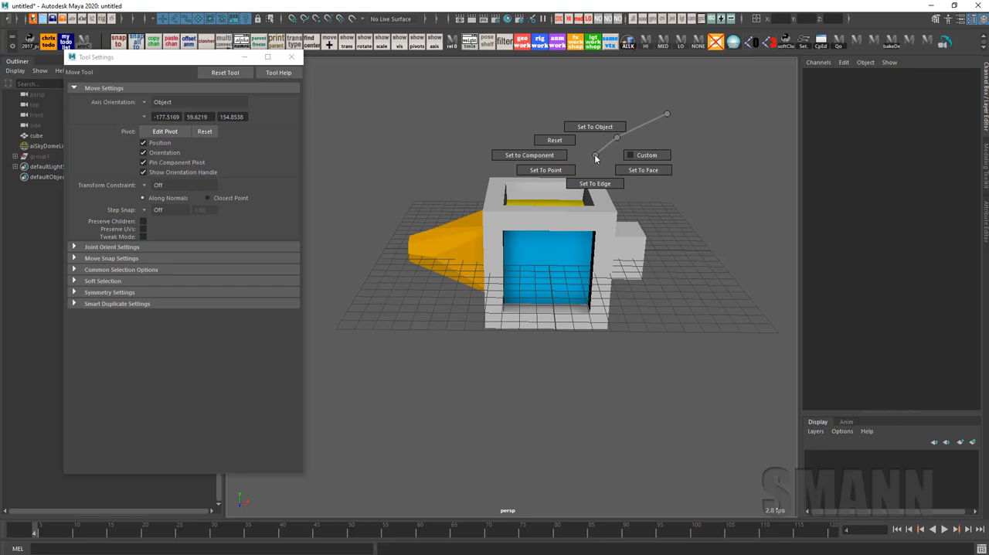
drag(595, 158, 595, 157)
alt+drag(473, 207, 522, 159)
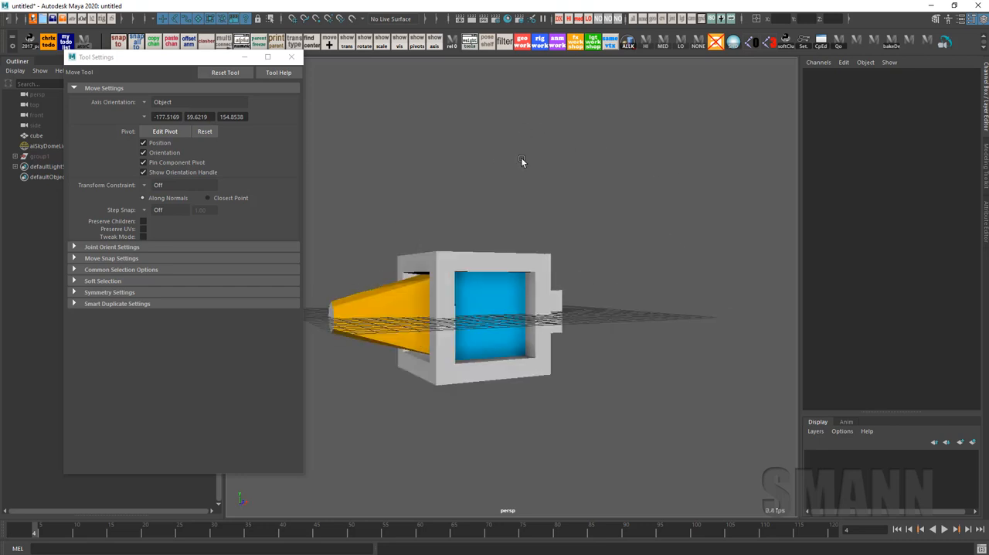
Create a locator with the spaceLocator command and move it along X to about 13.14, beside the cube
click(533, 278)
alt+middle_drag(573, 287, 629, 254)
alt+drag(629, 254, 619, 293)
click(637, 122)
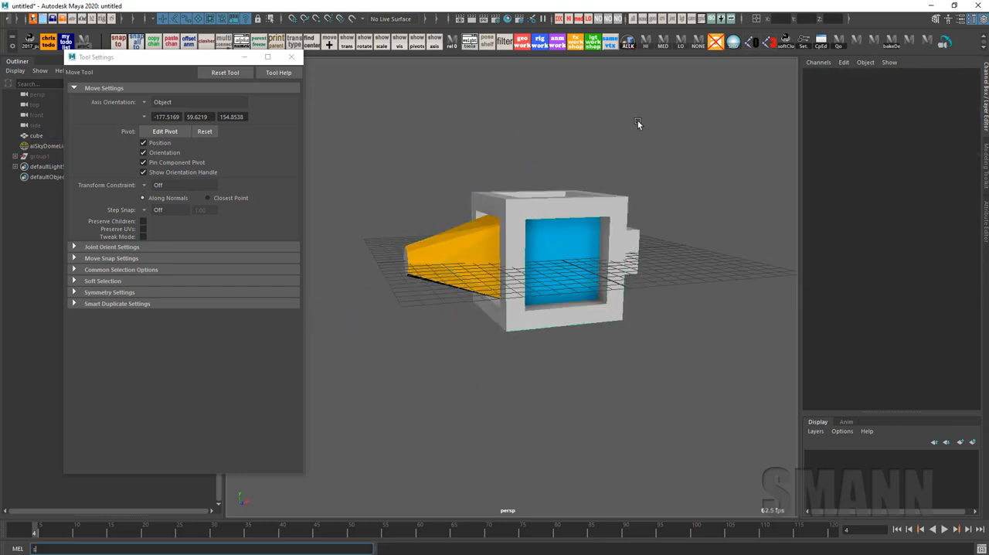
text(spaceLocator)
key(Return)
alt+middle_drag(682, 207, 652, 214)
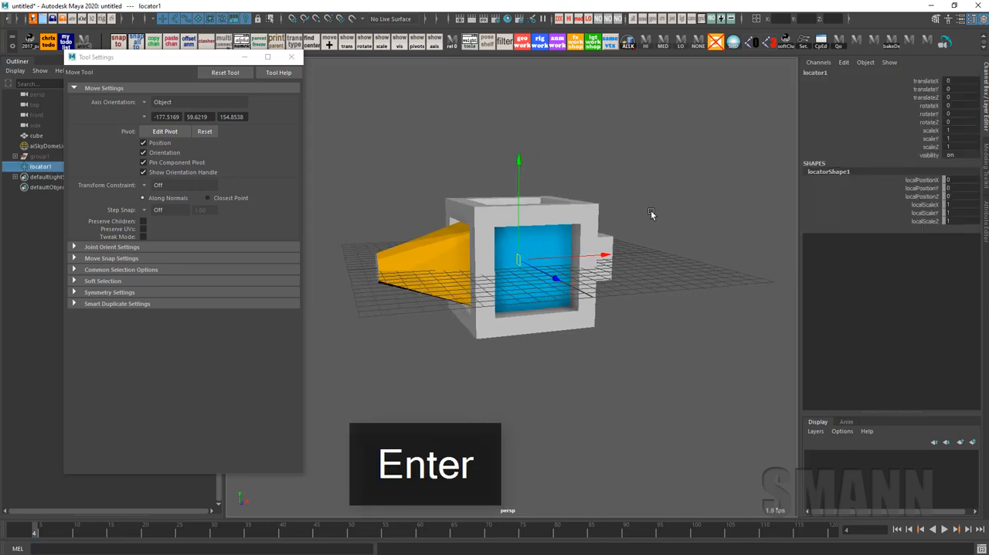
drag(600, 255, 734, 312)
alt+middle_drag(734, 312, 643, 300)
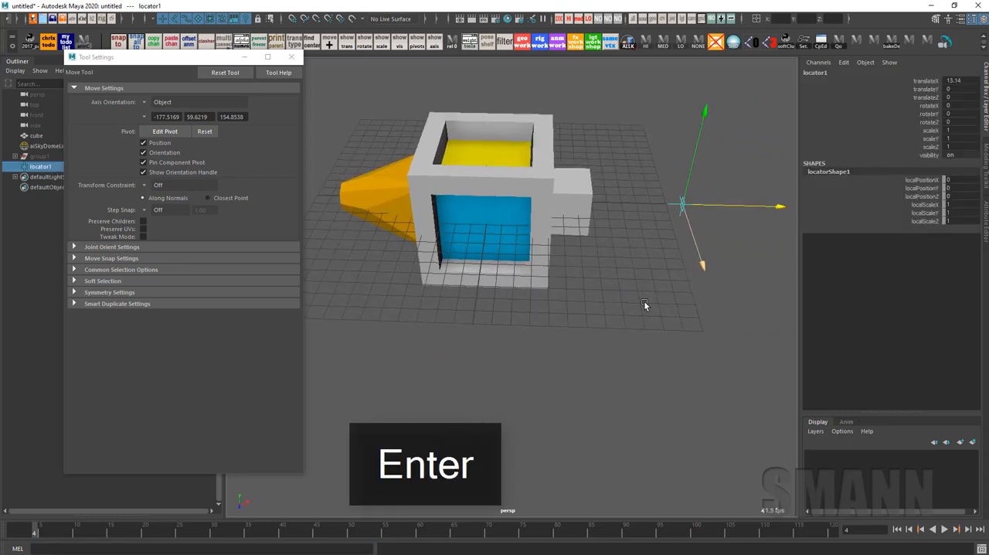
Select the cube together with the locator and set the Rotate tool's Rotate Center to Manip
click(647, 251)
click(521, 171)
shift+click(683, 204)
click(767, 394)
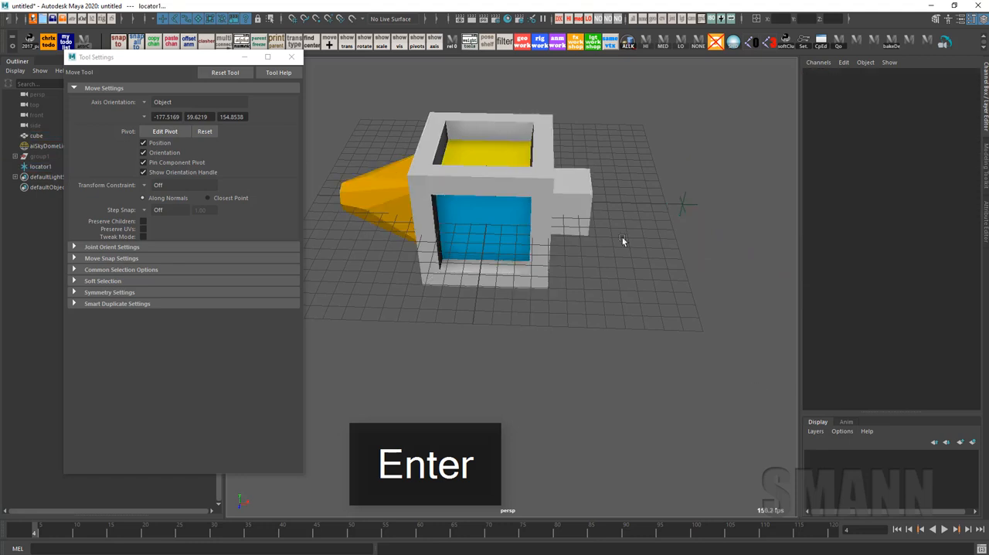
click(541, 245)
alt+drag(578, 279, 601, 234)
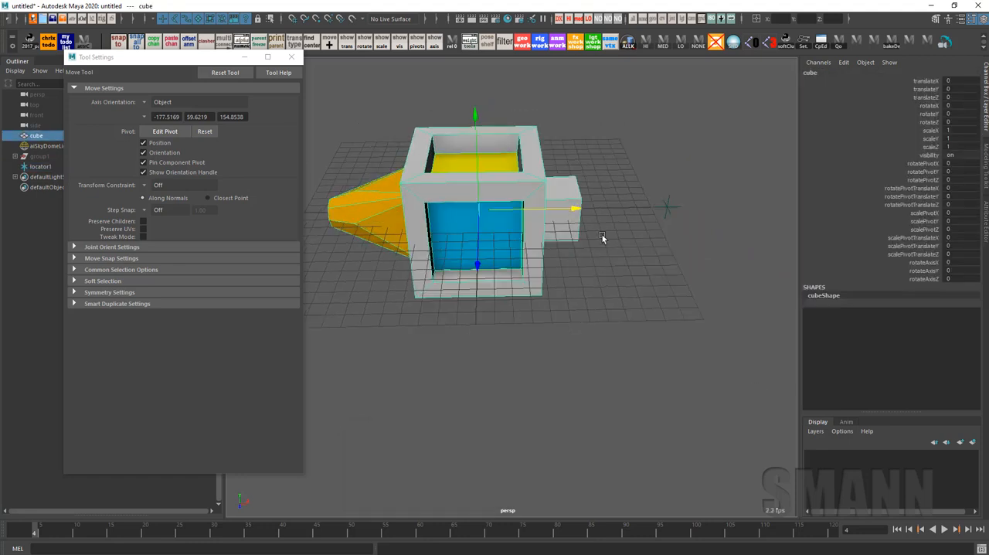
key(e)
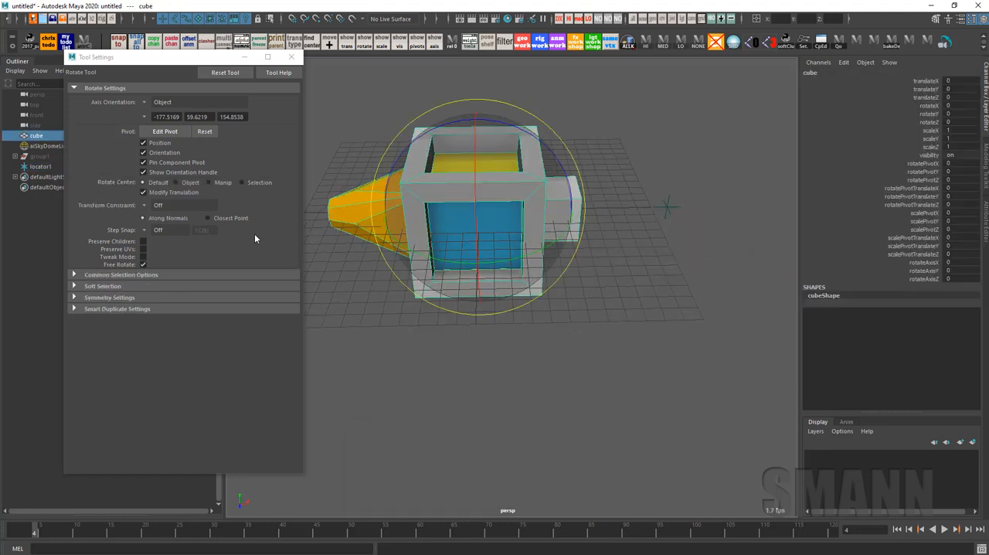
click(263, 183)
shift+drag(649, 147, 727, 292)
click(217, 184)
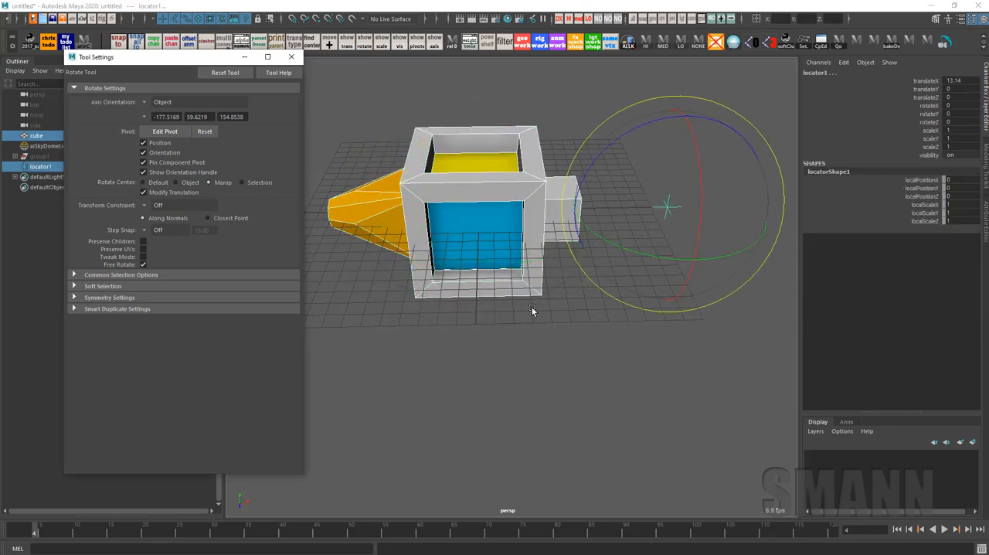
Try rotating the cube and locator together about the locator's Z axis, and undo the rotation
alt+drag(552, 307, 604, 331)
key(ctrl+z)
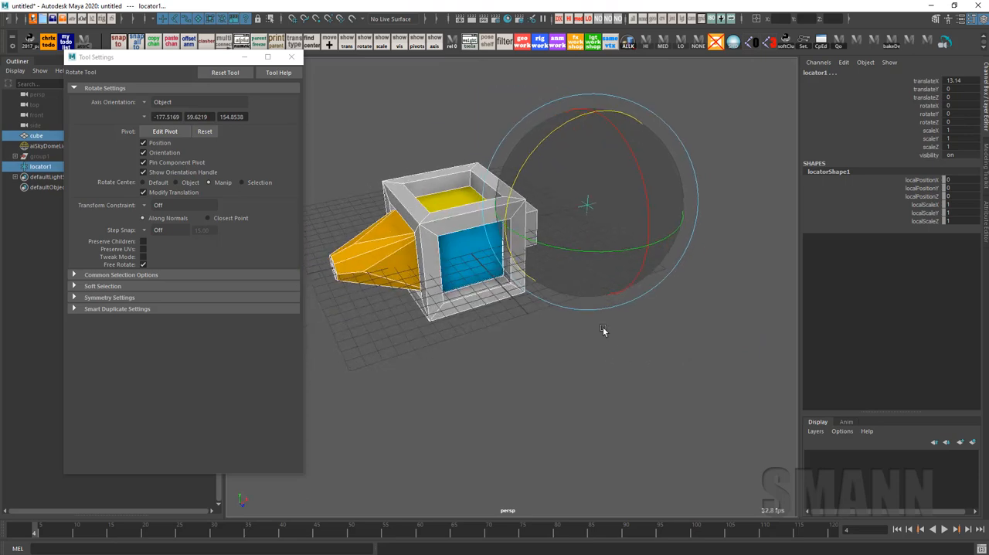
drag(505, 217, 562, 181)
key(ctrl+z)
alt+drag(701, 315, 662, 354)
click(697, 347)
Turn off Modify Translation for the Rotate tool and shift the tool settings window to uncover the Outliner
click(453, 171)
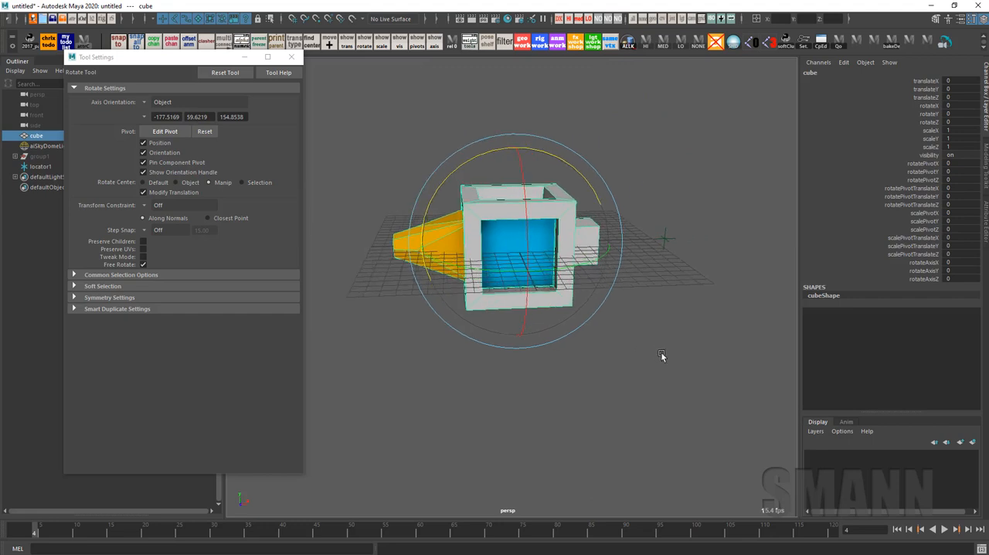
click(182, 192)
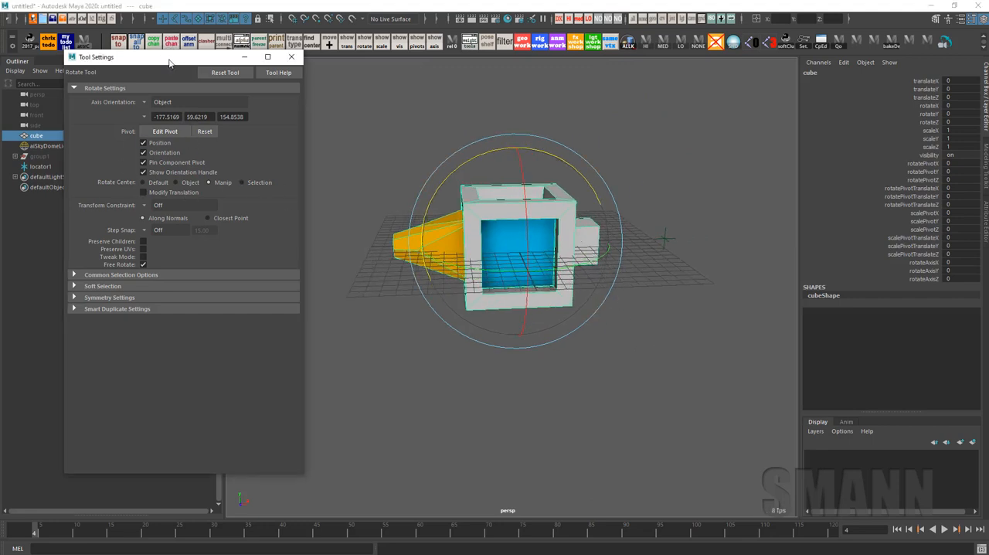
drag(169, 61, 230, 65)
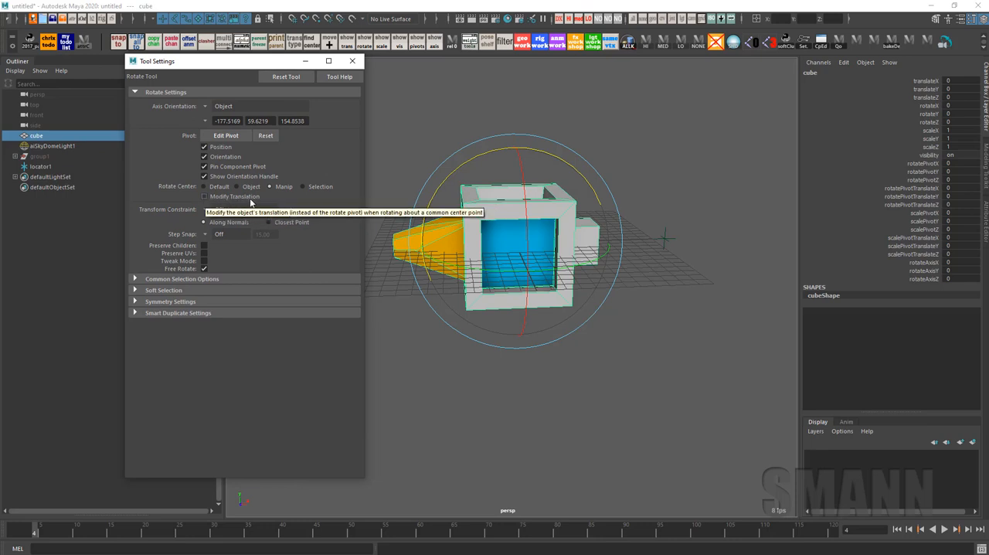
click(773, 279)
Select the cube and locator and try rotating them with Modify Translation off, undoing the change
key(z)
key(w)
shift+click(664, 239)
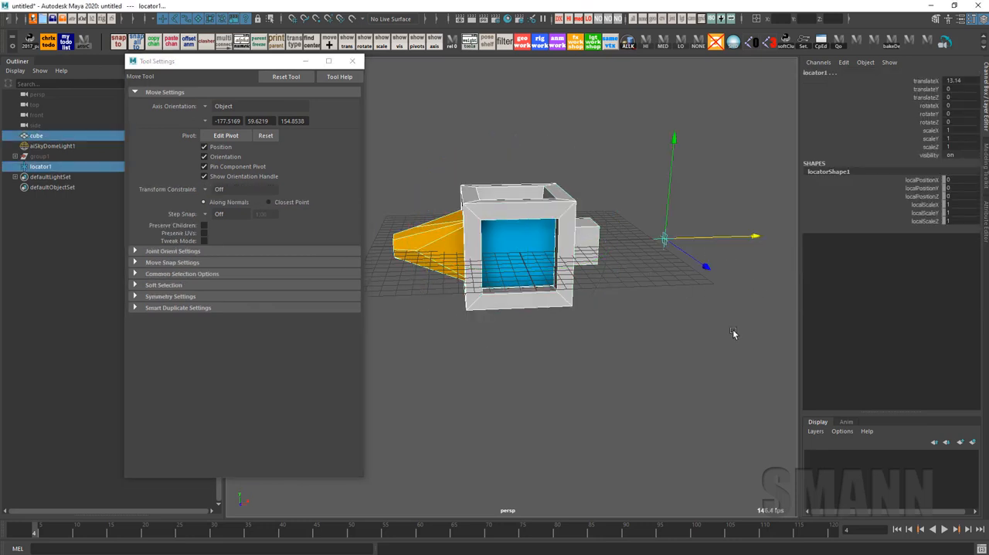
alt+middle_drag(730, 329, 713, 339)
key(e)
drag(713, 343, 645, 157)
key(z)
click(721, 85)
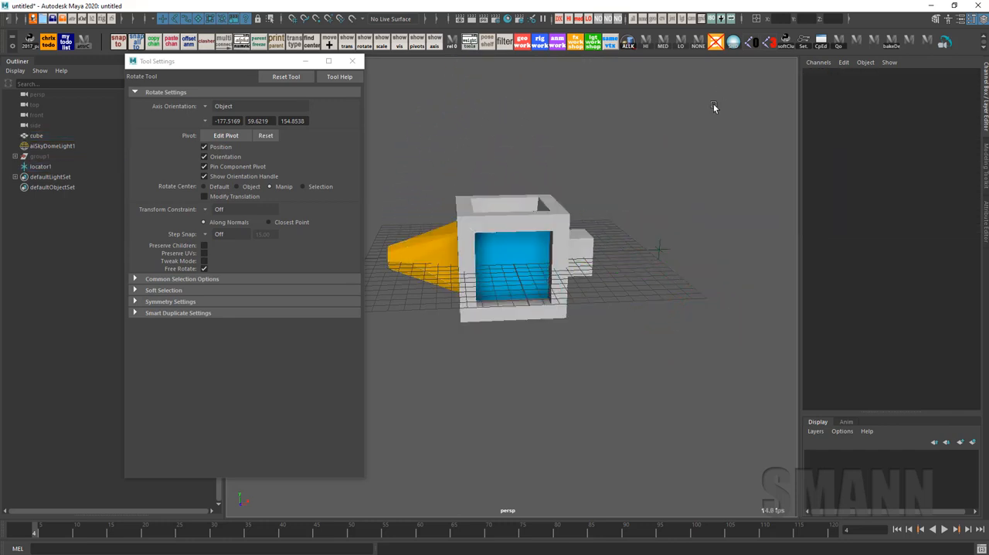
Duplicate the cube and move the copy along Z to about -11.419, behind the original
click(550, 323)
key(w)
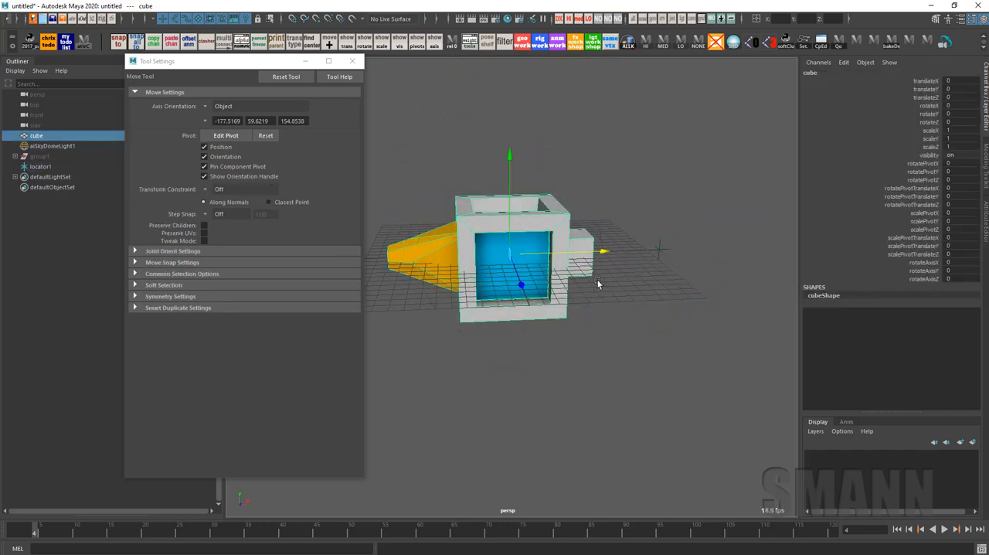
key(ctrl+d)
alt+drag(600, 279, 528, 311)
drag(512, 278, 450, 225)
alt+middle_drag(512, 263, 581, 316)
Duplicate the locator and move the copy along Z to about -13.12, beside the duplicate cube
click(650, 247)
key(ctrl+d)
drag(726, 291, 641, 242)
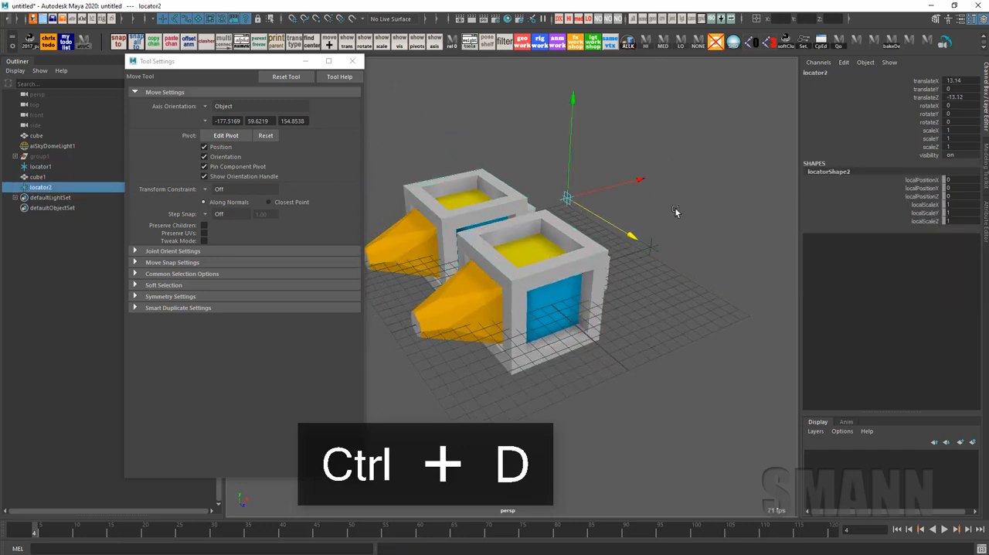
click(675, 212)
Try rotating the original cube about the first locator beside its duplicate, and undo the rotation
alt+drag(700, 302, 655, 287)
click(549, 333)
shift+click(695, 279)
alt+middle_drag(731, 342, 726, 335)
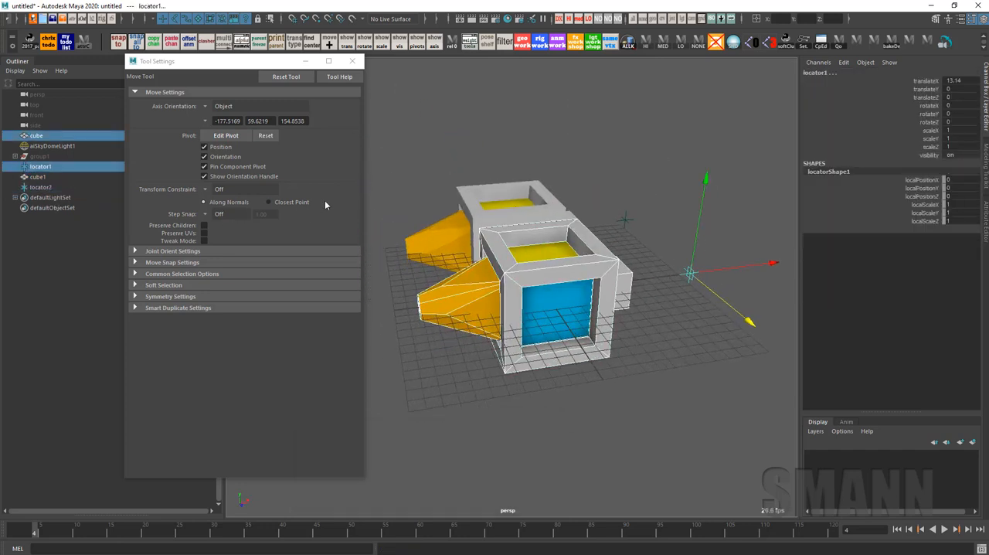
key(e)
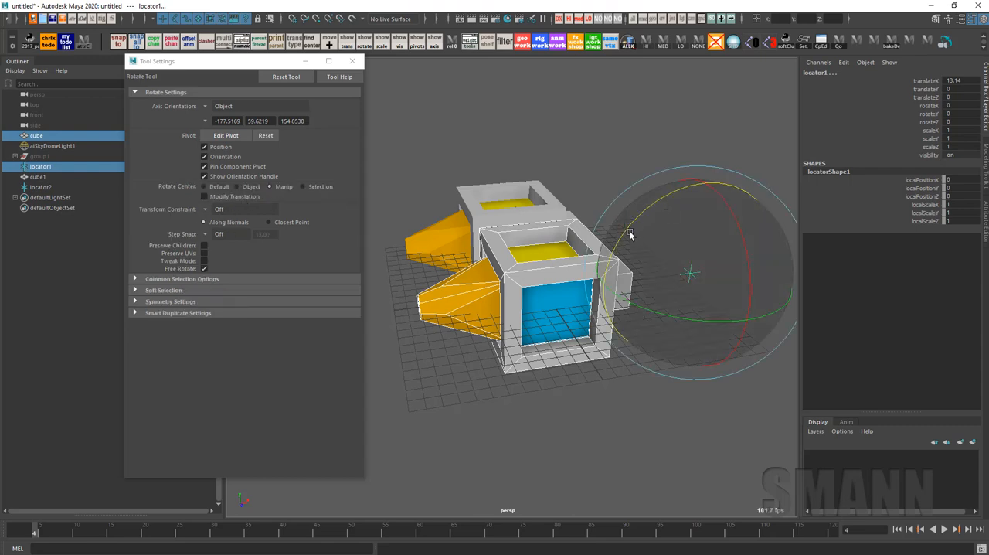
drag(629, 234, 653, 170)
key(ctrl+z)
Move the first locator along X to about -10.536, near the tip of the original cube's orange cone
click(695, 263)
click(654, 298)
key(w)
drag(724, 303, 568, 334)
Try rotating the original cube and first locator together around the locator at the cone's tip
click(568, 334)
key(q)
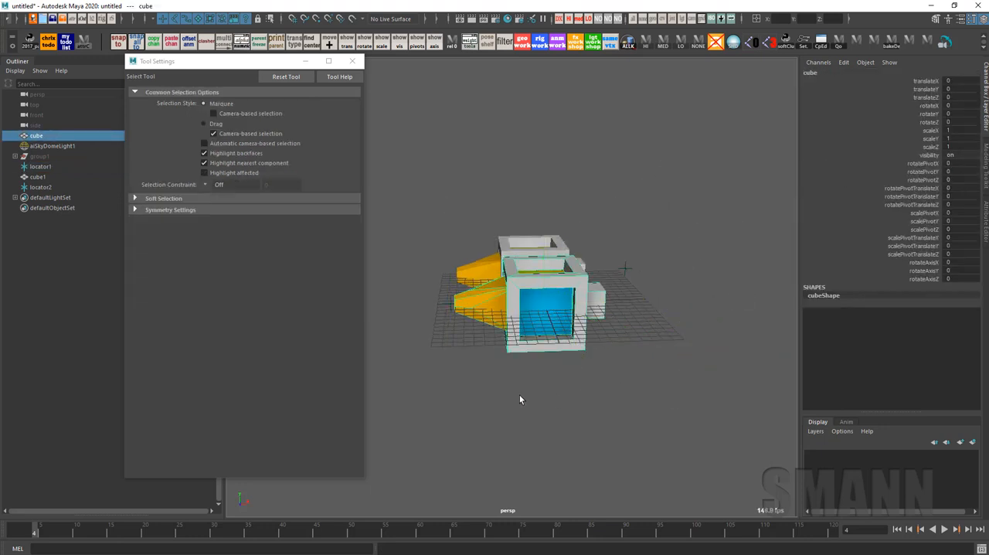
scroll(456, 344, up, 3)
shift+click(427, 311)
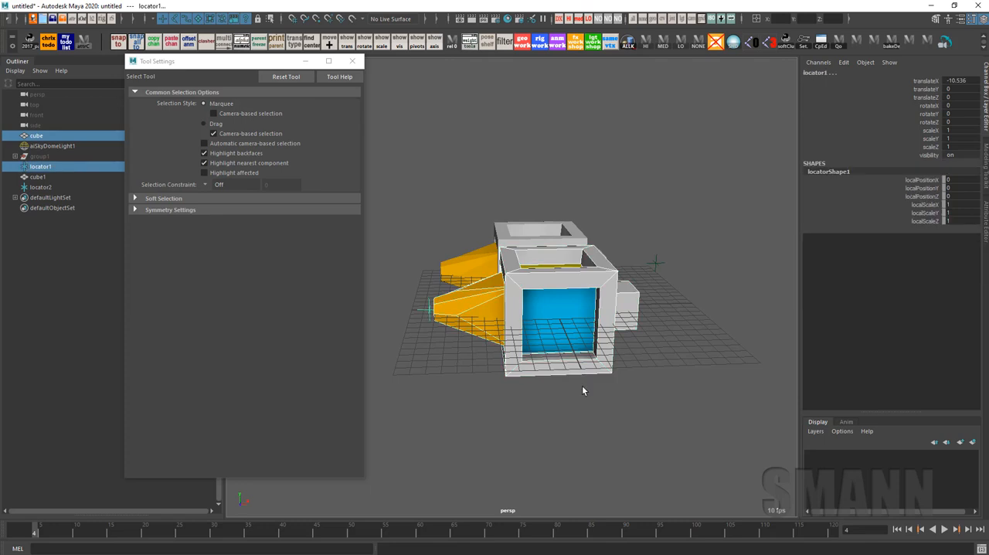
key(e)
drag(511, 266, 516, 345)
click(516, 345)
Move the first locator along X to about 7.814, just beyond the original cube's square peg
click(516, 345)
key(w)
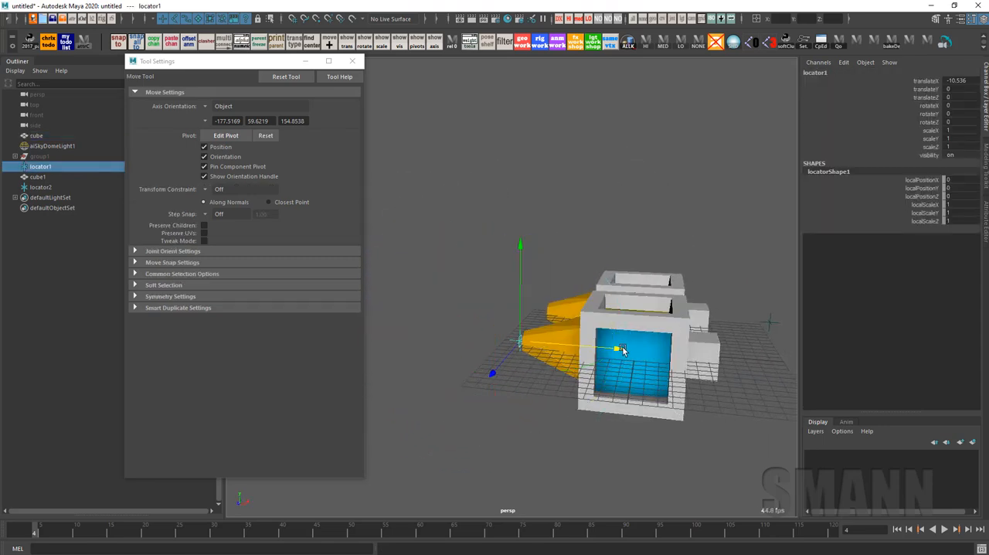
drag(617, 351, 664, 408)
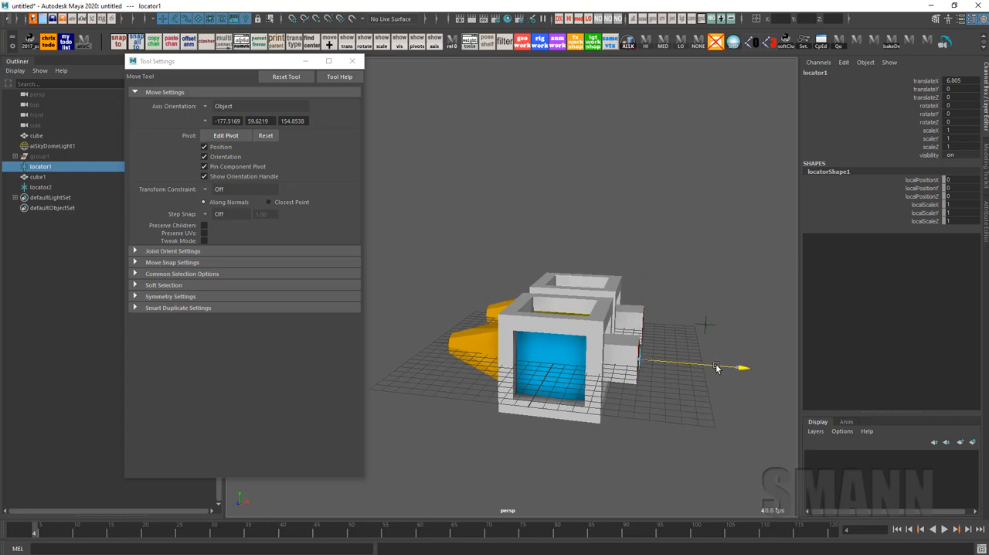
Select the original cube and the first locator and rotate them about Z around the locator
click(610, 372)
click(704, 324)
key(e)
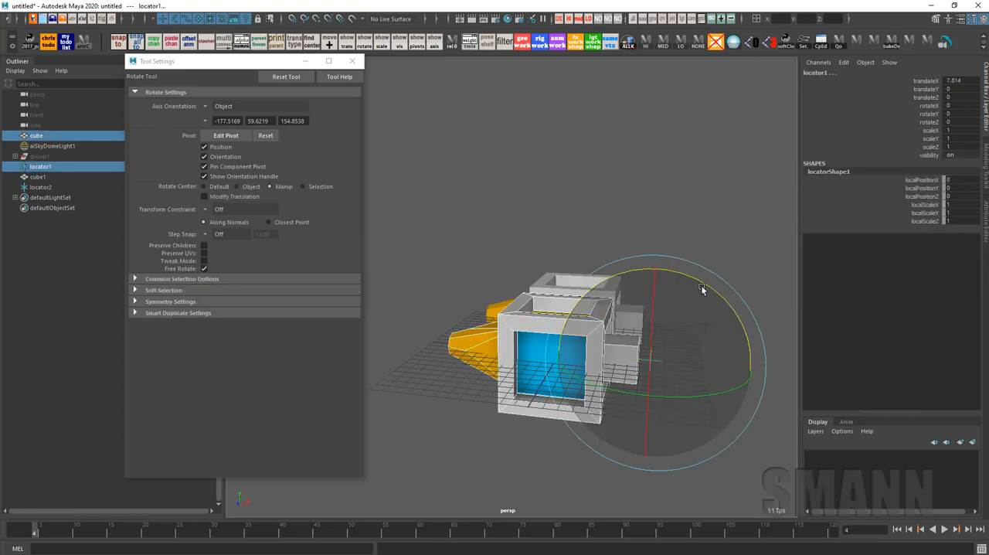
drag(703, 285, 615, 304)
click(740, 249)
With Modify Translation turned on, rotate the duplicate cube and second locator about the locator to about -51.357 degrees in Z
click(615, 305)
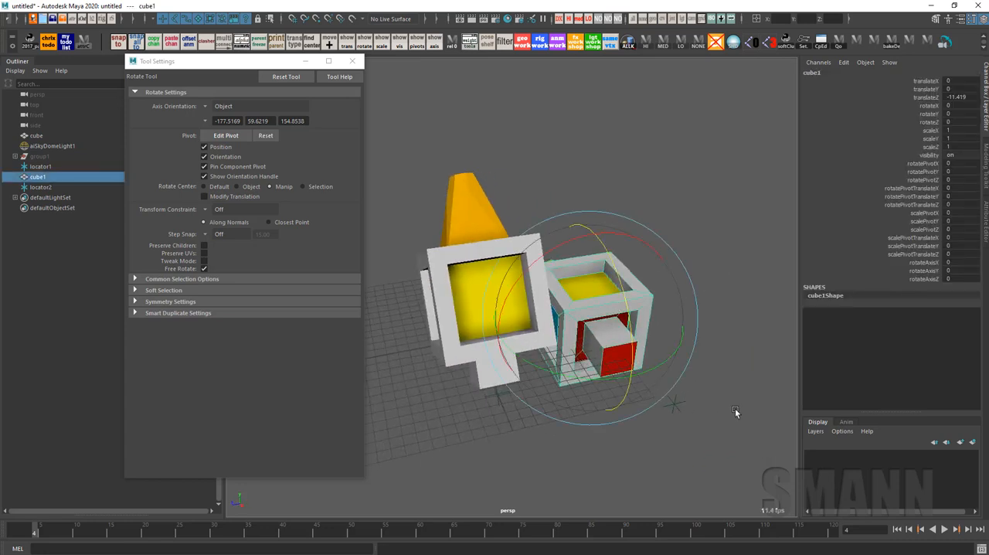
key(q)
shift+click(666, 397)
mouse_move(714, 430)
alt+mouse_down()
mouse_move(724, 427)
mouse_move(706, 431)
alt+mouse_up()
key(e)
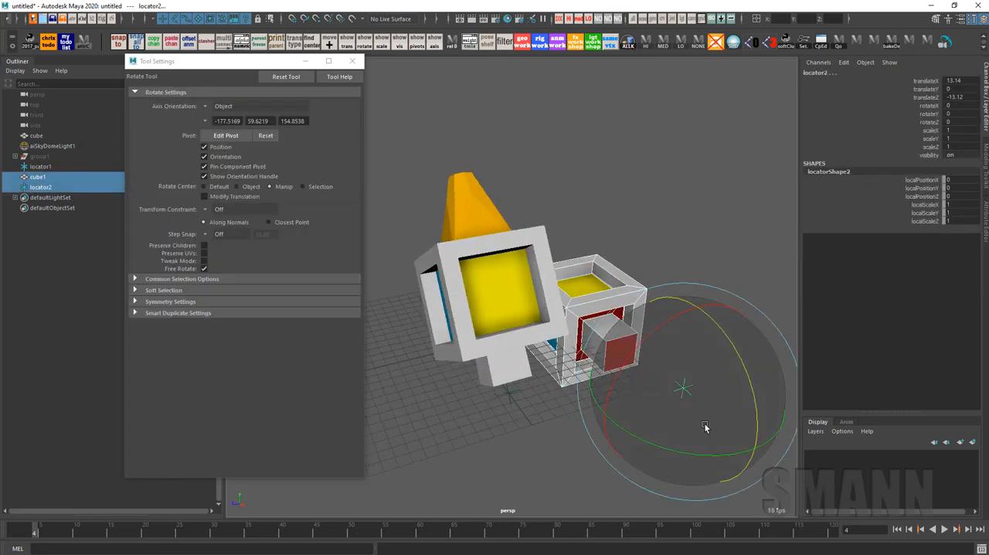
click(237, 197)
alt+drag(602, 183, 595, 203)
drag(705, 247, 732, 352)
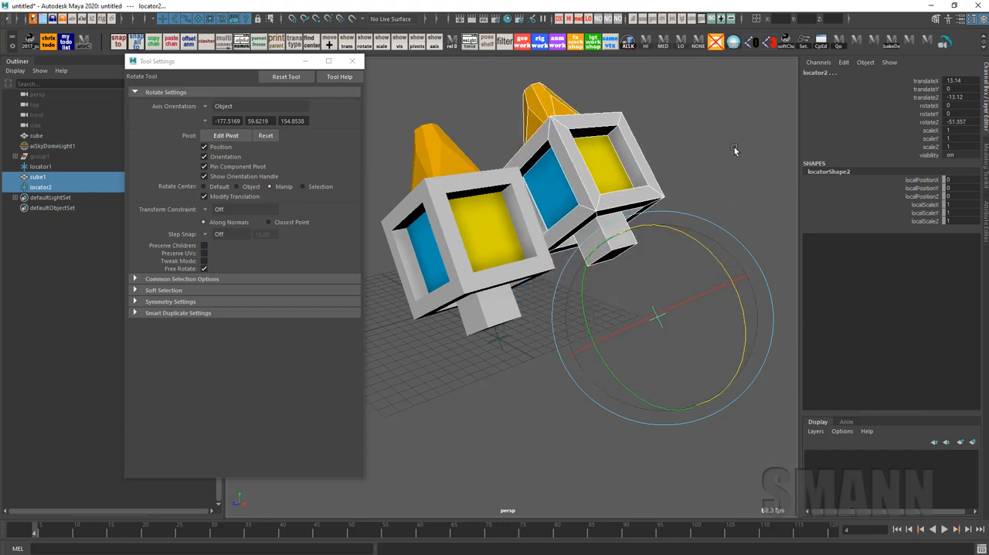
Compare the duplicate cube's transform and pivot channels with the original cube's, including rotatePivotTranslate
click(734, 150)
alt+drag(679, 202, 750, 245)
alt+right_drag(750, 245, 673, 239)
click(595, 209)
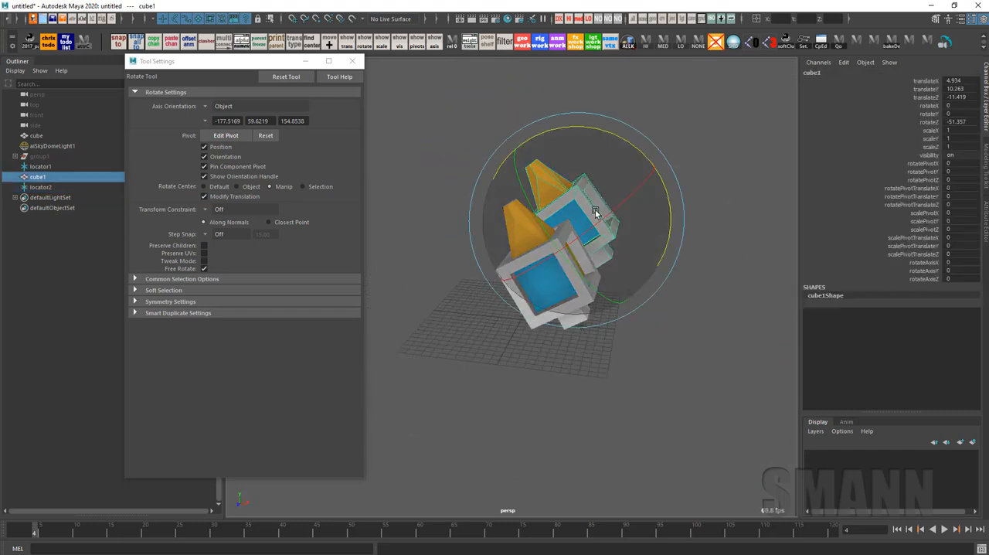
alt+drag(720, 309, 711, 321)
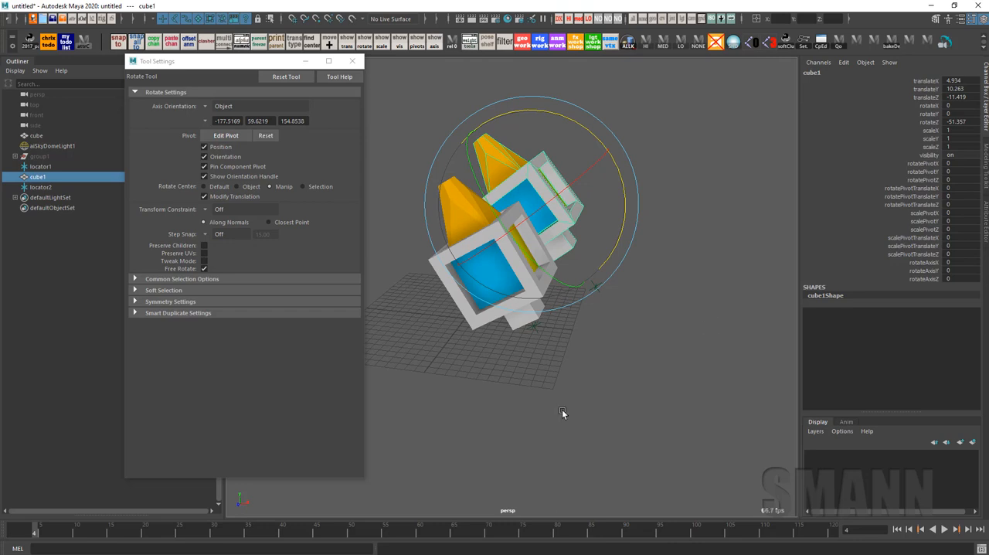
key(ctrl+z)
key(ctrl+z)
alt+drag(640, 395, 711, 383)
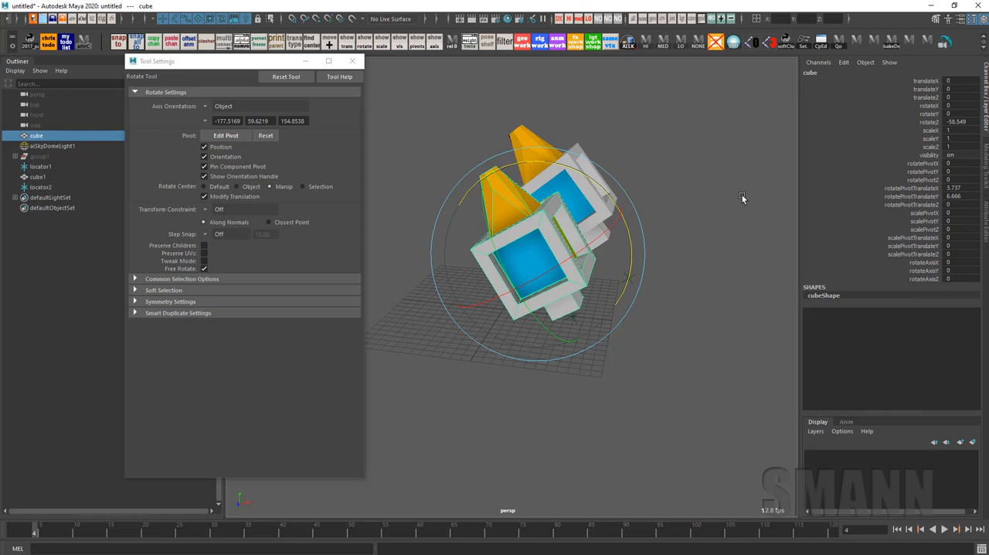
drag(926, 155, 927, 82)
drag(917, 166, 910, 306)
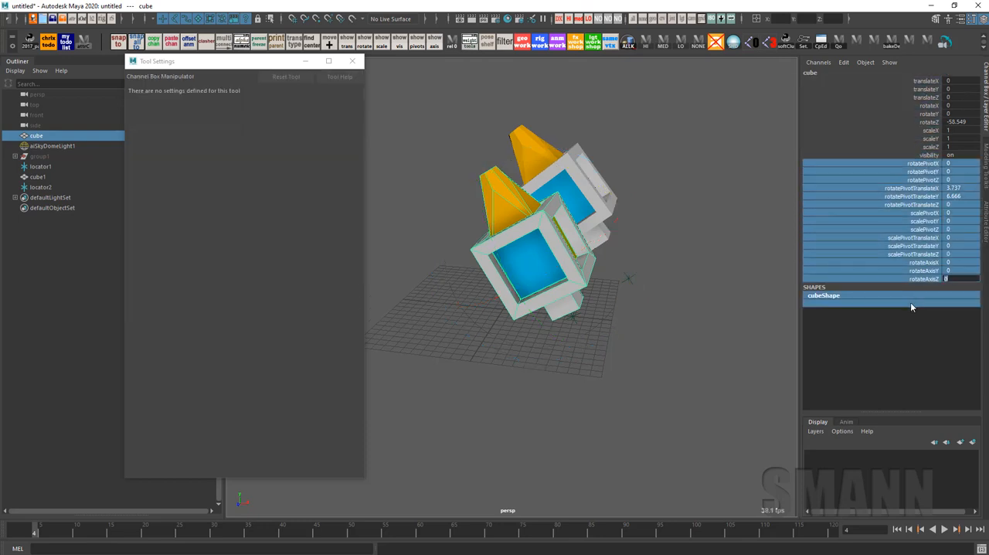
Reset the duplicate cube's transforms to zero and move it back along Z to about -15.551
click(688, 241)
alt+middle_drag(713, 261, 688, 275)
click(544, 183)
alt+drag(768, 267, 780, 276)
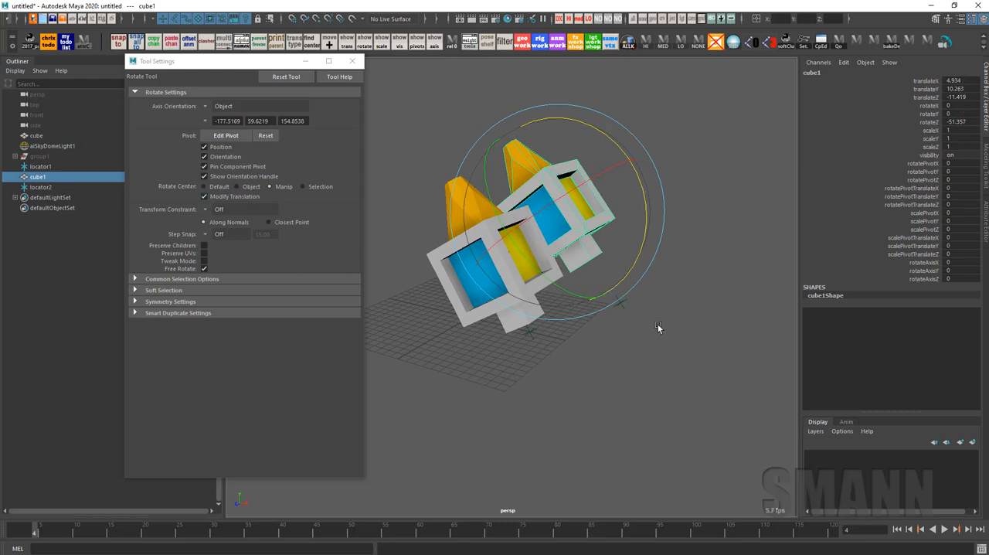
alt+middle_drag(657, 326, 690, 348)
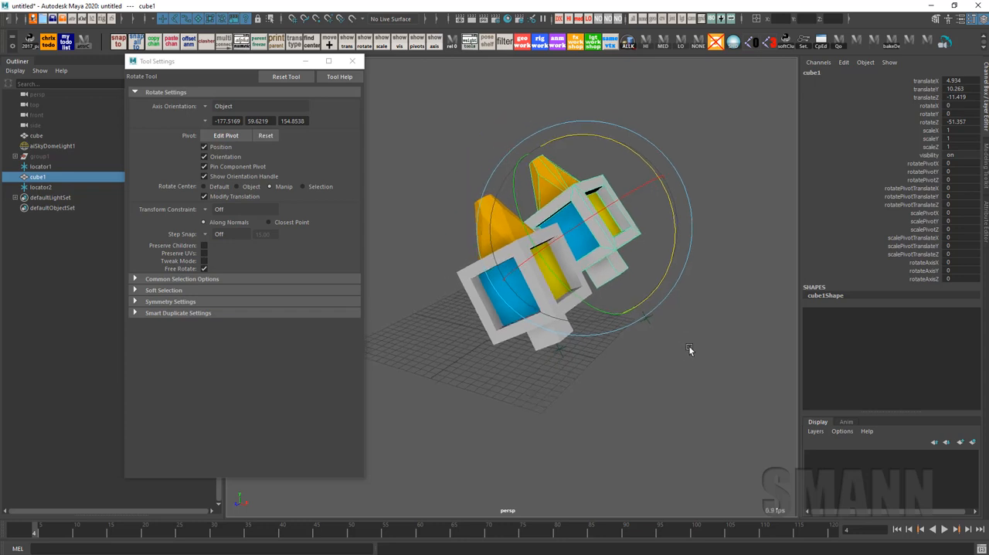
key(space)
drag(775, 292, 604, 282)
alt+drag(629, 361, 669, 348)
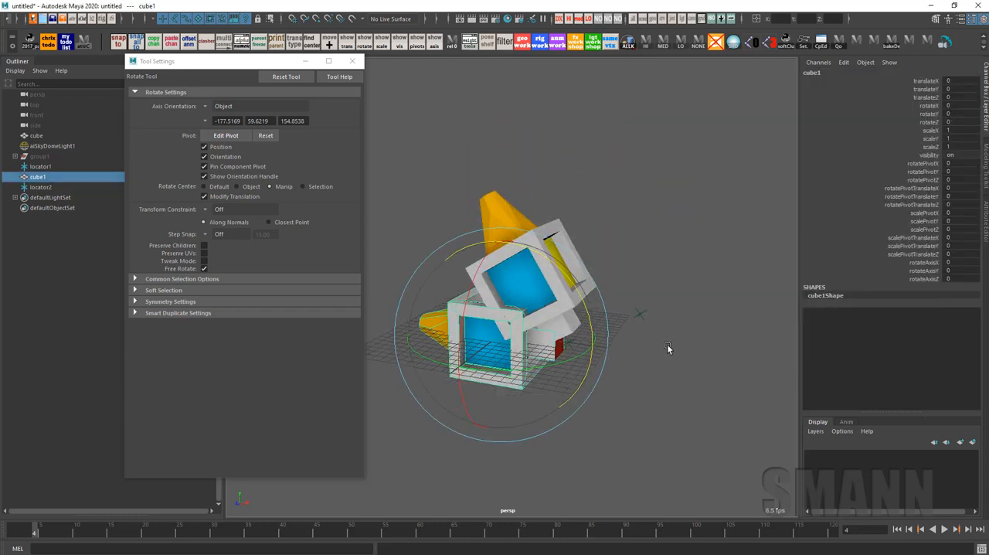
key(w)
mouse_move(497, 333)
mouse_down()
mouse_move(510, 323)
mouse_move(569, 365)
mouse_move(629, 334)
mouse_up()
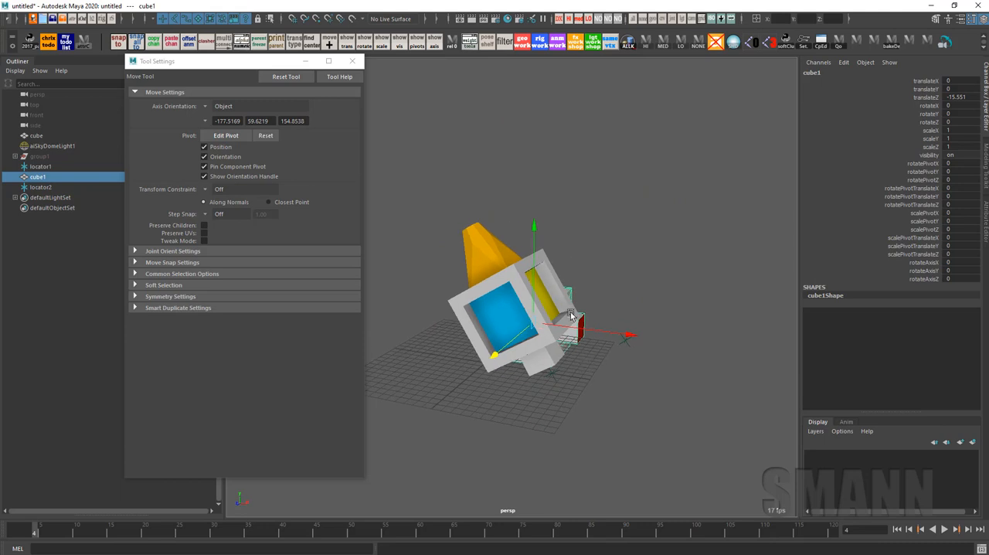
Try rotating the duplicate cube to about -44.27 degrees in Z and moving it to about X 5.263, Y 11.533
key(e)
drag(607, 269, 614, 351)
key(w)
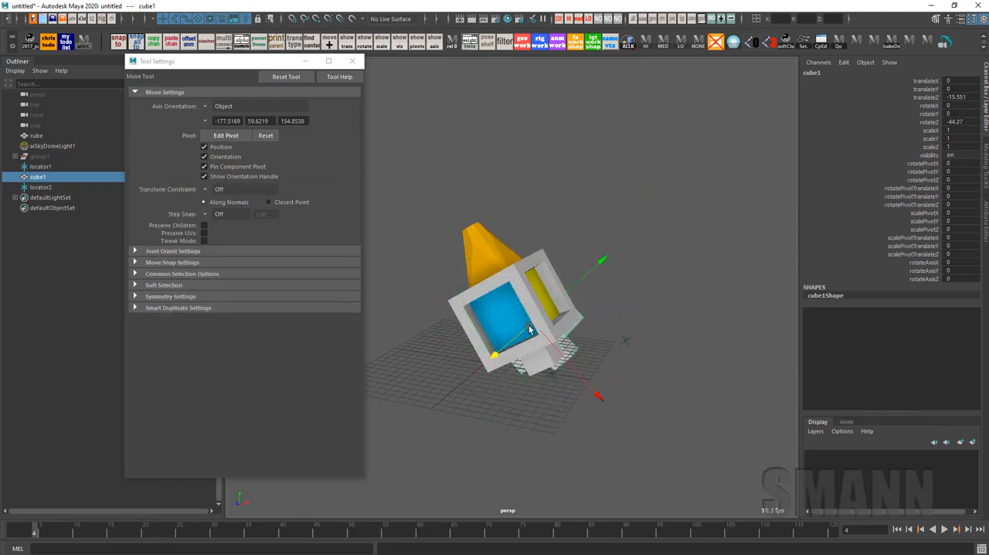
drag(502, 356, 625, 292)
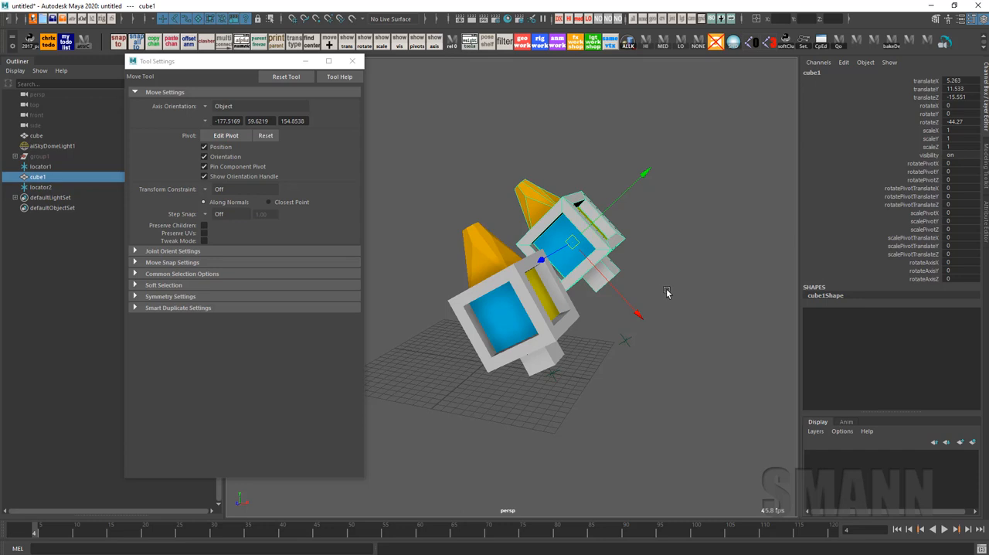
alt+middle_drag(666, 292, 693, 286)
key(ctrl+z)
key(ctrl+z)
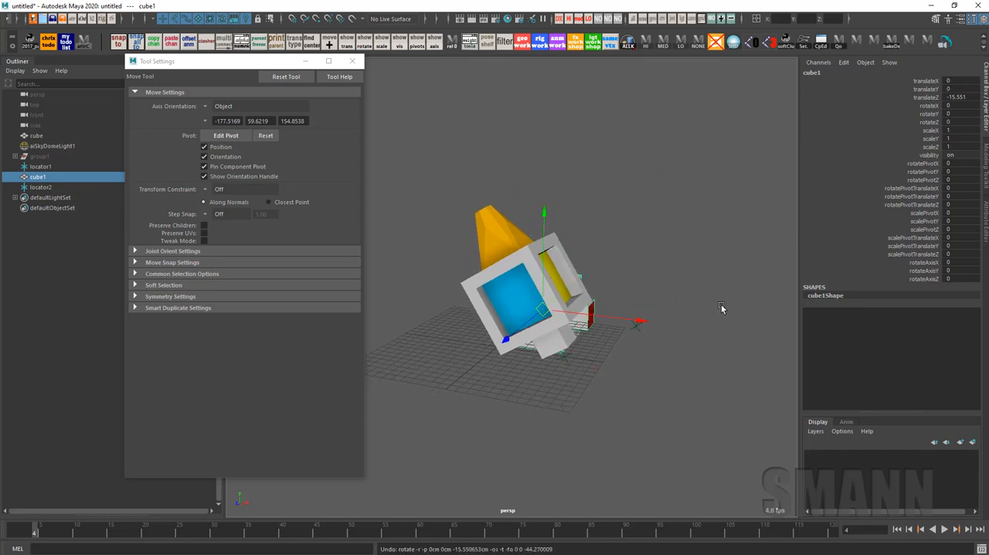
Move the duplicate cube to about X 6.181, Y 11.145 and rotate it to about -58.02 degrees in Z, matching the original cube's pose
shift+drag(616, 260, 688, 387)
key(e)
drag(688, 246, 730, 348)
click(739, 231)
key(ctrl+z)
click(599, 219)
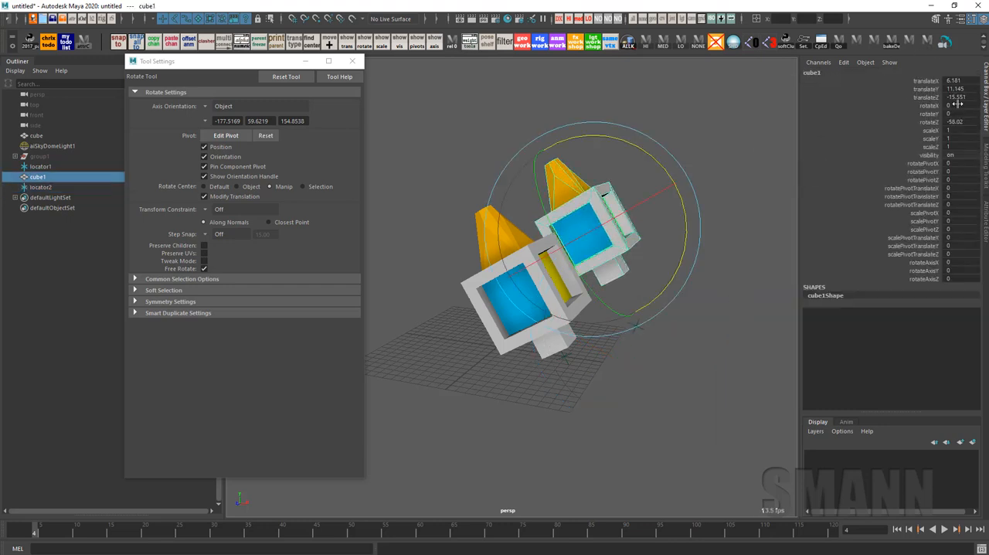
Check the duplicate cube's translate channels and try setting the original cube's Z rotation to 0
click(929, 123)
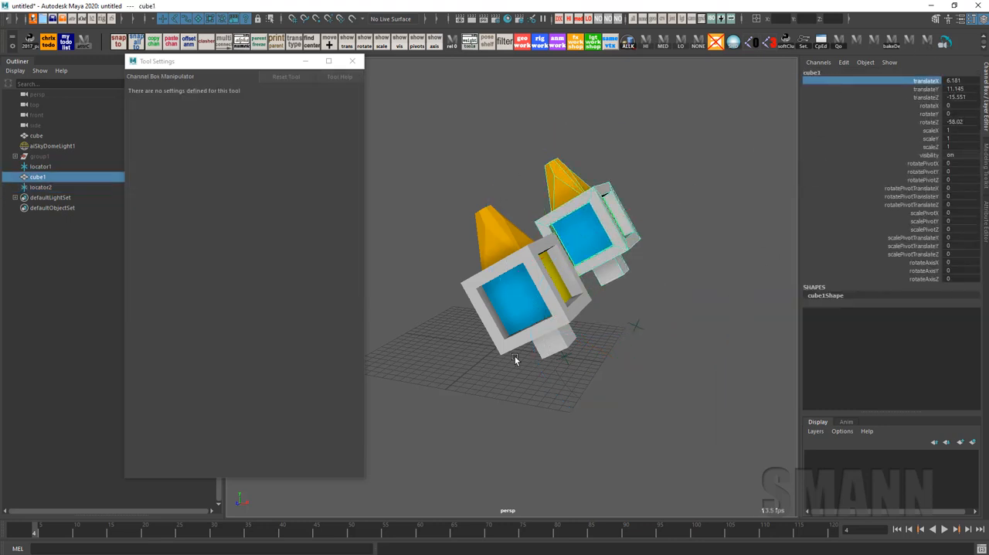
click(517, 358)
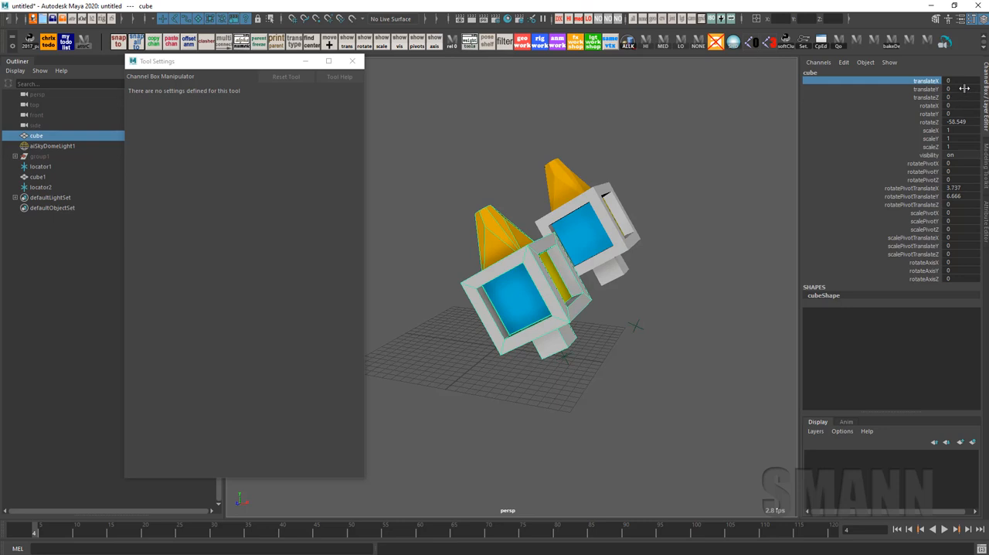
click(957, 122)
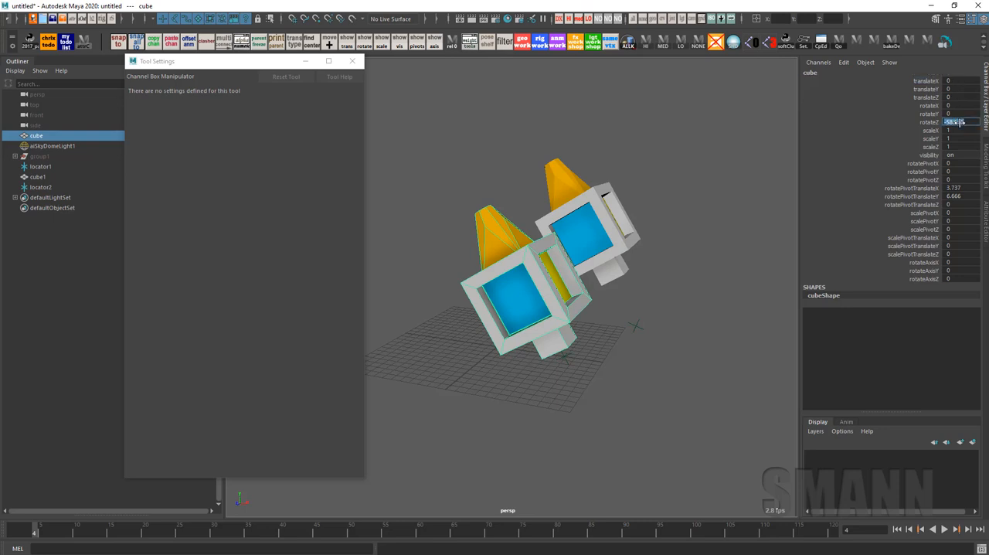
text(0)
key(Return)
middle_drag(541, 309, 702, 319)
key(e)
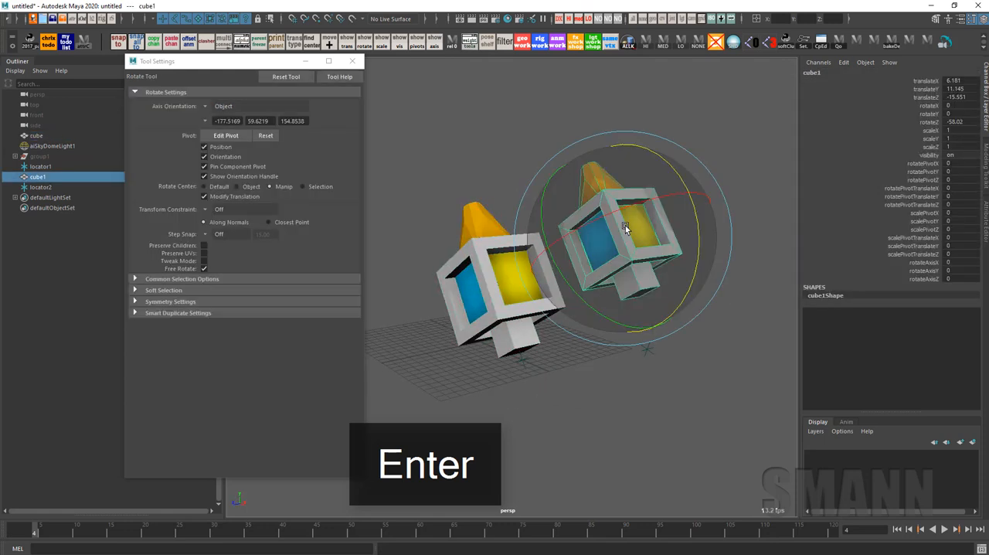
alt+drag(702, 319, 676, 392)
key(w)
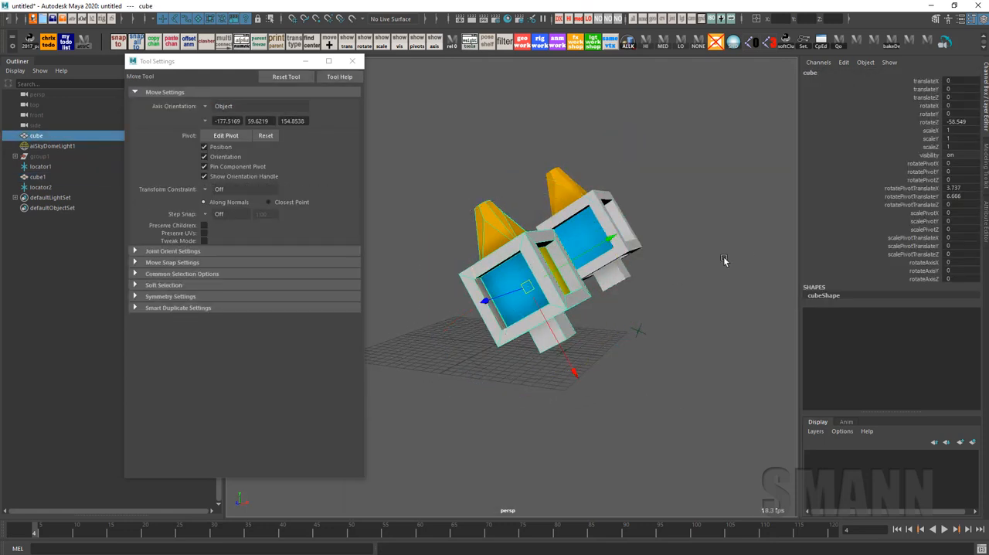
Reset the transforms of both cubes and set the original cube's rotatePivotTranslateX and rotatePivotTranslateY to 0
shift+click(588, 220)
right_drag(790, 224, 749, 224)
click(746, 223)
click(556, 283)
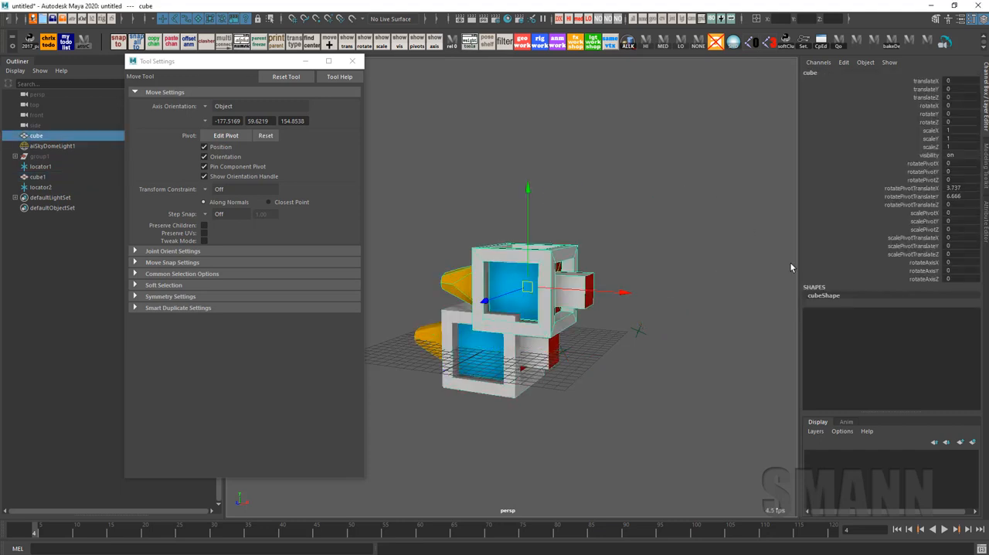
alt+drag(607, 328, 547, 293)
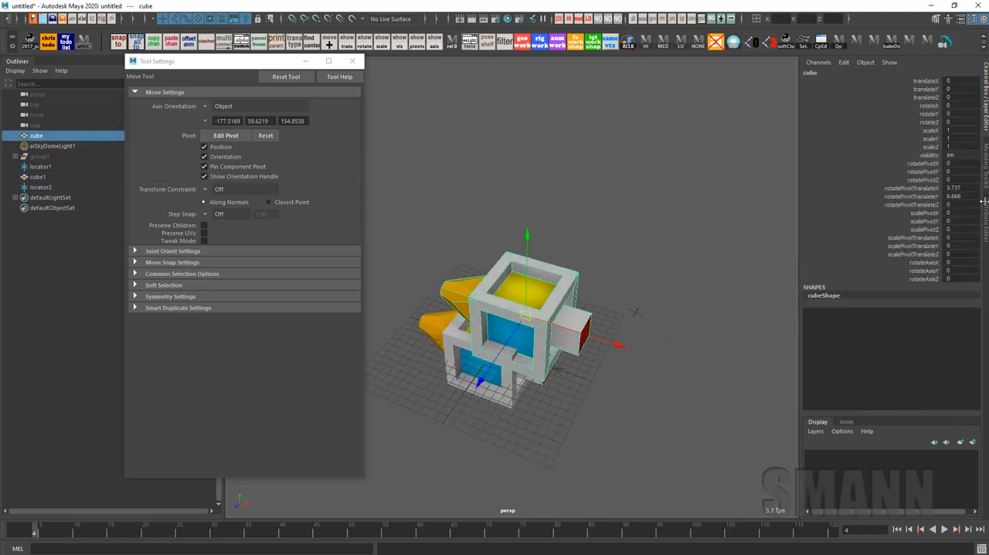
drag(957, 188, 971, 199)
text(0)
key(Return)
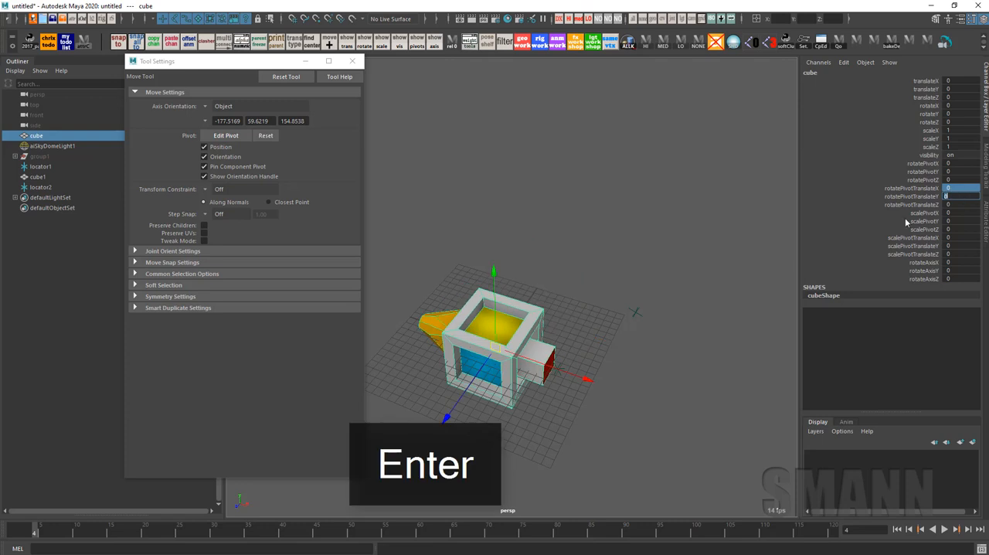
Move the duplicate cube back along Z to about -15.51, behind the original cube
click(665, 217)
click(496, 339)
drag(455, 407, 507, 329)
Select both locators, reset their transforms and move them along X to about 10.362
click(652, 399)
alt+drag(652, 399, 668, 371)
drag(619, 296, 669, 338)
shift+click(570, 358)
key(space)
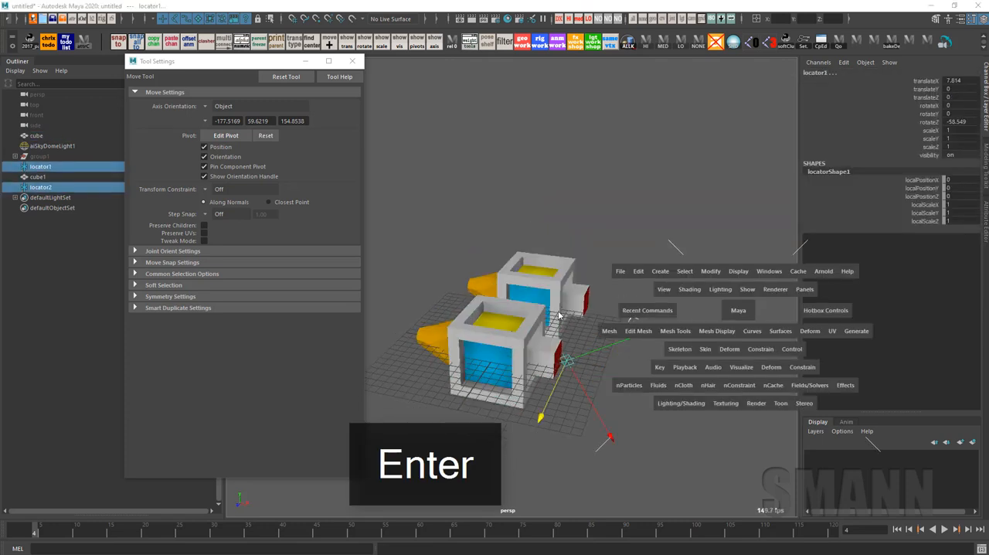
drag(739, 309, 738, 236)
drag(597, 368, 698, 391)
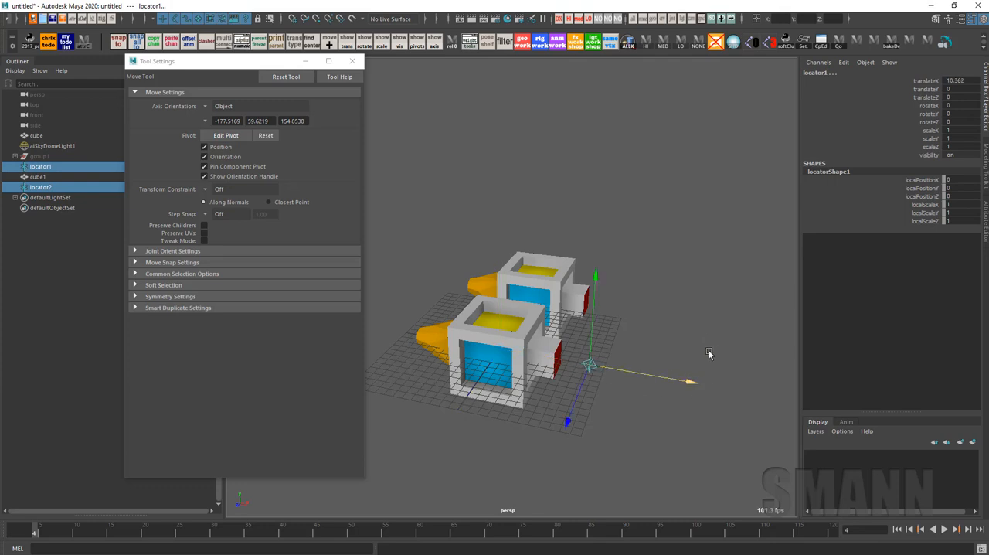
Move the first locator back along Z to about -10.752 and key both cubes' transforms at frame 1
key(alt+x)
click(709, 349)
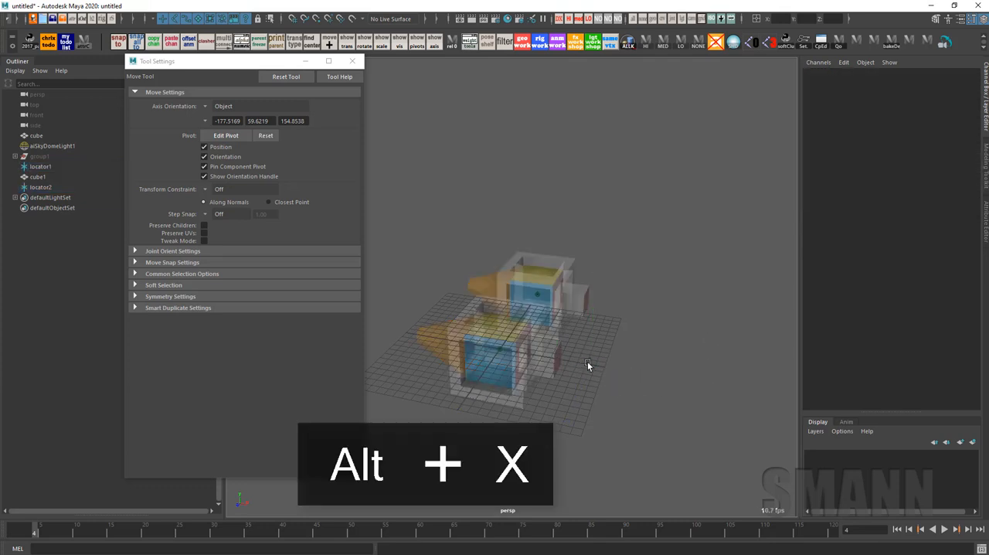
click(587, 360)
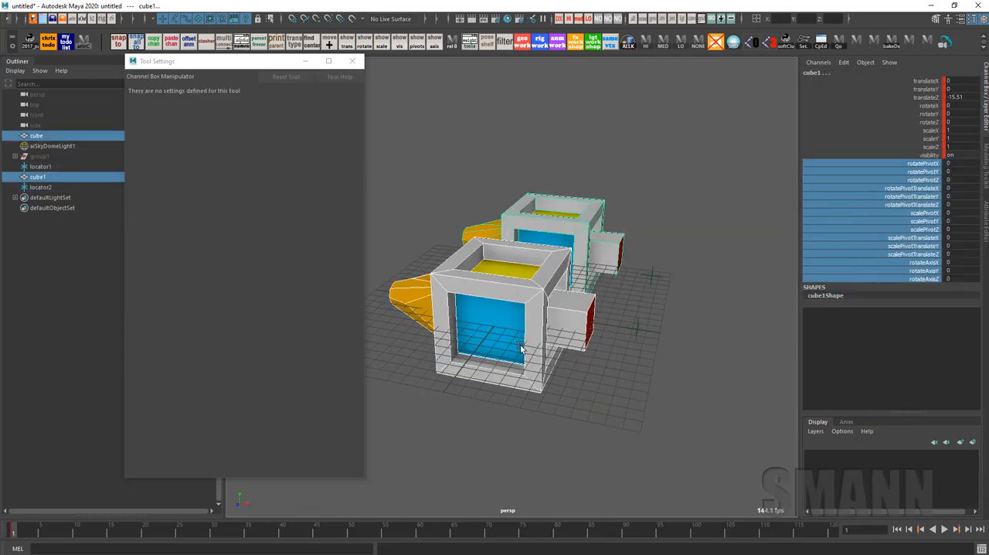
key(e)
click(497, 301)
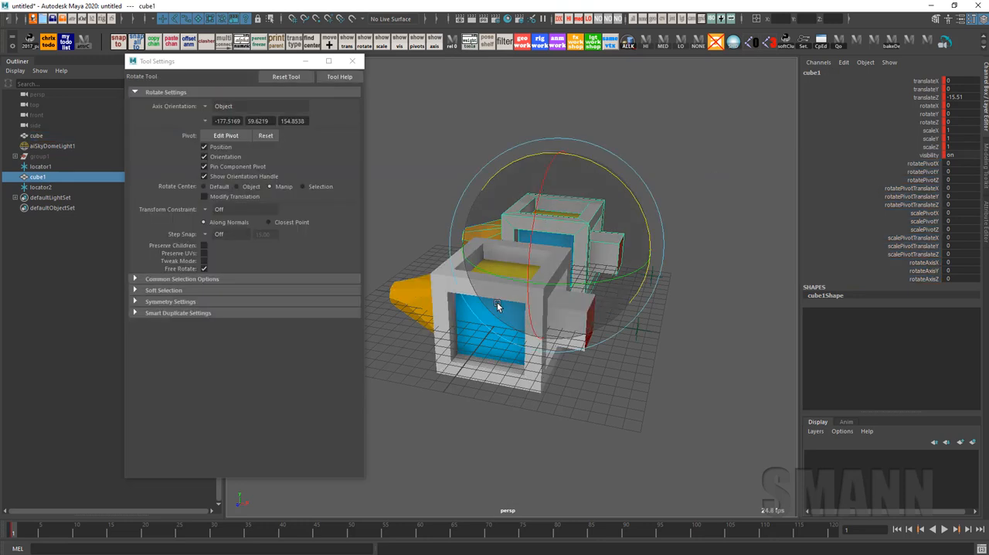
click(489, 355)
click(776, 241)
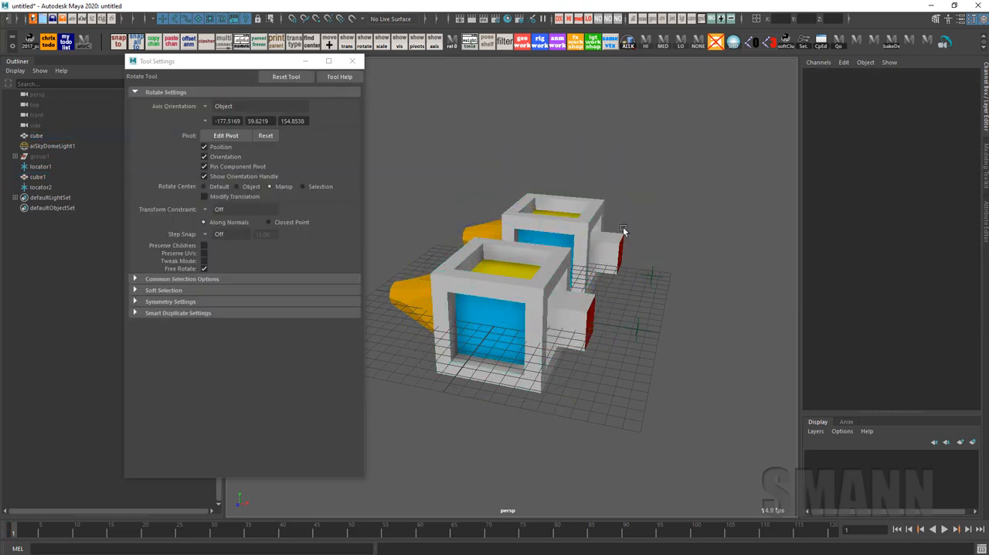
At frame 120, with Modify Translation off, rotate the original cube and second locator about the locator to about -66.242 degrees in Z
click(545, 270)
click(611, 178)
drag(18, 533, 842, 532)
alt+middle_drag(634, 338, 637, 344)
click(512, 353)
key(w)
shift+drag(706, 371, 629, 323)
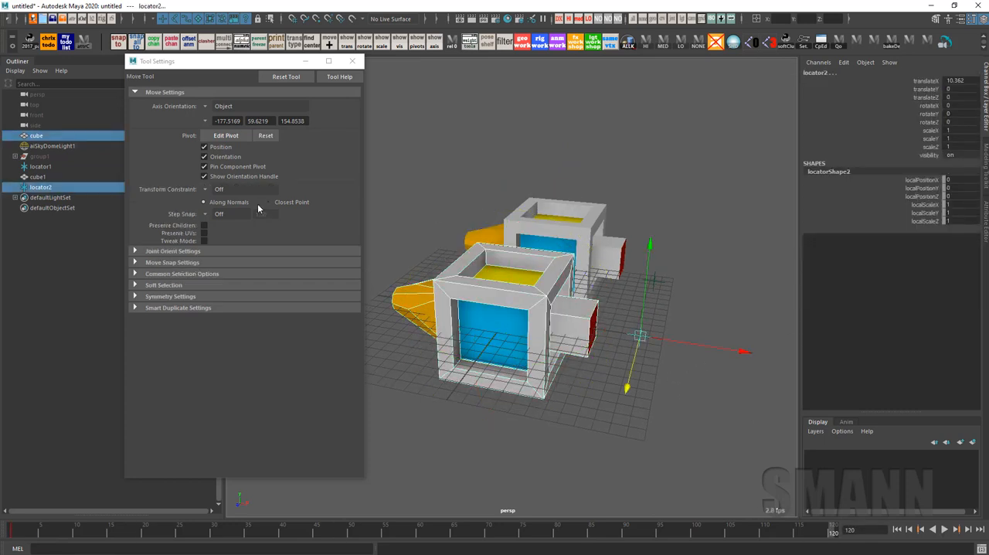
key(e)
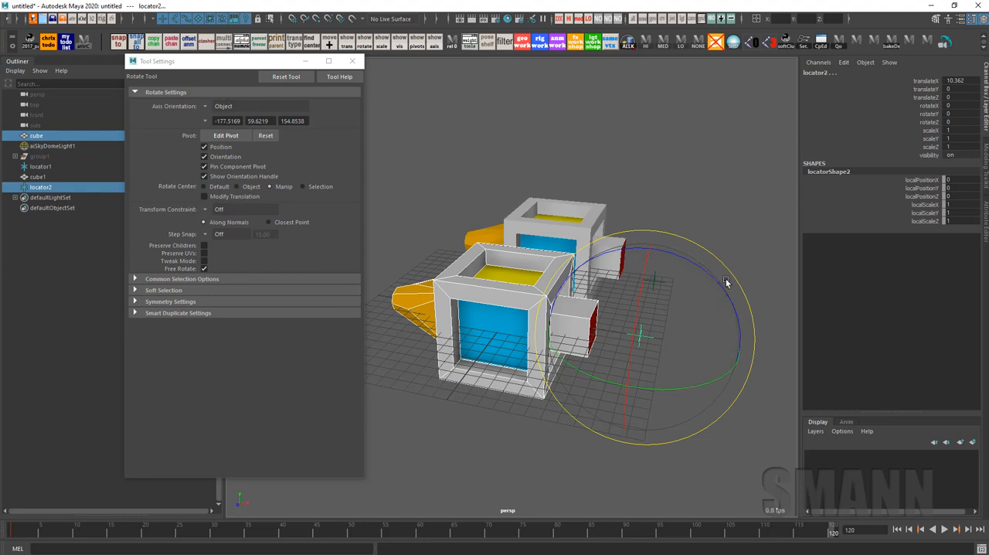
drag(704, 270, 753, 357)
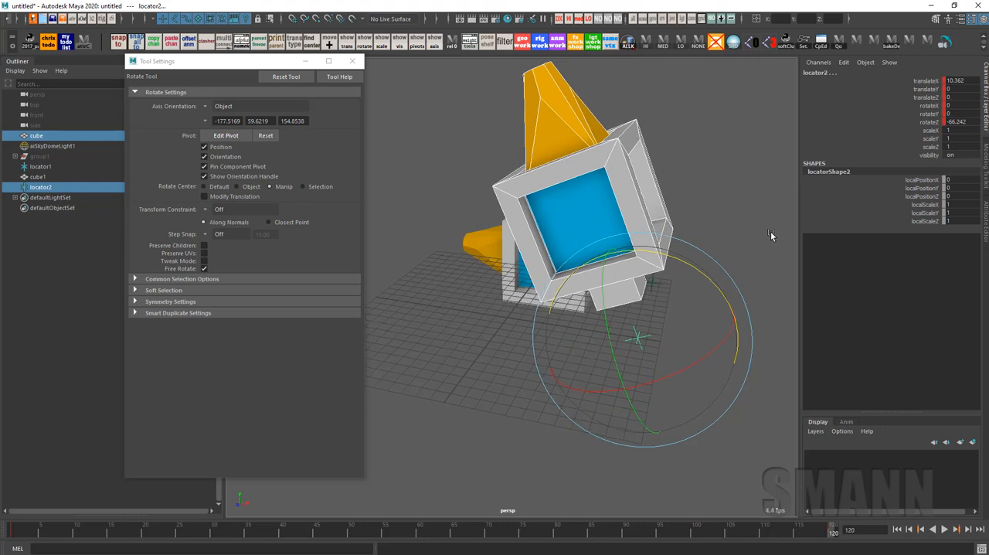
Turn on Modify Translation and rotate the duplicate cube and first locator about the locator to about -74.439 degrees in Z
click(770, 231)
click(508, 274)
alt+drag(560, 285, 707, 317)
key(w)
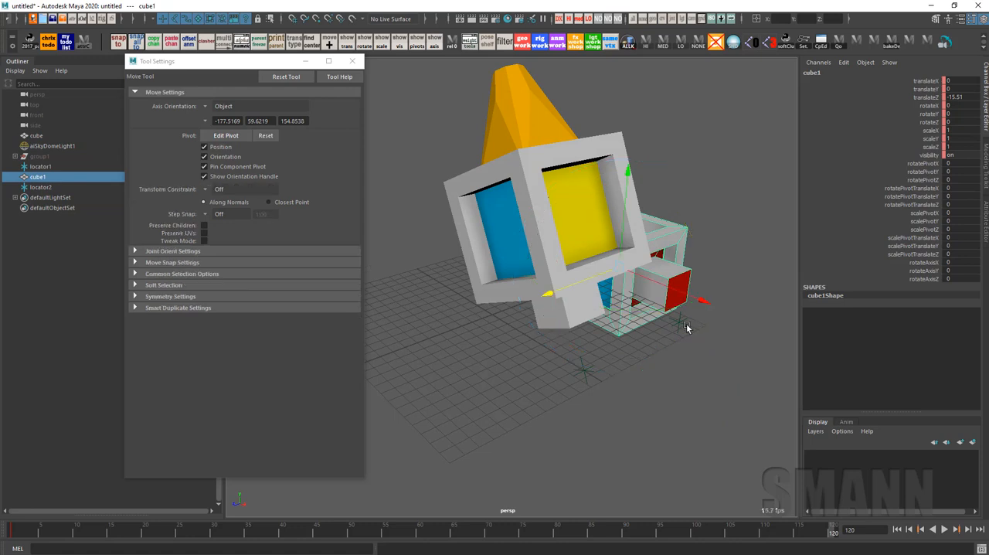
shift+click(683, 323)
key(e)
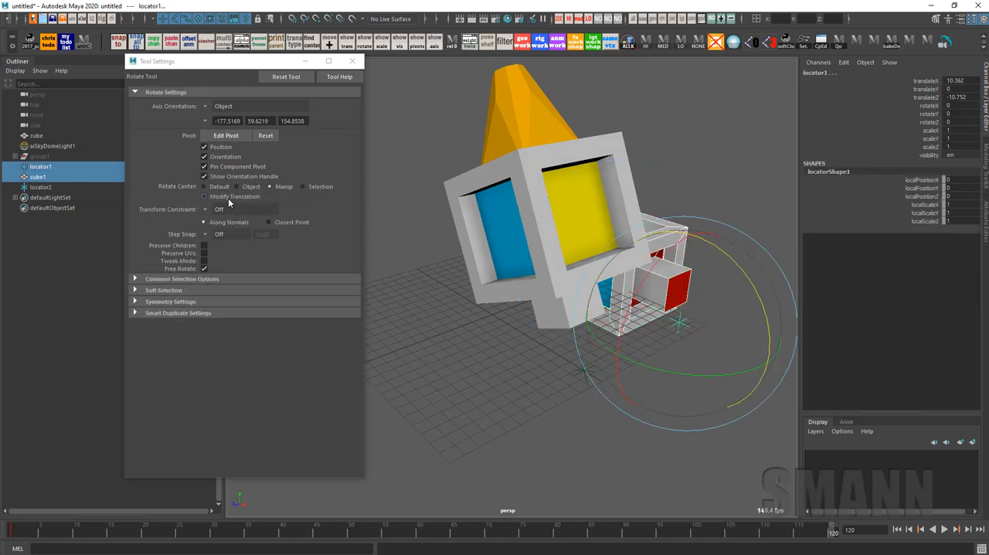
click(227, 198)
mouse_move(666, 224)
alt+mouse_down()
mouse_move(734, 210)
mouse_move(756, 331)
alt+mouse_up()
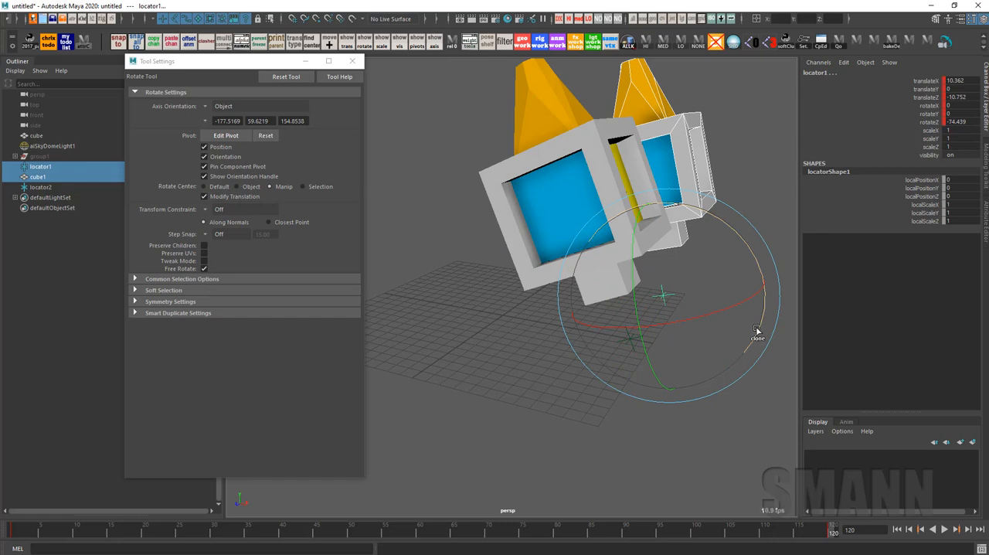
Scrub the animation back to frame 1 and select the original cube to check its rotatePivotTranslate channels
alt+middle_drag(763, 129, 731, 152)
click(730, 152)
alt+drag(712, 173, 734, 156)
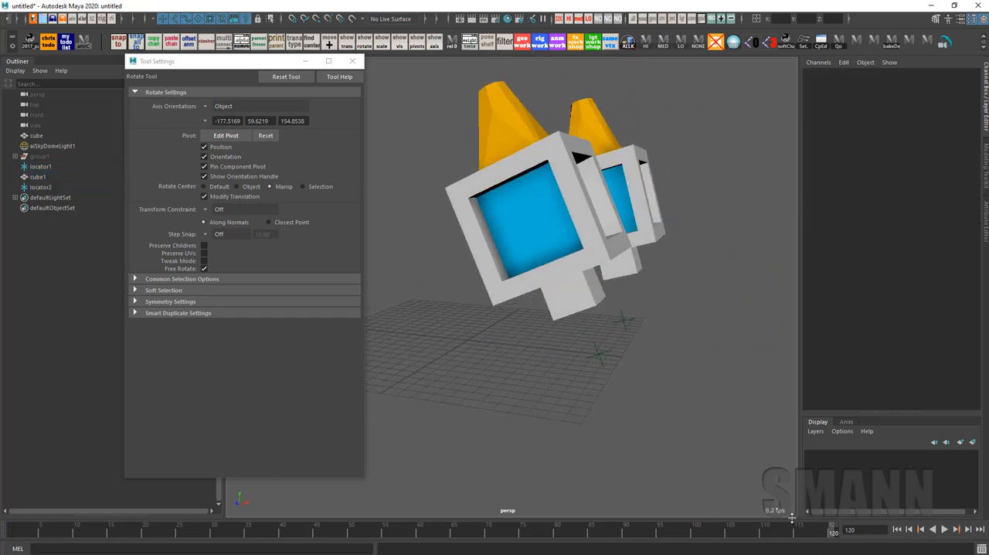
drag(822, 533, 29, 549)
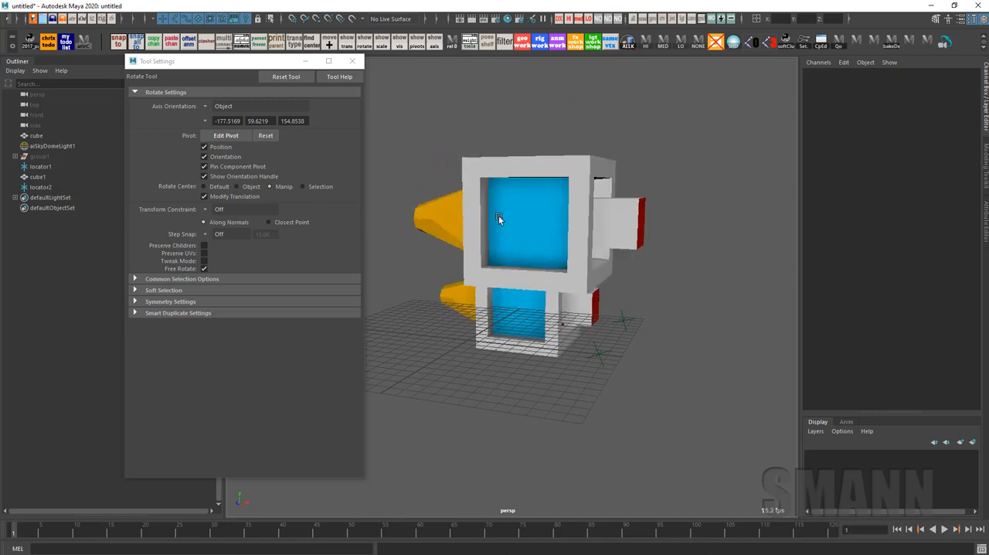
click(649, 241)
alt+middle_drag(649, 241, 663, 227)
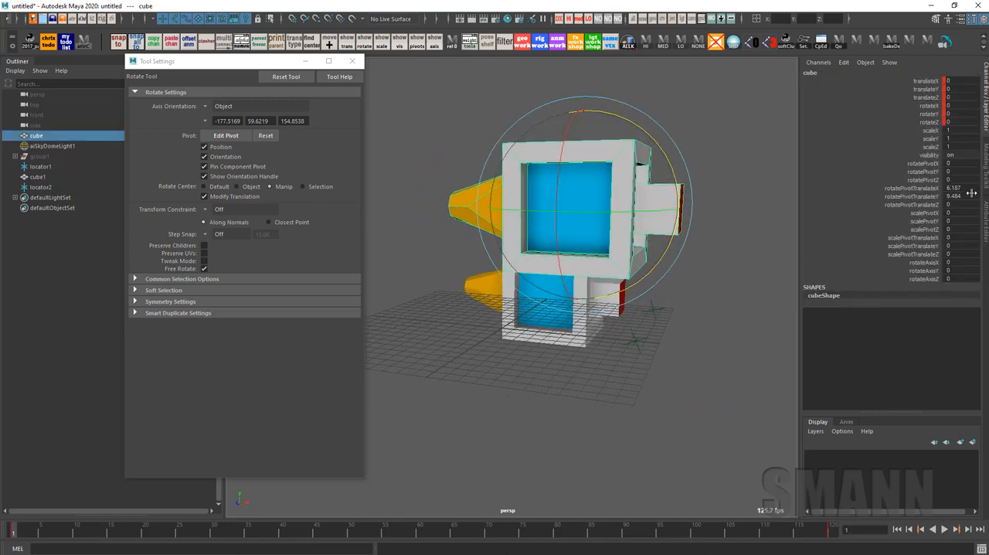
Play back the animation and compare the motion of the original and duplicate cubes
key(alt+v)
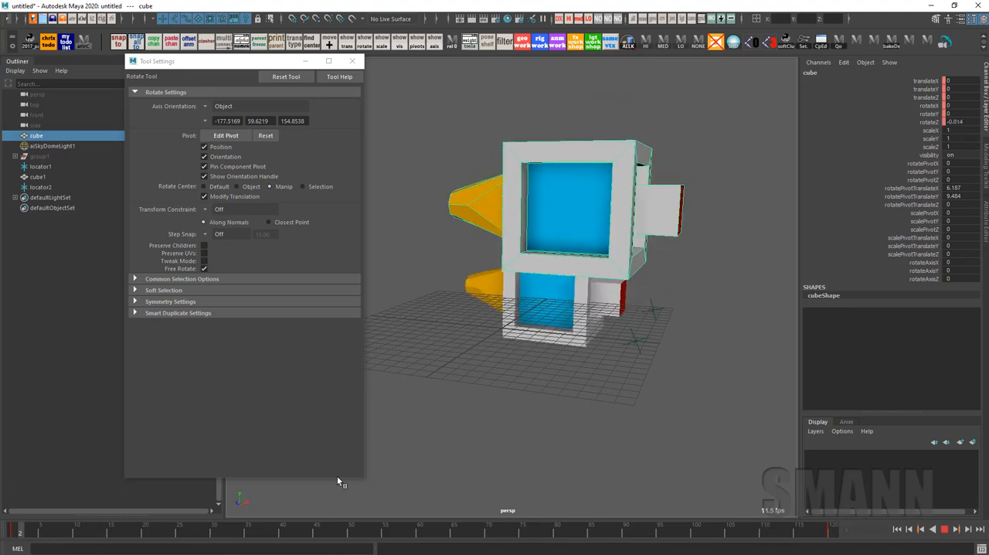
key(Escape)
alt+drag(589, 447, 680, 440)
click(706, 306)
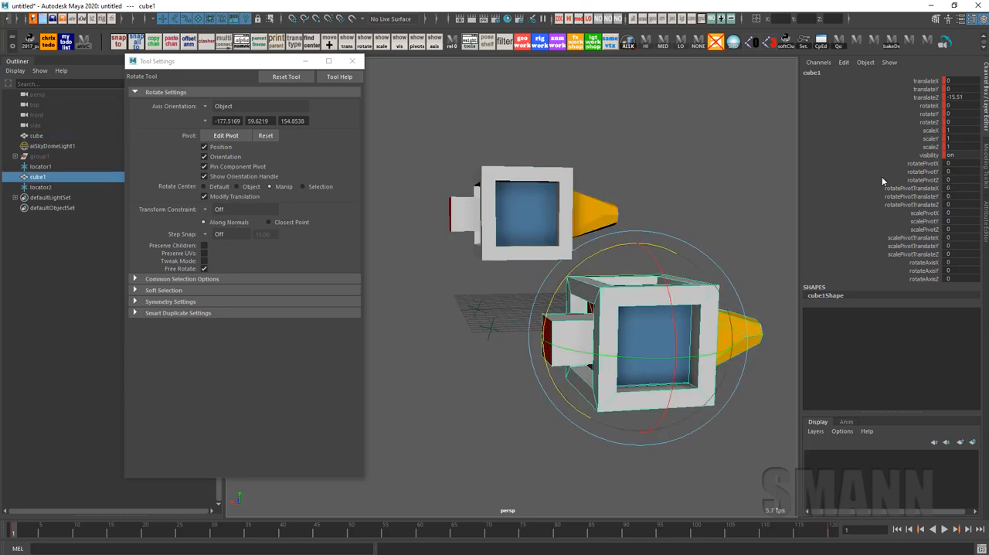
key(alt+v)
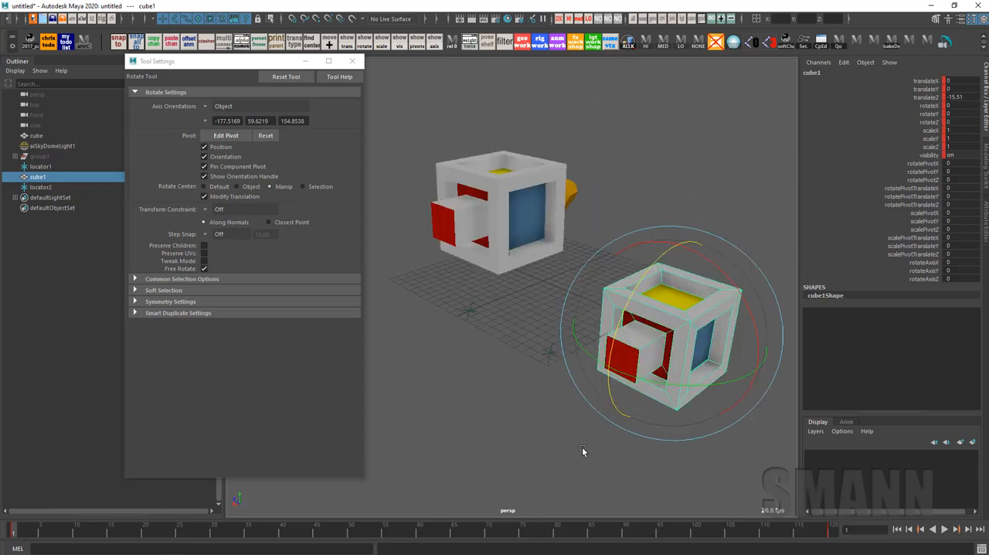
alt+drag(582, 447, 707, 405)
click(707, 405)
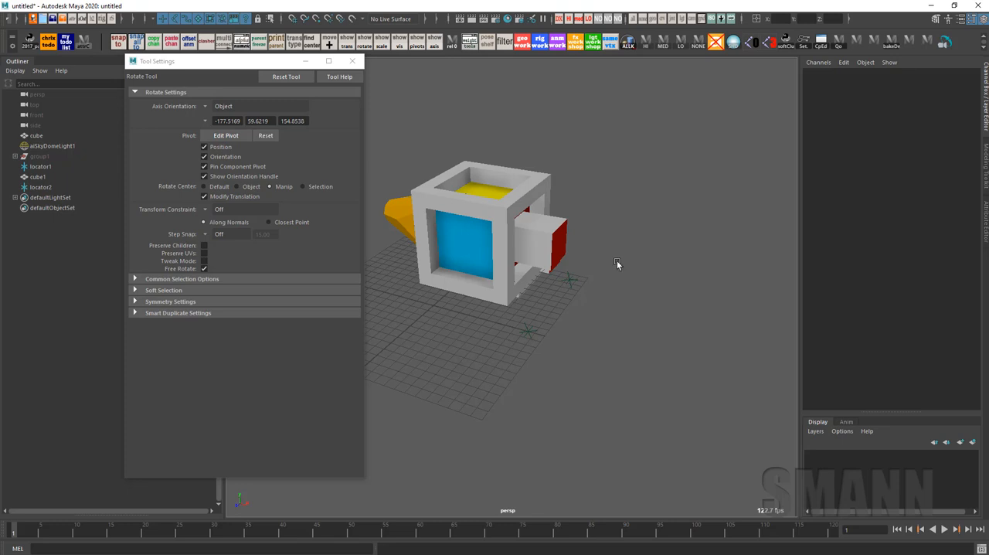
Select the original cube and set its rotatePivotTranslateX and rotatePivotTranslateY to 0
click(518, 236)
drag(958, 188, 957, 197)
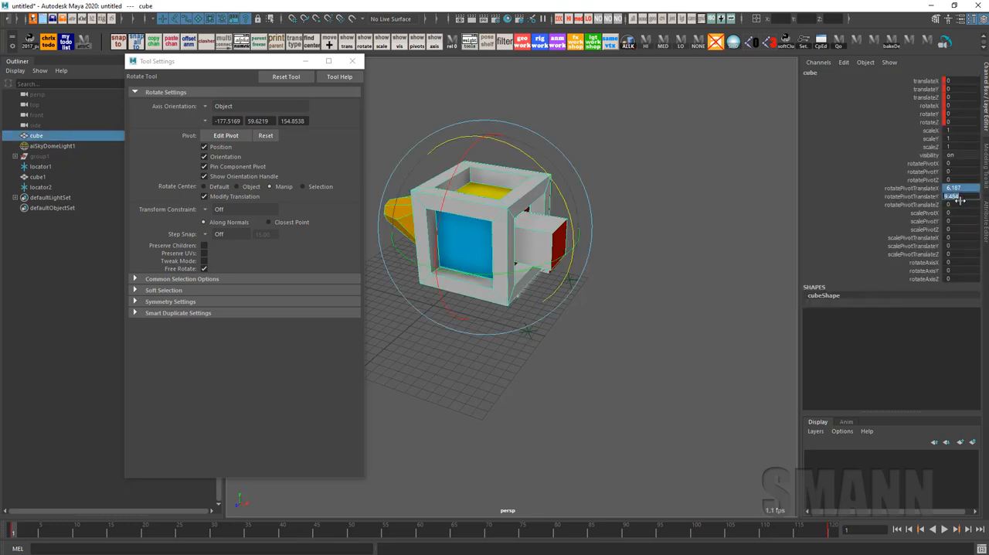
text(0)
key(Return)
alt+drag(711, 225, 705, 242)
click(704, 243)
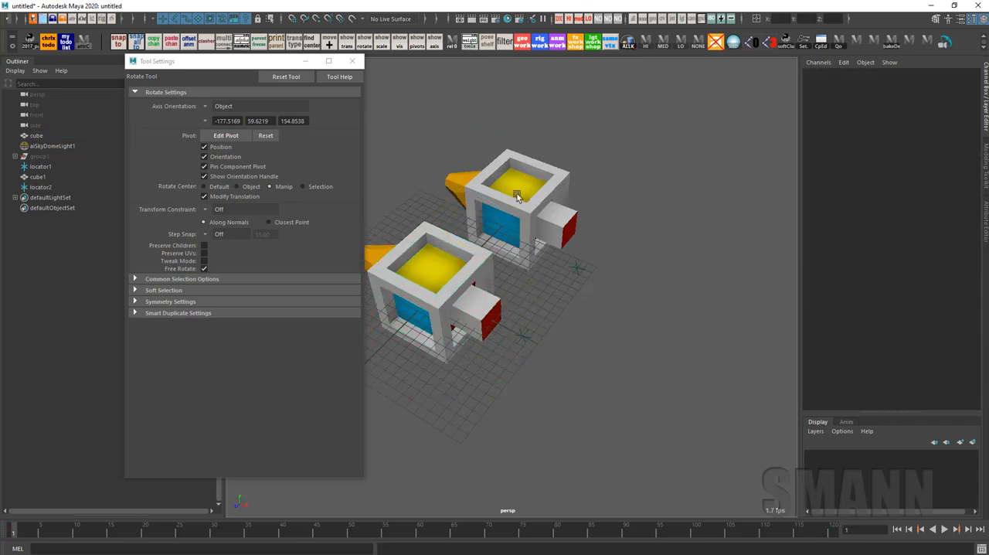
Try rotating the duplicate cube together with the first locator about the locator, and undo the rotation
click(516, 193)
alt+drag(749, 302, 779, 304)
click(649, 303)
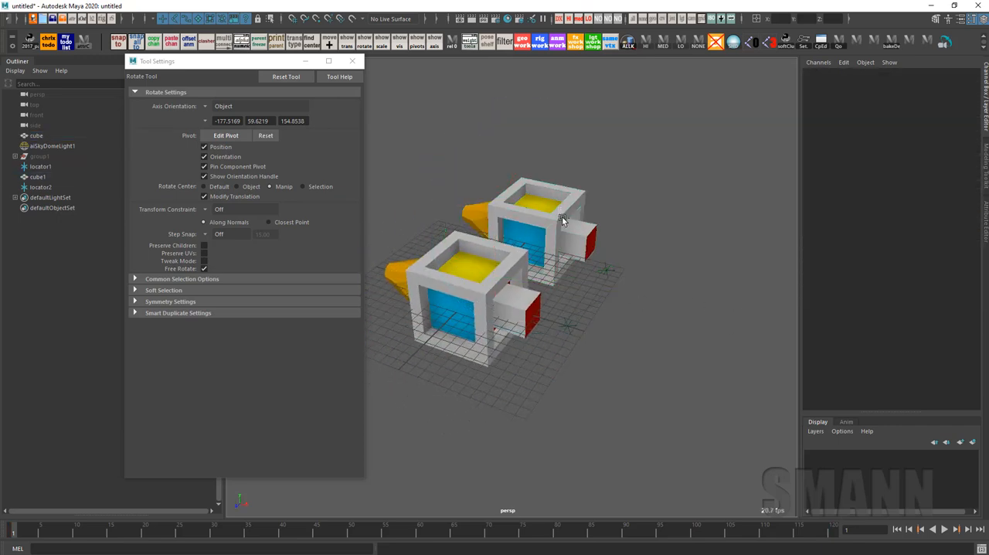
click(563, 219)
key(q)
shift+click(605, 270)
key(e)
drag(640, 197, 718, 193)
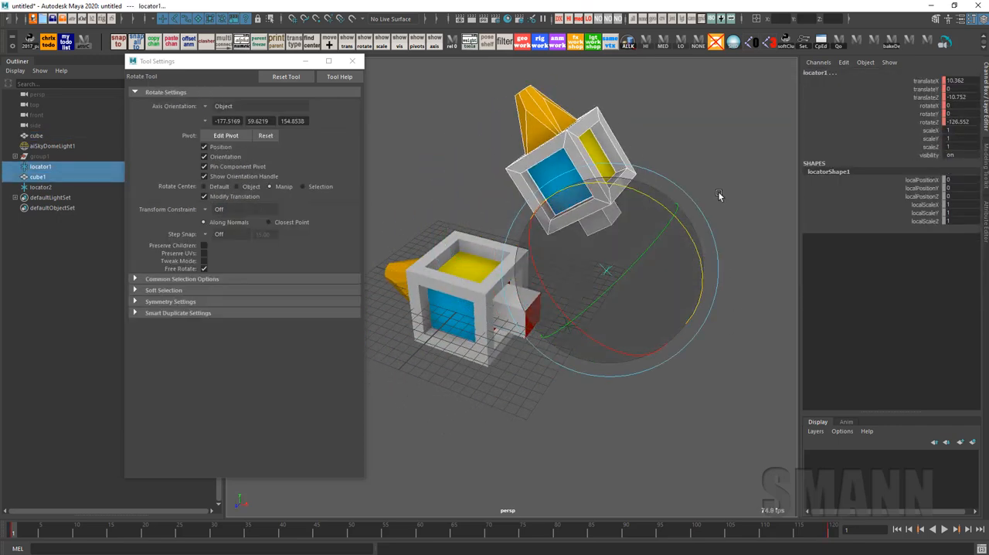
key(ctrl+z)
click(719, 171)
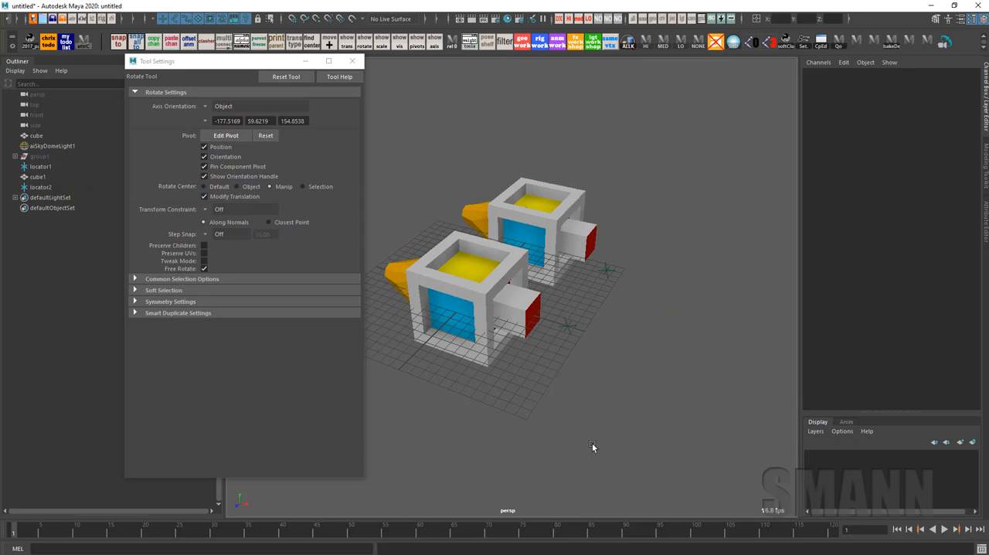
Delete the duplicate cube and both locators
alt+drag(592, 446, 623, 430)
alt+right_drag(622, 430, 638, 432)
alt+drag(602, 425, 712, 302)
alt+middle_drag(718, 210, 720, 282)
click(600, 160)
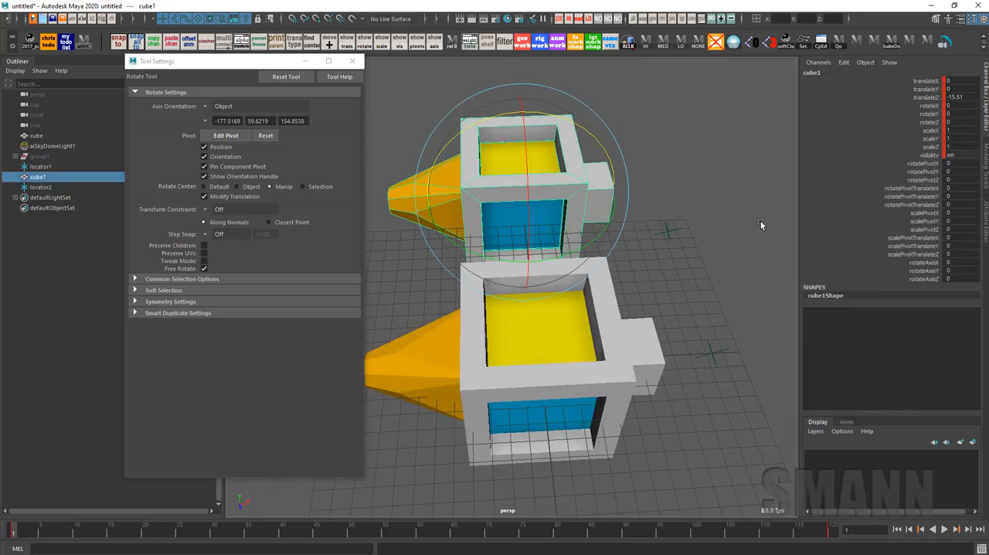
key(Delete)
key(q)
drag(620, 181, 693, 325)
shift+click(712, 353)
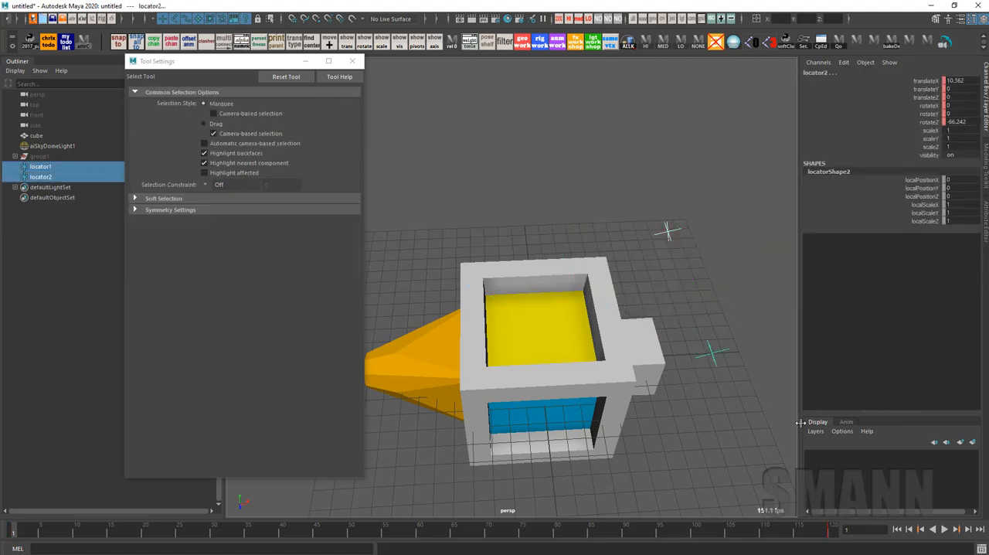
key(Delete)
Break the connections on the remaining cube's translate and rotate channels to remove its animation
click(578, 375)
key(e)
alt+drag(587, 366, 614, 328)
alt+middle_drag(664, 266, 711, 180)
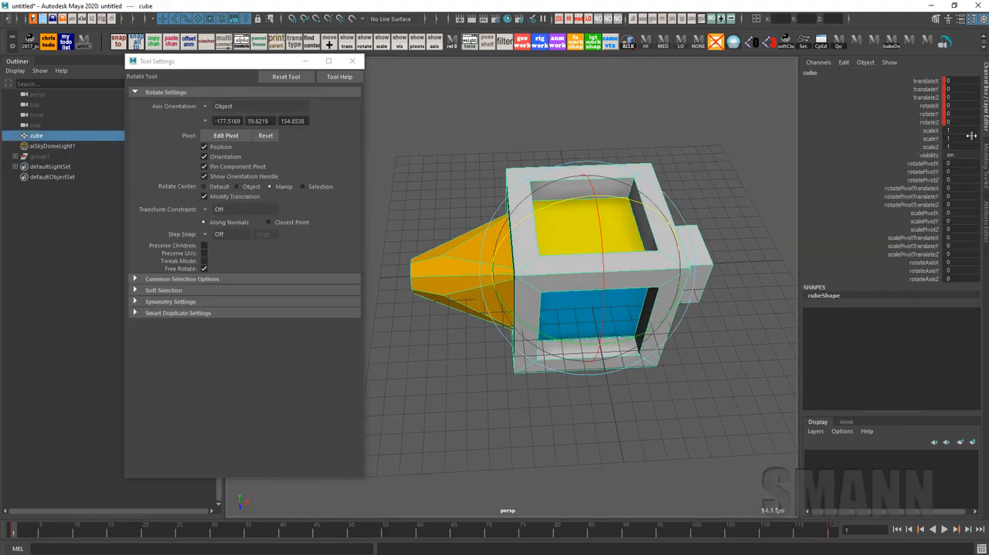
drag(925, 82, 926, 119)
right_click(926, 120)
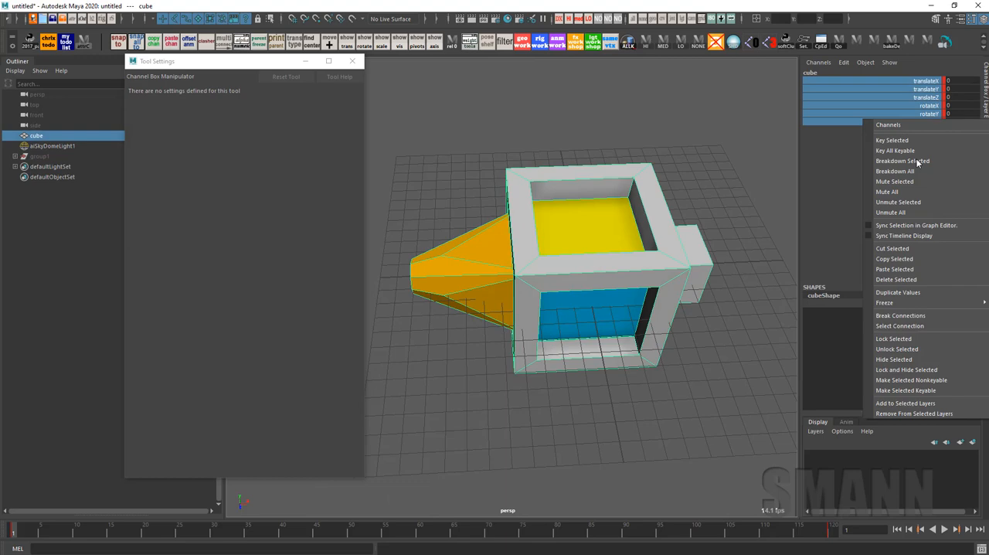
click(918, 316)
Rotate the cube so its orange cone points down, setting rotateZ to 90
key(e)
alt+drag(673, 209, 514, 217)
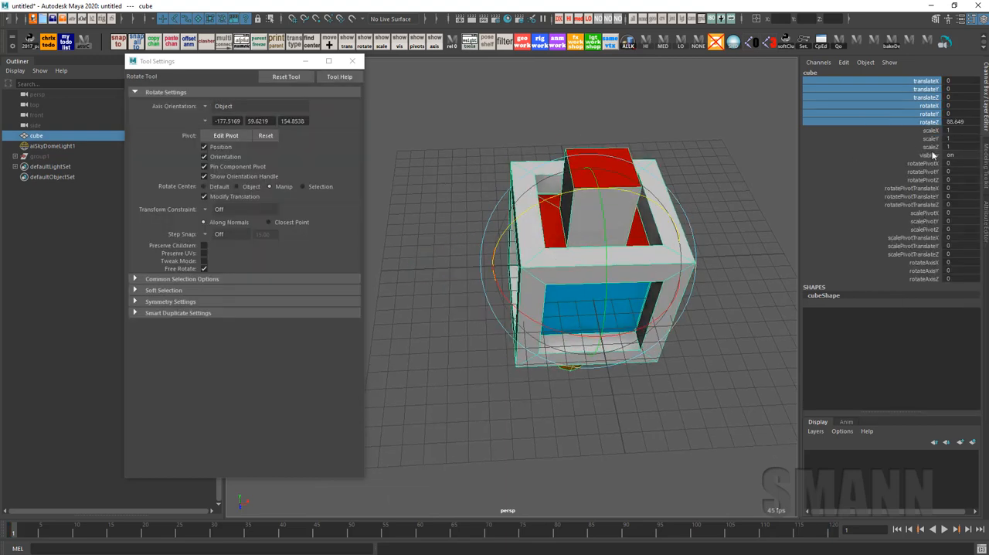
click(960, 122)
text(90)
key(Return)
In the side view, snap the cube's pivot to the tip of its orange cone
alt+drag(641, 321, 642, 255)
key(w)
key(space)
drag(605, 307, 666, 311)
alt+click(637, 334)
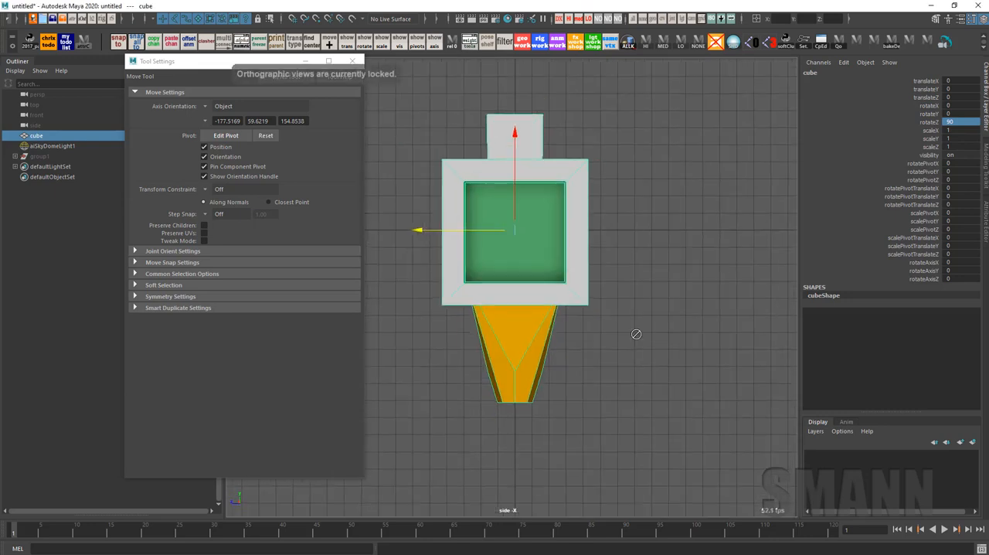
key(d)
key(v)
drag(514, 147, 520, 482)
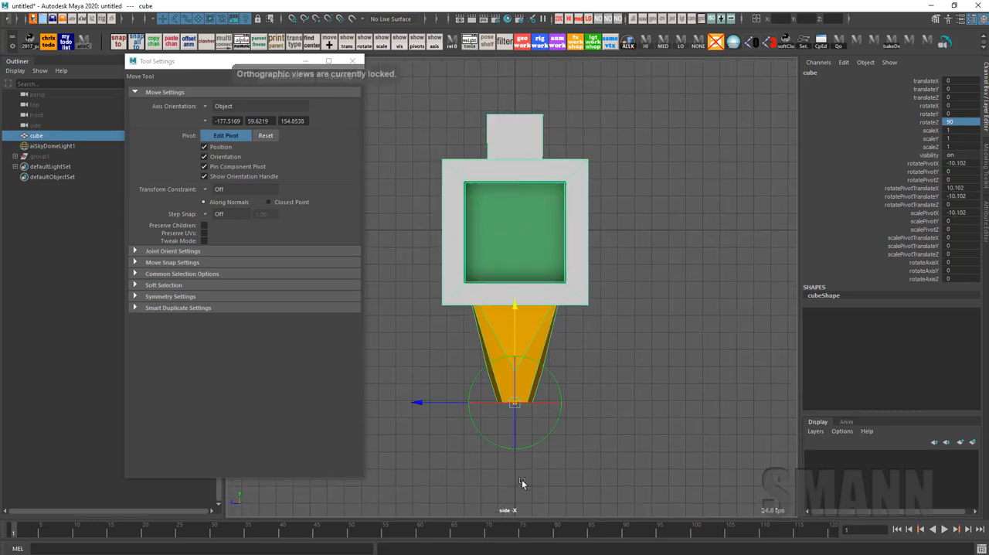
Snap the cube upward so its cone tip sits at the world origin, and freeze its transforms
drag(516, 400, 514, 230)
key(space)
drag(700, 245, 617, 349)
alt+middle_drag(617, 349, 554, 382)
Hide the cube's pivot, pivot-translate and rotateAxis channels from the Channel Box and close the tool settings
drag(933, 165, 921, 296)
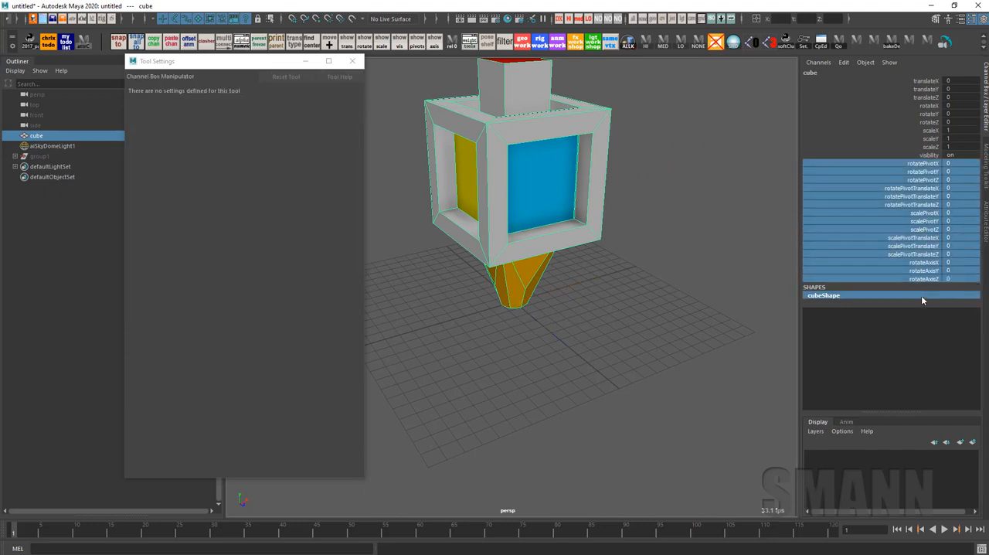
right_click(919, 194)
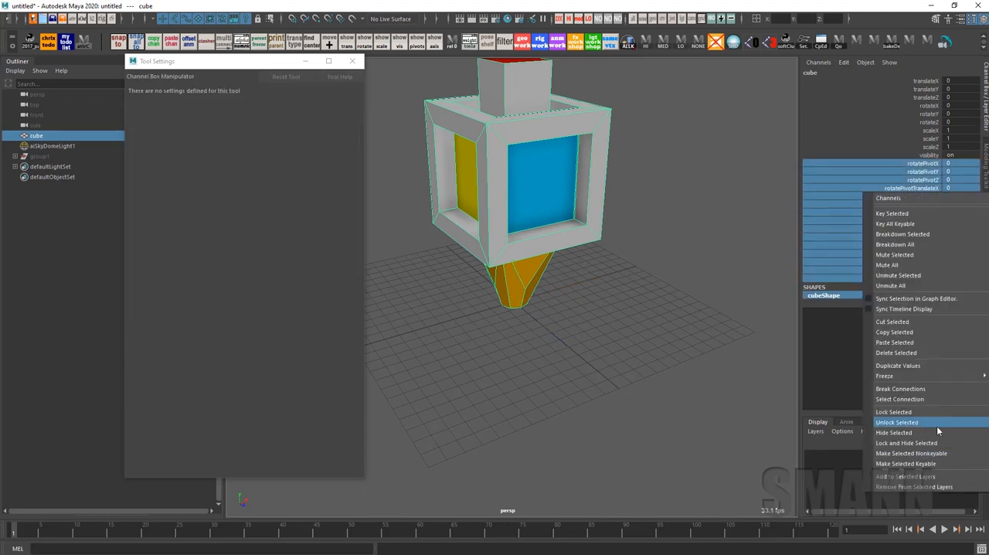
click(937, 431)
alt+middle_drag(634, 279, 673, 309)
alt+right_drag(673, 309, 652, 277)
click(707, 294)
click(353, 61)
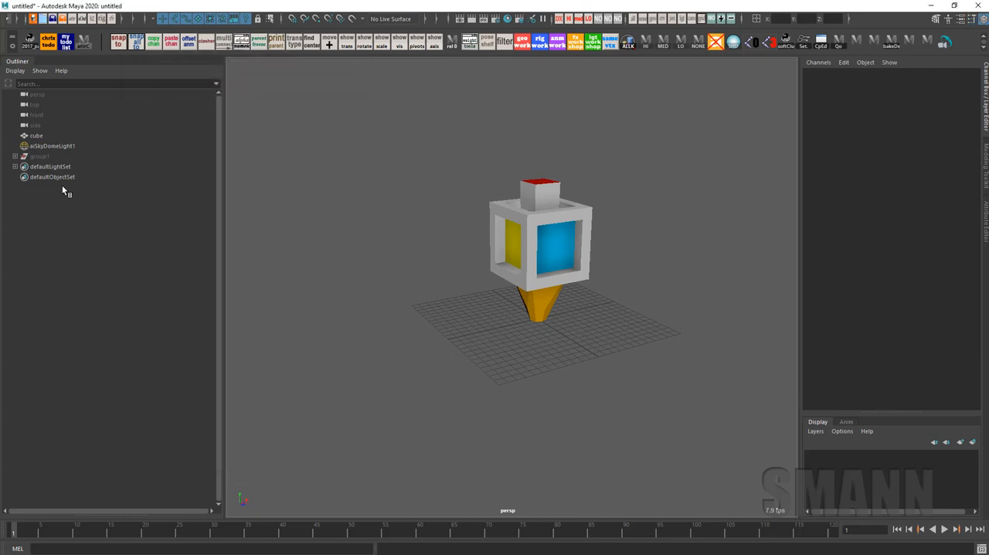
Unhide group1 and frame its floor mesh in the perspective view
click(39, 156)
key(shift+h)
key(f)
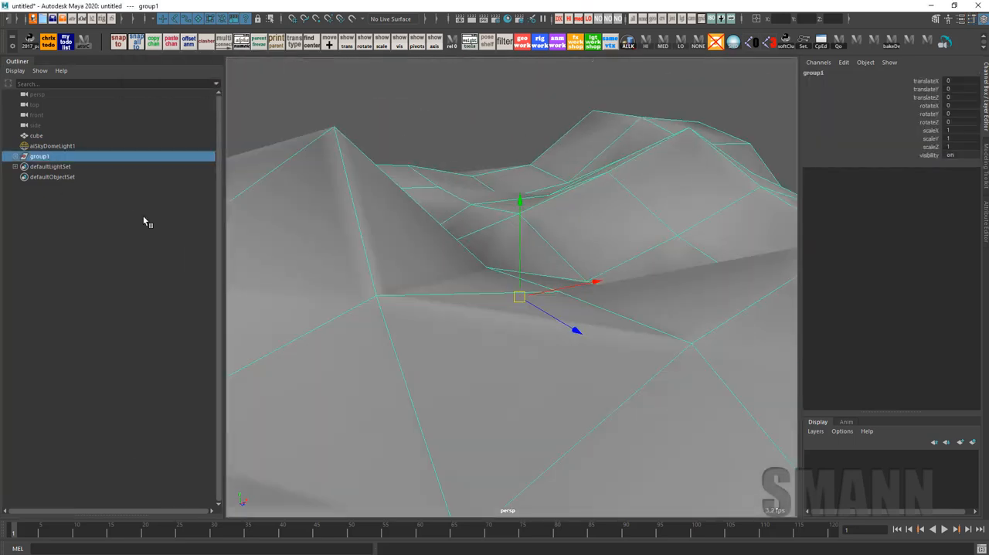
click(15, 157)
click(39, 166)
key(f)
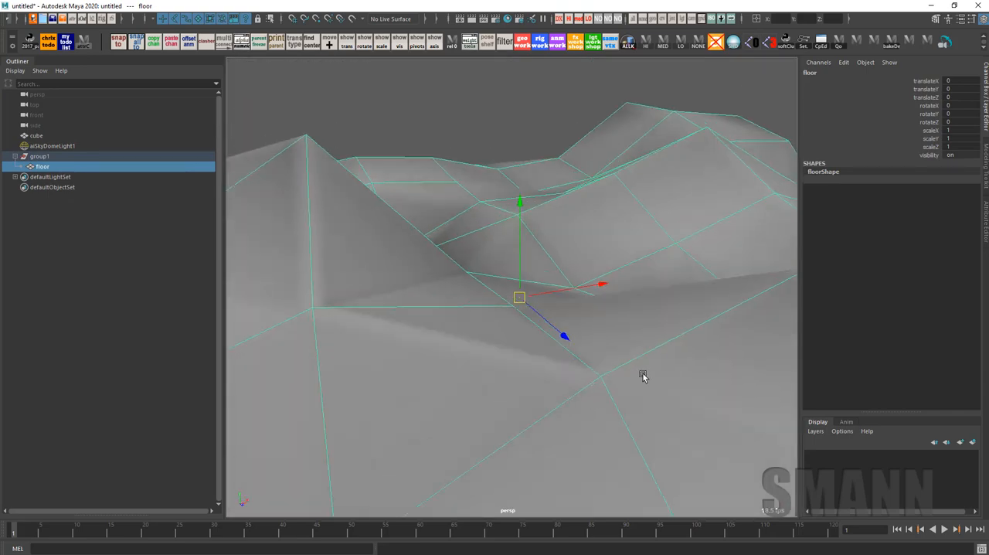
Preview the floor terrain in smooth display, and return it to the unsmoothed display
alt+right_drag(642, 376, 538, 277)
key(3)
click(670, 147)
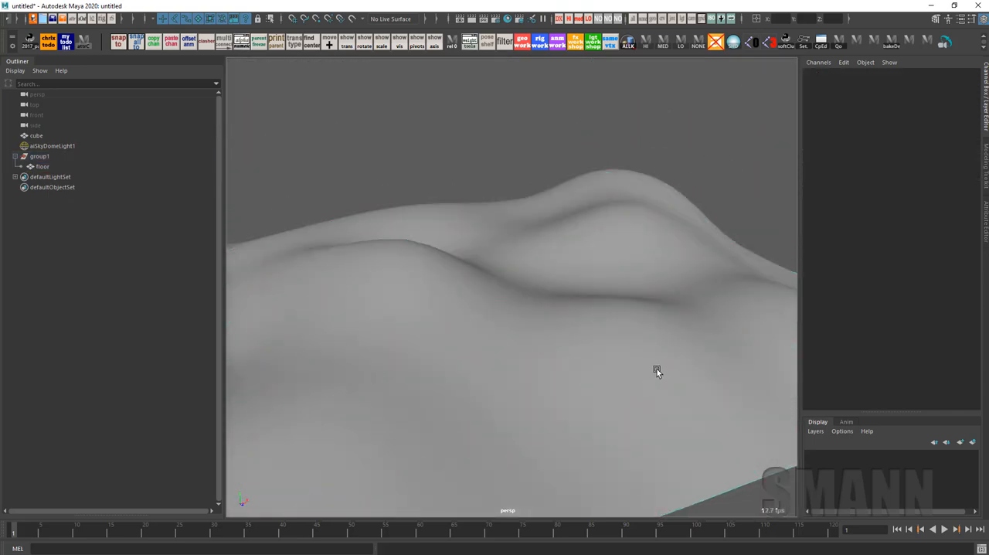
alt+drag(657, 369, 664, 401)
click(638, 350)
key(1)
alt+drag(639, 351, 606, 363)
alt+drag(479, 203, 484, 141)
click(488, 144)
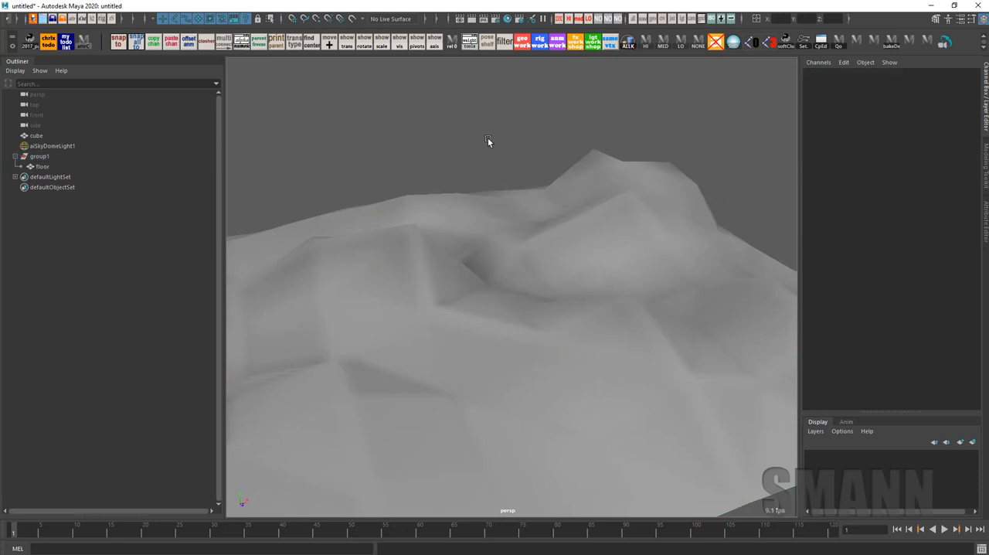
Open the Paint Scripts Tool settings for the floor mesh and reduce the upper brush radius to about 40.58
key(space)
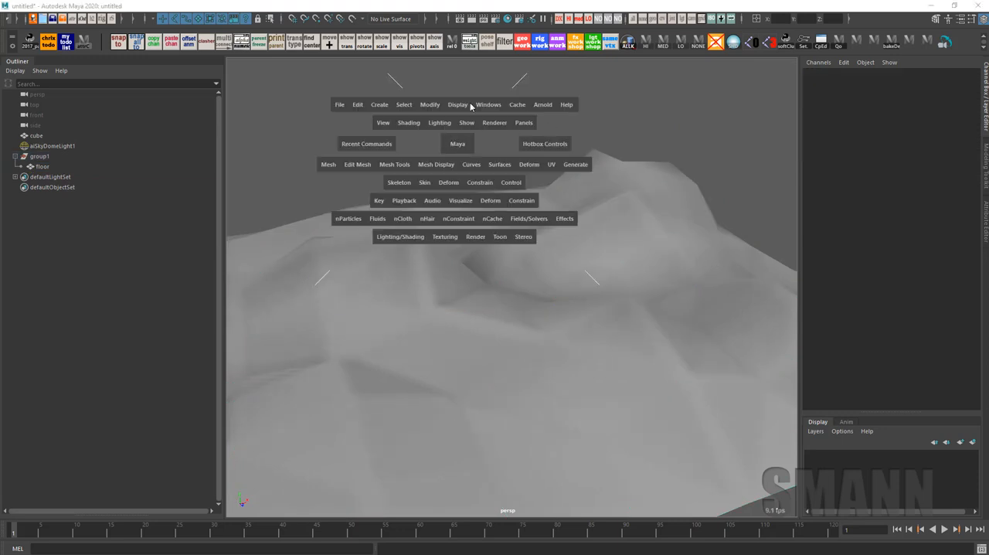
click(518, 170)
key(space)
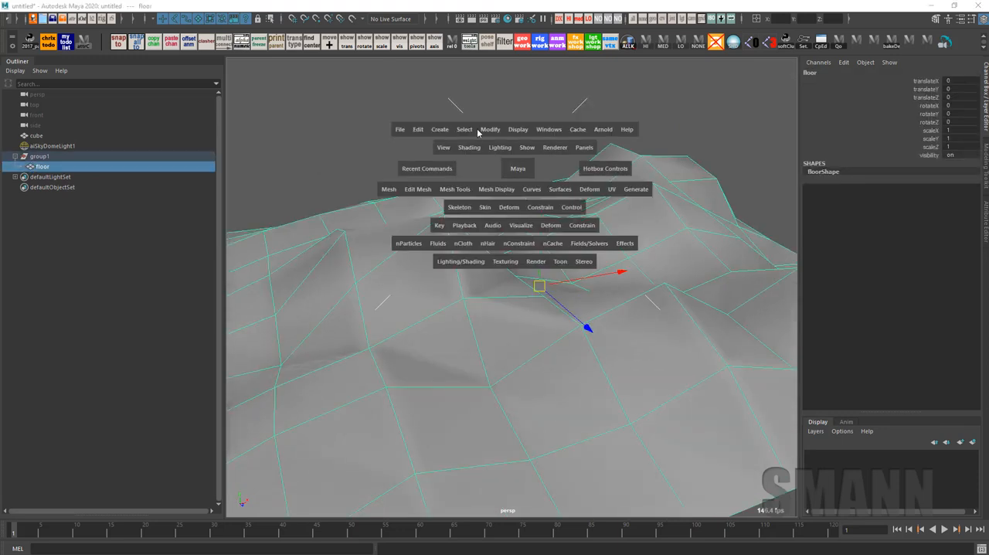
mouse_move(489, 129)
mouse_down()
mouse_move(535, 438)
mouse_move(597, 402)
mouse_up()
drag(234, 61, 258, 66)
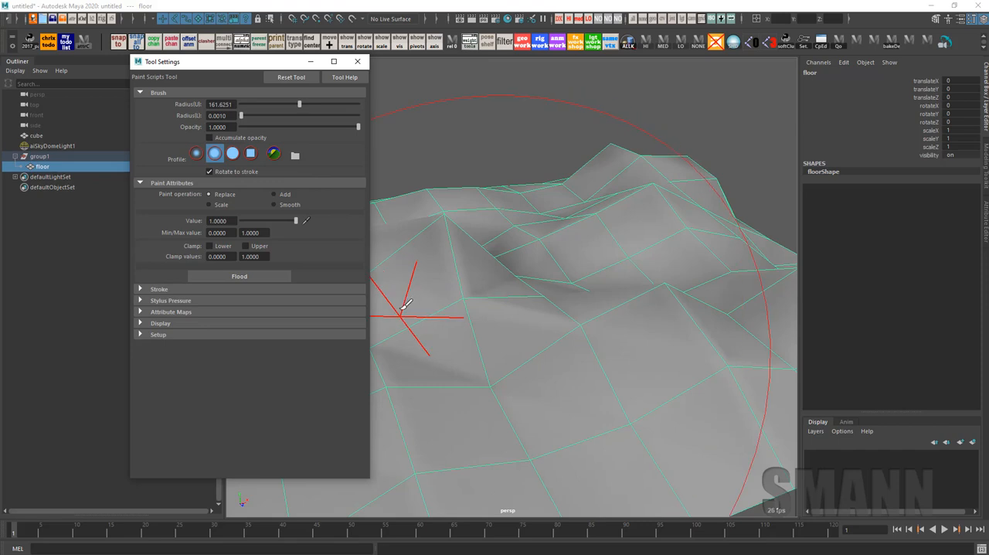
drag(632, 349, 441, 334)
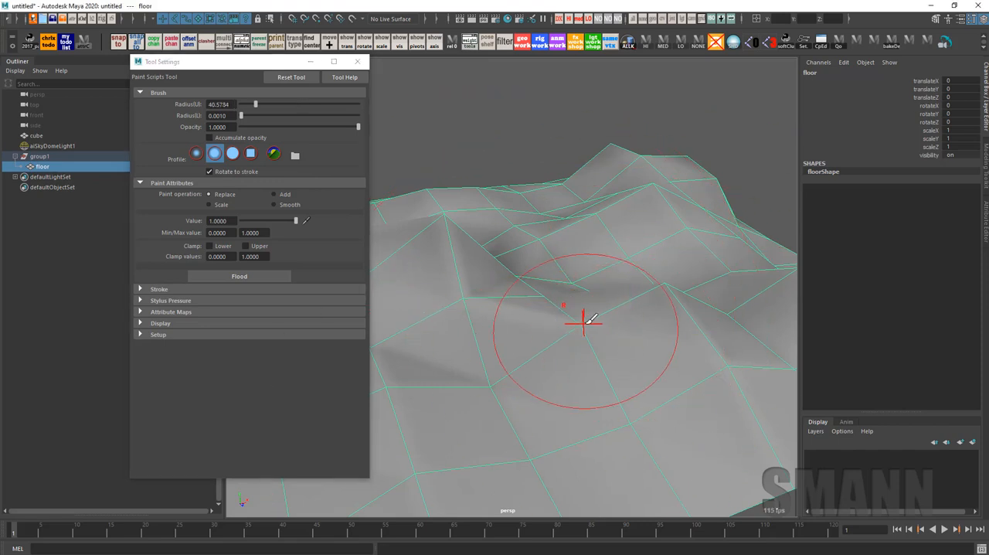
Show the sculpting tools shelf, and switch back to the custom shelf
key(space)
drag(521, 326, 520, 362)
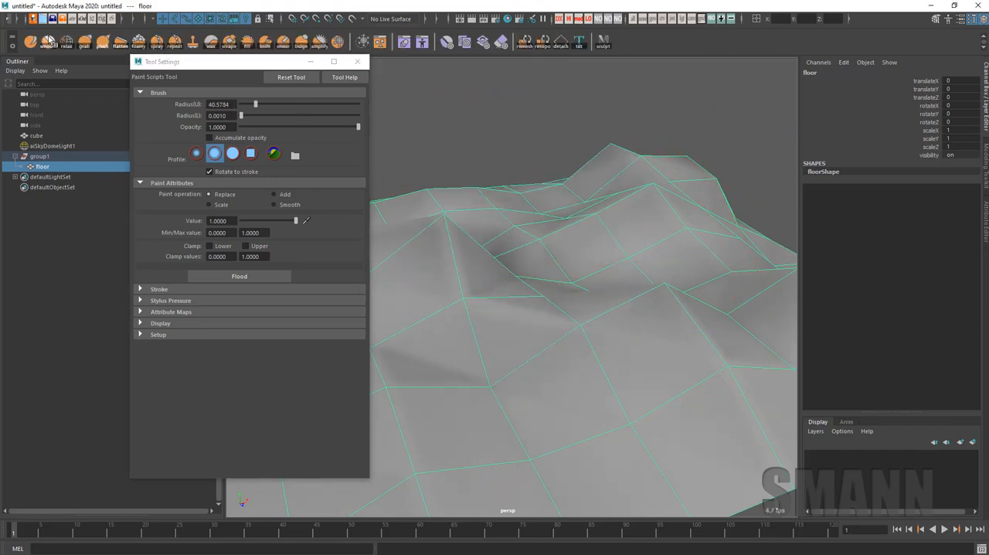
key(space)
drag(540, 243, 548, 220)
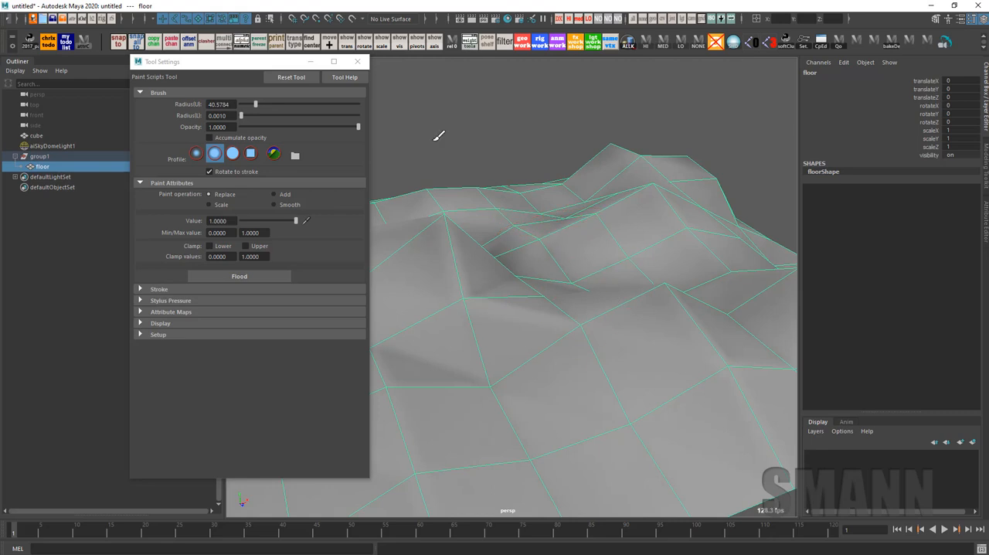
Set the Paint Scripts Tool's setup command to geometryPaint
drag(253, 64, 237, 62)
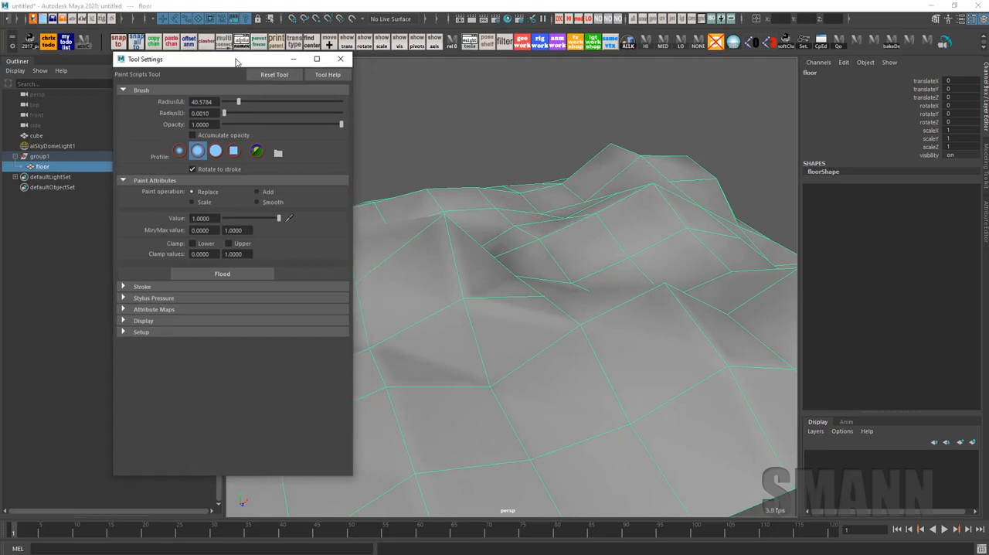
click(153, 332)
click(219, 343)
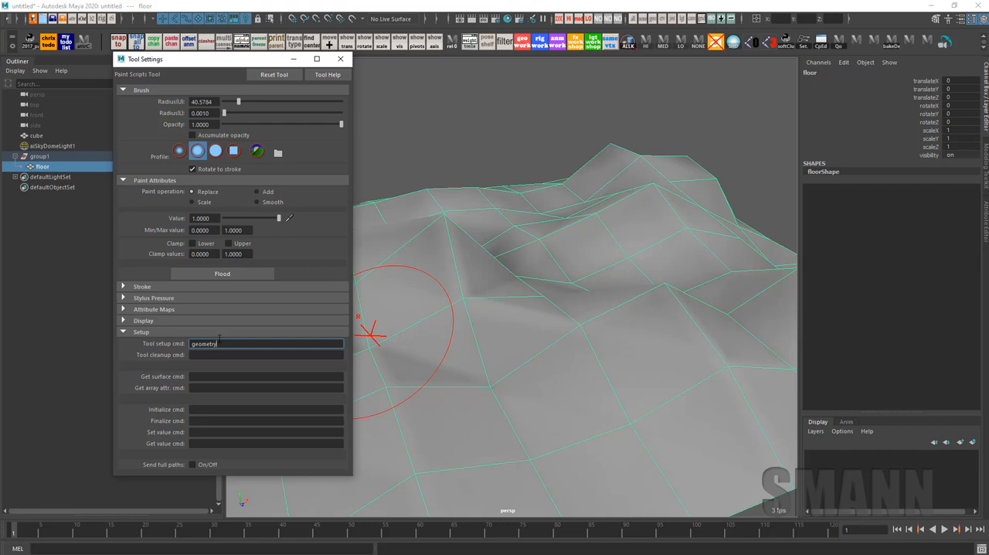
key(Return)
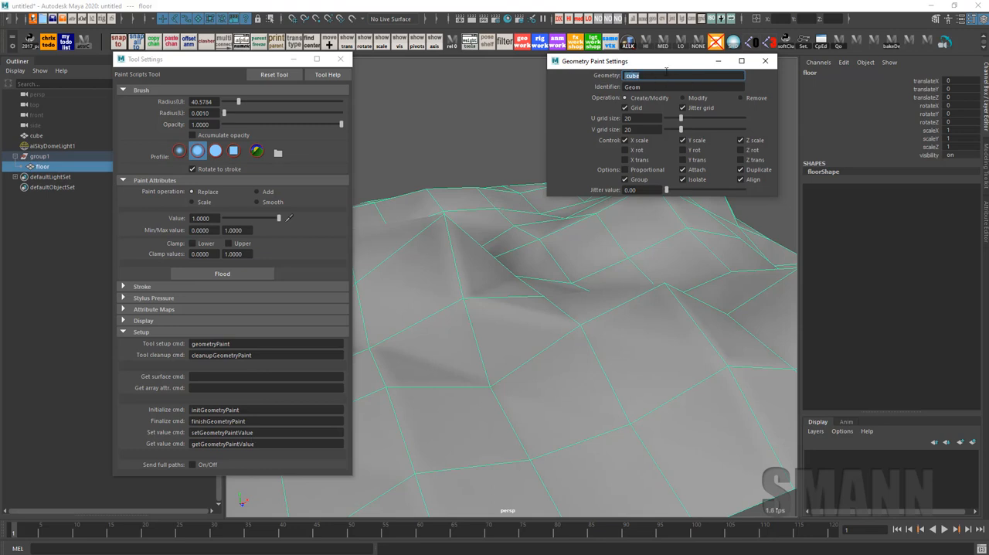
Enter cube as the source geometry in the Geometry Paint Settings
mouse_move(665, 66)
mouse_down()
mouse_move(620, 78)
mouse_move(651, 77)
mouse_up()
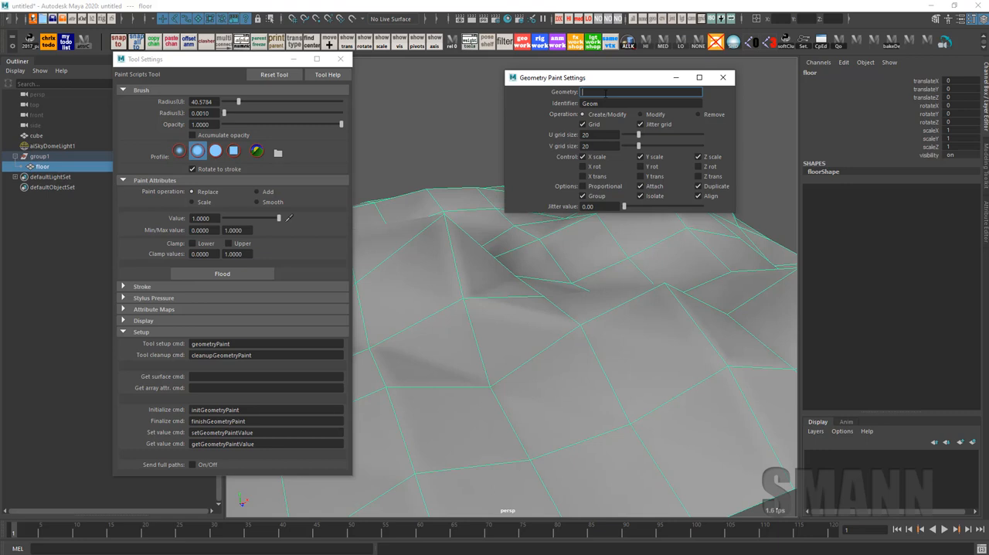
text(e)
key(Return)
drag(605, 92, 580, 91)
text(cube)
key(Tab)
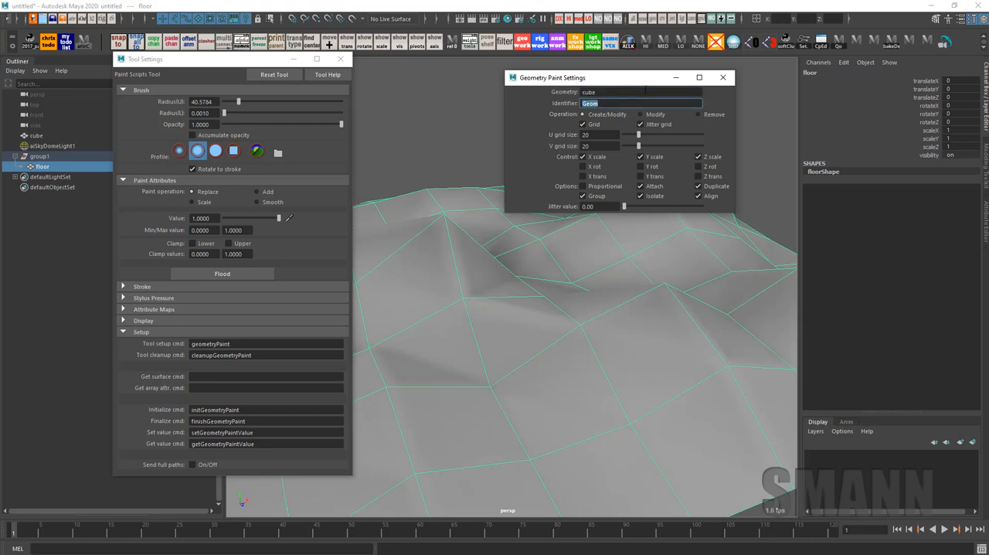
mouse_move(638, 77)
mouse_down()
mouse_move(651, 84)
mouse_move(613, 82)
mouse_up()
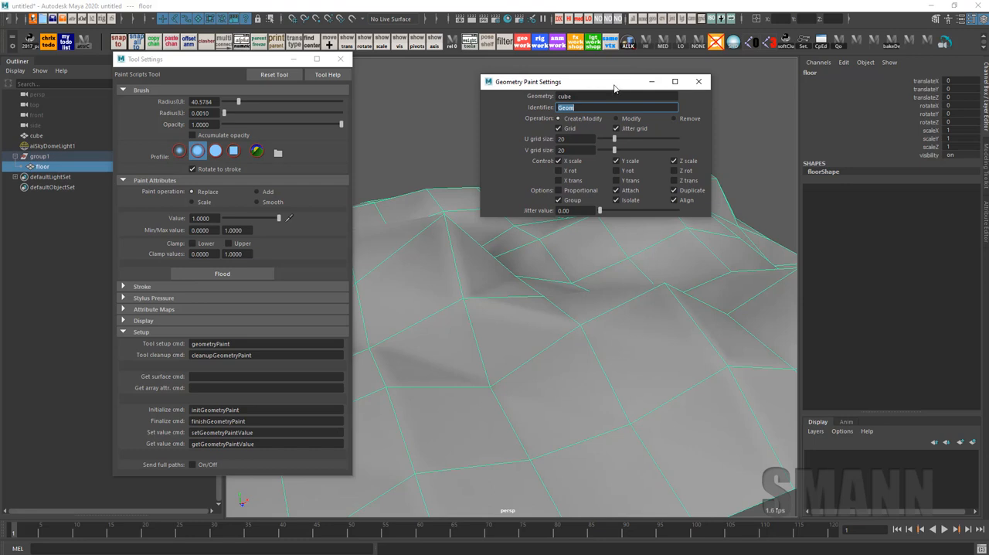
Paint a first pass of cube copies across the middle and far side of the terrain floor, clear of the settings window
drag(614, 89, 671, 90)
mouse_move(696, 283)
alt+mouse_down()
mouse_move(654, 336)
mouse_move(631, 342)
alt+mouse_up()
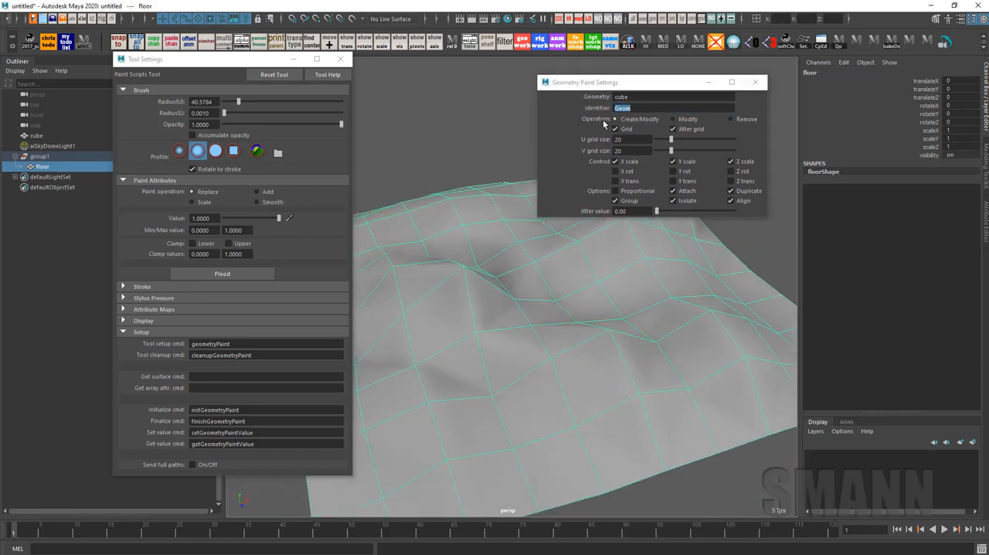
alt+drag(551, 271, 599, 303)
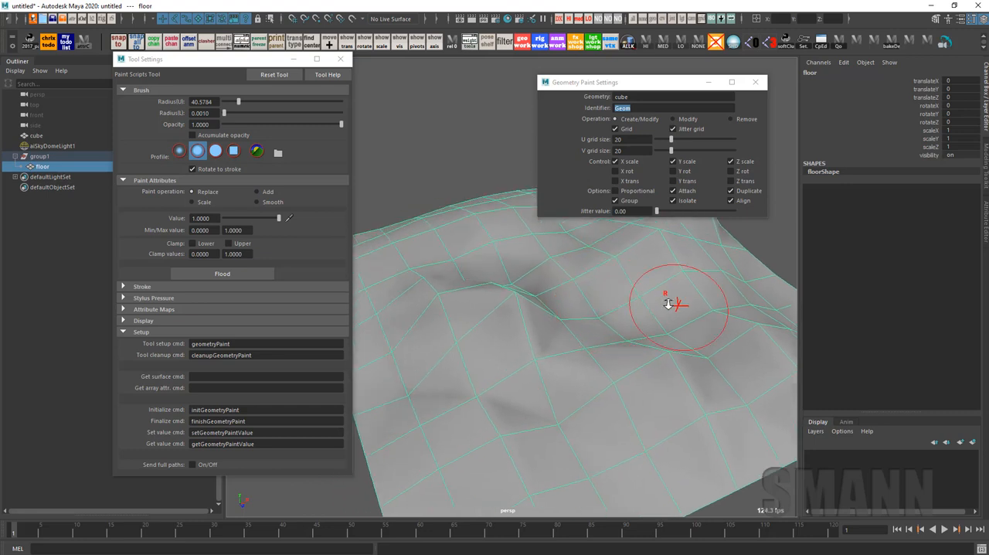
alt+drag(668, 304, 676, 289)
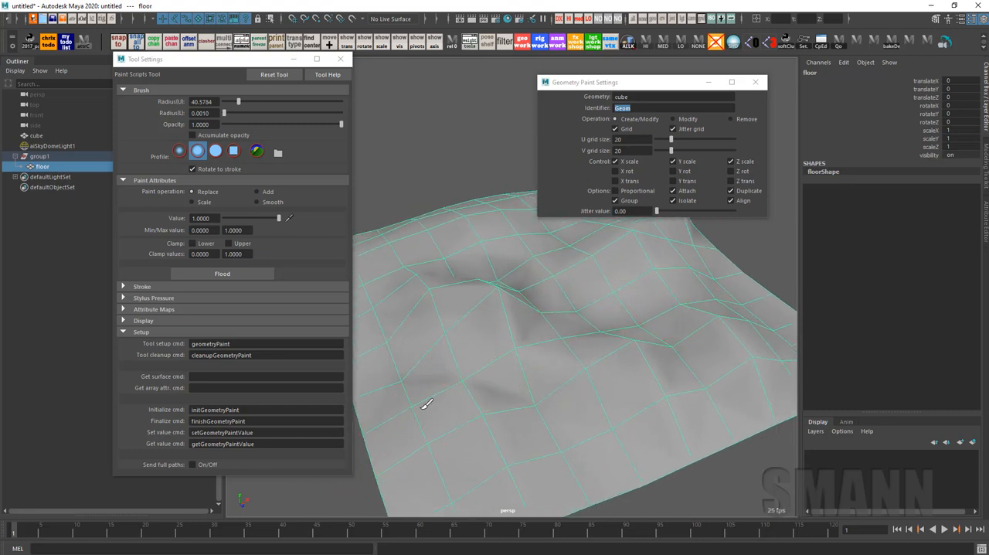
mouse_move(422, 408)
mouse_down()
mouse_move(651, 328)
mouse_move(537, 226)
mouse_move(751, 333)
mouse_up()
alt+right_drag(674, 334, 611, 355)
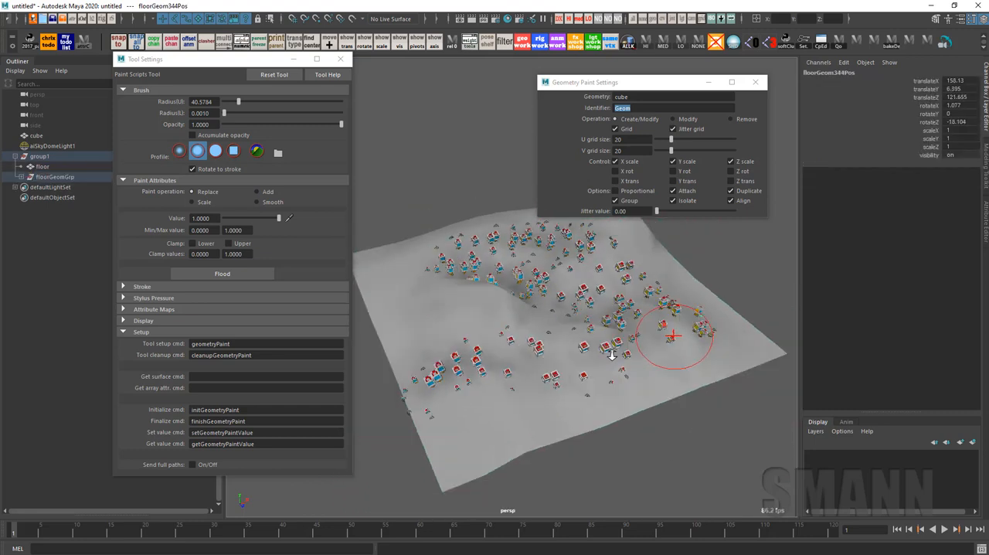
mouse_move(610, 354)
alt+mouse_down()
mouse_move(580, 332)
mouse_move(554, 342)
mouse_move(574, 364)
alt+mouse_up()
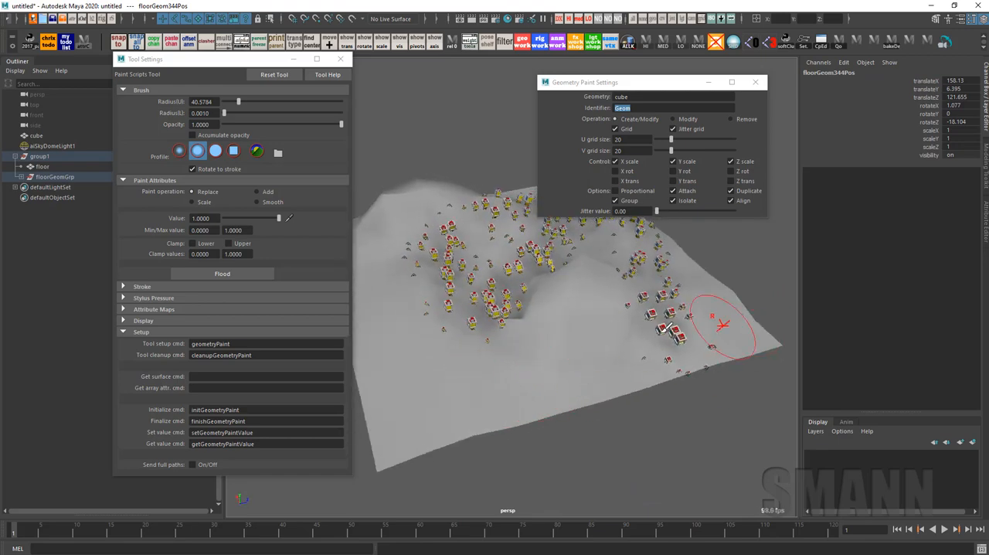
mouse_move(664, 332)
mouse_down()
mouse_move(548, 314)
mouse_move(480, 366)
mouse_move(568, 371)
mouse_up()
alt+right_drag(568, 371, 600, 362)
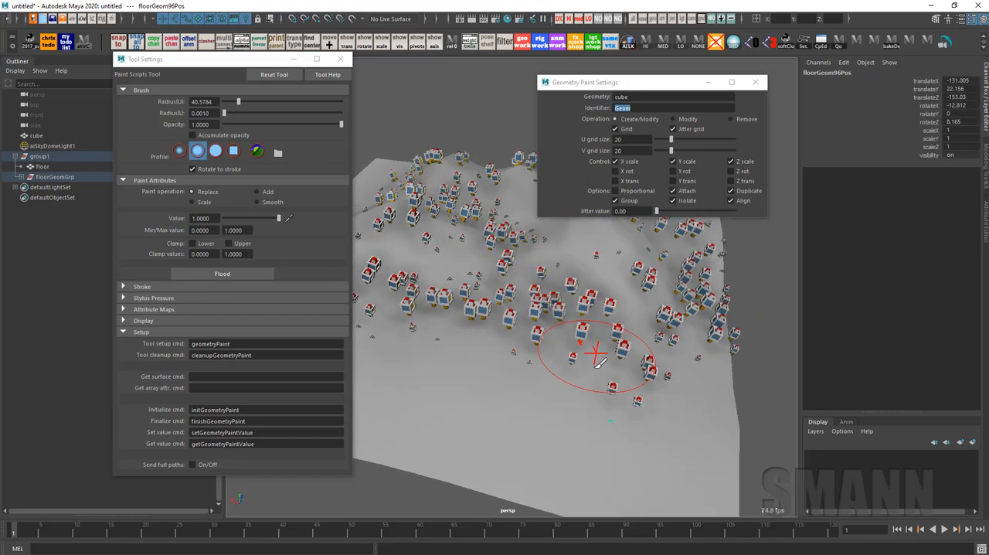
Brush additional cube copies over the empty slopes and near edge of the terrain floor using the Create/Modify operation
drag(600, 362, 614, 471)
mouse_move(633, 404)
alt+mouse_down()
mouse_move(600, 421)
mouse_move(590, 413)
alt+mouse_up()
alt+right_drag(613, 388, 587, 402)
drag(583, 397, 518, 464)
alt+drag(560, 249, 652, 149)
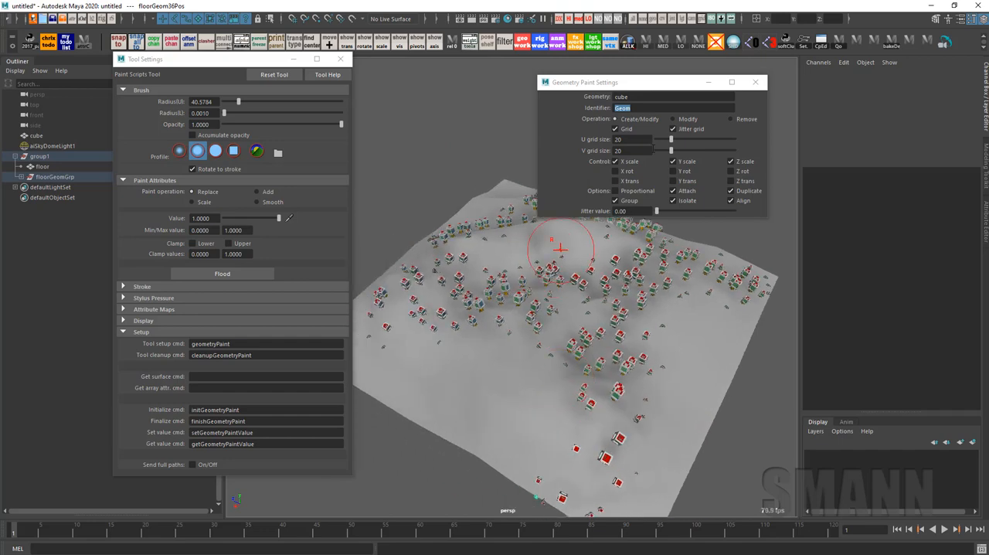
alt+drag(585, 306, 581, 354)
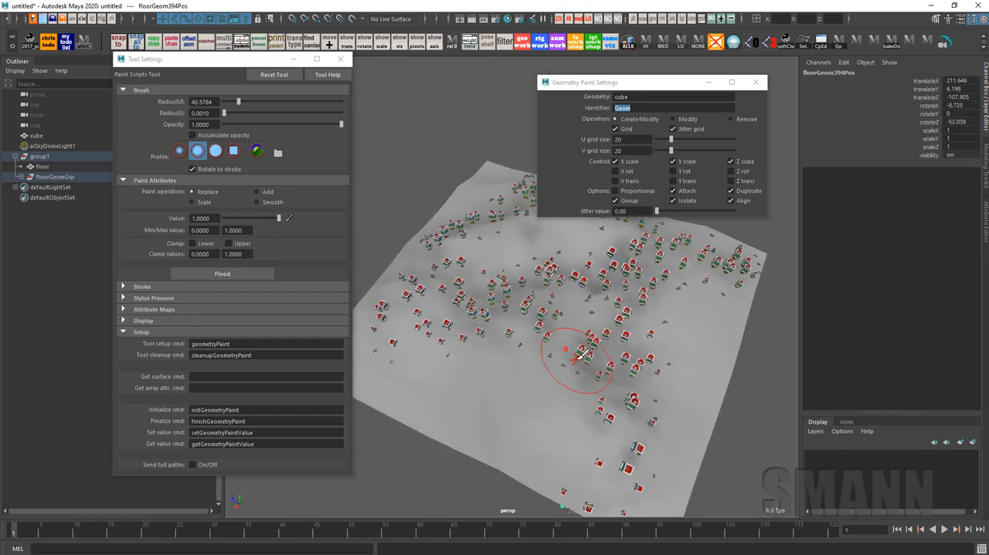
alt+drag(647, 357, 649, 311)
alt+right_drag(649, 310, 679, 309)
mouse_move(387, 342)
mouse_down()
mouse_move(506, 391)
mouse_move(421, 354)
mouse_move(525, 320)
mouse_move(632, 331)
mouse_move(560, 342)
mouse_move(530, 375)
mouse_up()
mouse_move(640, 388)
mouse_down()
mouse_move(702, 386)
mouse_move(638, 391)
mouse_up()
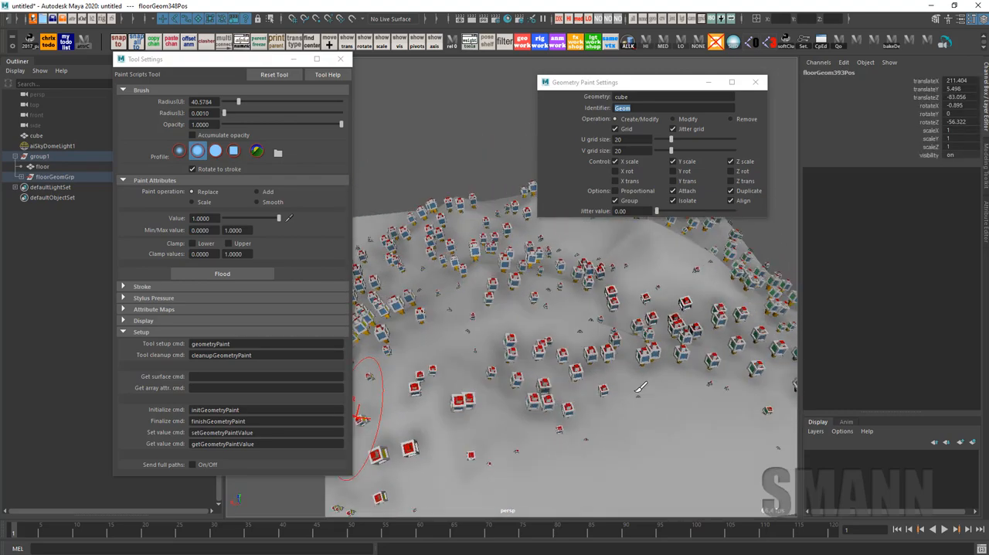
drag(631, 463, 648, 465)
alt+right_drag(684, 451, 633, 383)
scroll(632, 382, up, 3)
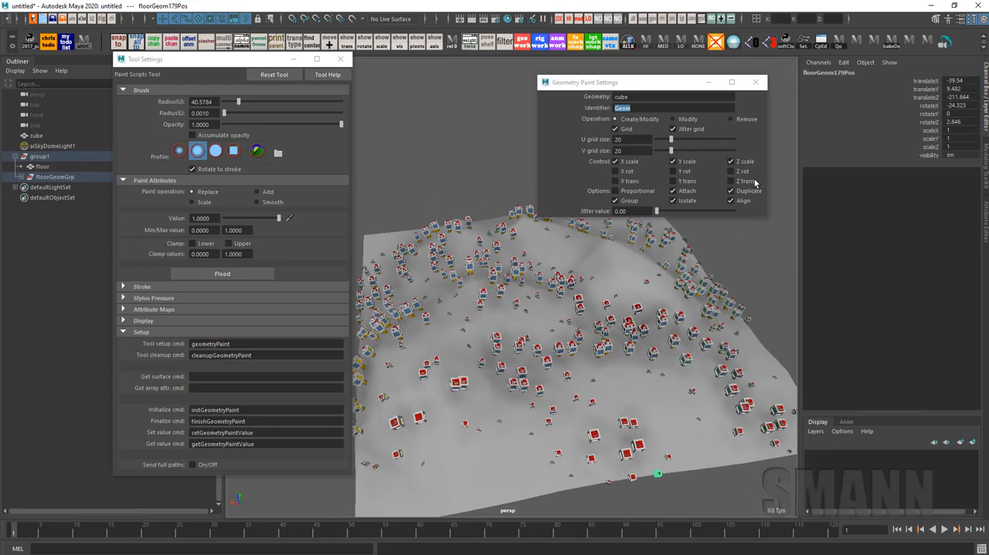
Erase cube copies from the middle of the terrain with the Remove operation, and switch the operation back to Create/Modify
click(730, 118)
mouse_move(699, 435)
mouse_down()
mouse_move(567, 359)
mouse_move(593, 321)
mouse_up()
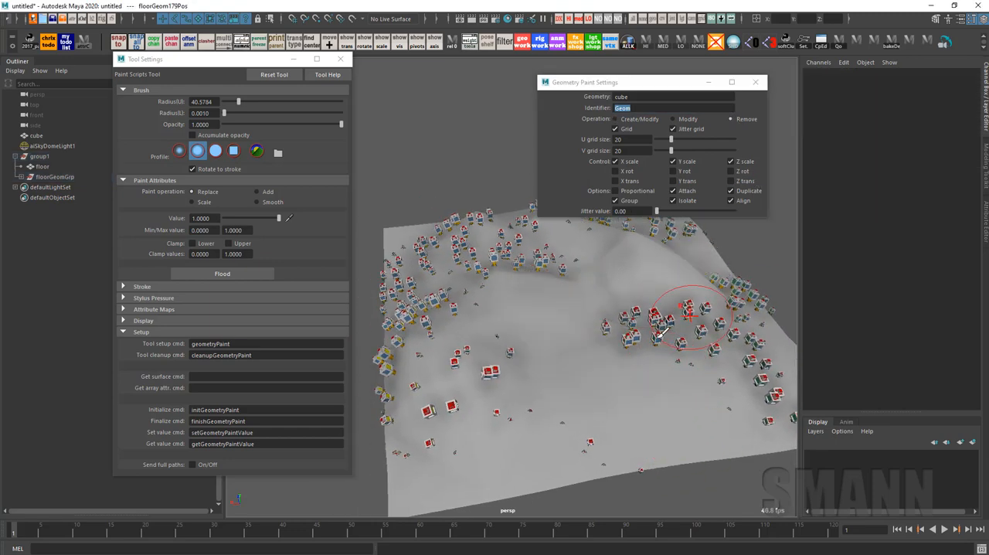
alt+middle_drag(637, 320, 671, 355)
alt+drag(680, 286, 595, 161)
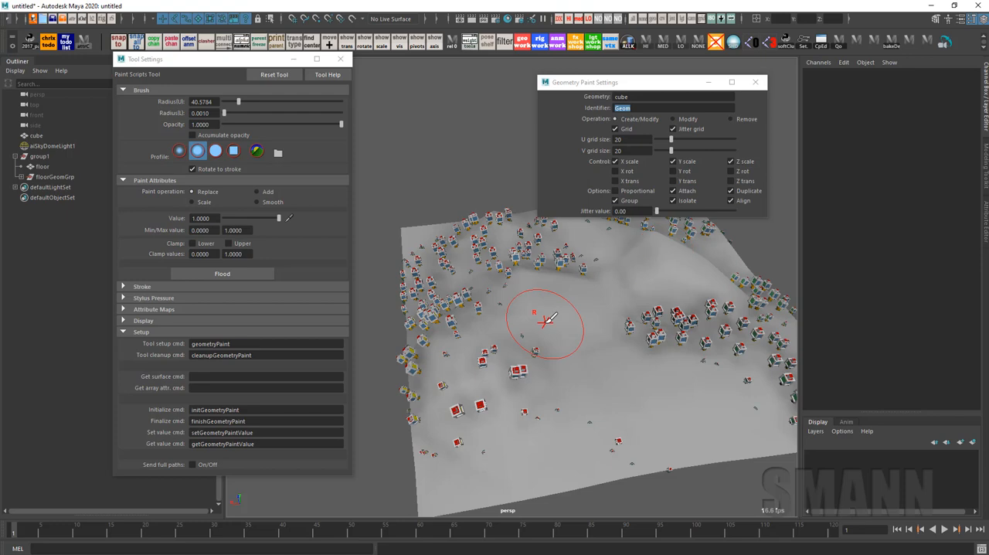
Turn off the Align option and paint cube copies over the terrain without surface alignment
click(730, 200)
mouse_move(711, 421)
mouse_down()
mouse_move(653, 399)
mouse_move(688, 410)
mouse_up()
alt+right_drag(688, 410, 718, 414)
mouse_move(543, 262)
mouse_down()
mouse_move(669, 229)
mouse_move(733, 280)
mouse_up()
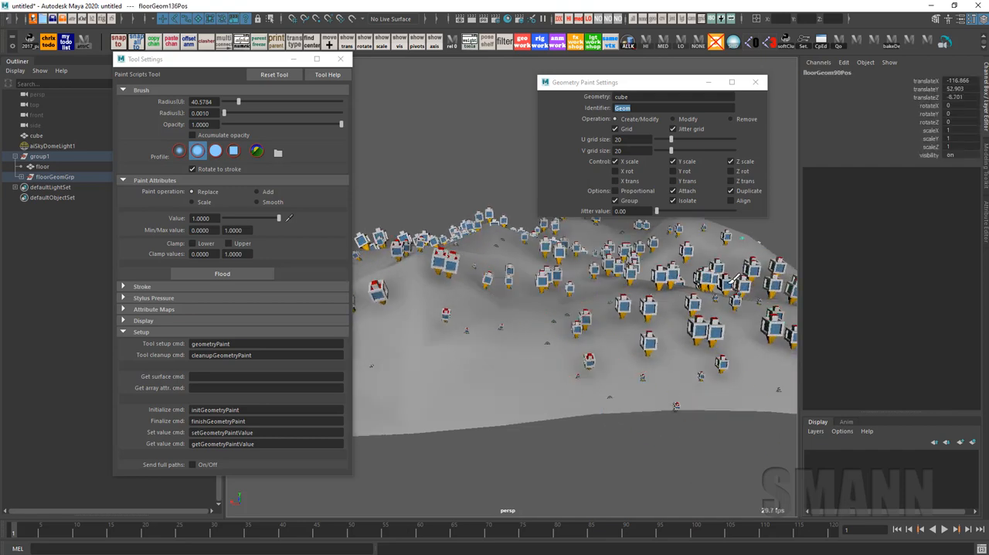
mouse_move(692, 306)
alt+mouse_down()
mouse_move(693, 291)
mouse_move(689, 316)
mouse_move(672, 318)
alt+mouse_up()
Turn the Align option back on and paint cube copies across the open foreground of the terrain
click(731, 200)
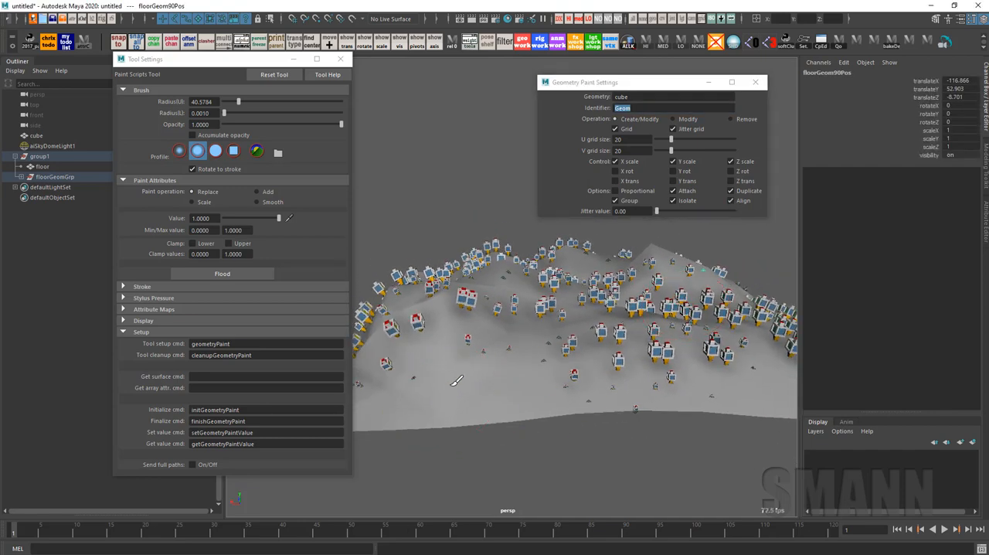
drag(454, 383, 652, 376)
mouse_move(546, 358)
alt+mouse_down()
mouse_move(654, 315)
mouse_move(595, 360)
mouse_move(541, 338)
alt+mouse_up()
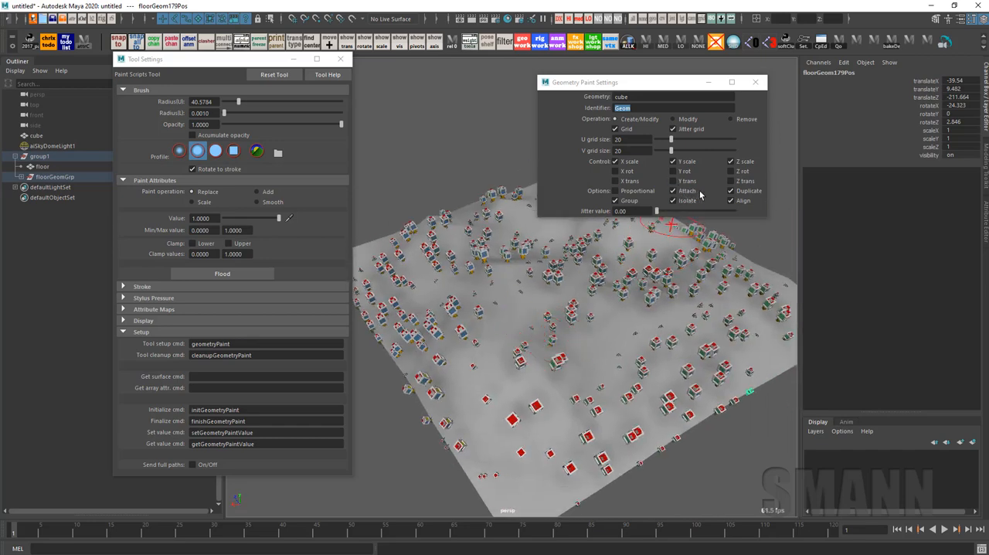
alt+middle_drag(683, 264, 686, 255)
Leave painting for the Move Tool and inspect group1, floorGeomGrp and the floor mesh by selecting each one
key(w)
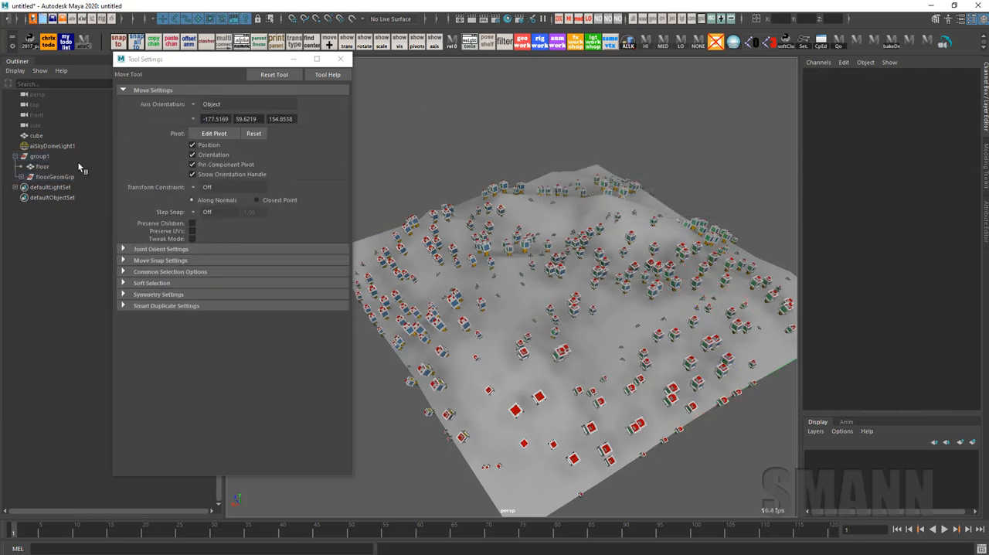
click(59, 150)
click(59, 156)
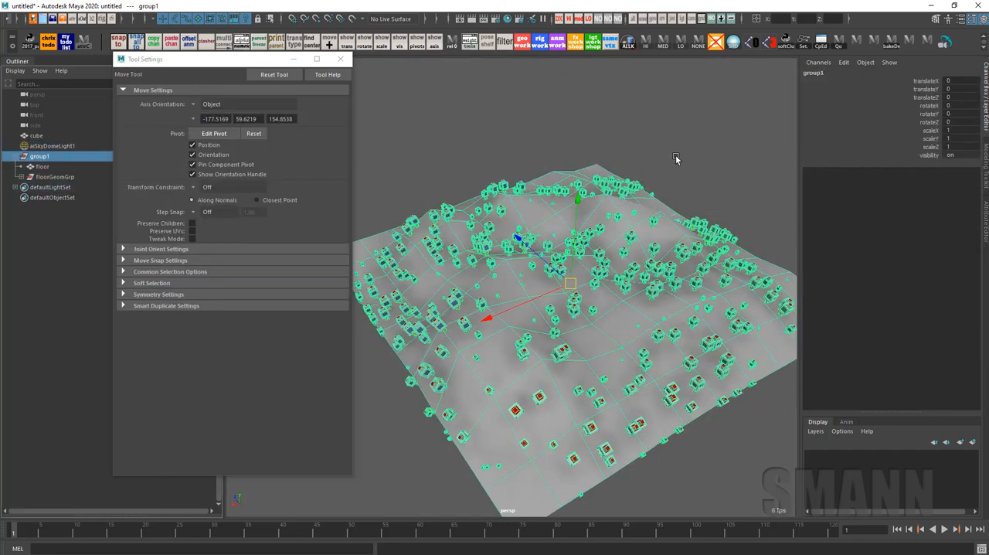
click(55, 177)
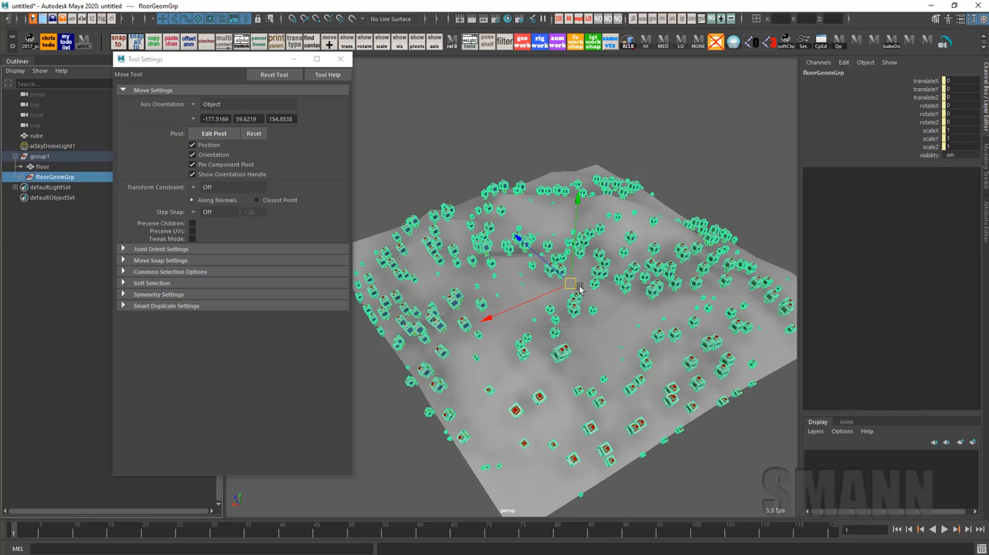
click(571, 427)
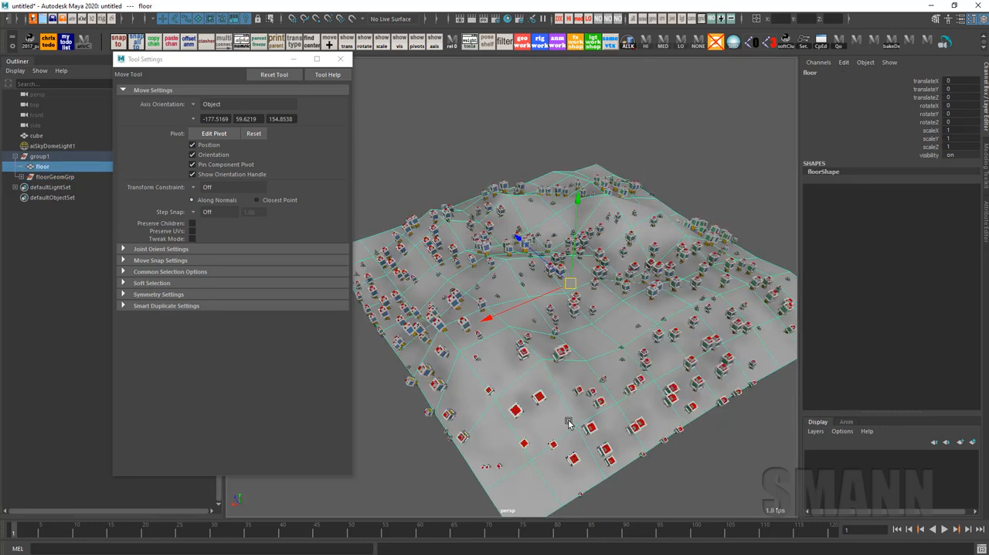
Try rotating the floor mesh beneath the painted cubes, and undo the rotation
key(e)
drag(573, 315, 671, 289)
key(ctrl+z)
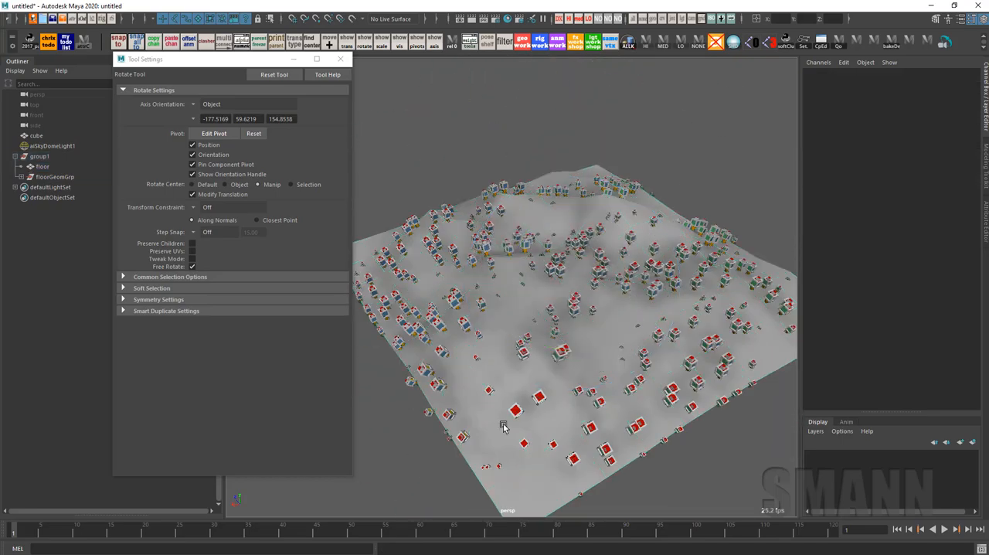
Try raising a floor vertex with soft selection, undo the move, and return to object selection with nothing selected
key(F9)
click(542, 358)
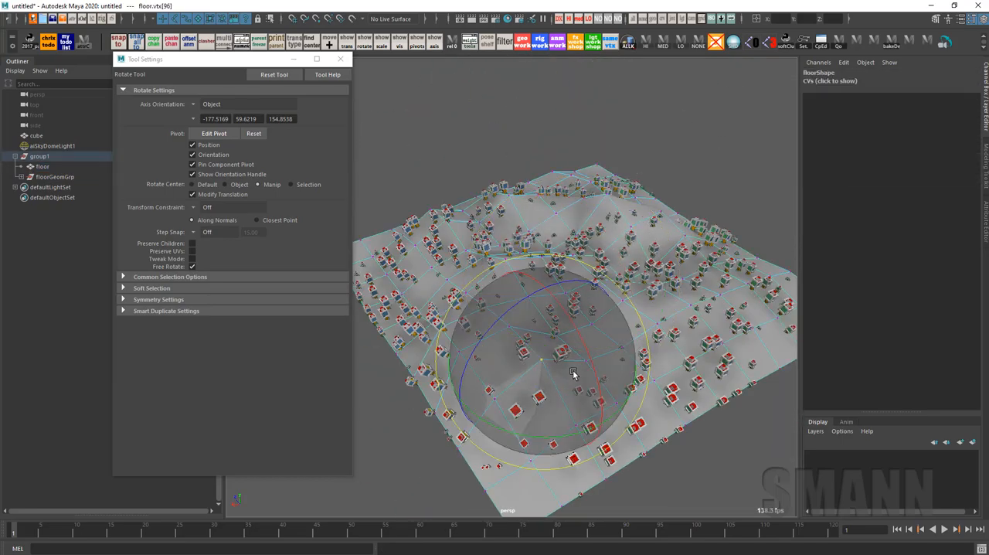
key(b)
key(w)
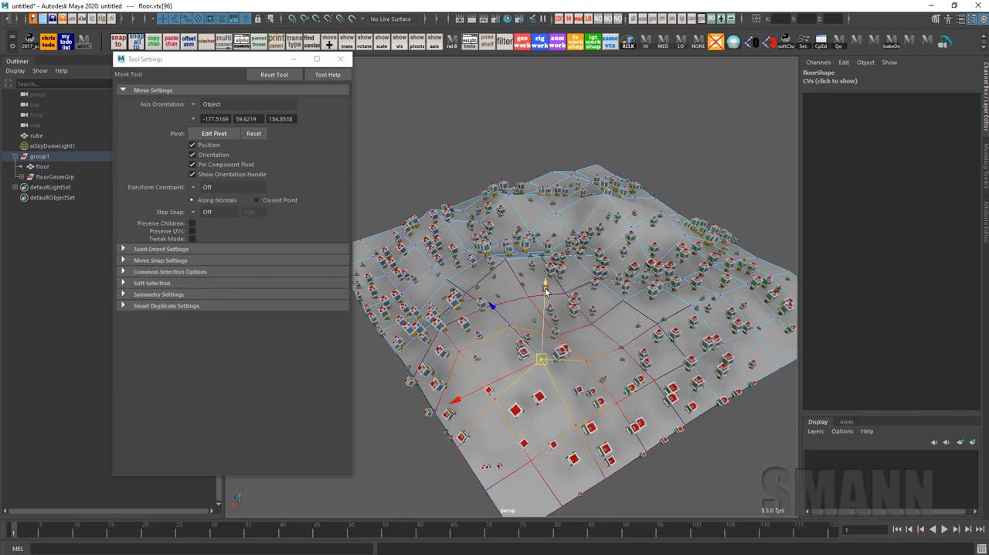
drag(543, 412, 529, 145)
key(ctrl+z)
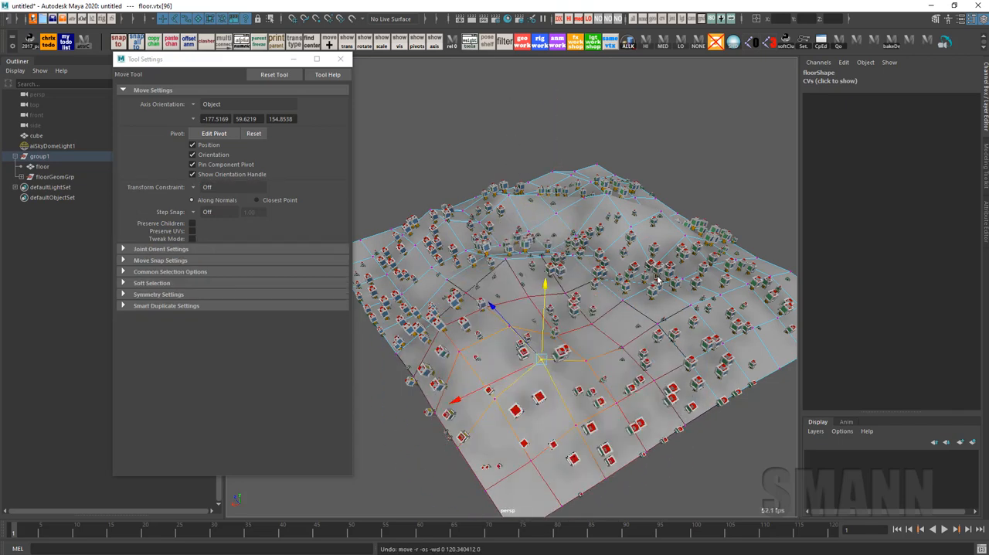
key(F8)
click(672, 177)
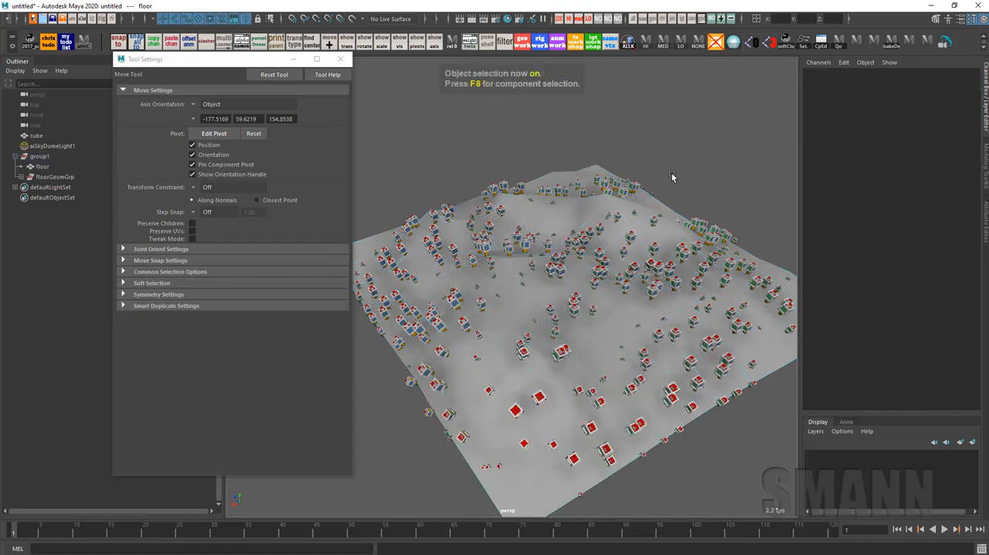
Reactivate the Paint Scripts Tool on the floor mesh and paint extra cube copies over the central slope
alt+drag(679, 193, 662, 228)
alt+right_drag(662, 228, 736, 231)
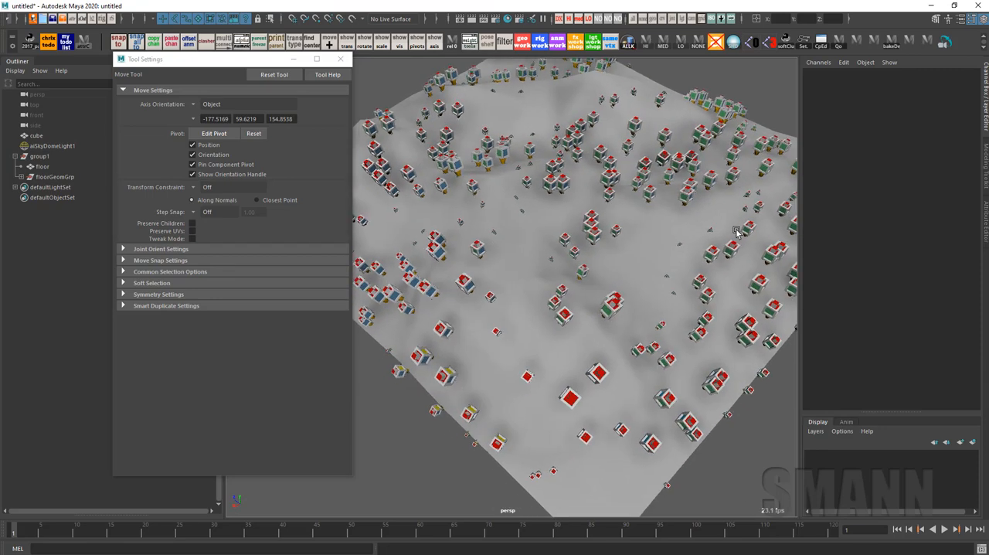
click(530, 299)
key(y)
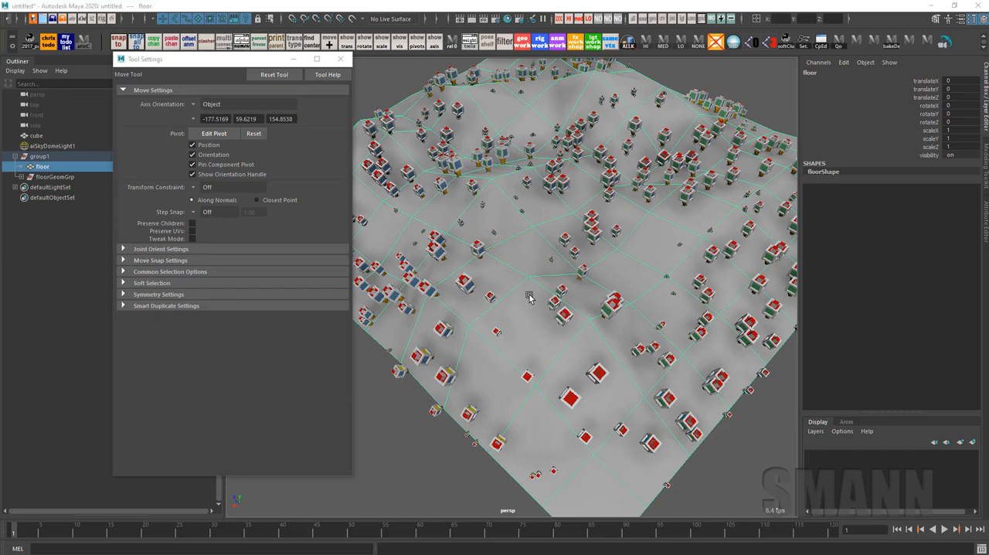
drag(654, 89, 728, 69)
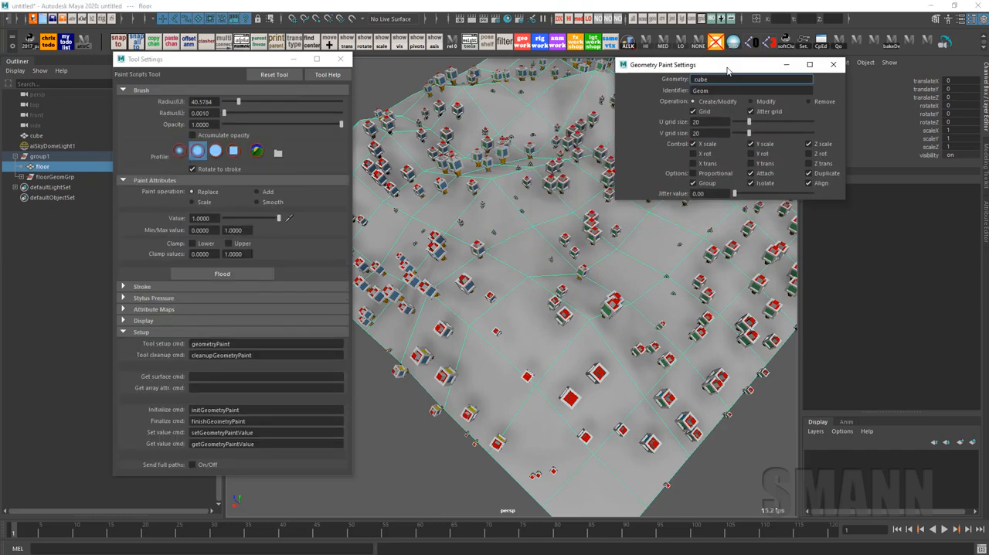
mouse_move(657, 325)
alt+mouse_down()
mouse_move(654, 261)
mouse_move(608, 293)
alt+mouse_up()
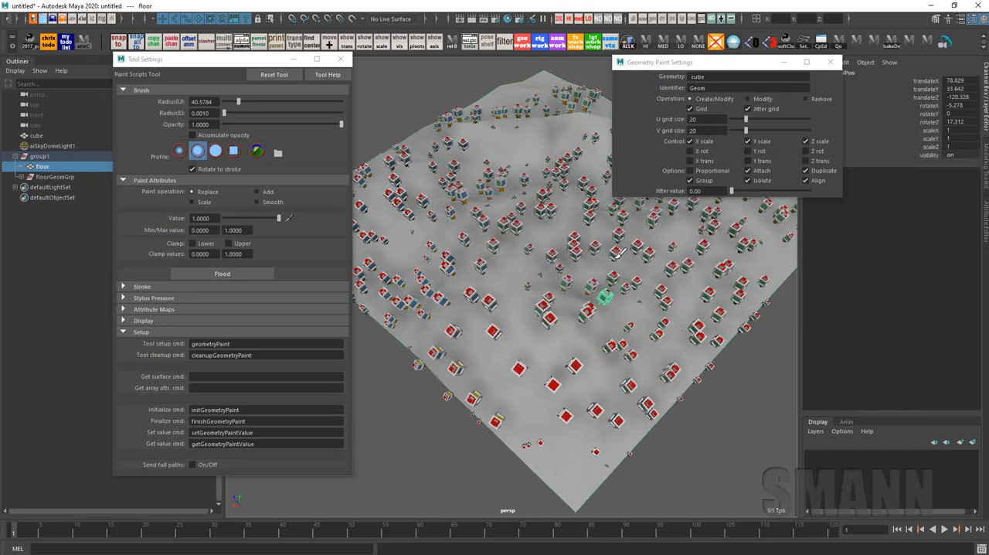
alt+middle_drag(638, 282, 663, 313)
Delete the floorGeomGrp group containing all the painted cube copies
key(w)
click(54, 178)
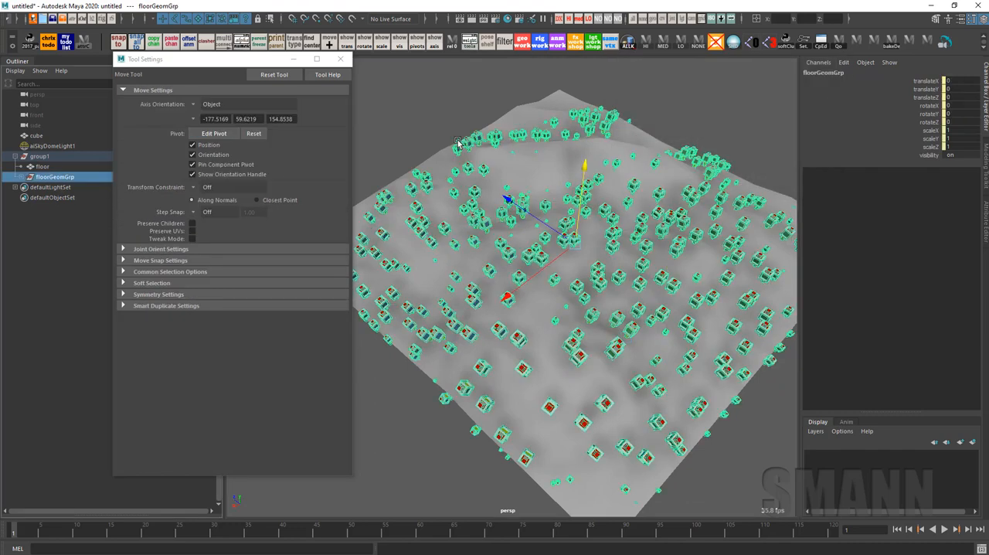
key(Delete)
Reactivate geometry painting on the floor, set the U and V grid sizes to 38, and paint a dense strip of cubes along one edge
click(594, 215)
key(y)
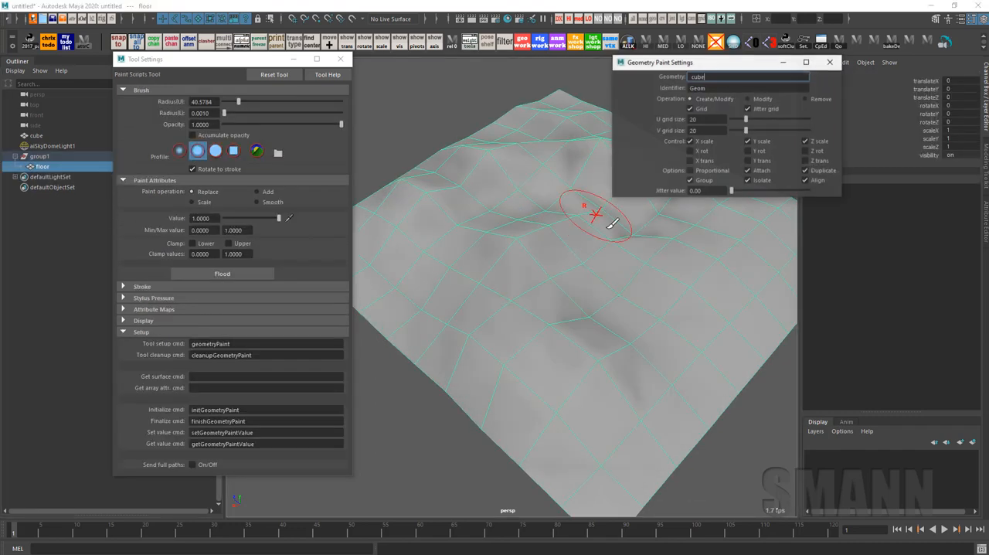
alt+drag(606, 225, 570, 237)
alt+drag(688, 241, 673, 283)
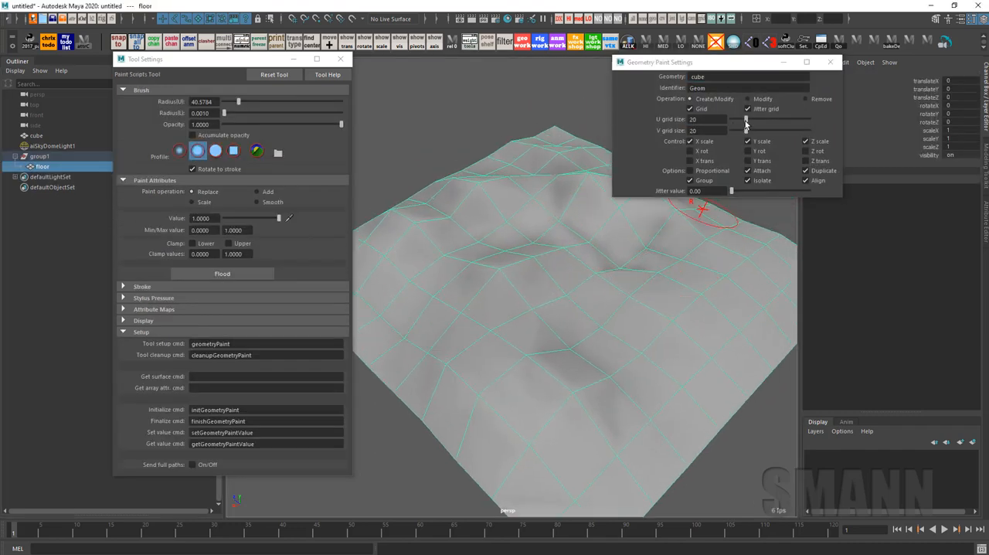
drag(746, 121, 753, 123)
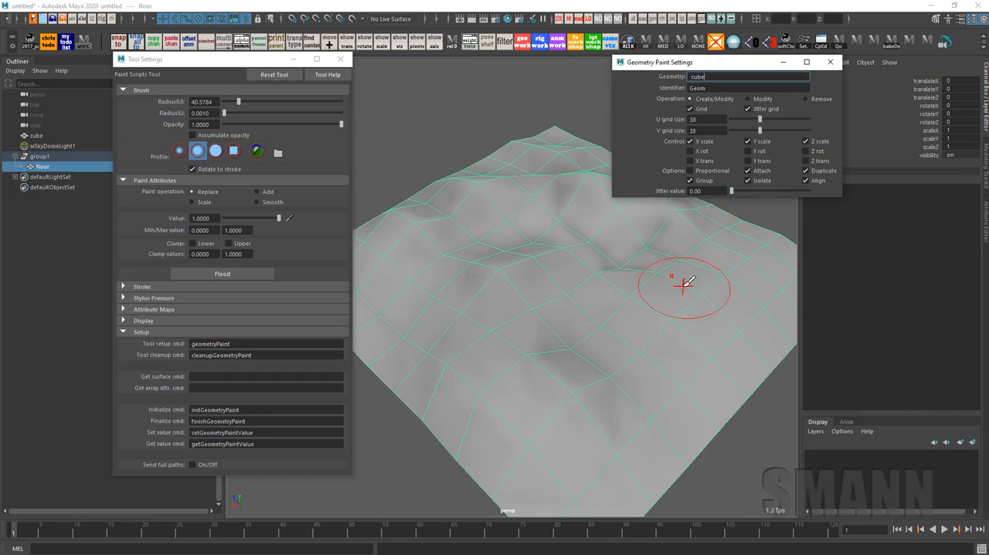
alt+right_drag(667, 318, 640, 323)
mouse_move(753, 278)
mouse_down()
mouse_move(664, 355)
mouse_move(614, 440)
mouse_up()
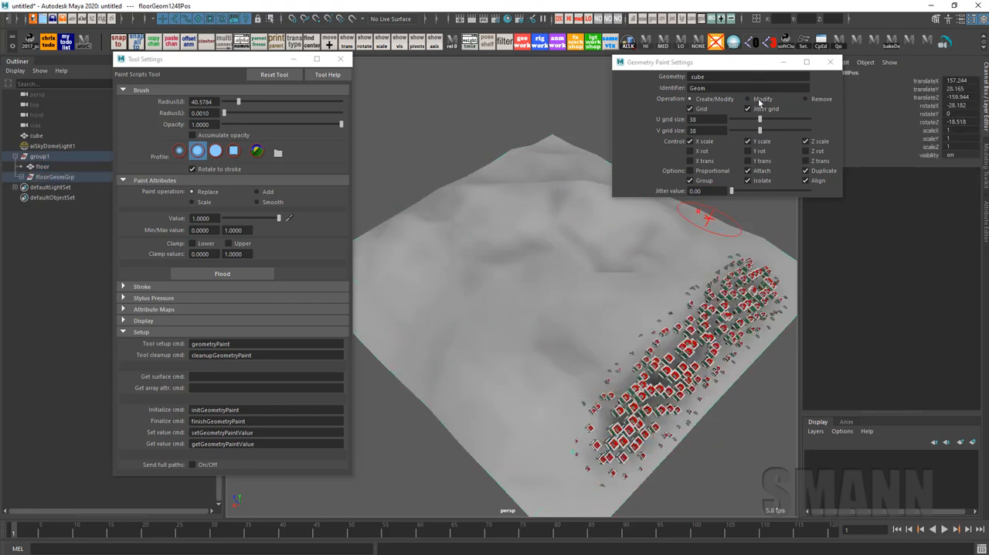
Set the U grid size to 5 and V grid size to 9, and paint a sparse stroke of cubes across the middle
drag(759, 129, 747, 135)
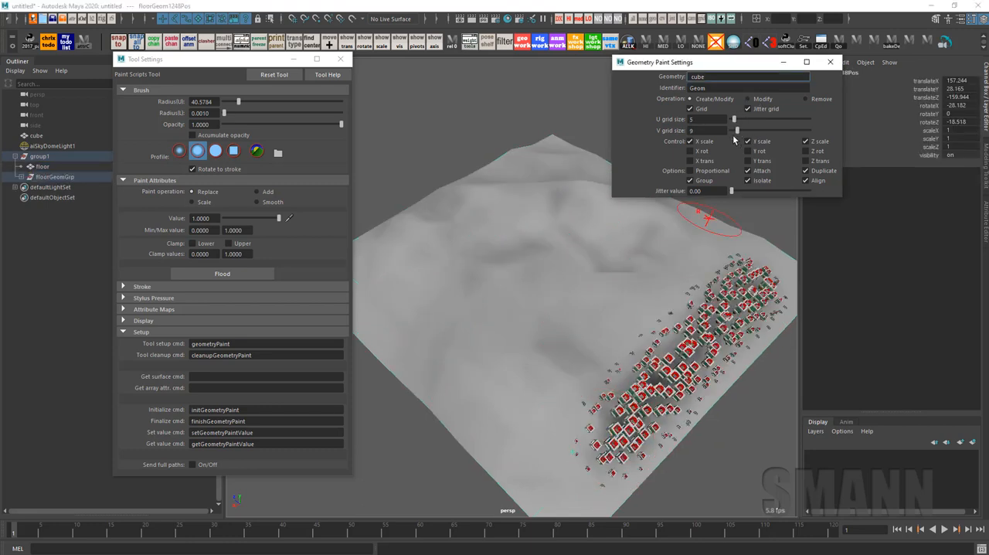
drag(611, 245, 490, 349)
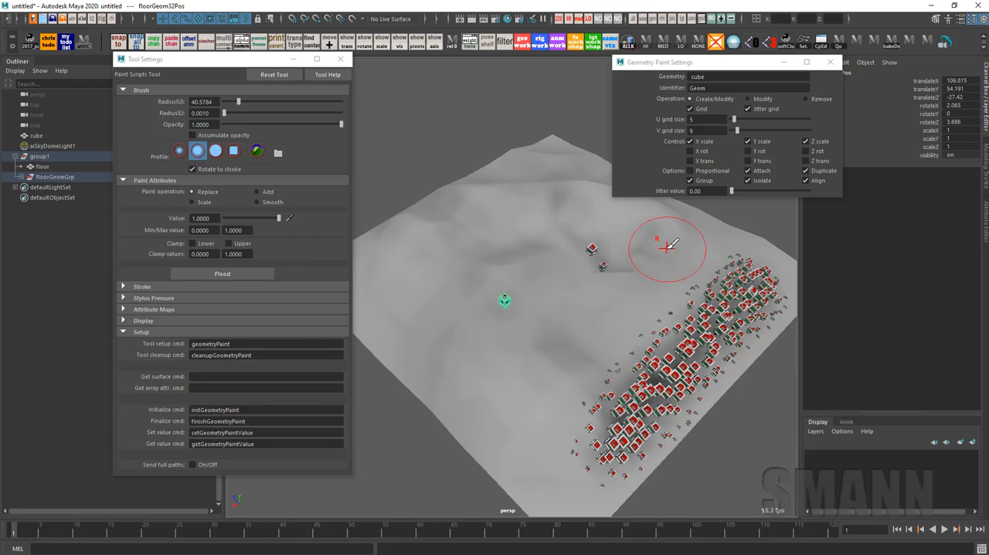
Set the U and V grid sizes to 25 and delete the floorGeomGrp group of painted cubes
click(654, 124)
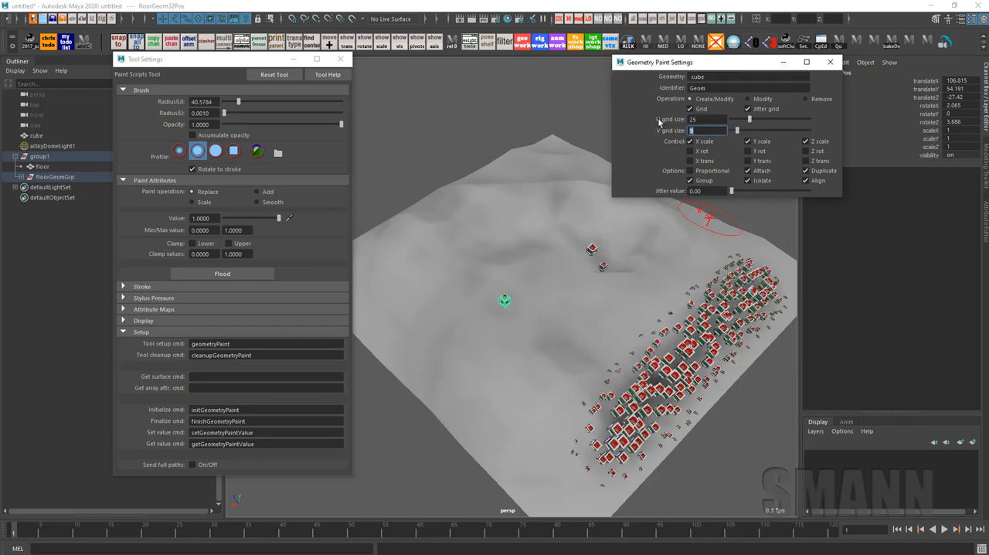
key(w)
click(54, 176)
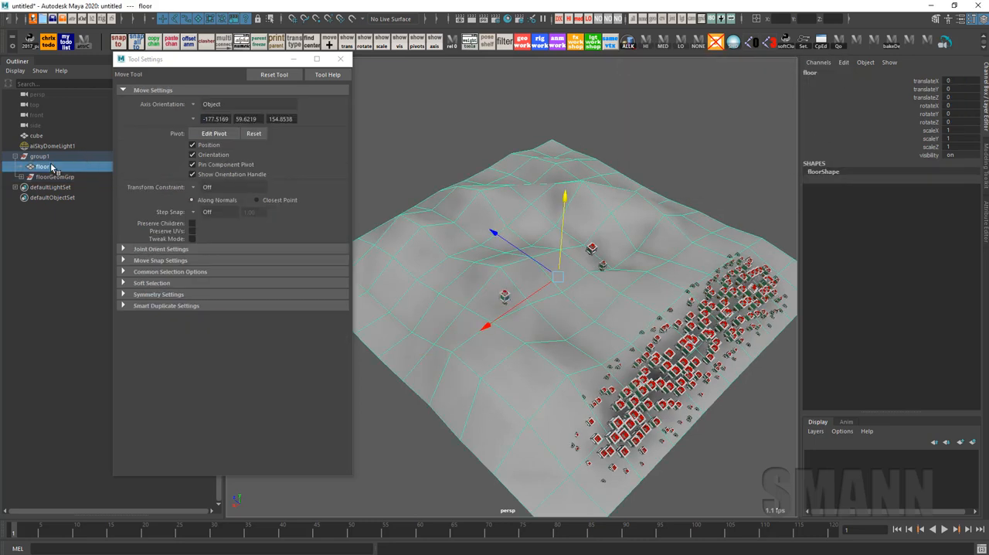
key(Delete)
Set the floor's scale to 20.577 on X, Y and Z, leaving the transforms unfrozen
click(652, 264)
key(r)
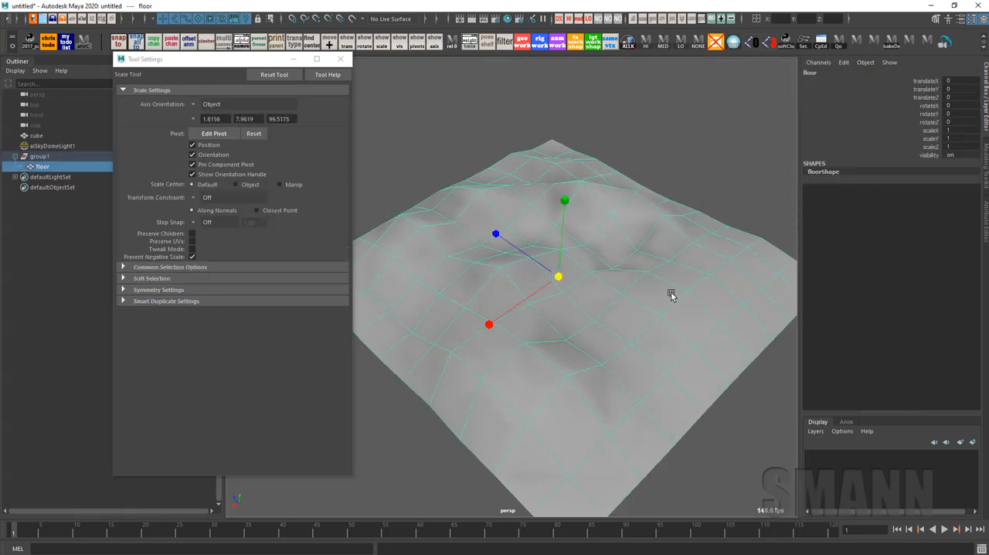
alt+right_drag(670, 291, 533, 273)
drag(520, 285, 953, 169)
key(f)
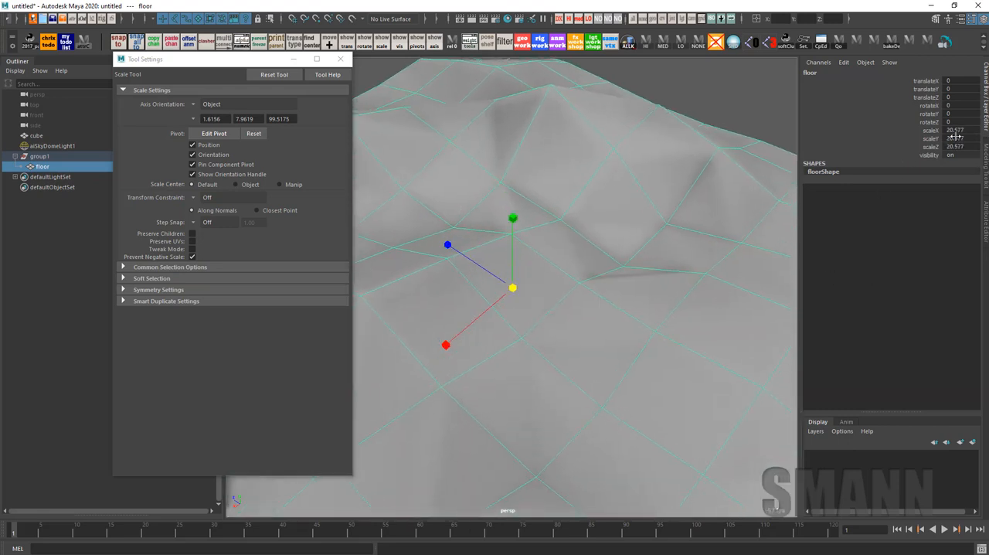
Paint test cube copies on the unfrozen floor and check how individual copies sit relative to its surface
key(y)
click(542, 230)
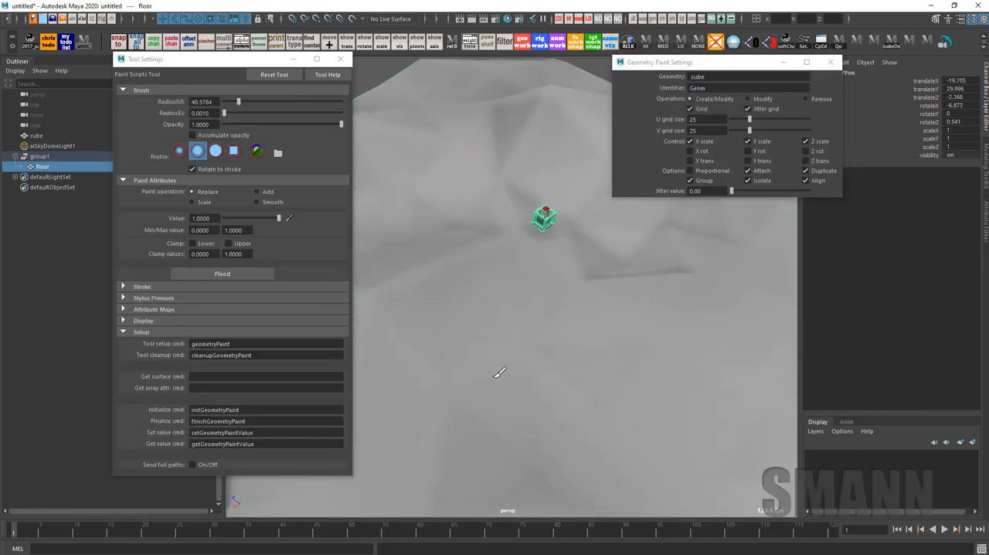
click(543, 352)
mouse_move(597, 403)
mouse_down()
mouse_move(561, 384)
mouse_move(690, 289)
mouse_up()
key(w)
click(543, 215)
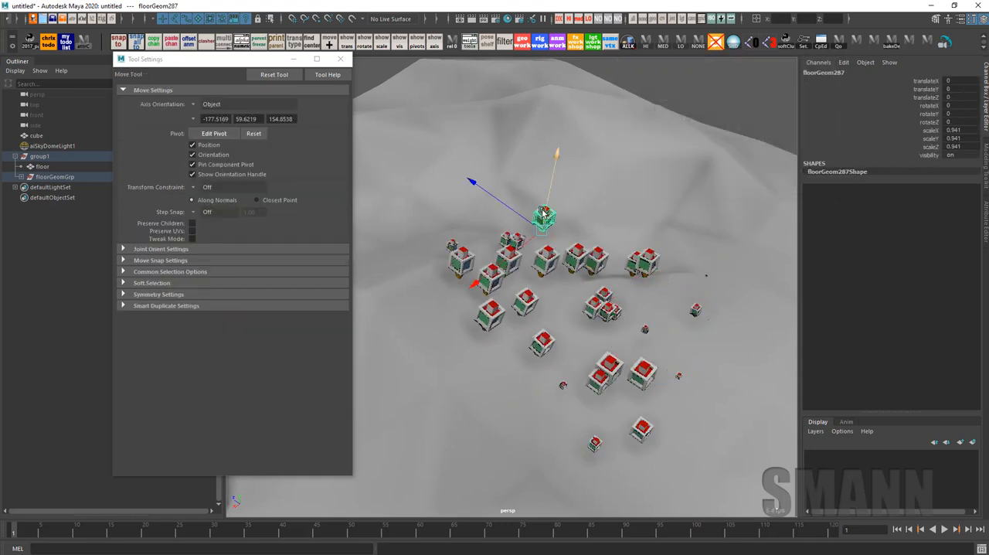
click(599, 265)
alt+drag(600, 266, 550, 301)
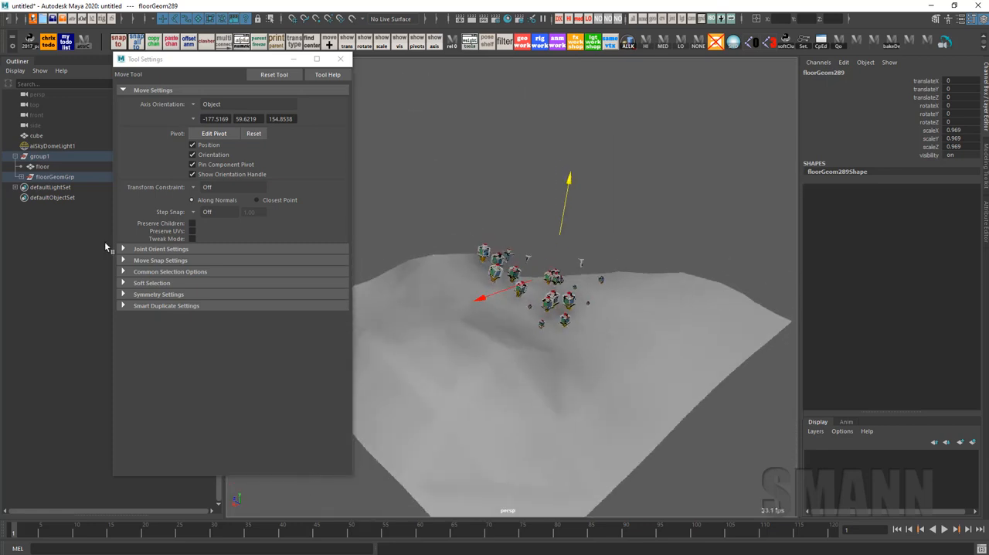
Delete the floorGeomGrp group of test cubes and freeze the floor's transformations
click(54, 177)
key(Delete)
click(691, 324)
key(space)
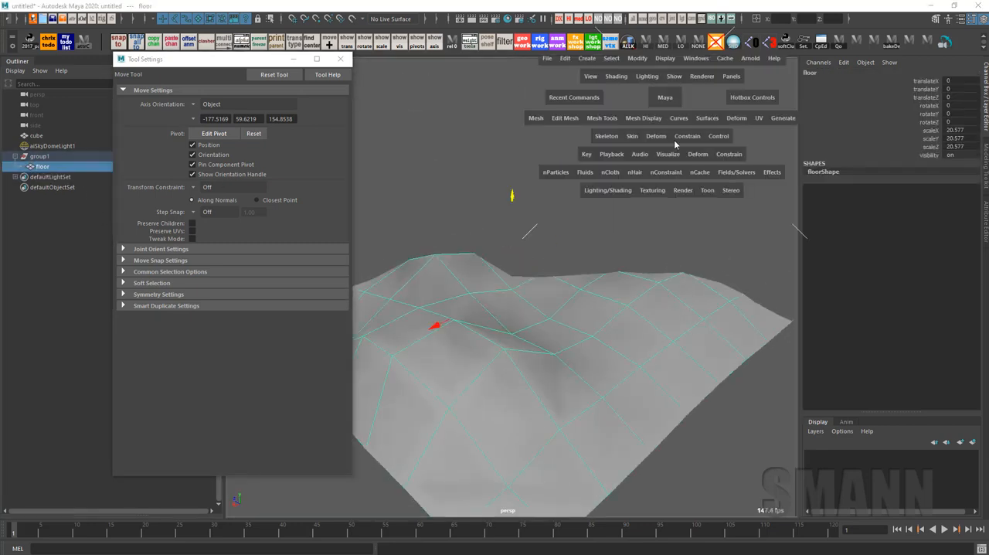
key(f)
alt+right_drag(661, 312, 740, 401)
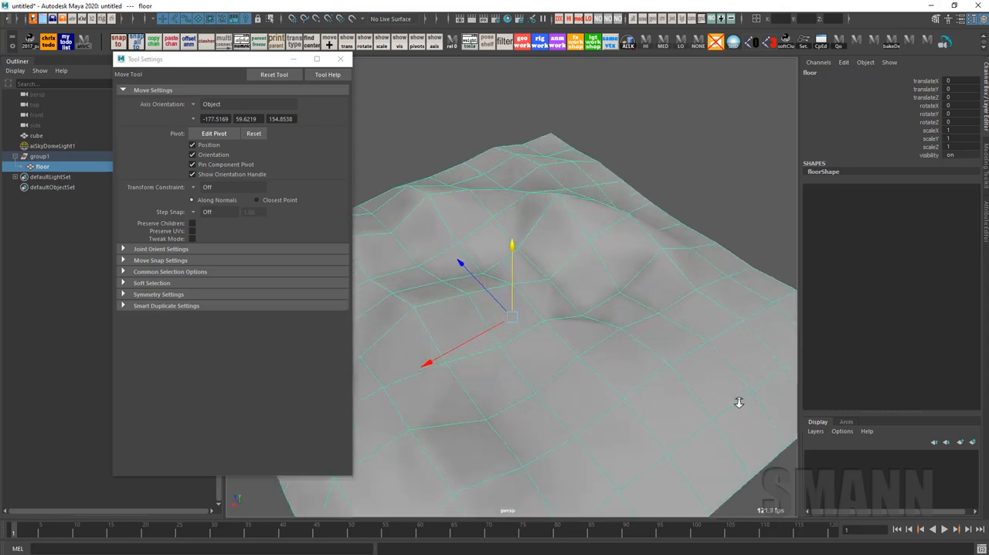
mouse_move(739, 400)
alt+mouse_down()
mouse_move(685, 360)
mouse_move(657, 294)
mouse_move(600, 313)
alt+mouse_up()
Reactivate geometry painting on the floor and resize the brush to a radius of about 25.4
key(y)
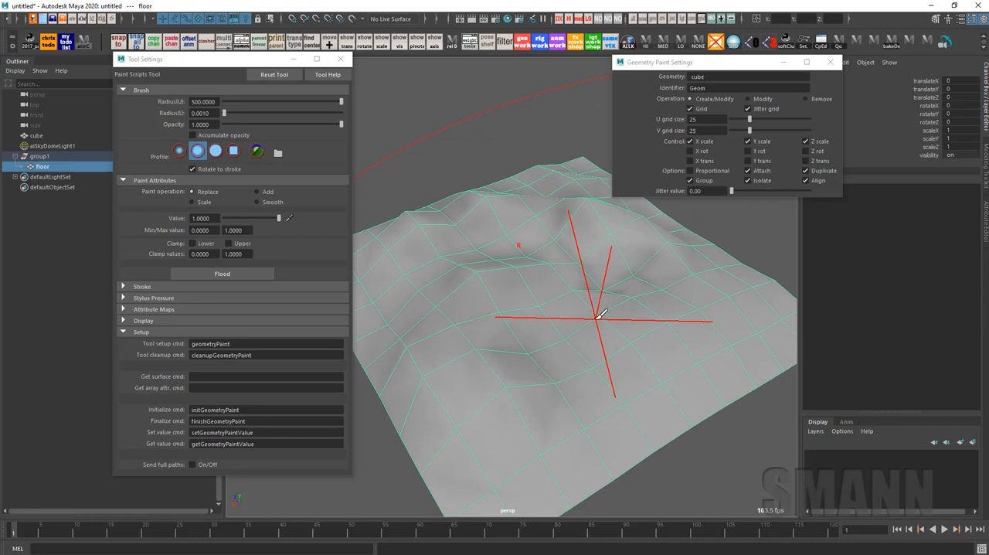
key(b)
mouse_move(616, 356)
mouse_down()
mouse_move(596, 353)
mouse_move(643, 355)
mouse_up()
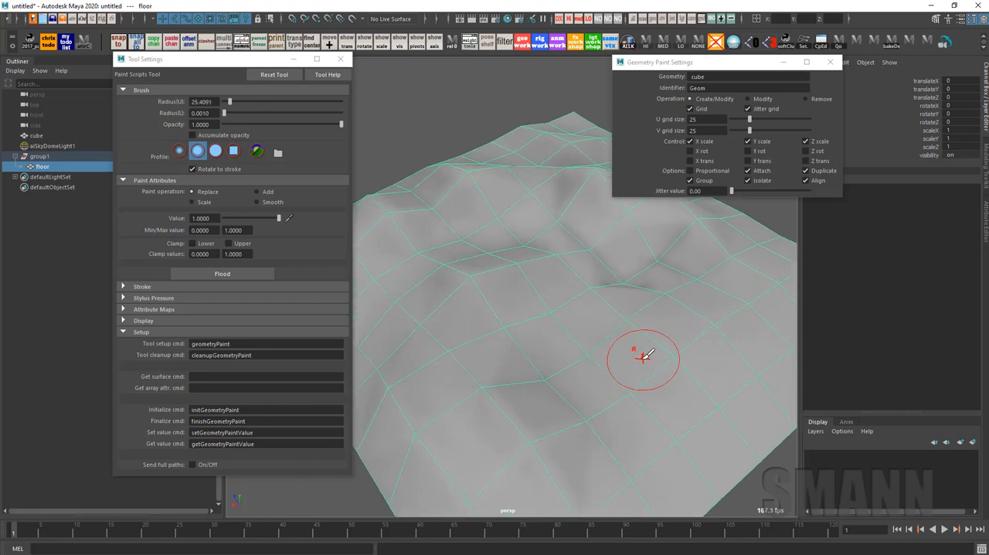
alt+drag(643, 355, 622, 336)
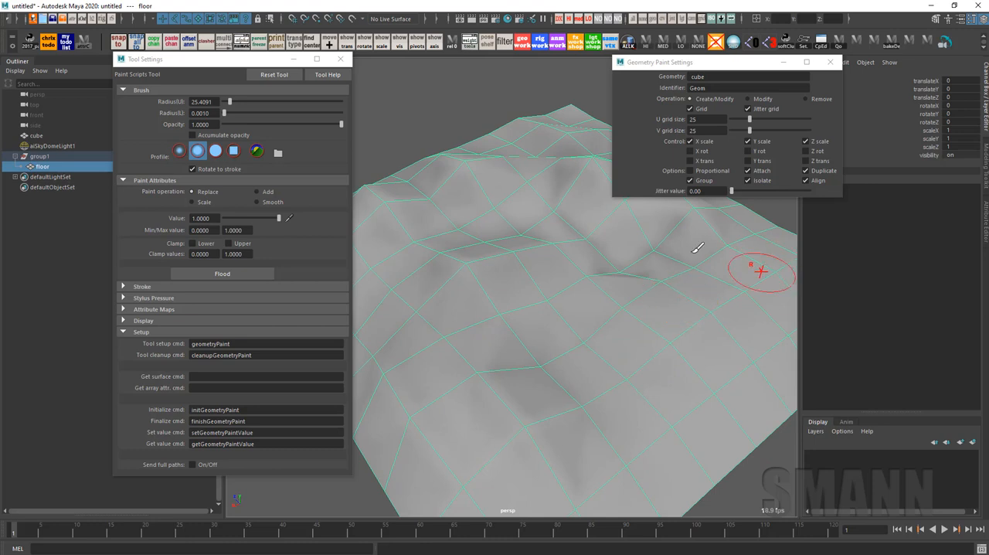
alt+drag(672, 248, 686, 248)
Set the jitter value to 0.14 and paint cube copies along the floor's edge with a brush radius of about 72
drag(731, 191, 739, 192)
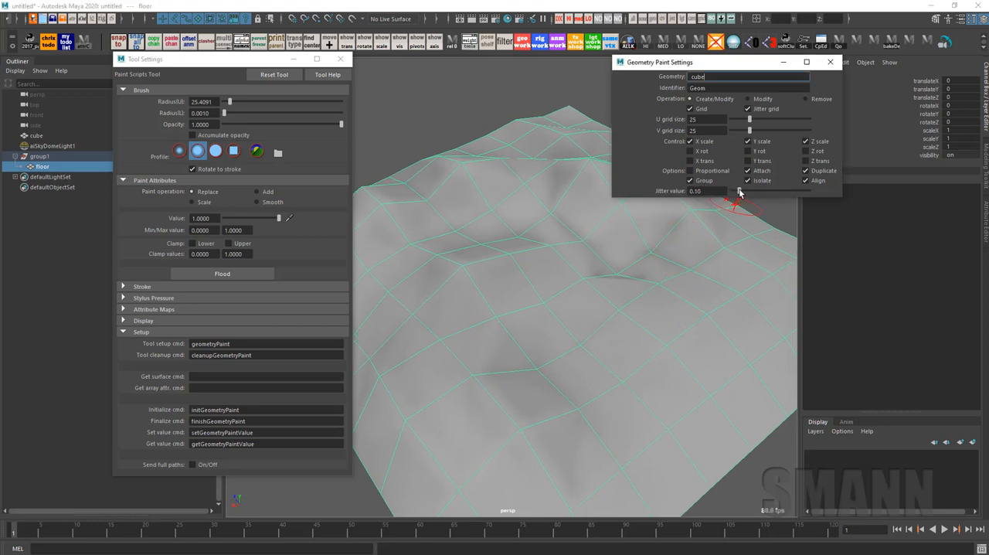
mouse_move(723, 302)
alt+mouse_down()
mouse_move(667, 297)
mouse_move(669, 310)
alt+mouse_up()
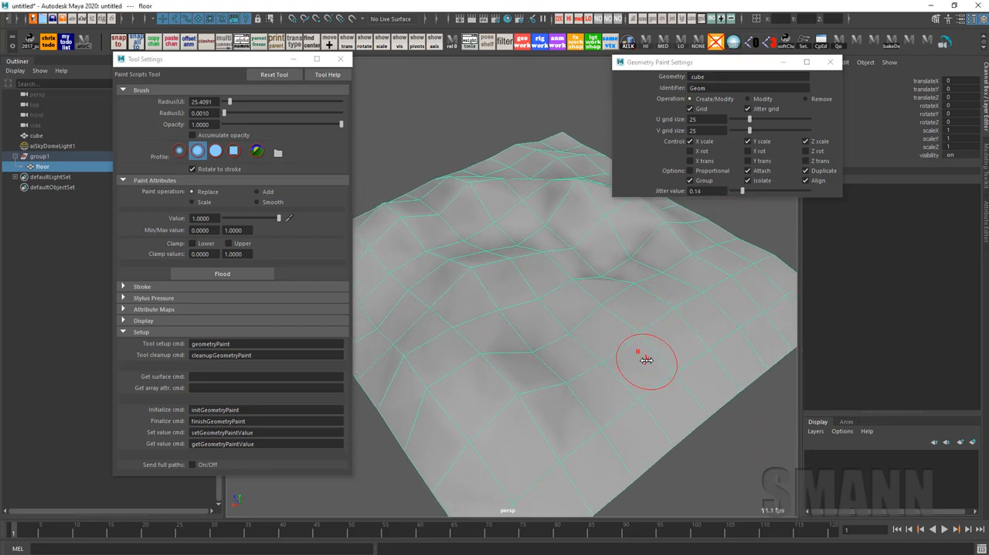
mouse_move(646, 360)
mouse_down()
mouse_move(730, 337)
mouse_move(680, 348)
mouse_move(564, 417)
mouse_move(595, 386)
mouse_move(584, 387)
mouse_up()
drag(585, 388, 502, 396)
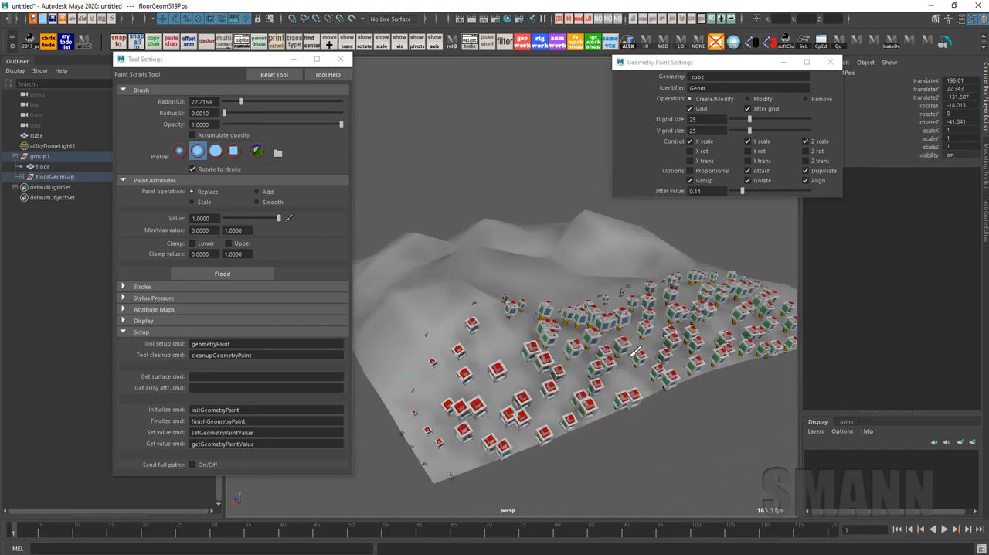
Raise the jitter value to 1.00 and repaint the cube copies along the same side of the terrain
drag(635, 353, 736, 211)
click(742, 193)
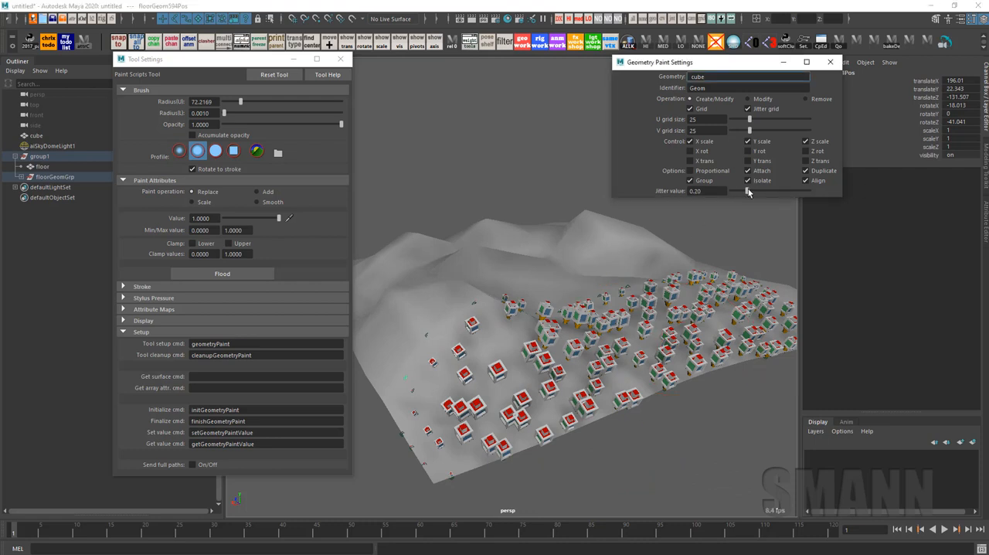
mouse_move(746, 298)
mouse_down()
mouse_move(502, 379)
mouse_move(606, 317)
mouse_move(753, 324)
mouse_move(571, 394)
mouse_move(479, 355)
mouse_move(686, 331)
mouse_move(578, 348)
mouse_up()
scroll(648, 351, down, 4)
mouse_move(568, 332)
mouse_down()
mouse_move(537, 332)
mouse_move(718, 297)
mouse_up()
alt+drag(695, 351, 666, 374)
Create a polygon plane and raise it above the terrain
key(w)
shift+right_click(743, 250)
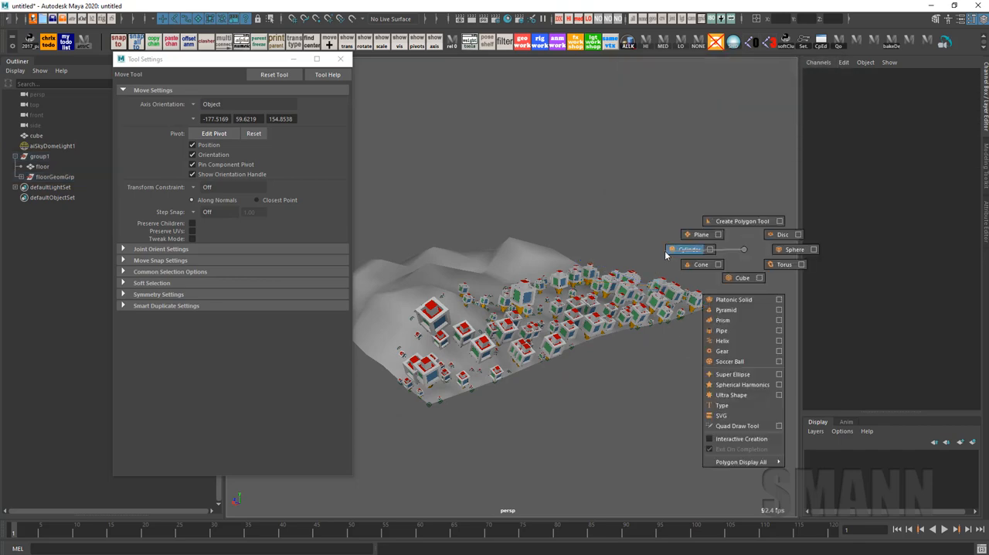
shift+right_drag(666, 255, 701, 234)
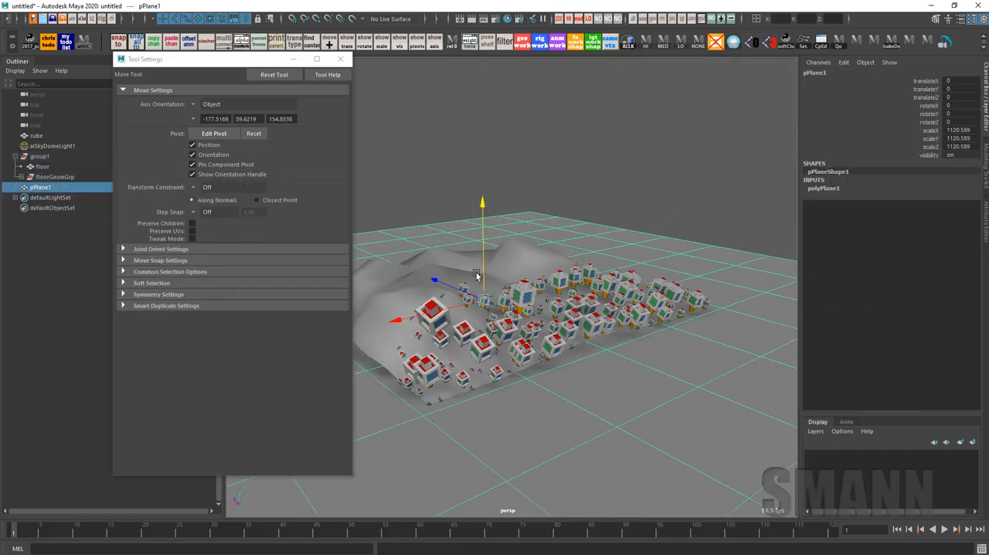
drag(494, 169, 495, 168)
key(ctrl+z)
drag(484, 232, 503, 126)
Freeze the new plane's transformations and delete its construction history
key(space)
alt+middle_drag(563, 178, 607, 182)
alt+drag(607, 182, 628, 185)
key(space)
drag(433, 147, 452, 199)
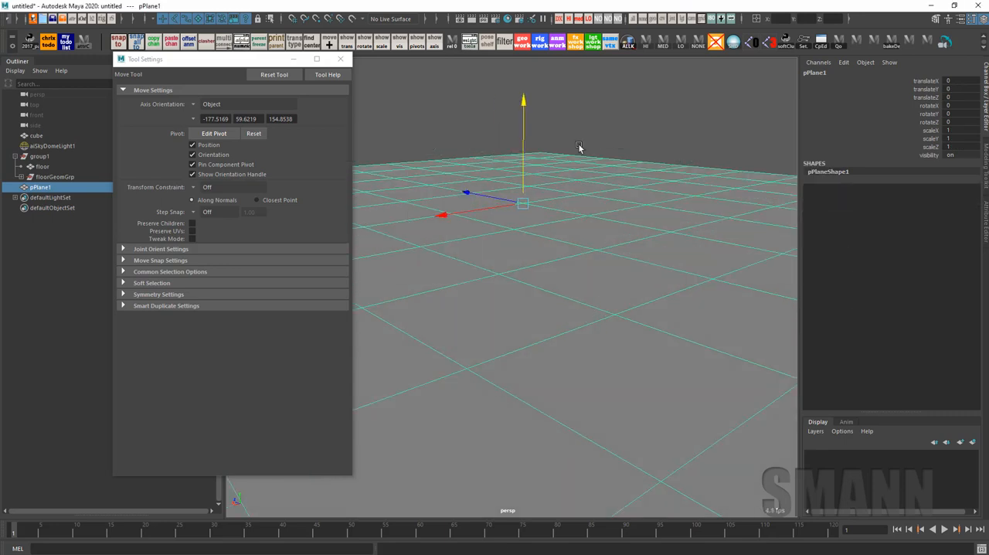
click(626, 157)
click(632, 190)
Activate geometry painting on the plane and paint cube copies across it with the jitter value at 1.00
key(y)
alt+drag(636, 198, 645, 277)
alt+right_drag(645, 277, 501, 276)
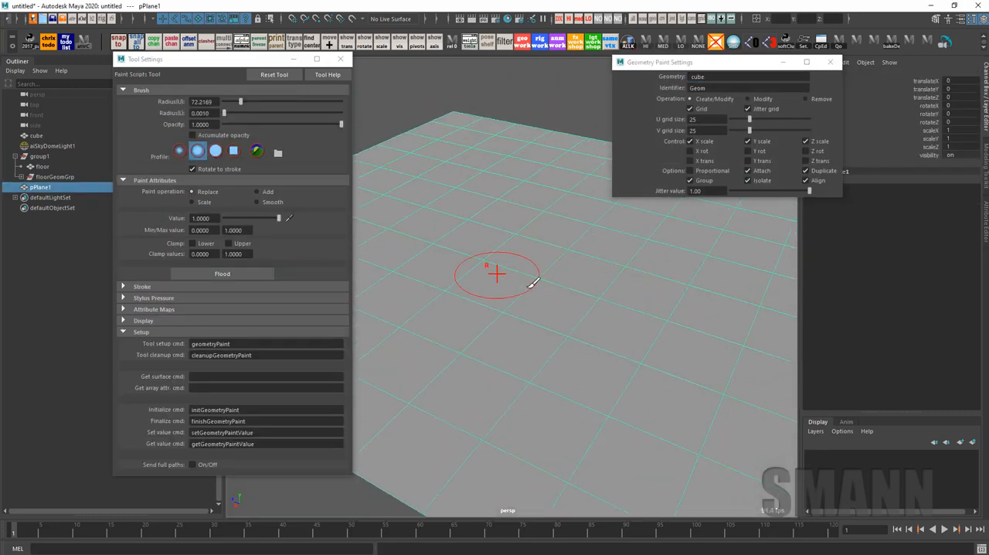
drag(507, 278, 794, 345)
alt+drag(589, 299, 636, 316)
alt+right_drag(635, 315, 757, 340)
alt+drag(757, 340, 798, 296)
alt+middle_drag(646, 297, 620, 393)
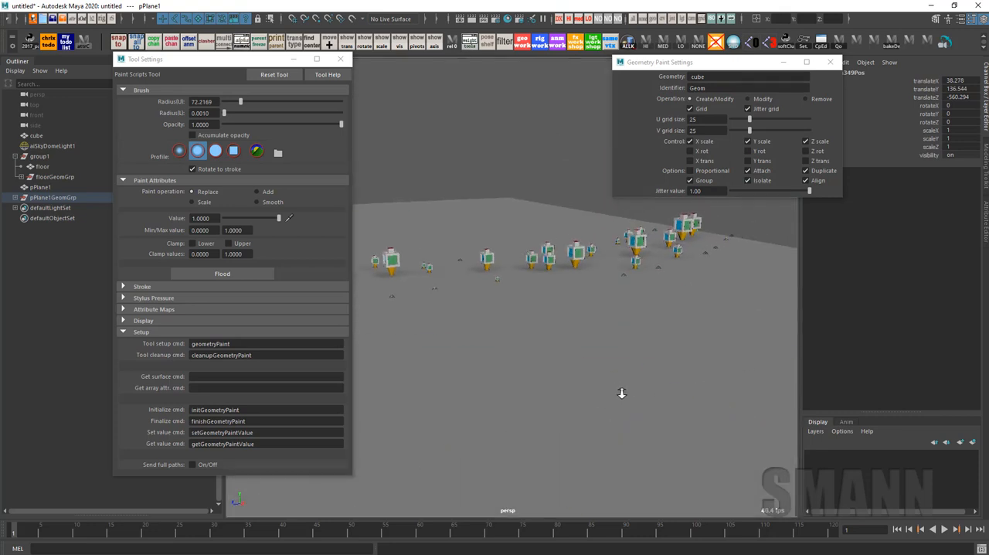
mouse_move(620, 393)
alt+mouse_down()
mouse_move(633, 363)
mouse_move(656, 360)
mouse_move(504, 277)
mouse_move(541, 303)
mouse_move(745, 333)
mouse_move(623, 359)
mouse_move(666, 349)
alt+mouse_up()
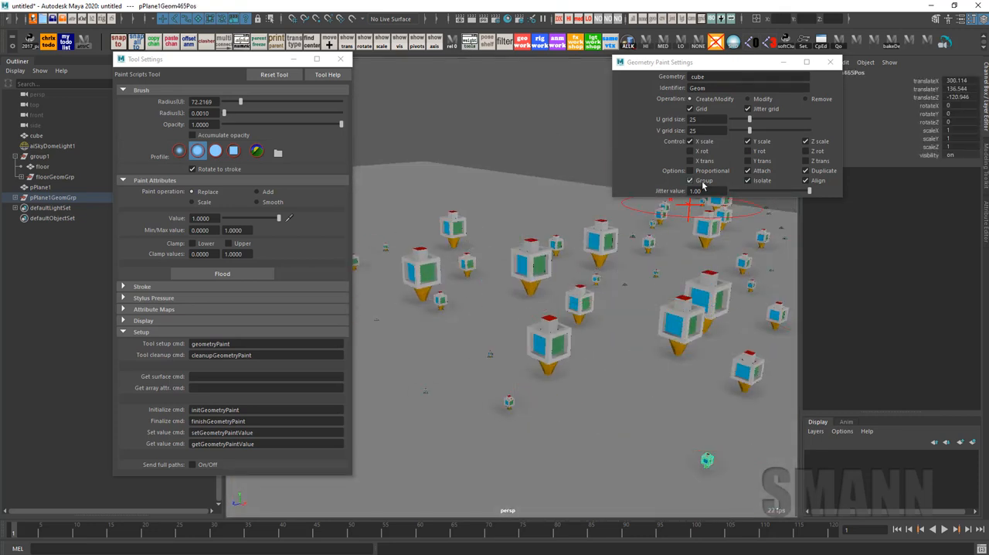
Enable the X, Y and Z rotation controls and paint over part of the plane
click(714, 153)
click(808, 154)
alt+right_drag(640, 369, 579, 360)
mouse_move(579, 360)
mouse_down()
mouse_move(556, 388)
mouse_move(730, 330)
mouse_up()
alt+drag(730, 331, 629, 343)
alt+right_drag(629, 344, 775, 198)
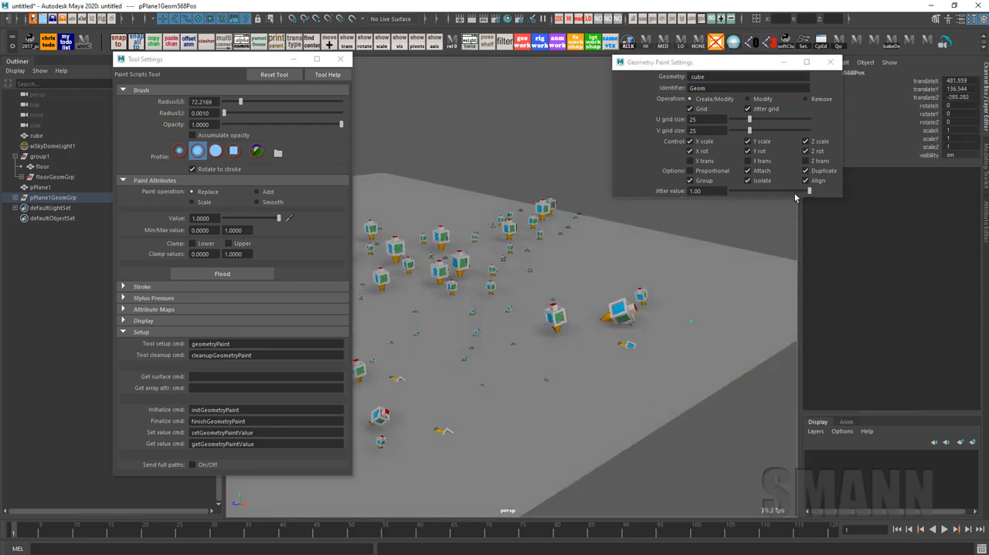
Lower the jitter value to 0.08 and paint over the plane's cube copies with the rotation controls enabled
drag(809, 191, 736, 191)
mouse_move(612, 281)
mouse_down()
mouse_move(668, 346)
mouse_move(550, 409)
mouse_move(549, 372)
mouse_move(475, 332)
mouse_move(525, 224)
mouse_move(379, 367)
mouse_move(503, 326)
mouse_move(461, 269)
mouse_move(505, 298)
mouse_up()
alt+right_drag(594, 285, 528, 287)
alt+middle_drag(528, 286, 586, 291)
mouse_move(432, 316)
mouse_down()
mouse_move(431, 240)
mouse_move(525, 286)
mouse_up()
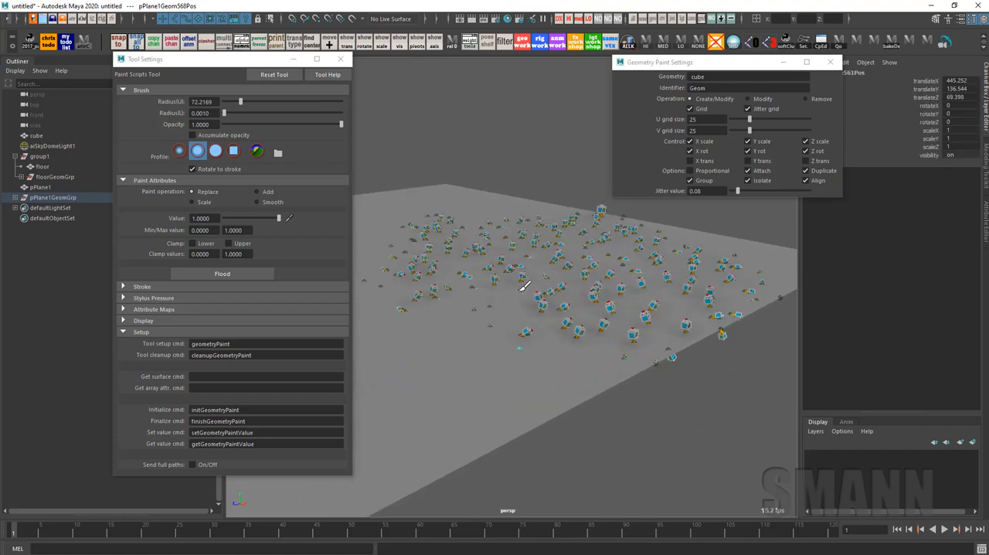
alt+middle_drag(524, 286, 558, 279)
Delete pPlane1 together with its pPlane1GeomGrp group of painted cubes
key(w)
click(427, 174)
click(69, 199)
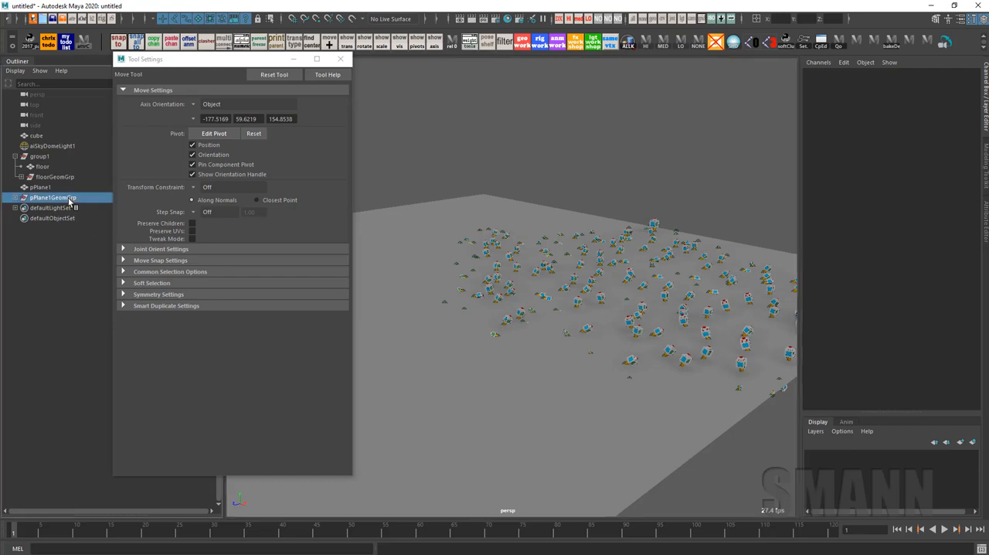
ctrl+click(71, 188)
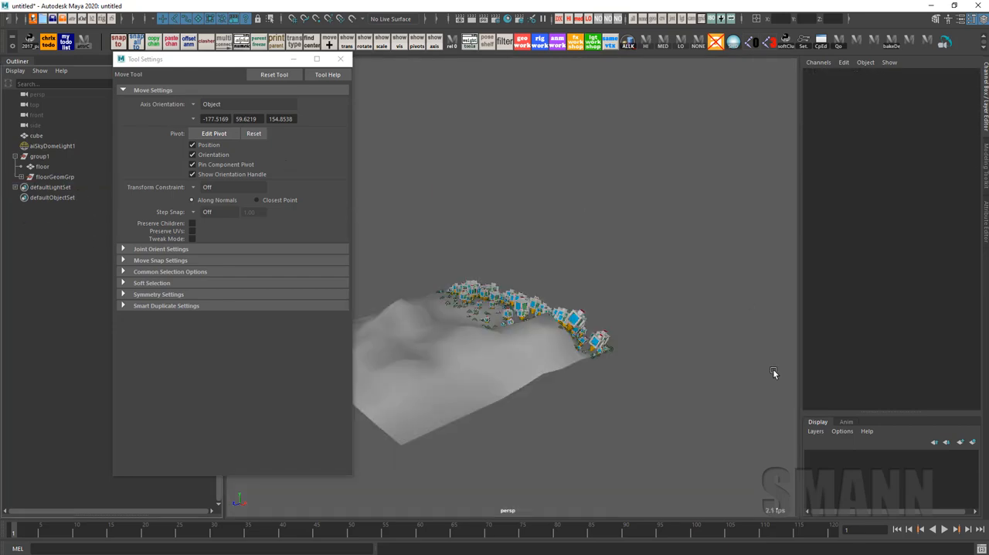
alt+drag(772, 375, 487, 406)
alt+right_drag(487, 406, 701, 442)
alt+drag(701, 442, 417, 199)
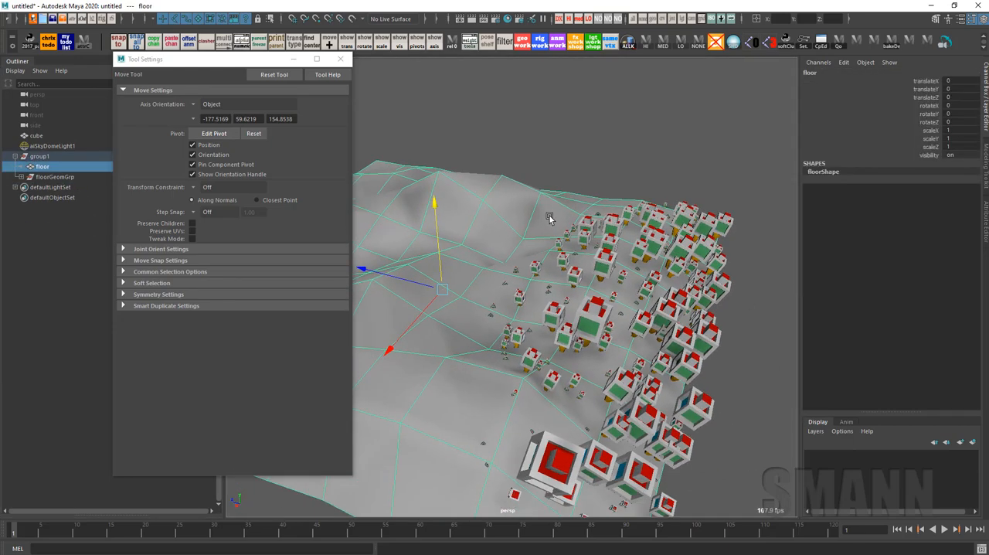
Reactivate geometry painting on the floor, disable all rotation controls, and paint a curved band of cubes with a brush radius of about 42
click(522, 40)
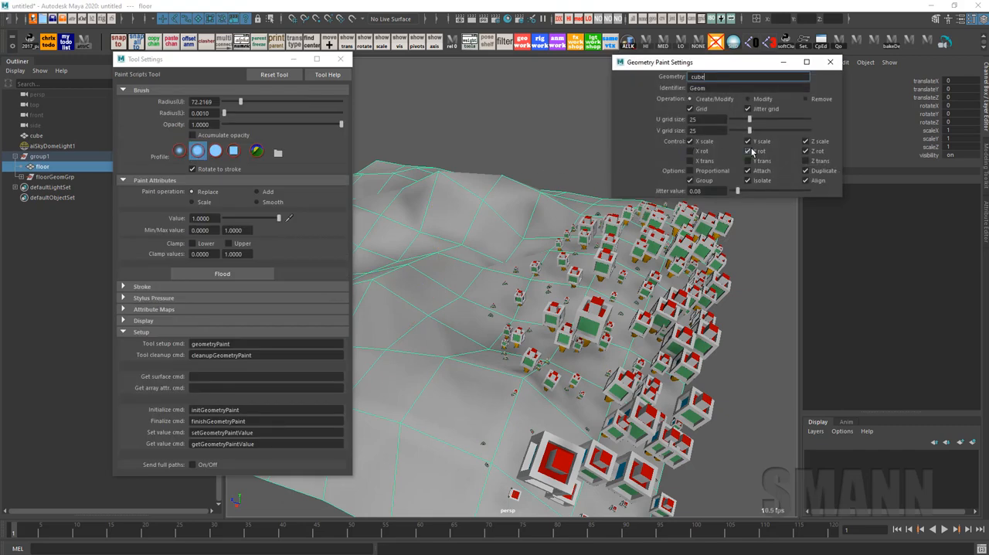
alt+right_drag(667, 336, 557, 340)
mouse_move(558, 339)
alt+mouse_down()
mouse_move(679, 337)
mouse_move(625, 339)
alt+mouse_up()
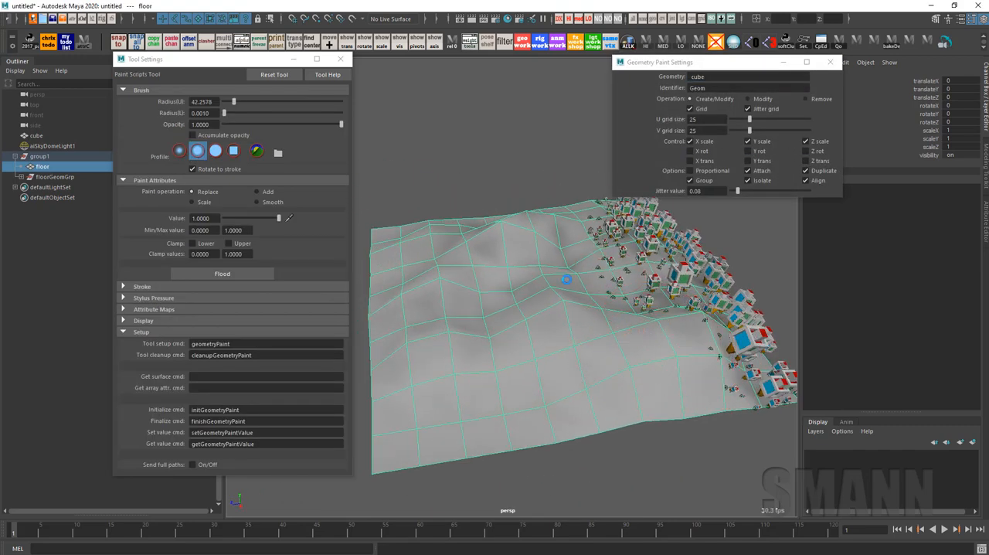
mouse_move(566, 280)
mouse_down()
mouse_move(461, 304)
mouse_move(491, 410)
mouse_move(609, 395)
mouse_move(684, 402)
mouse_move(666, 408)
mouse_up()
alt+drag(598, 220, 610, 218)
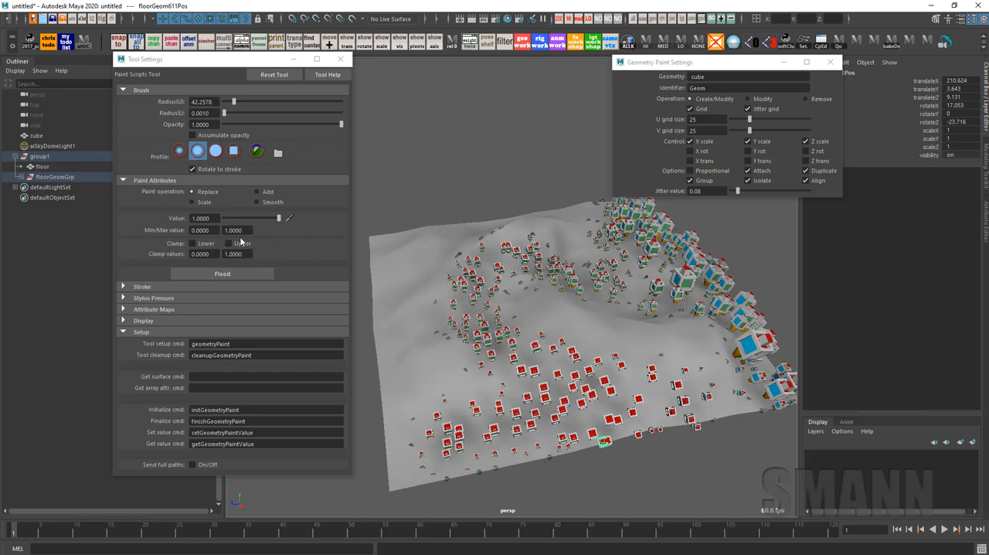
Set the maximum paint value to 5 and the value to 3.8835, and repaint the floor with enlarged cubes
drag(211, 218, 143, 218)
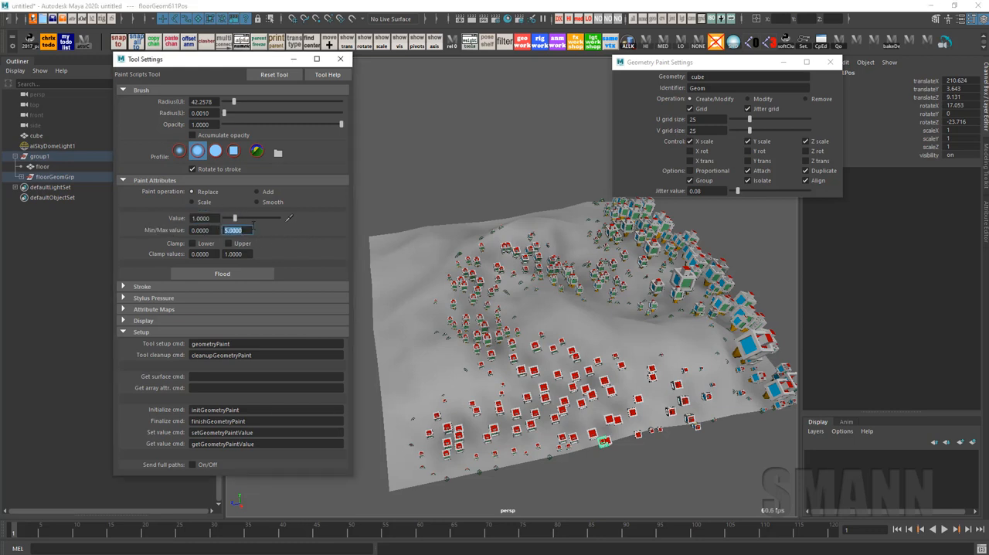
mouse_move(466, 298)
mouse_down()
mouse_move(695, 433)
mouse_move(417, 432)
mouse_move(642, 304)
mouse_move(570, 330)
mouse_up()
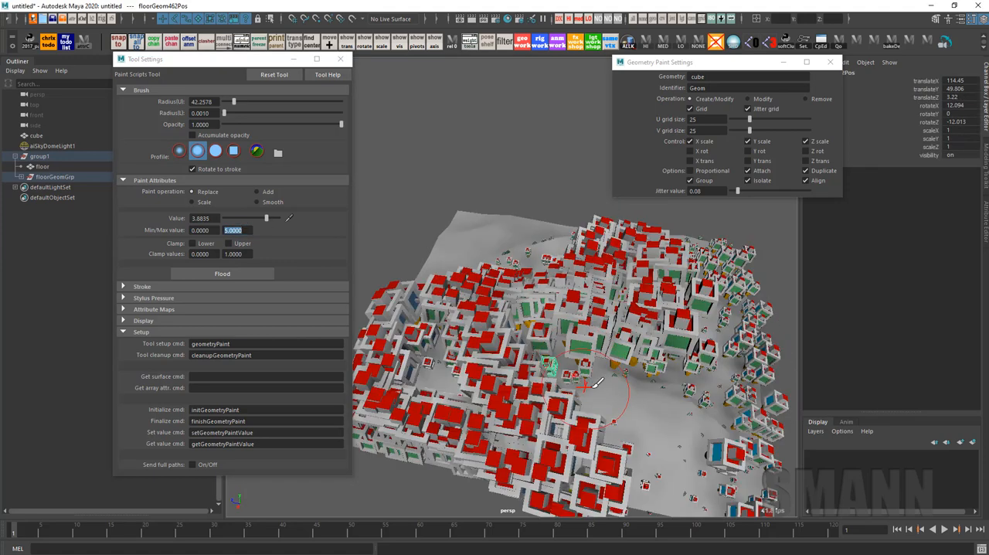
mouse_move(653, 371)
mouse_down()
mouse_move(510, 363)
mouse_move(549, 312)
mouse_up()
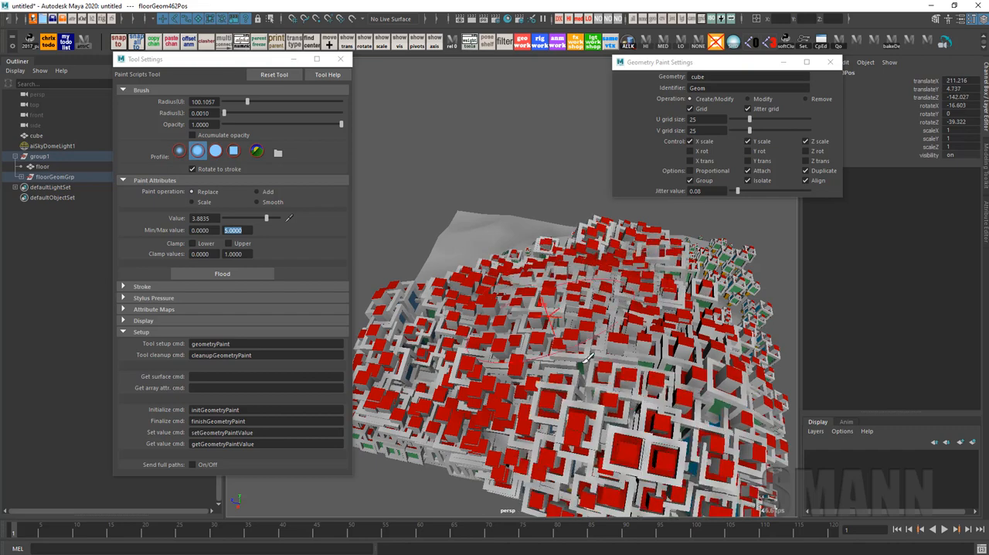
mouse_move(559, 380)
alt+mouse_down()
mouse_move(538, 289)
mouse_move(471, 332)
mouse_move(455, 248)
alt+mouse_up()
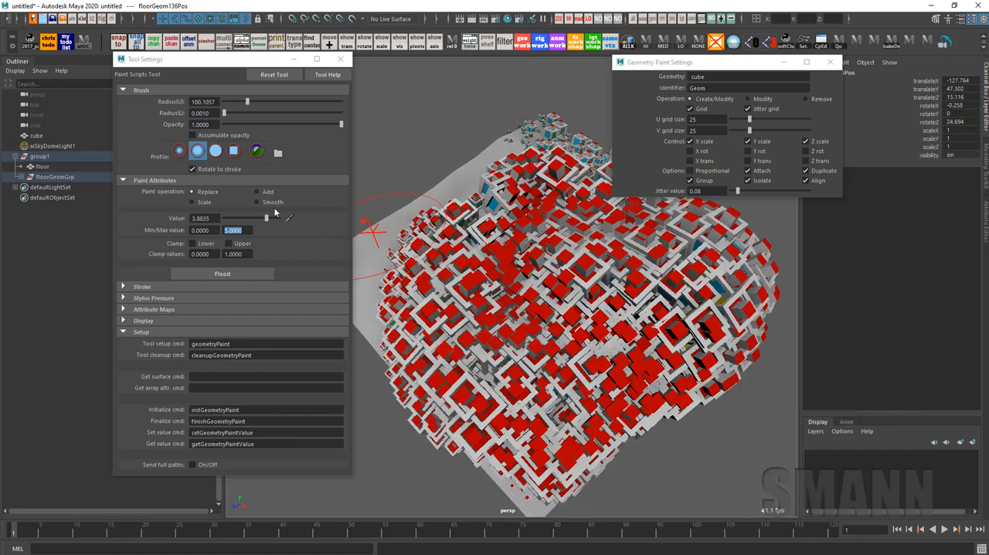
Switch the paint operation to Smooth and smooth the cube sizes across the terrain
click(256, 202)
alt+drag(446, 289, 488, 290)
mouse_move(488, 290)
mouse_down()
mouse_move(444, 261)
mouse_move(464, 374)
mouse_move(606, 400)
mouse_up()
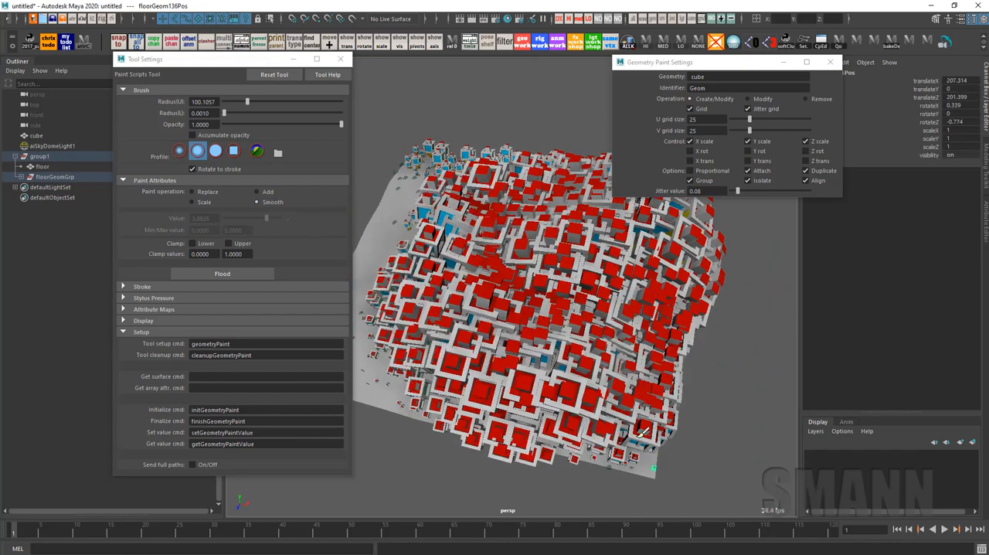
Flood the floor with the Smooth operation, set the jitter value to 0.00, and flood the cubes again
alt+drag(588, 432, 592, 390)
mouse_move(462, 362)
mouse_down()
mouse_move(533, 352)
mouse_move(471, 360)
mouse_move(591, 287)
mouse_up()
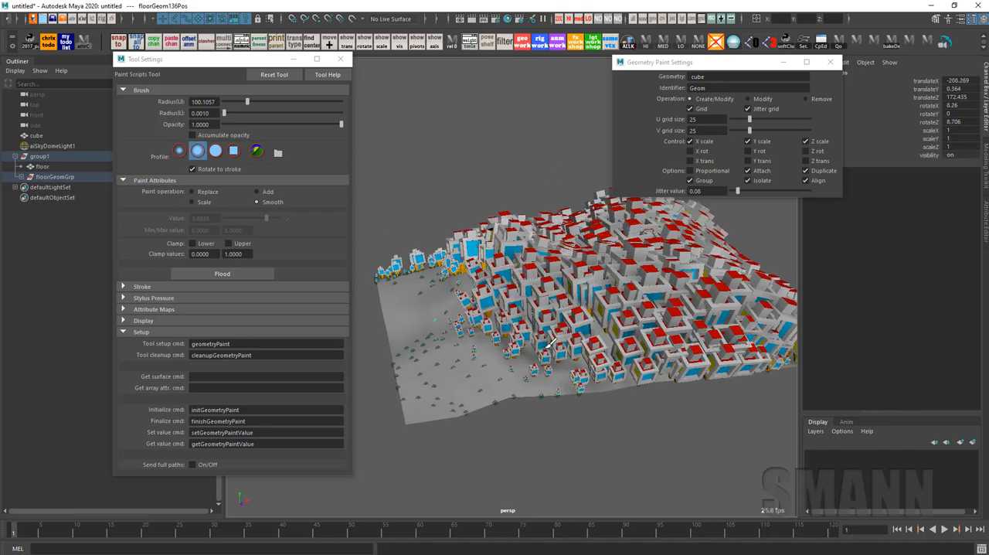
click(224, 274)
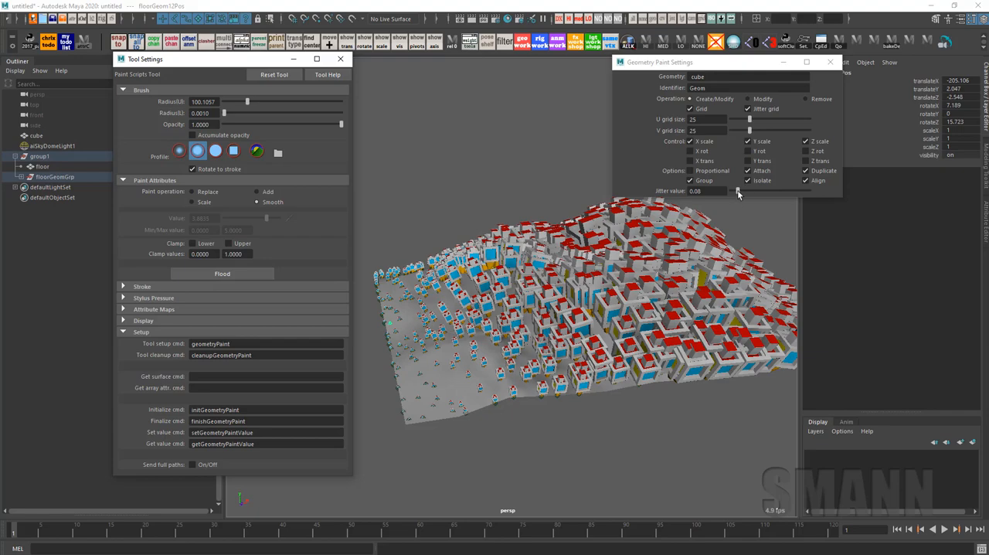
click(256, 274)
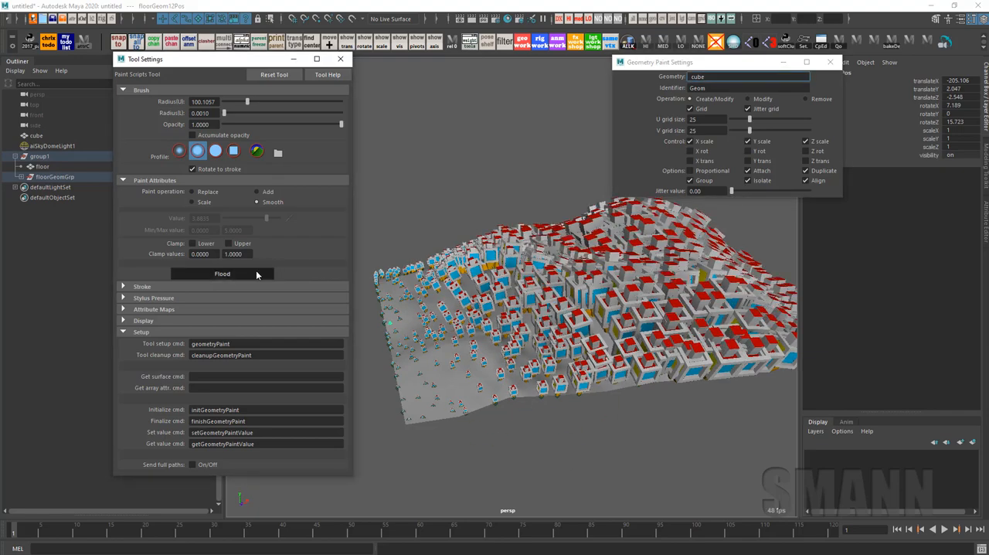
mouse_move(596, 384)
alt+mouse_down()
mouse_move(735, 388)
mouse_move(771, 196)
alt+mouse_up()
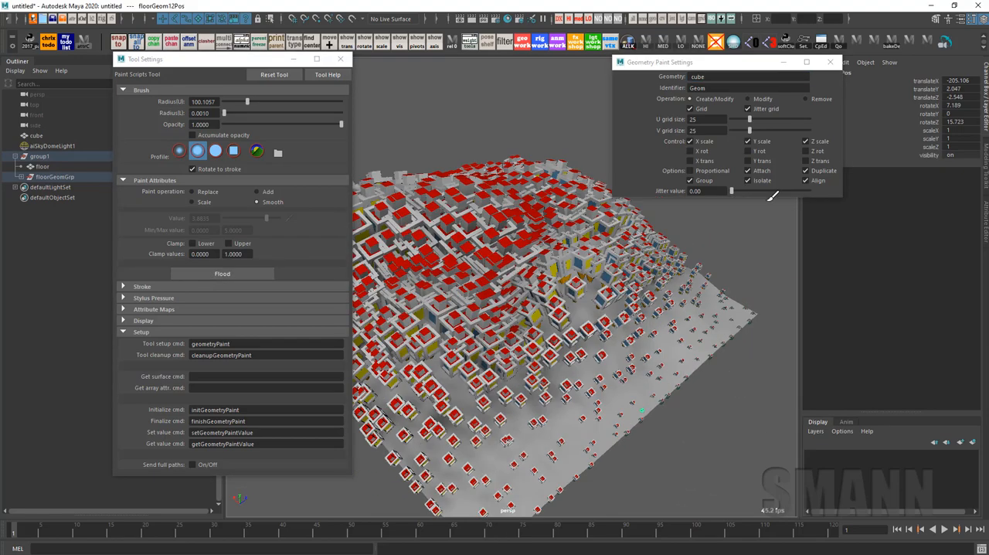
Set the geometry paint operation to Remove and delete the floorGeomGrp group of painted cubes
click(821, 99)
click(62, 176)
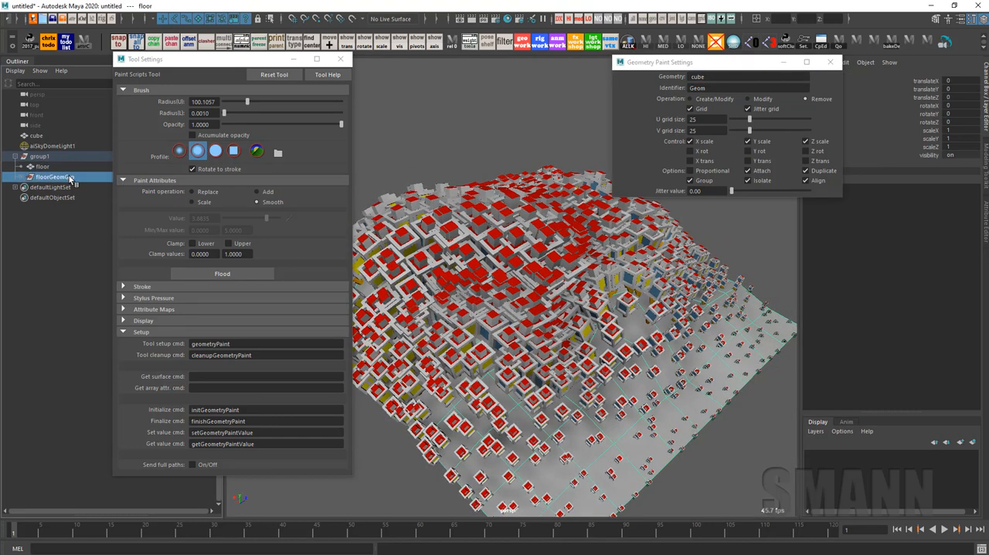
key(Delete)
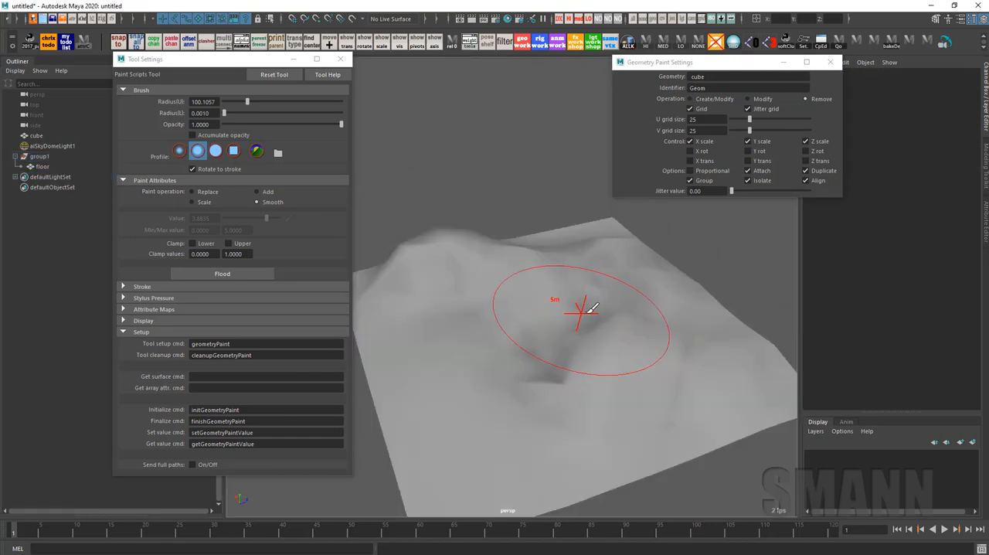
Reactivate geometry painting on the floor with a brush radius of about 62.6, set to Create/Modify with the Replace paint operation
key(w)
click(617, 313)
mouse_move(584, 312)
alt+mouse_down()
mouse_move(617, 314)
mouse_move(587, 330)
alt+mouse_up()
key(y)
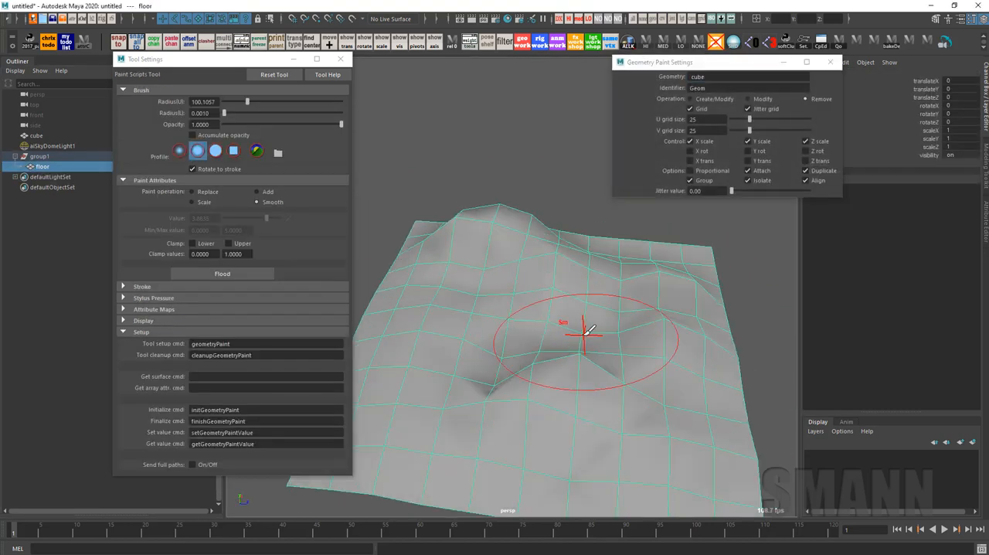
alt+drag(610, 374, 641, 377)
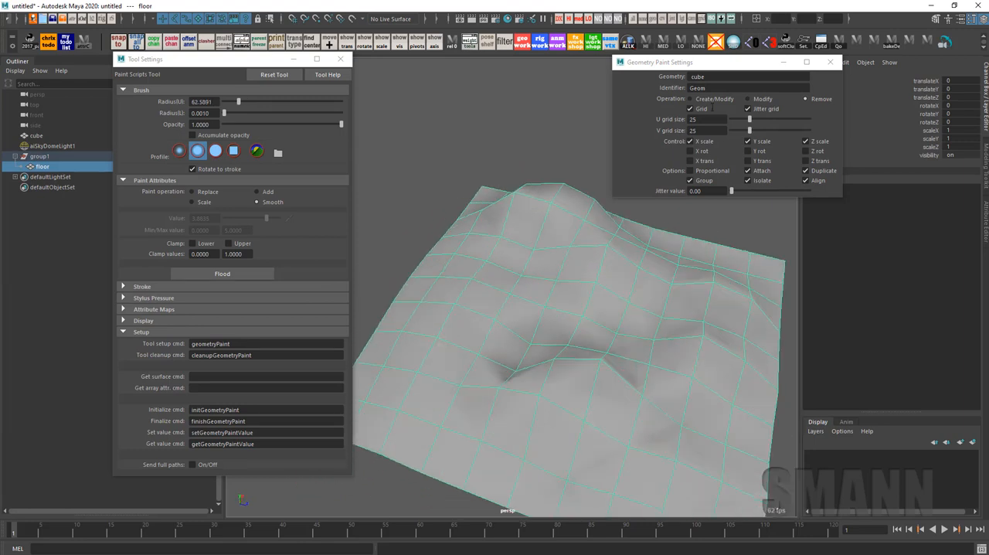
mouse_move(641, 287)
alt+mouse_down()
mouse_move(611, 267)
mouse_move(601, 299)
alt+mouse_up()
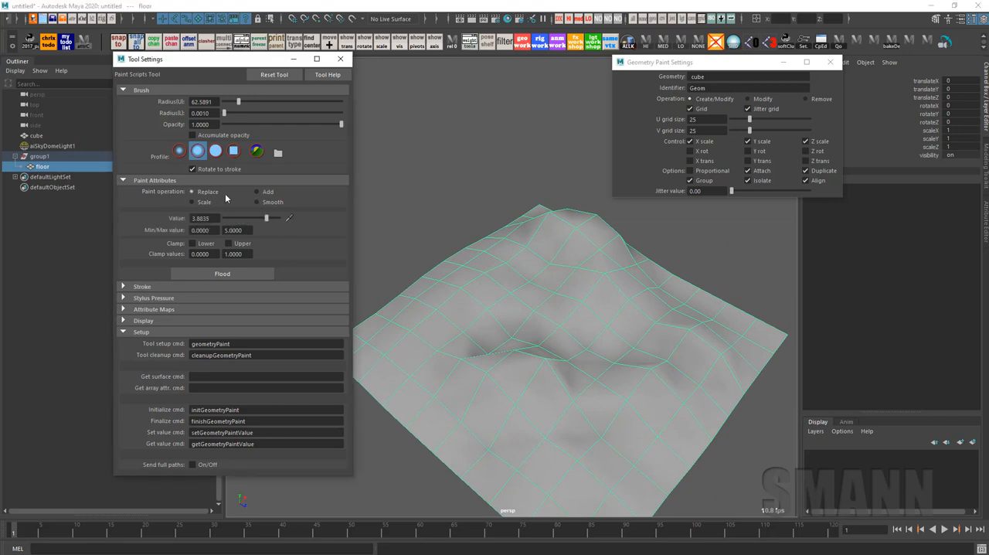
Try painting a band of enlarged cubes across the floor at value 3.8835, and undo the stroke
mouse_move(454, 340)
mouse_down()
mouse_move(464, 386)
mouse_move(649, 317)
mouse_move(696, 286)
mouse_move(761, 332)
mouse_up()
alt+drag(452, 239, 444, 233)
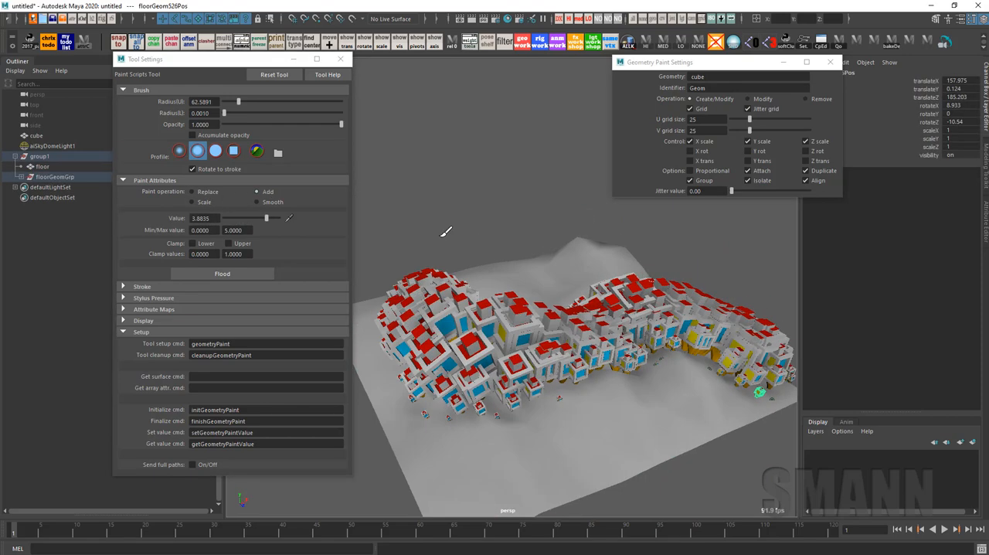
key(ctrl+z)
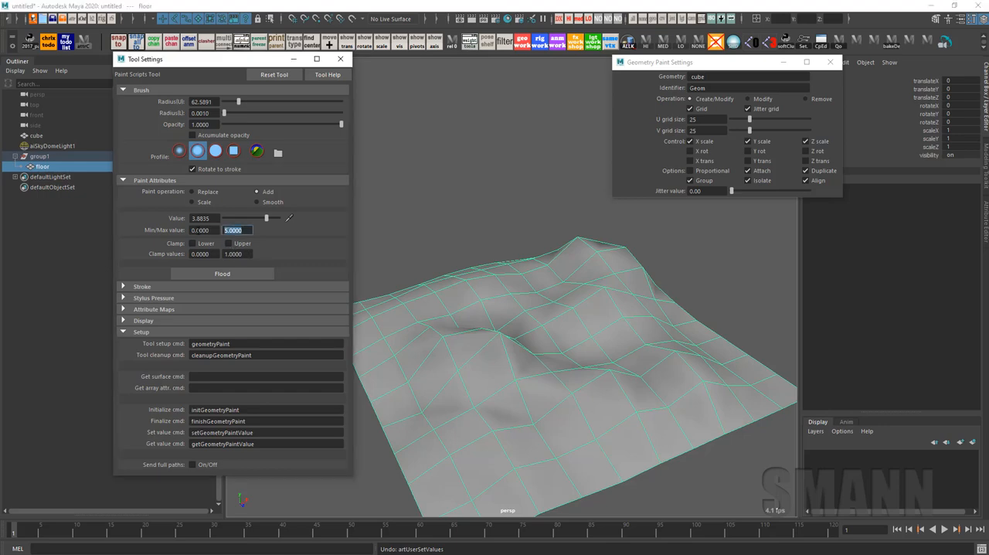
Set the maximum paint value and the value to 1, and build up cubes across the floor using the Add operation
alt+middle_drag(520, 378, 539, 348)
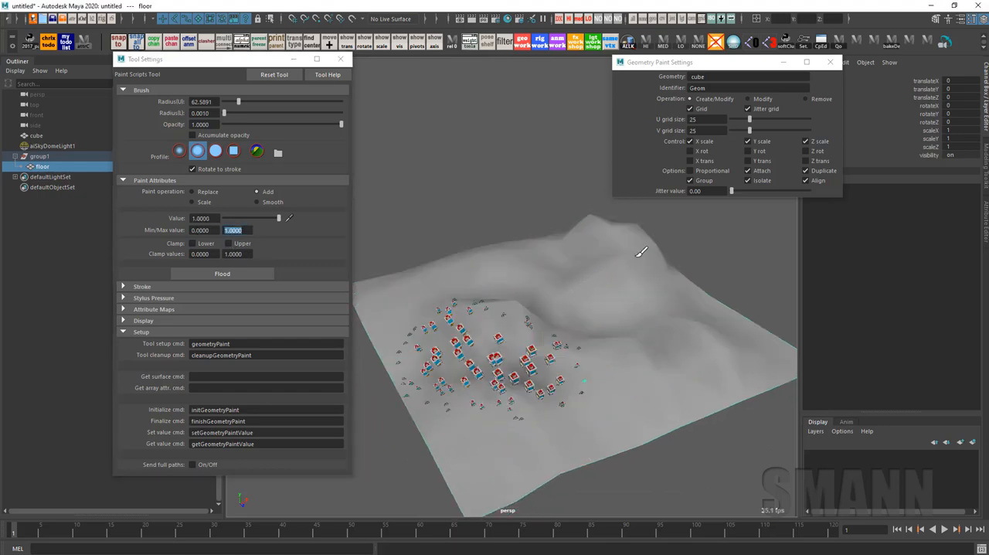
mouse_move(640, 254)
mouse_down()
mouse_move(728, 335)
mouse_move(728, 419)
mouse_move(678, 386)
mouse_move(687, 426)
mouse_move(478, 332)
mouse_up()
alt+middle_drag(525, 347, 602, 325)
mouse_move(602, 325)
mouse_down()
mouse_move(778, 242)
mouse_move(737, 339)
mouse_move(541, 465)
mouse_move(677, 389)
mouse_move(652, 448)
mouse_move(738, 454)
mouse_up()
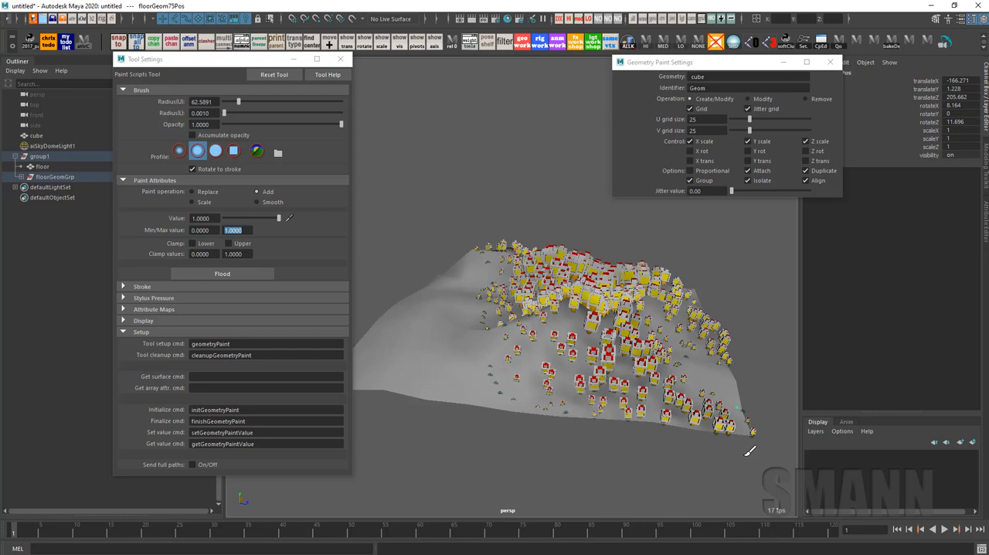
alt+drag(577, 341, 589, 332)
mouse_move(589, 332)
mouse_down()
mouse_move(614, 327)
mouse_move(529, 408)
mouse_up()
mouse_move(529, 408)
alt+mouse_down()
mouse_move(653, 413)
mouse_move(588, 382)
alt+mouse_up()
mouse_move(451, 342)
mouse_down()
mouse_move(632, 415)
mouse_move(551, 415)
mouse_up()
alt+right_drag(552, 416, 549, 415)
Leave the paint tool, close Tool Settings, switch the viewport renderer to Arnold, and run the render to view the cubes up close
key(w)
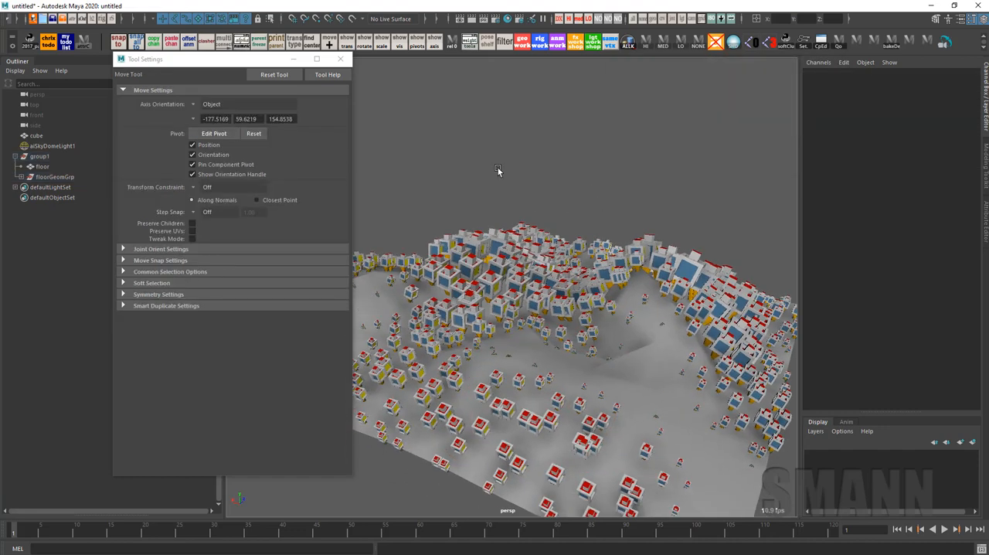
key(space)
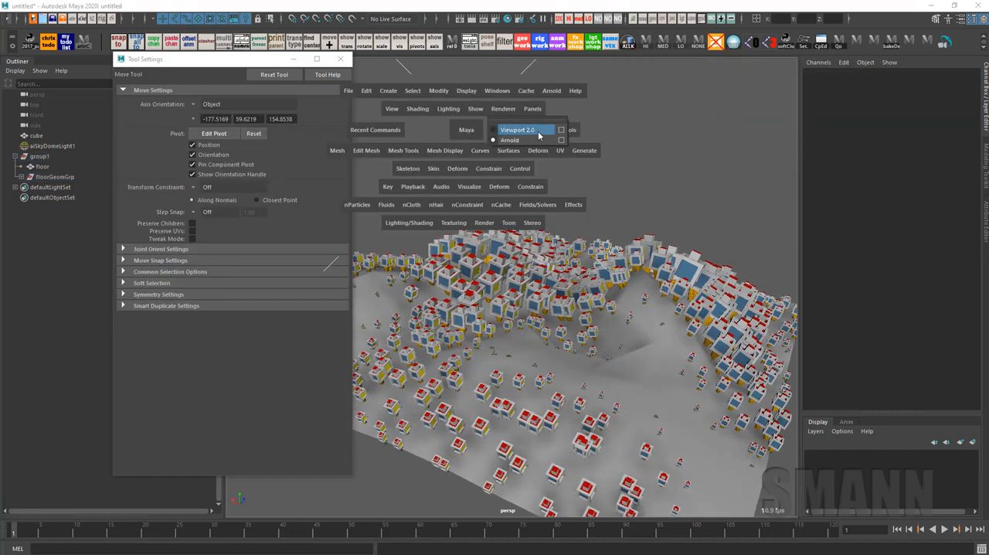
alt+drag(536, 141, 570, 132)
click(340, 58)
alt+drag(572, 186, 543, 118)
key(space)
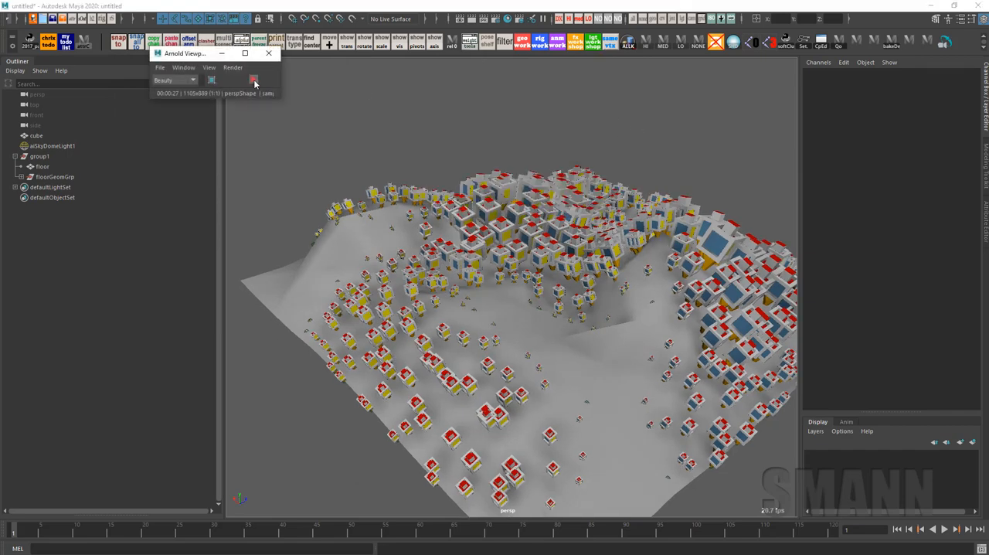
click(254, 82)
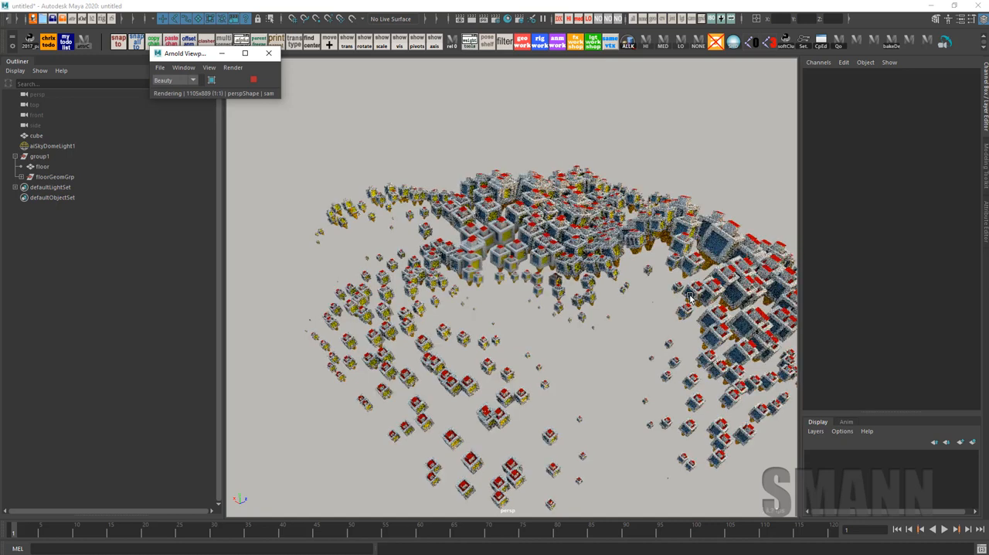
alt+drag(621, 317, 575, 328)
alt+right_drag(576, 328, 675, 347)
alt+drag(675, 347, 593, 310)
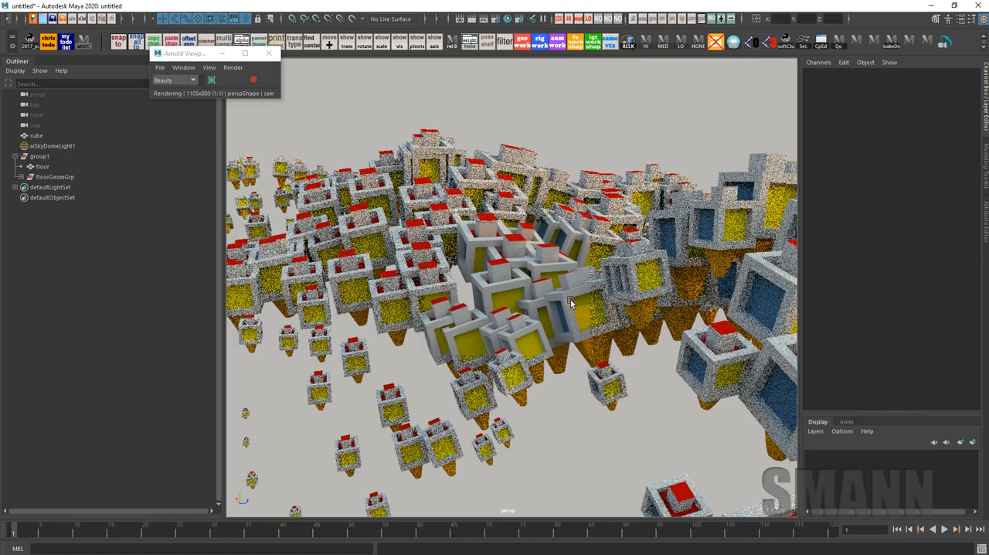
Rotate two individual painted cubes, one at the cluster's front edge and another beside it, while the Arnold viewport renders
click(570, 302)
key(e)
drag(596, 313, 614, 404)
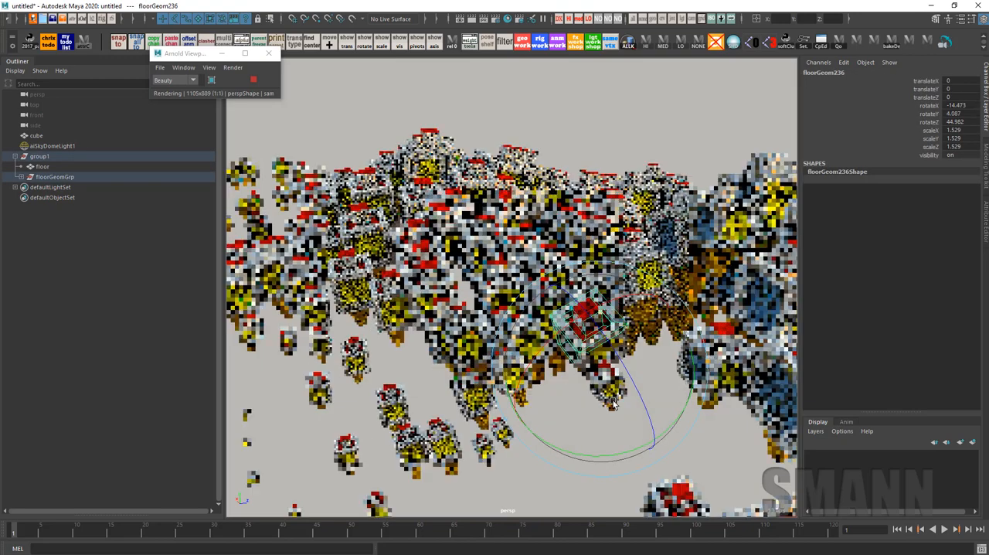
click(624, 113)
click(417, 305)
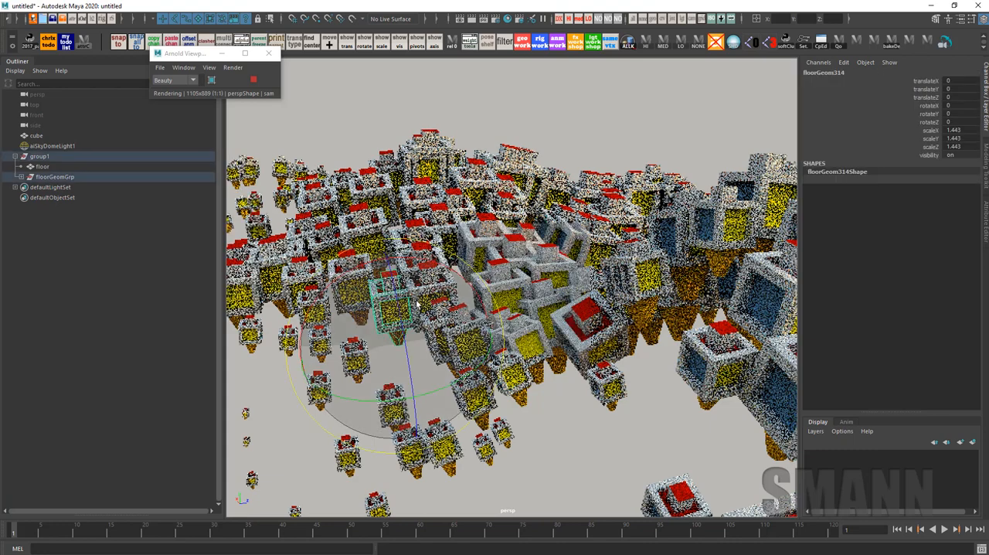
drag(417, 305, 406, 351)
Select the floor, reactivate geometry painting with a brush radius of about 30, and add more cube strokes during the live Arnold render
click(592, 436)
click(593, 437)
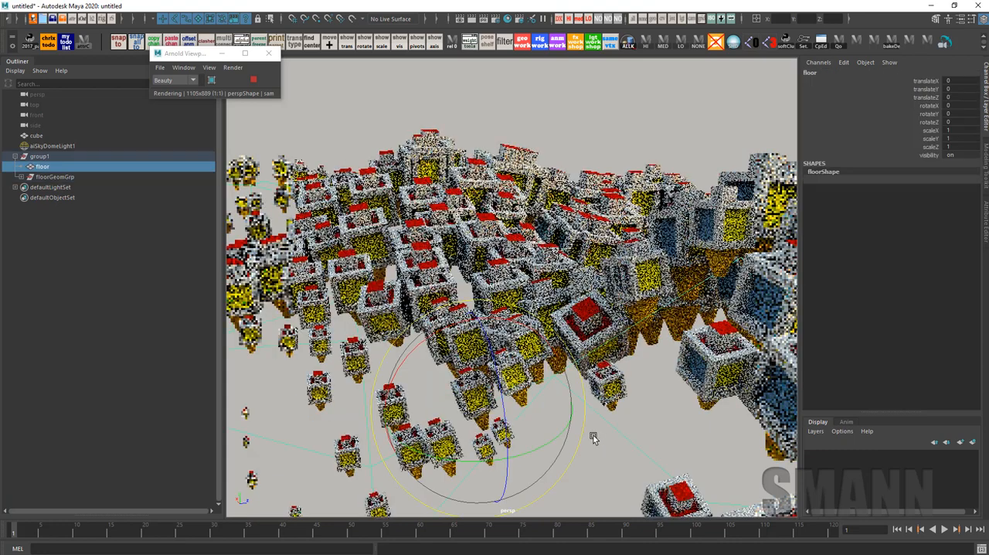
key(y)
mouse_move(544, 356)
mouse_down()
mouse_move(518, 340)
mouse_move(593, 386)
mouse_move(598, 408)
mouse_move(558, 363)
mouse_move(564, 416)
mouse_up()
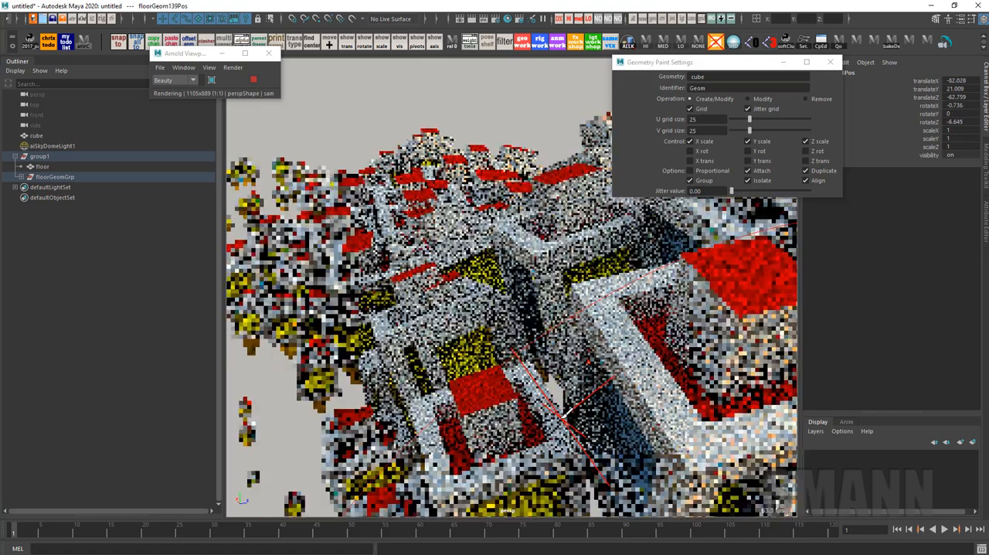
mouse_move(646, 392)
alt+right_down()
mouse_move(522, 374)
mouse_move(461, 340)
alt+right_up()
key(ctrl+t)
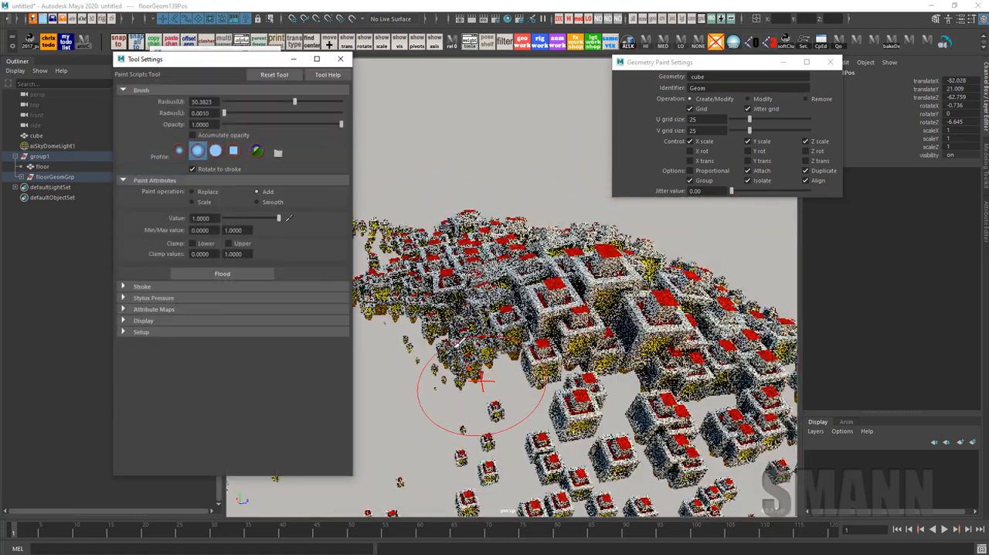
mouse_move(485, 284)
mouse_down()
mouse_move(558, 294)
mouse_move(617, 344)
mouse_move(605, 303)
mouse_up()
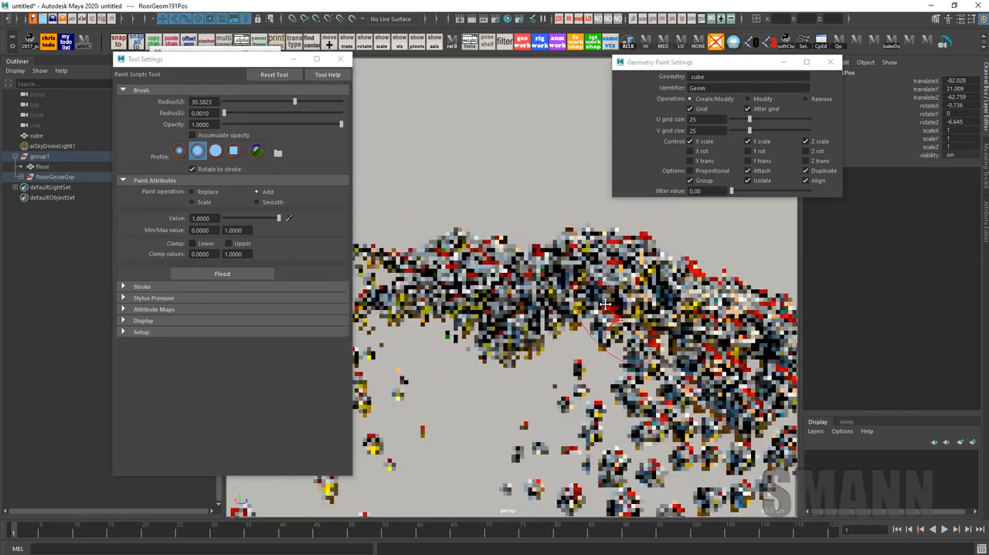
alt+middle_drag(605, 303, 629, 272)
mouse_move(397, 367)
mouse_down()
mouse_move(479, 358)
mouse_move(580, 470)
mouse_move(737, 401)
mouse_up()
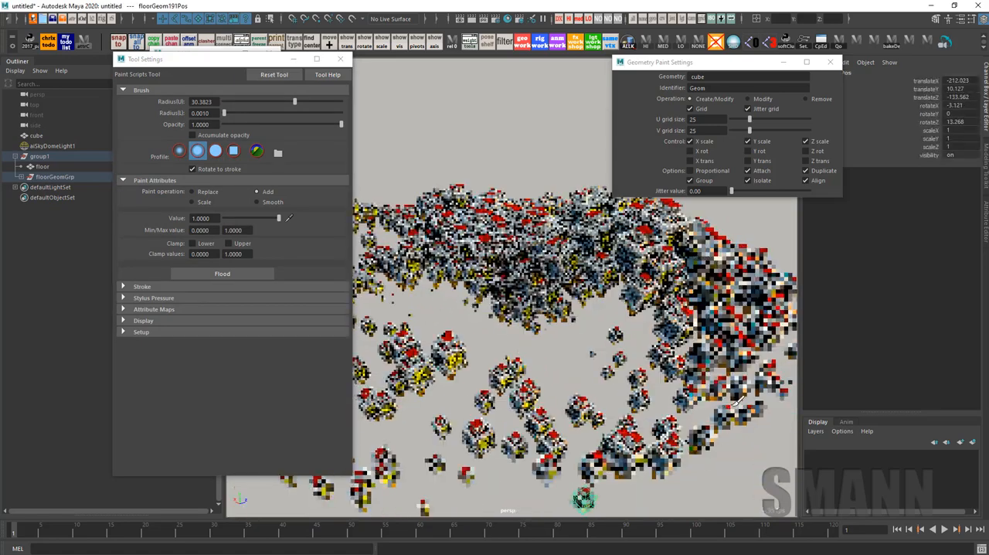
Move Tool Settings aside, leave the paint tool, clear the selection, and show the Attribute Editor
drag(261, 64, 168, 120)
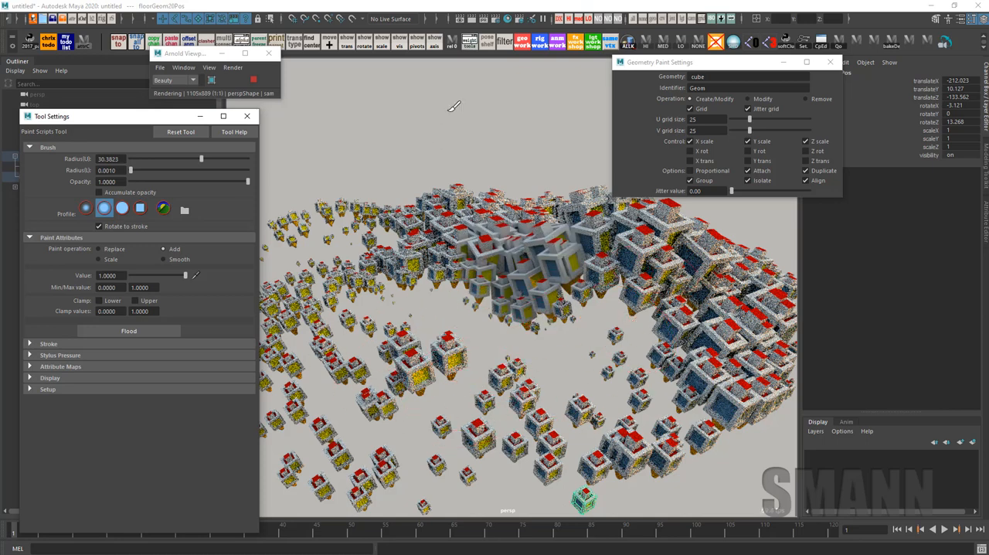
key(q)
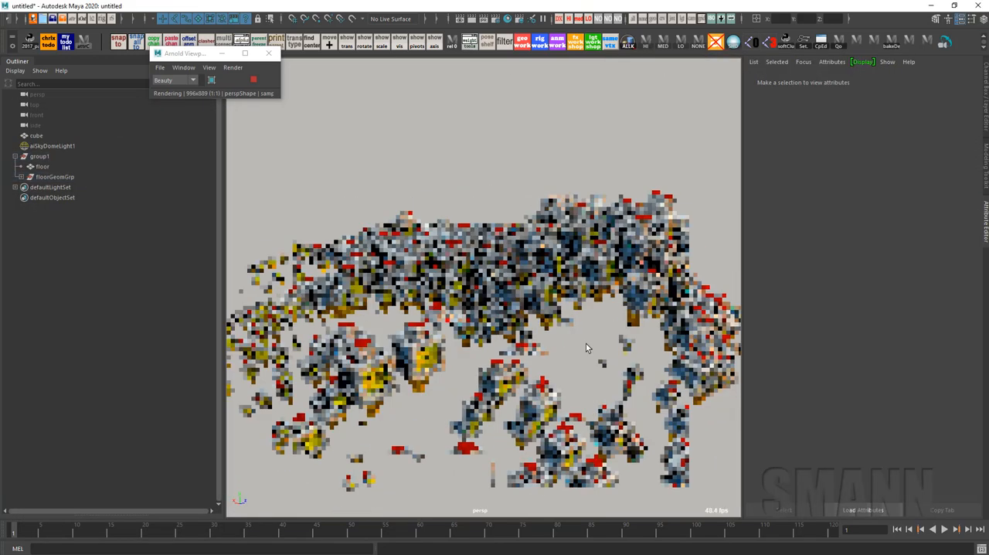
alt+drag(586, 344, 570, 363)
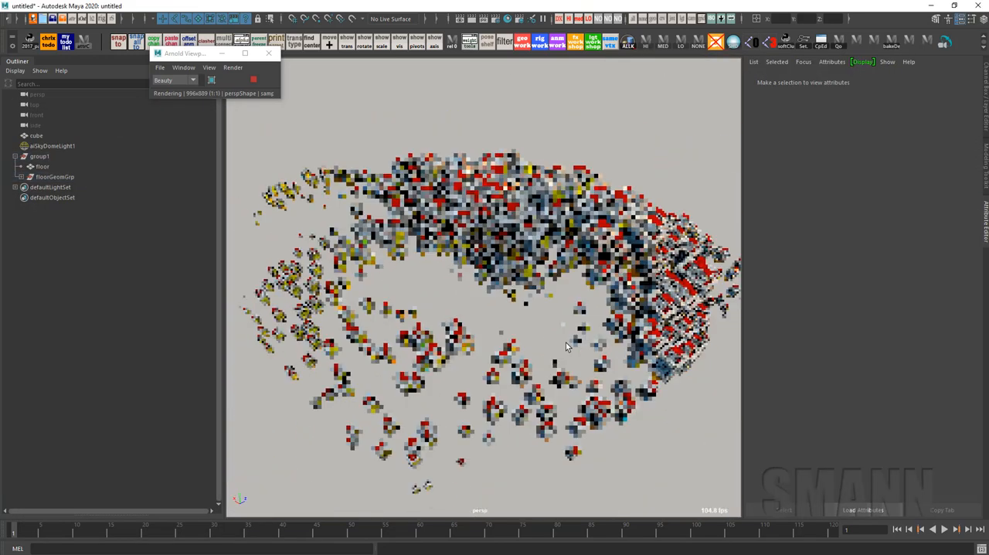